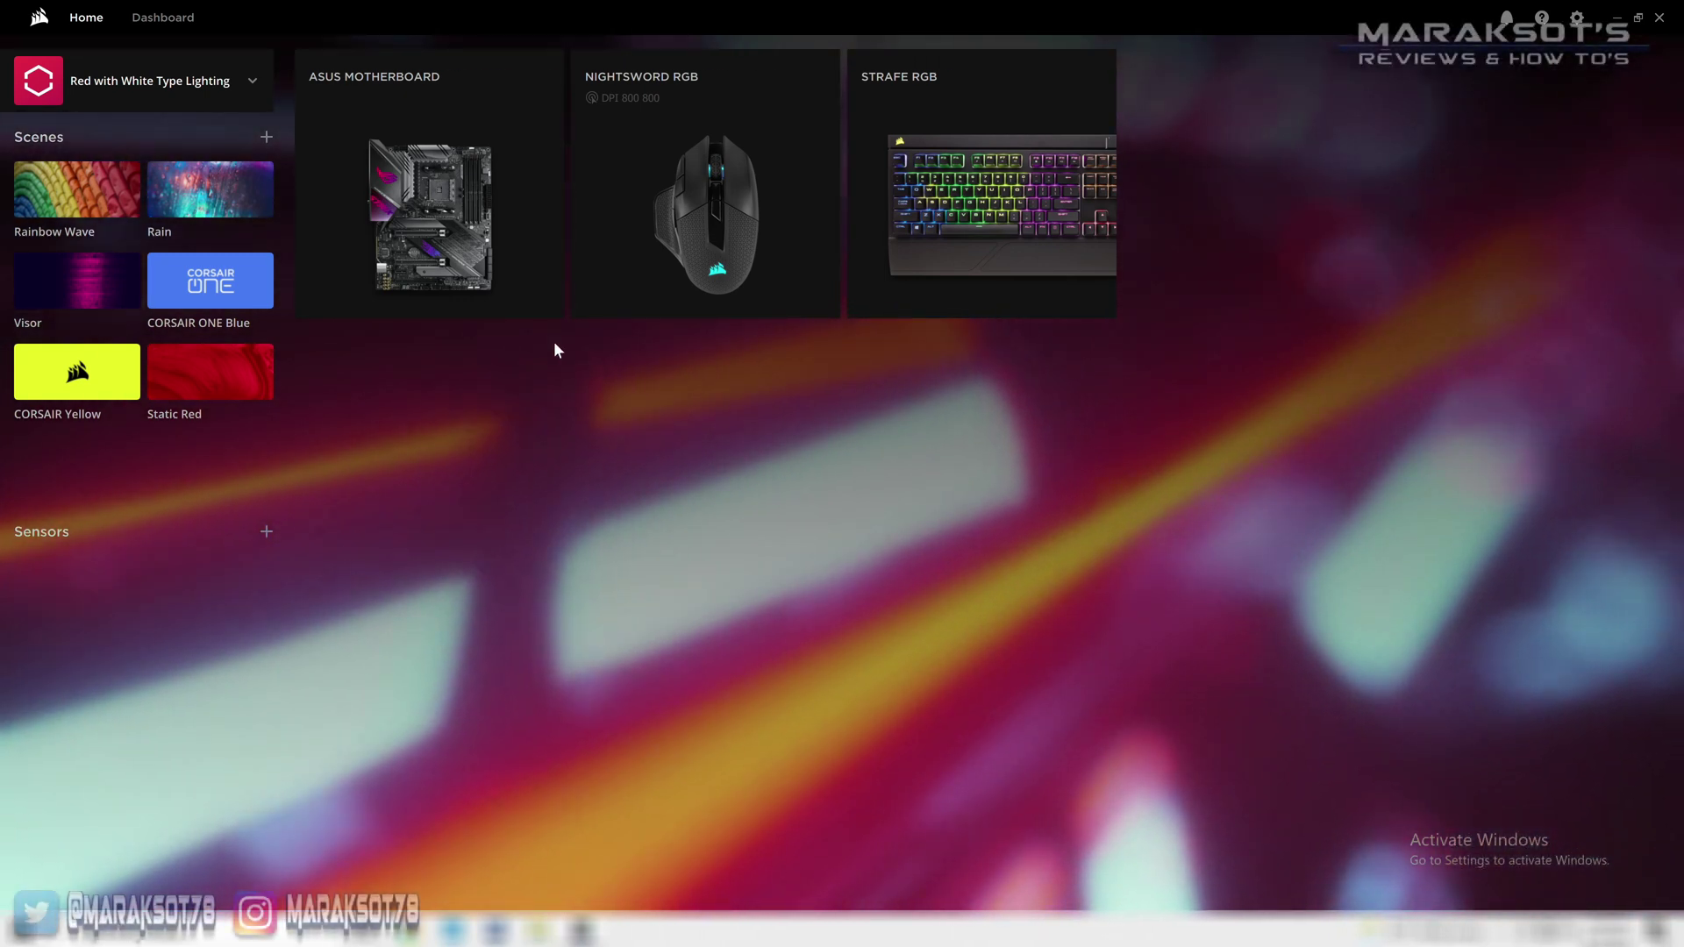
- Open the STRAFE RGB keyboard's Lighting Layers from the system profiles
{"action": "left_click", "coordinate": [213, 93]}
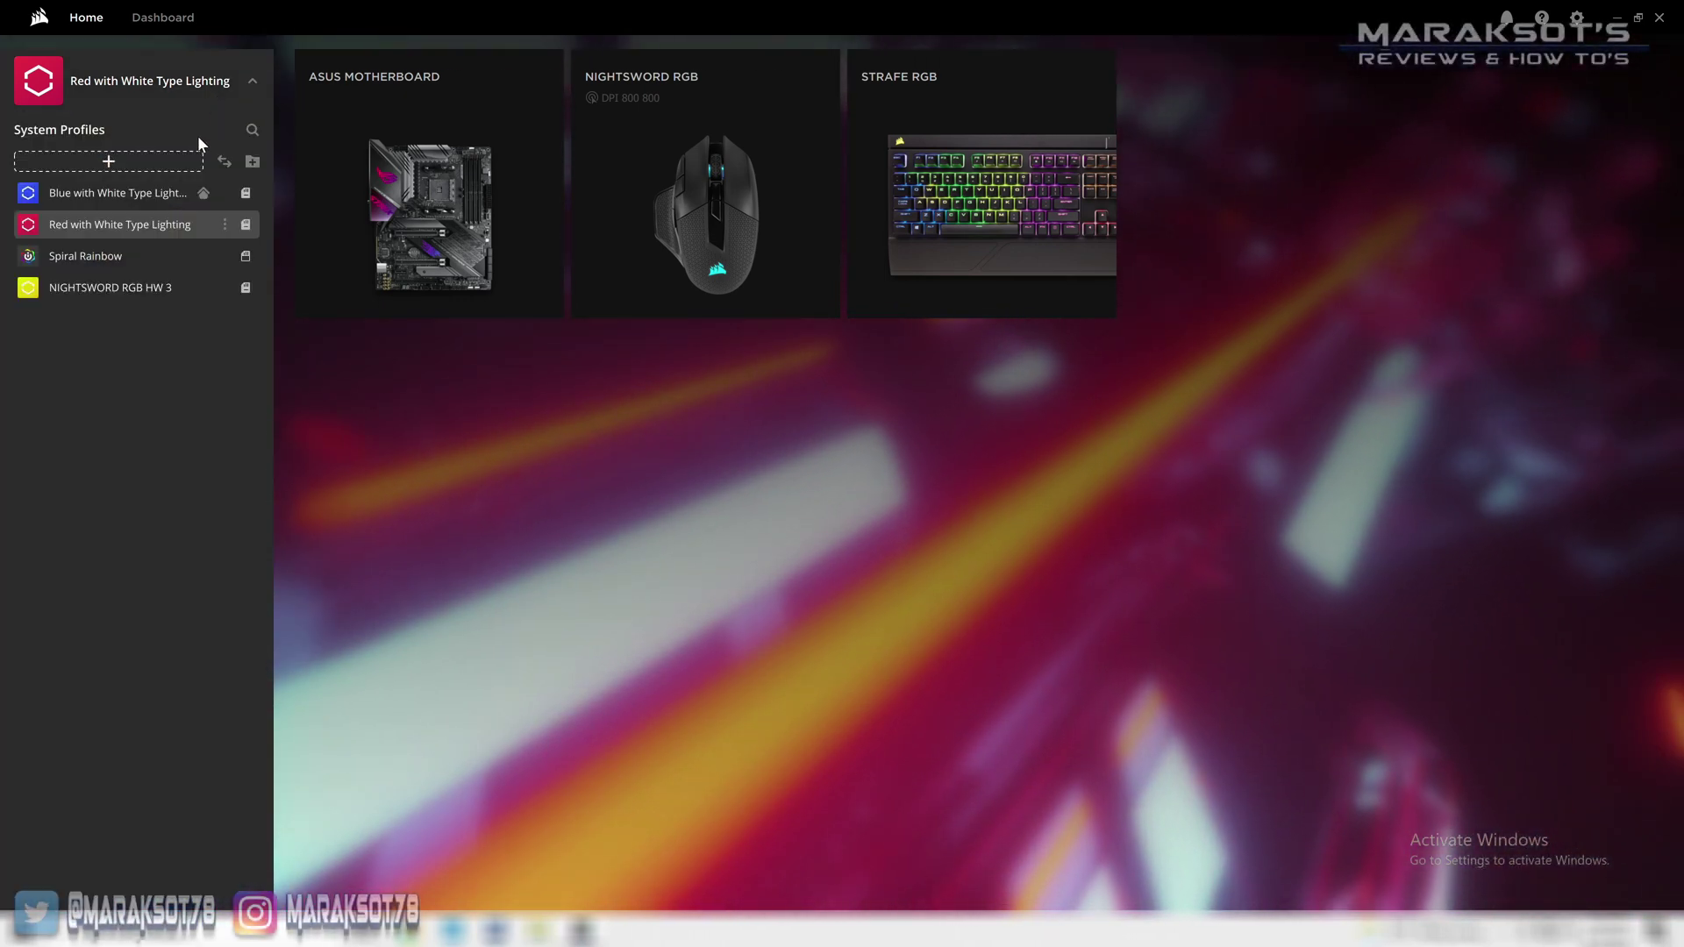
{"action": "left_click", "coordinate": [982, 203]}
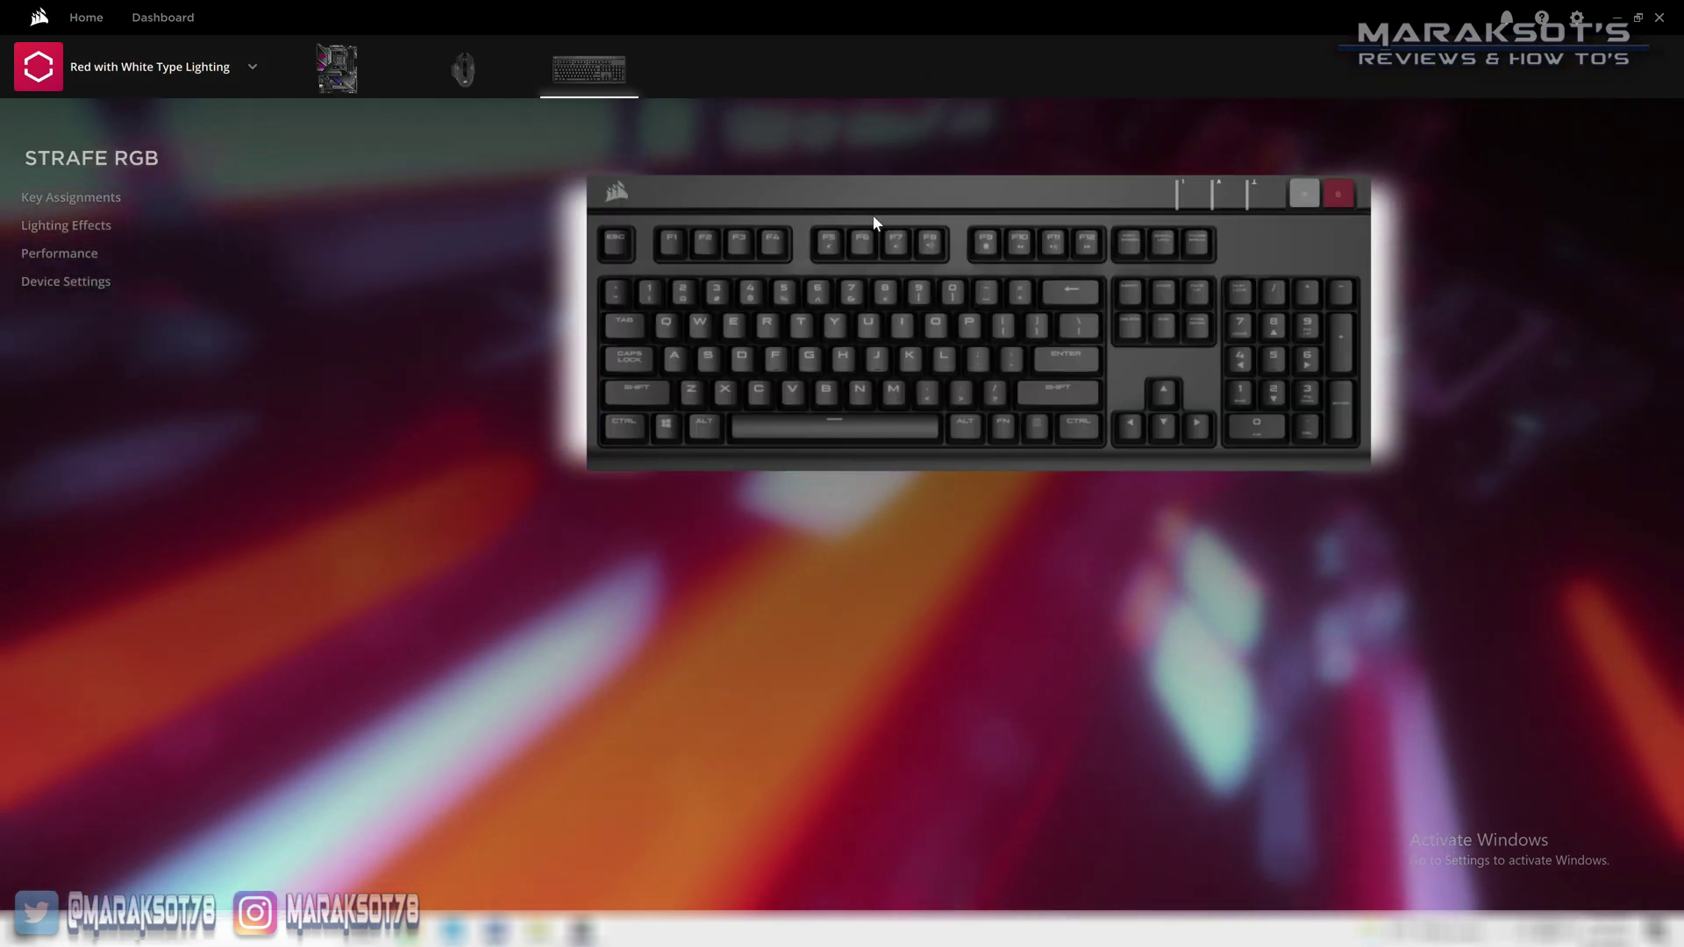
{"action": "left_click", "coordinate": [92, 224]}
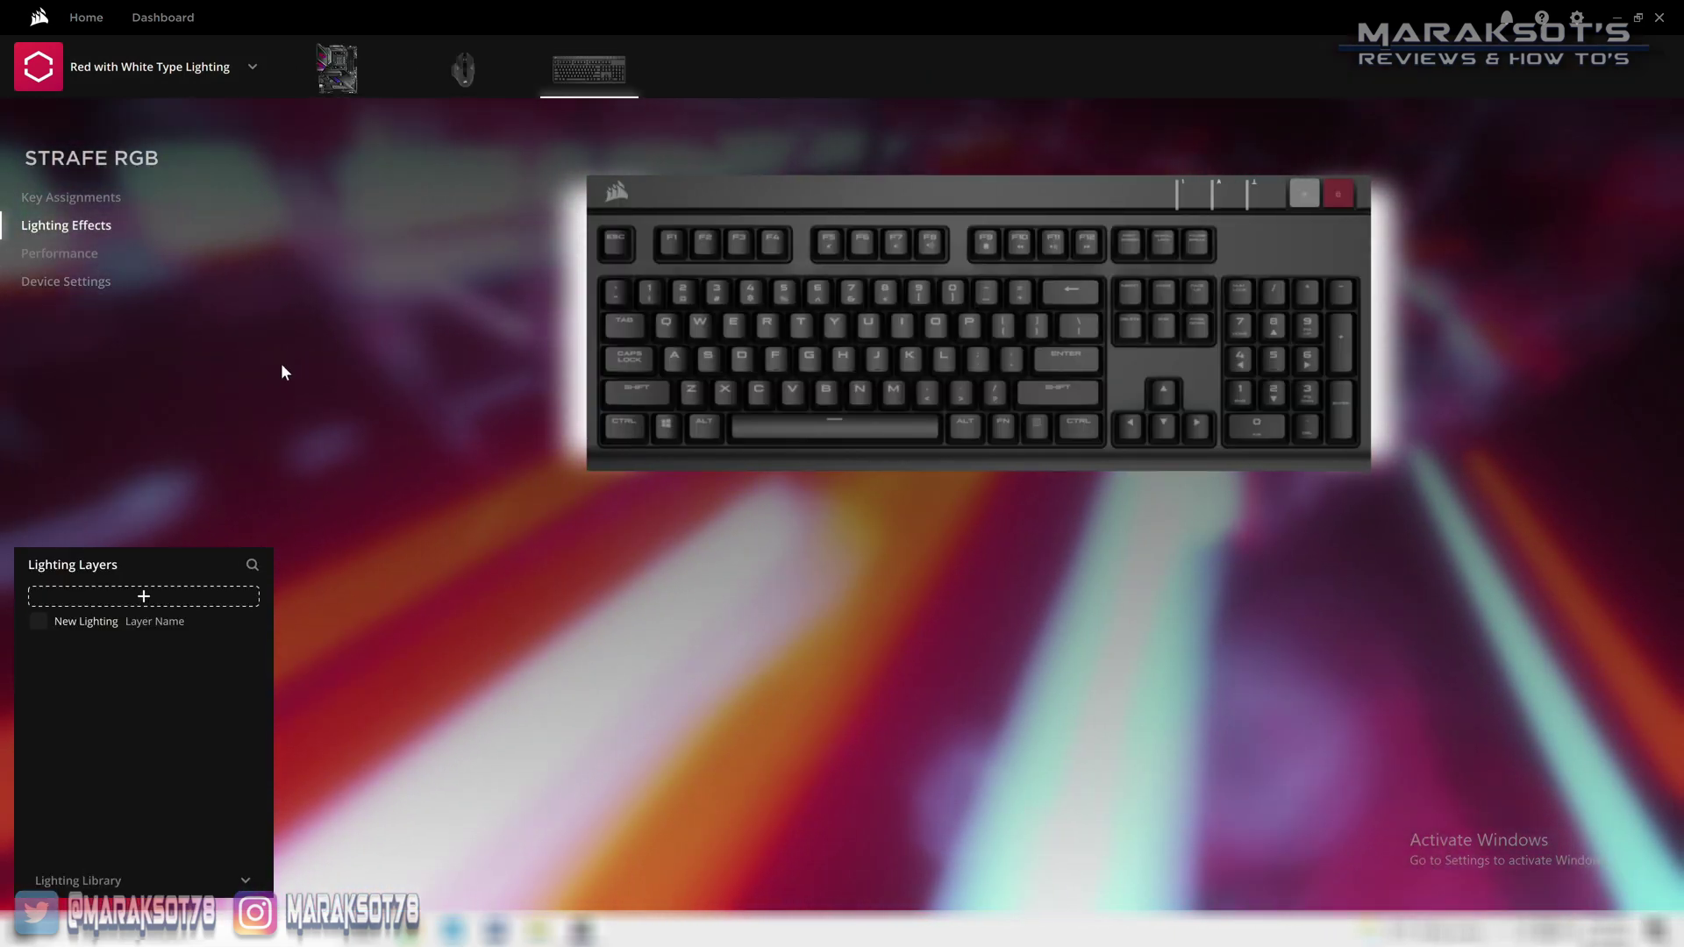
- Add a new Ripple lighting layer from the Custom types and give it an extra colour stop
{"action": "left_click", "coordinate": [144, 596]}
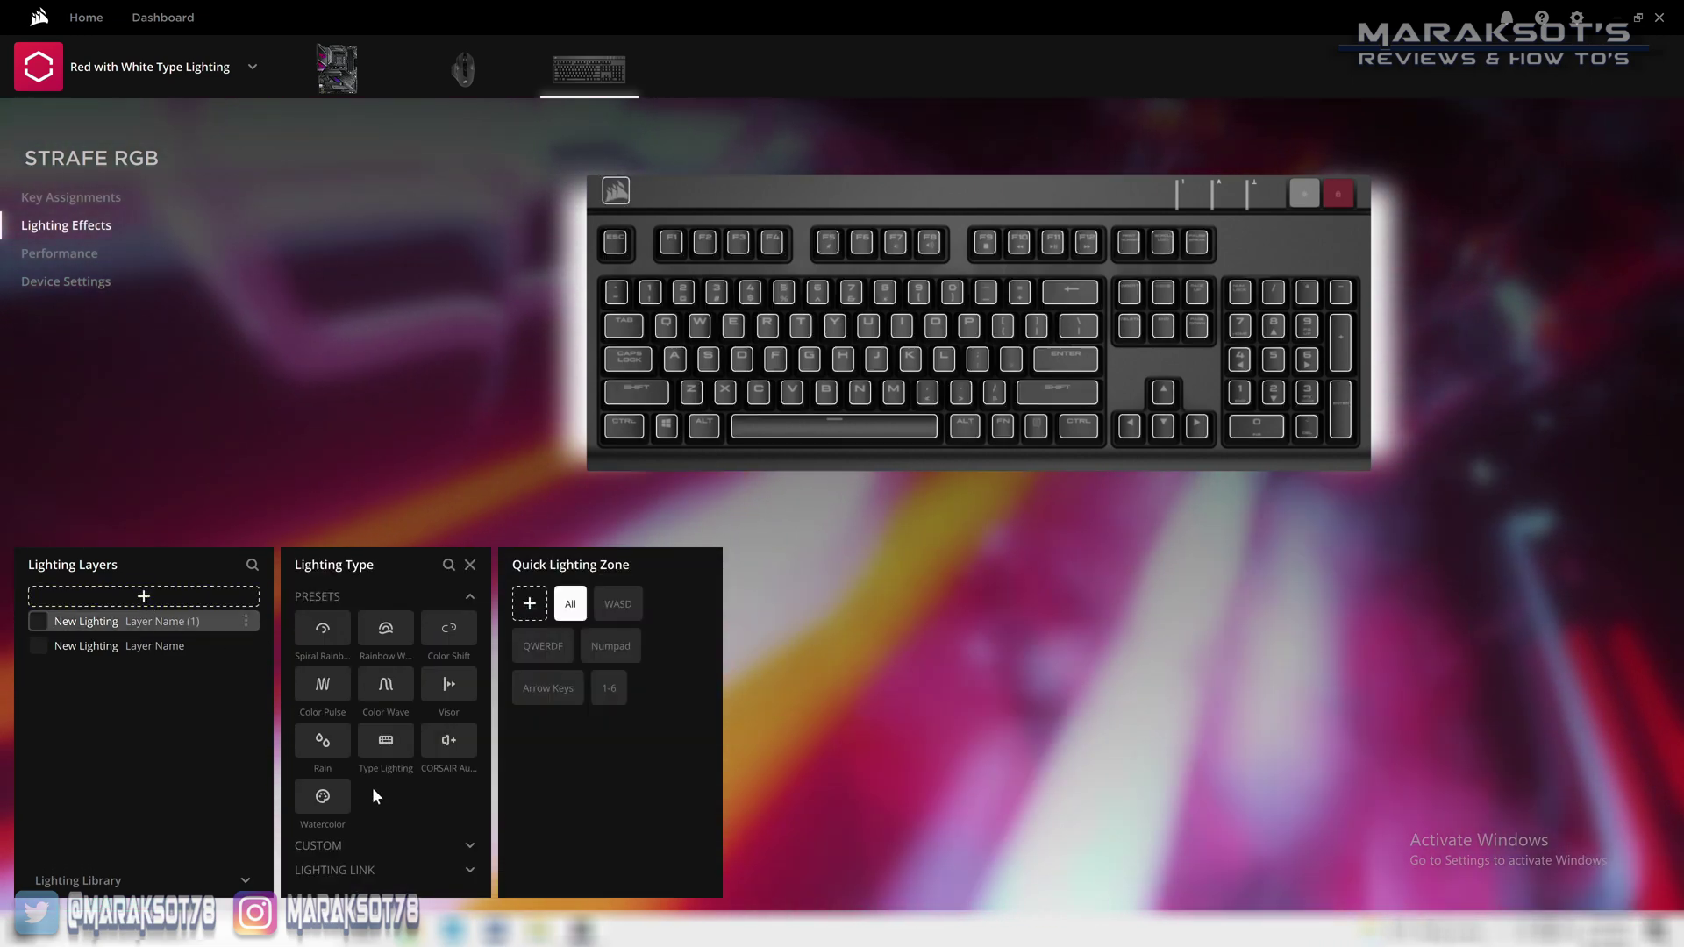
{"action": "left_click", "coordinate": [333, 844]}
{"action": "scroll", "coordinate": [354, 810], "scroll_direction": "down", "scroll_amount": 2}
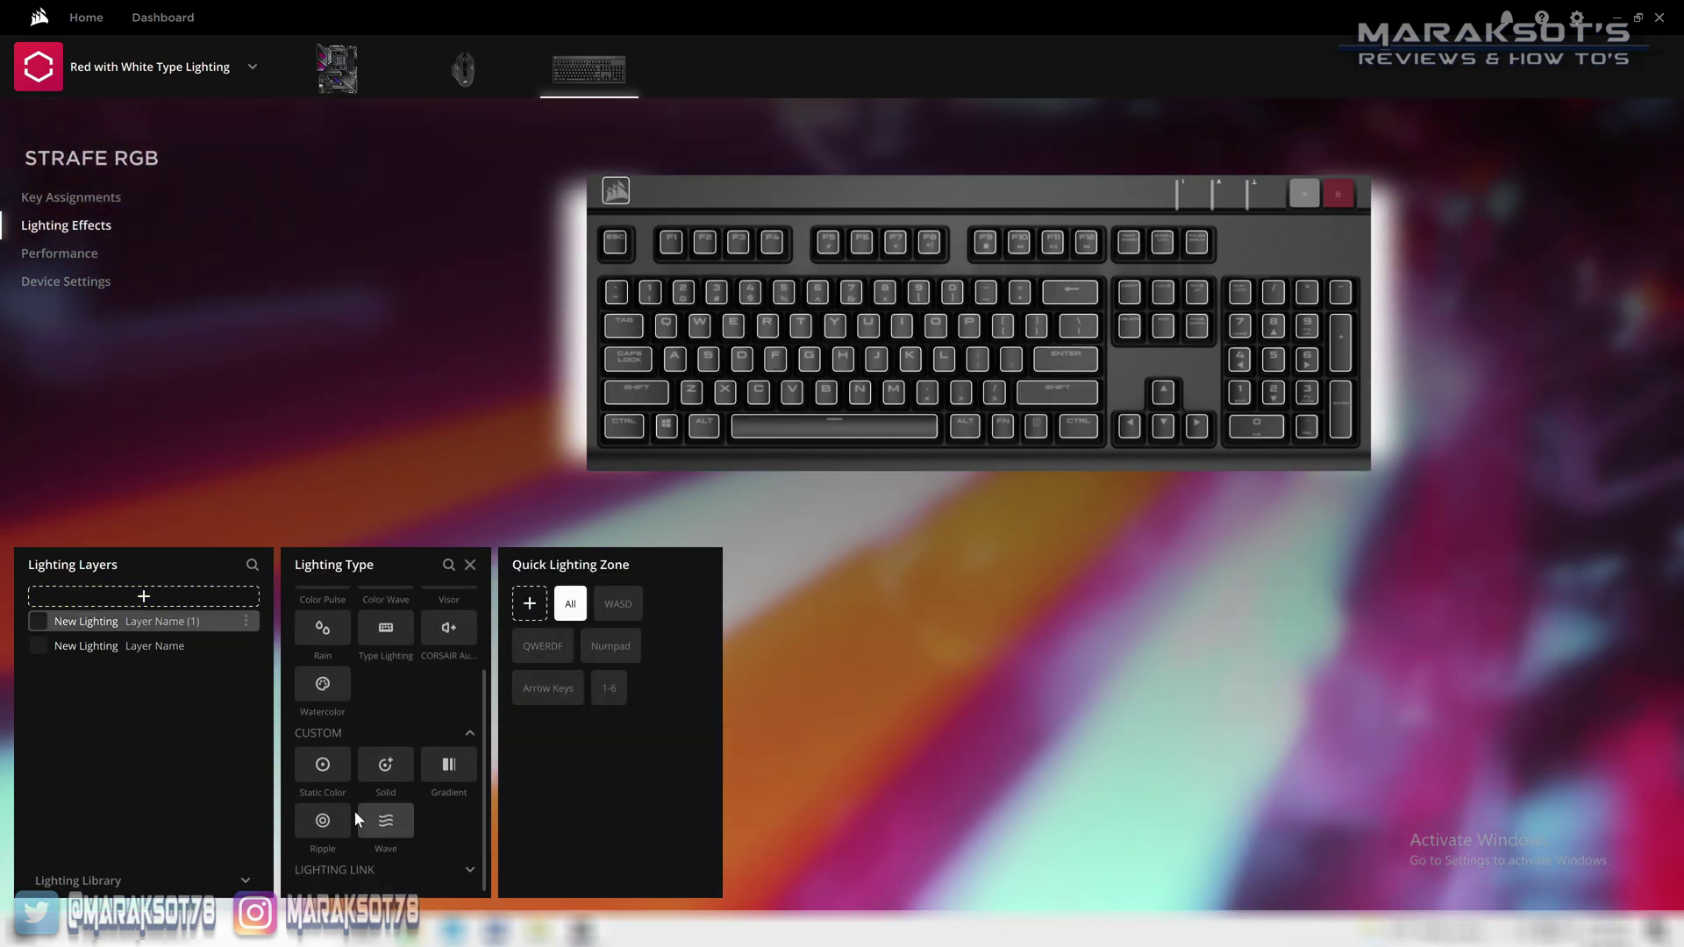
{"action": "left_click", "coordinate": [342, 830]}
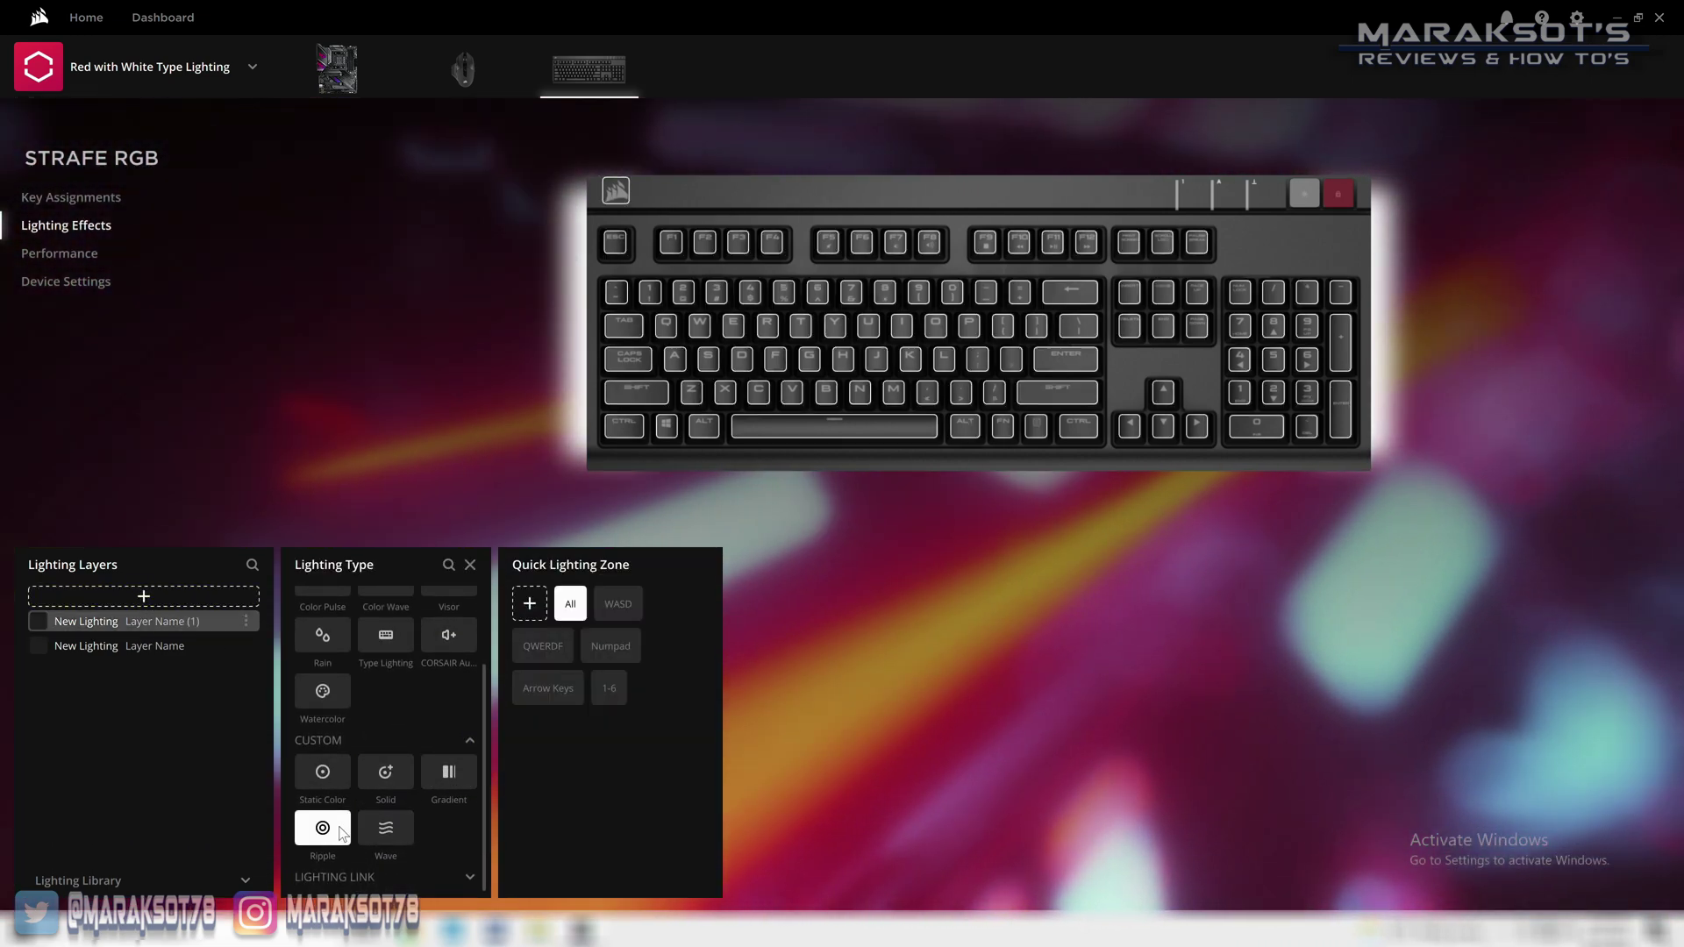
{"action": "left_click", "coordinate": [756, 680]}
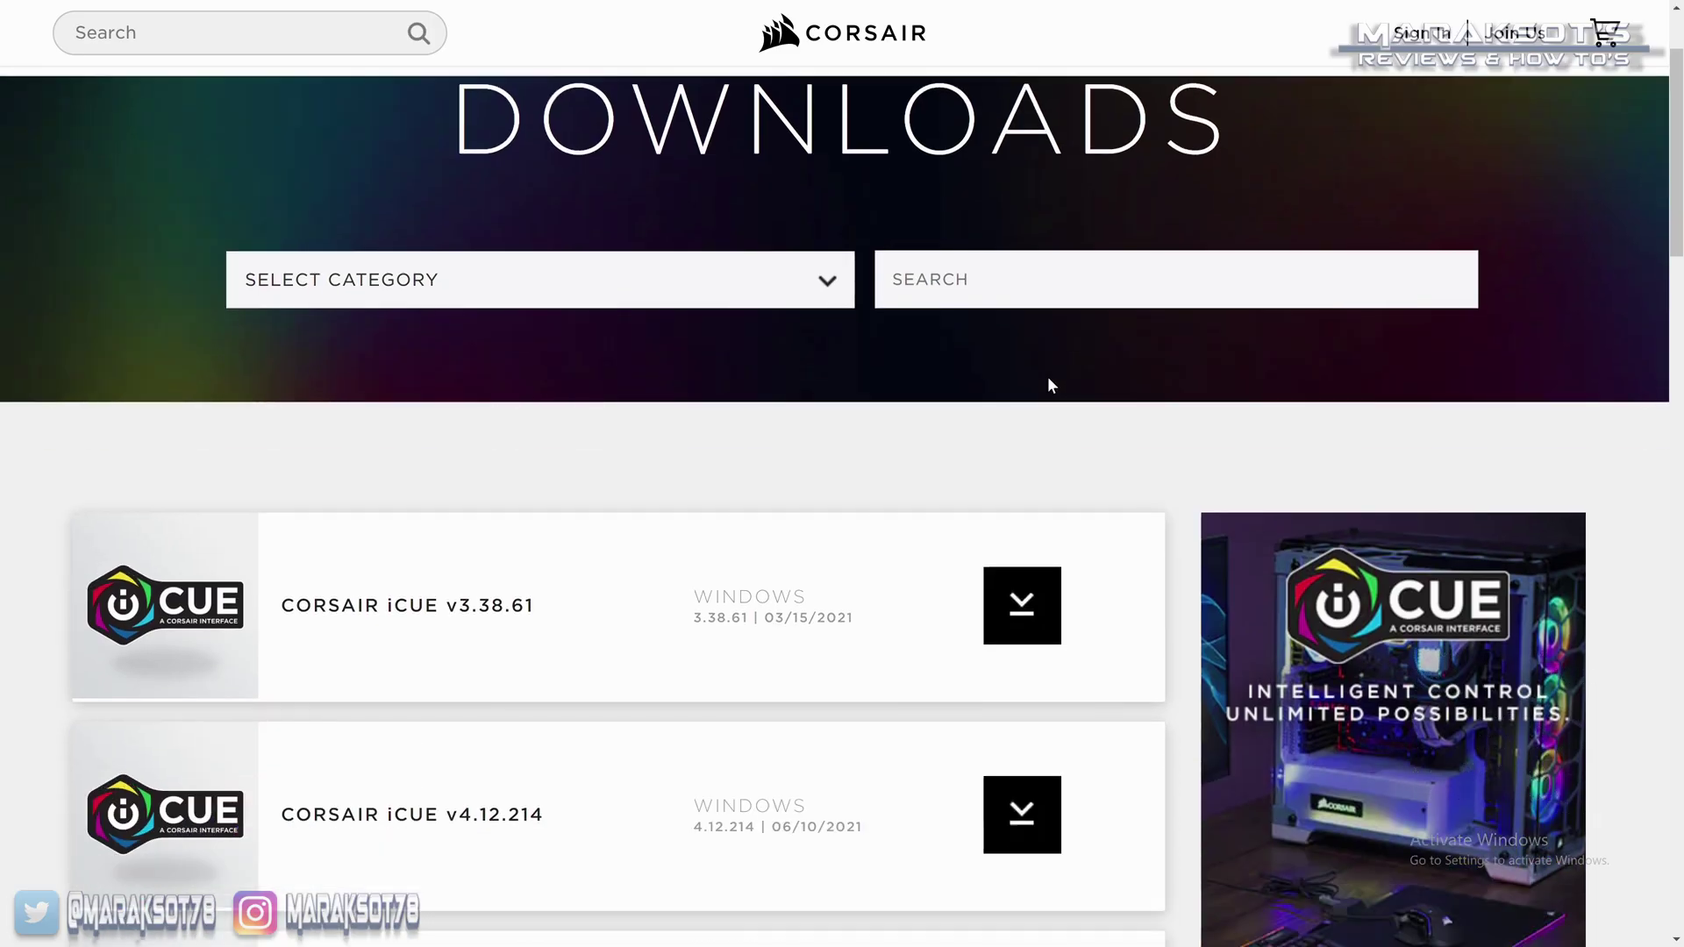
{"action": "scroll", "coordinate": [535, 482], "scroll_direction": "down", "scroll_amount": 1}
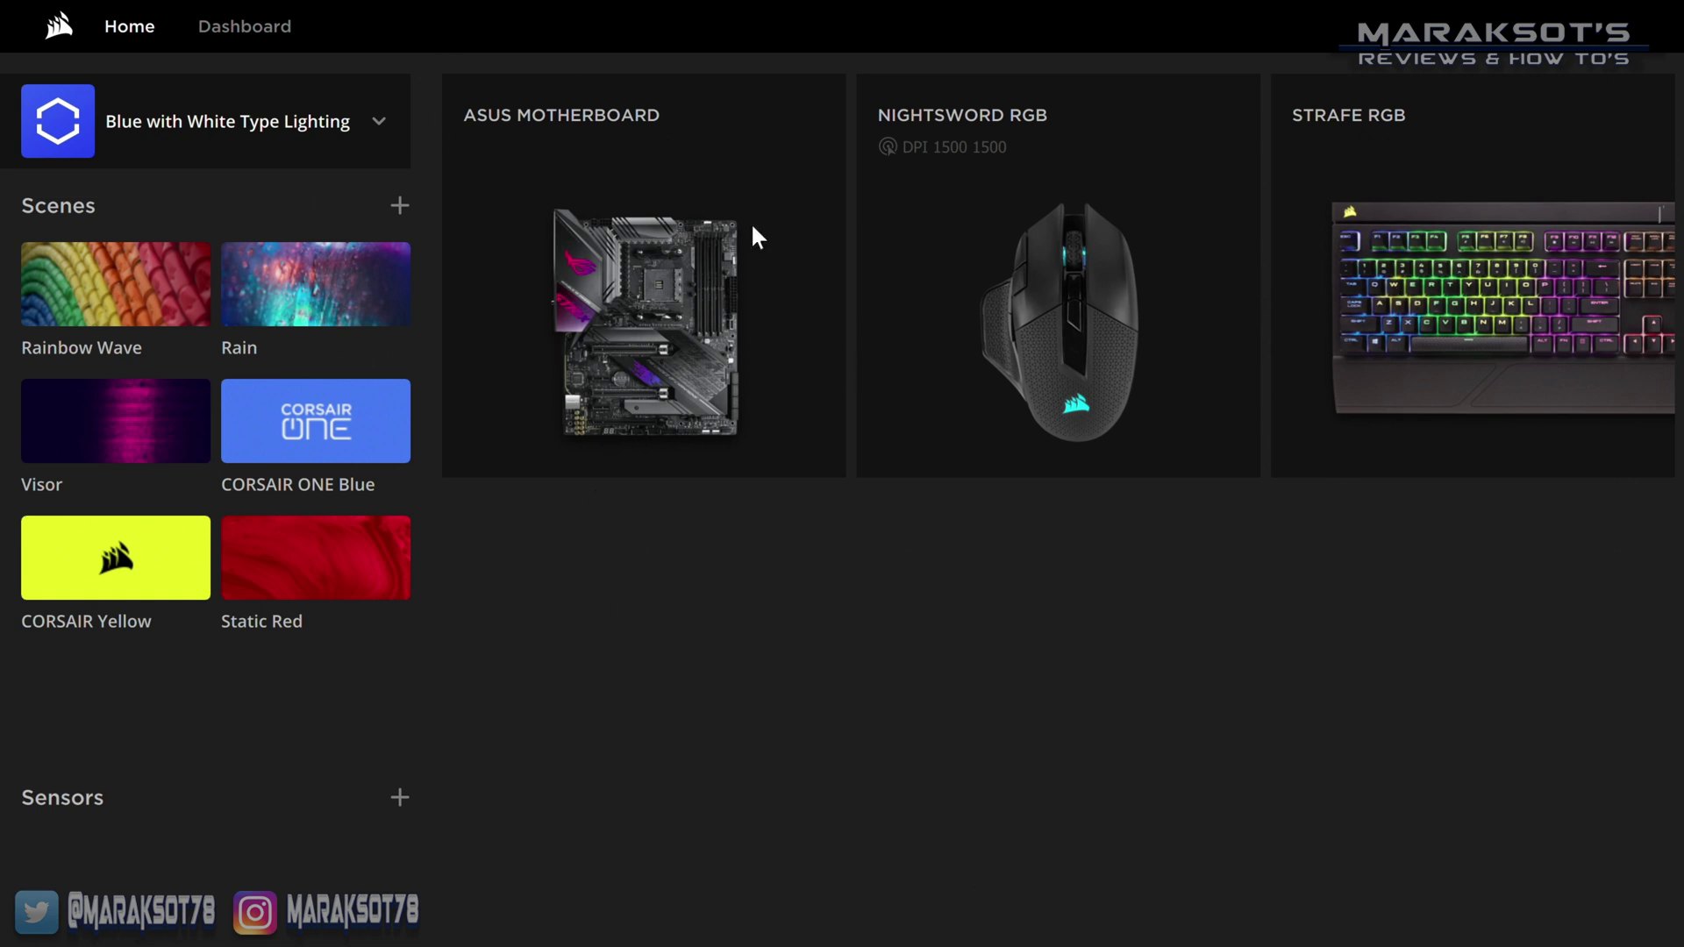
- Start a new scene with the + beside Scenes on the Home screen
{"action": "mouse_move", "coordinate": [664, 332]}
{"action": "mouse_move", "coordinate": [1438, 144]}
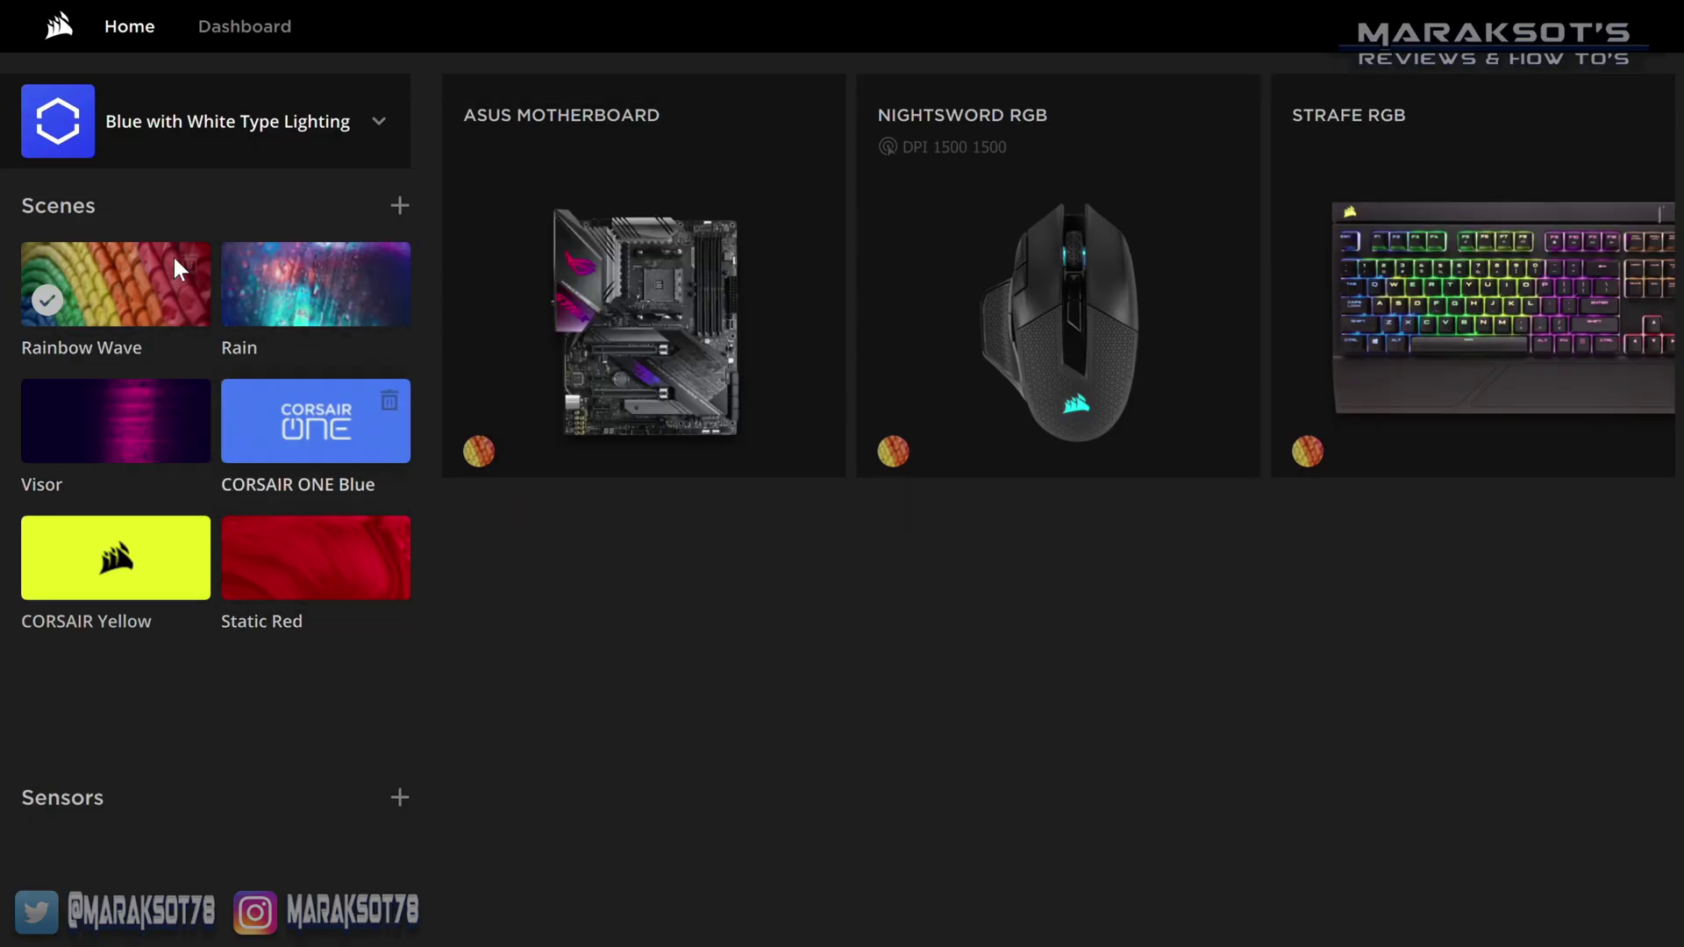
{"action": "left_click", "coordinate": [399, 206]}
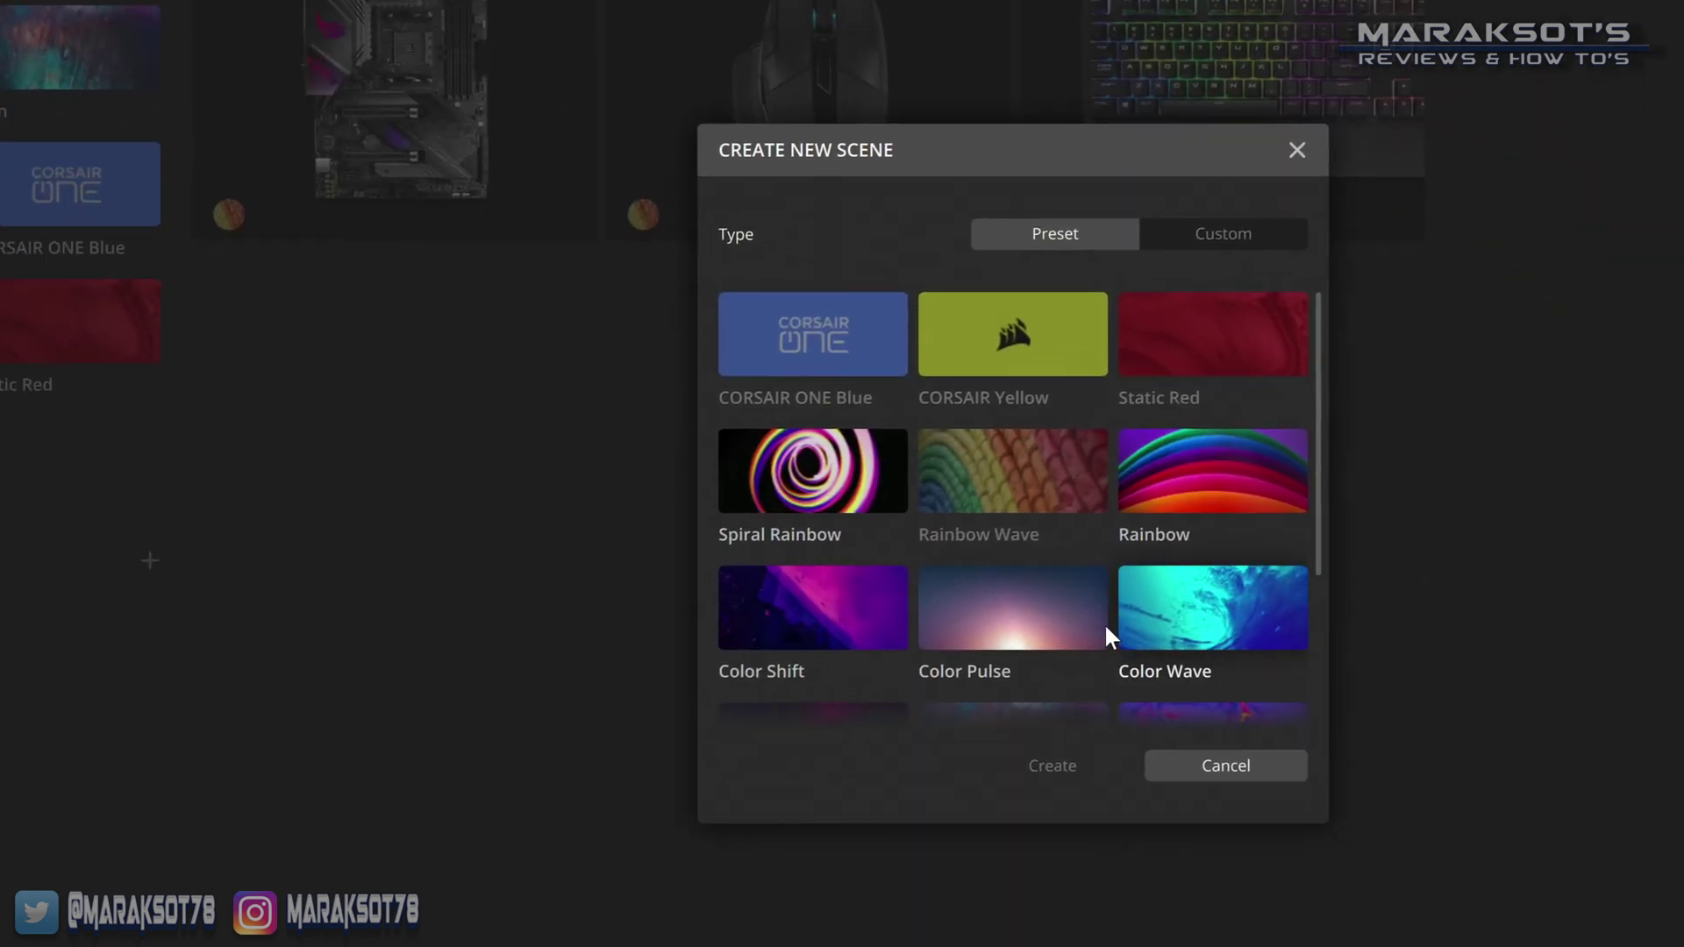
- Make the new scene Custom, set its effect to Rain, and select the name field
{"action": "scroll", "coordinate": [1103, 623], "scroll_direction": "down", "scroll_amount": 3}
{"action": "scroll", "coordinate": [1107, 607], "scroll_direction": "up", "scroll_amount": 3}
{"action": "left_click", "coordinate": [1221, 240]}
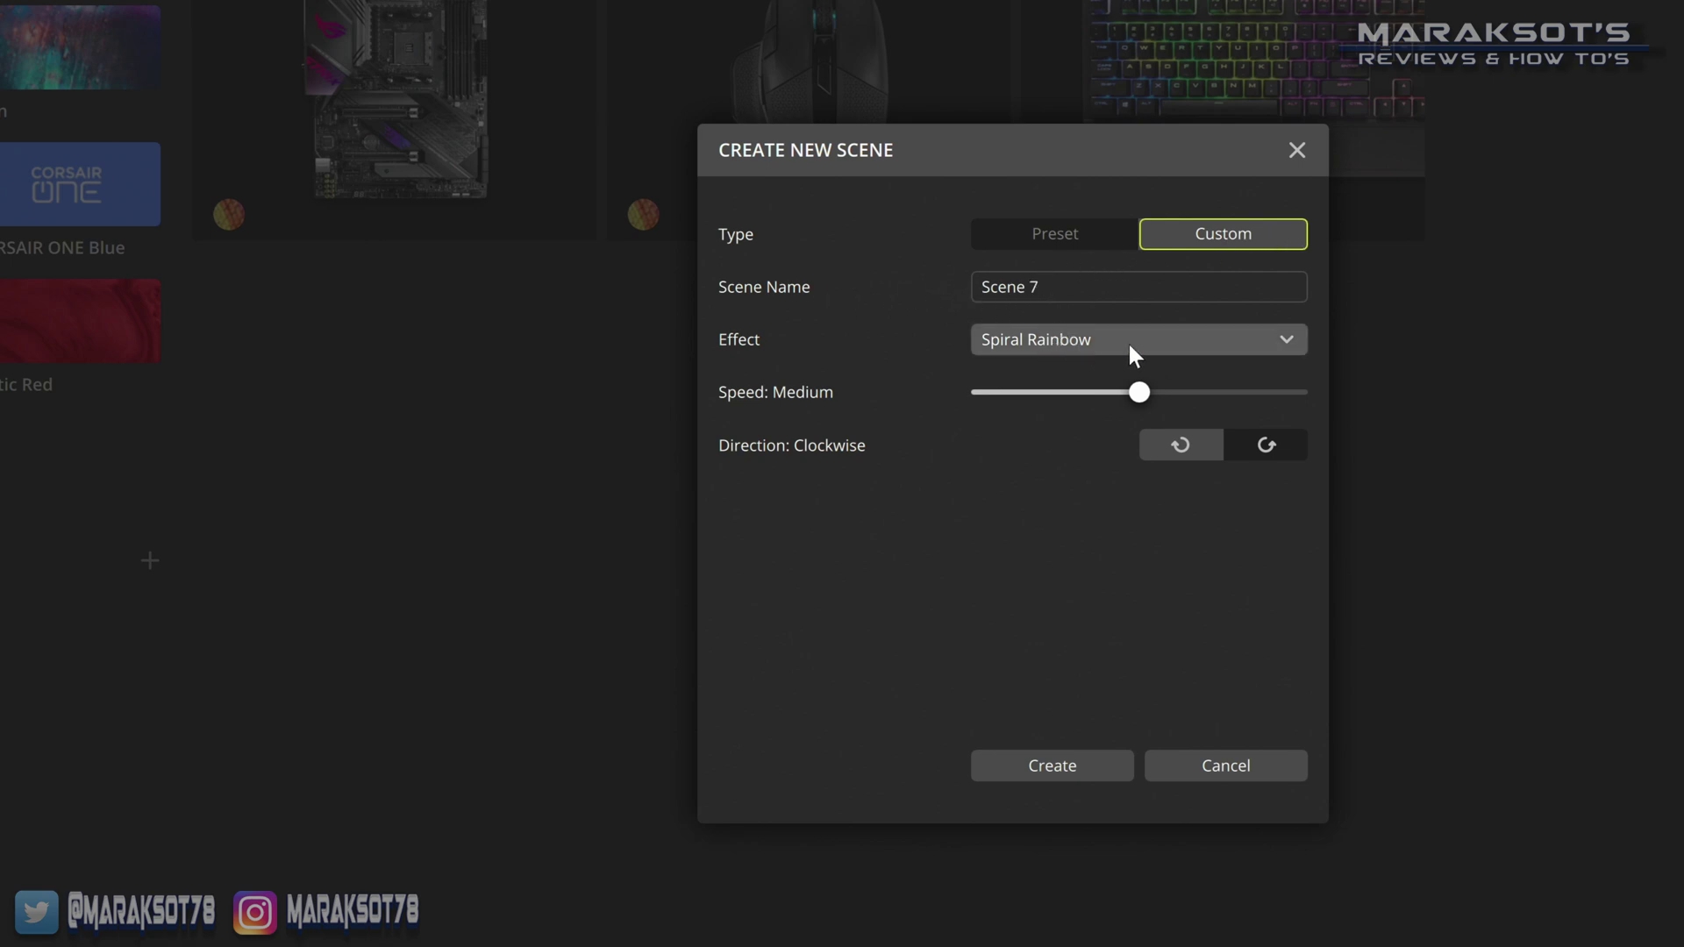
{"action": "left_click", "coordinate": [1277, 349]}
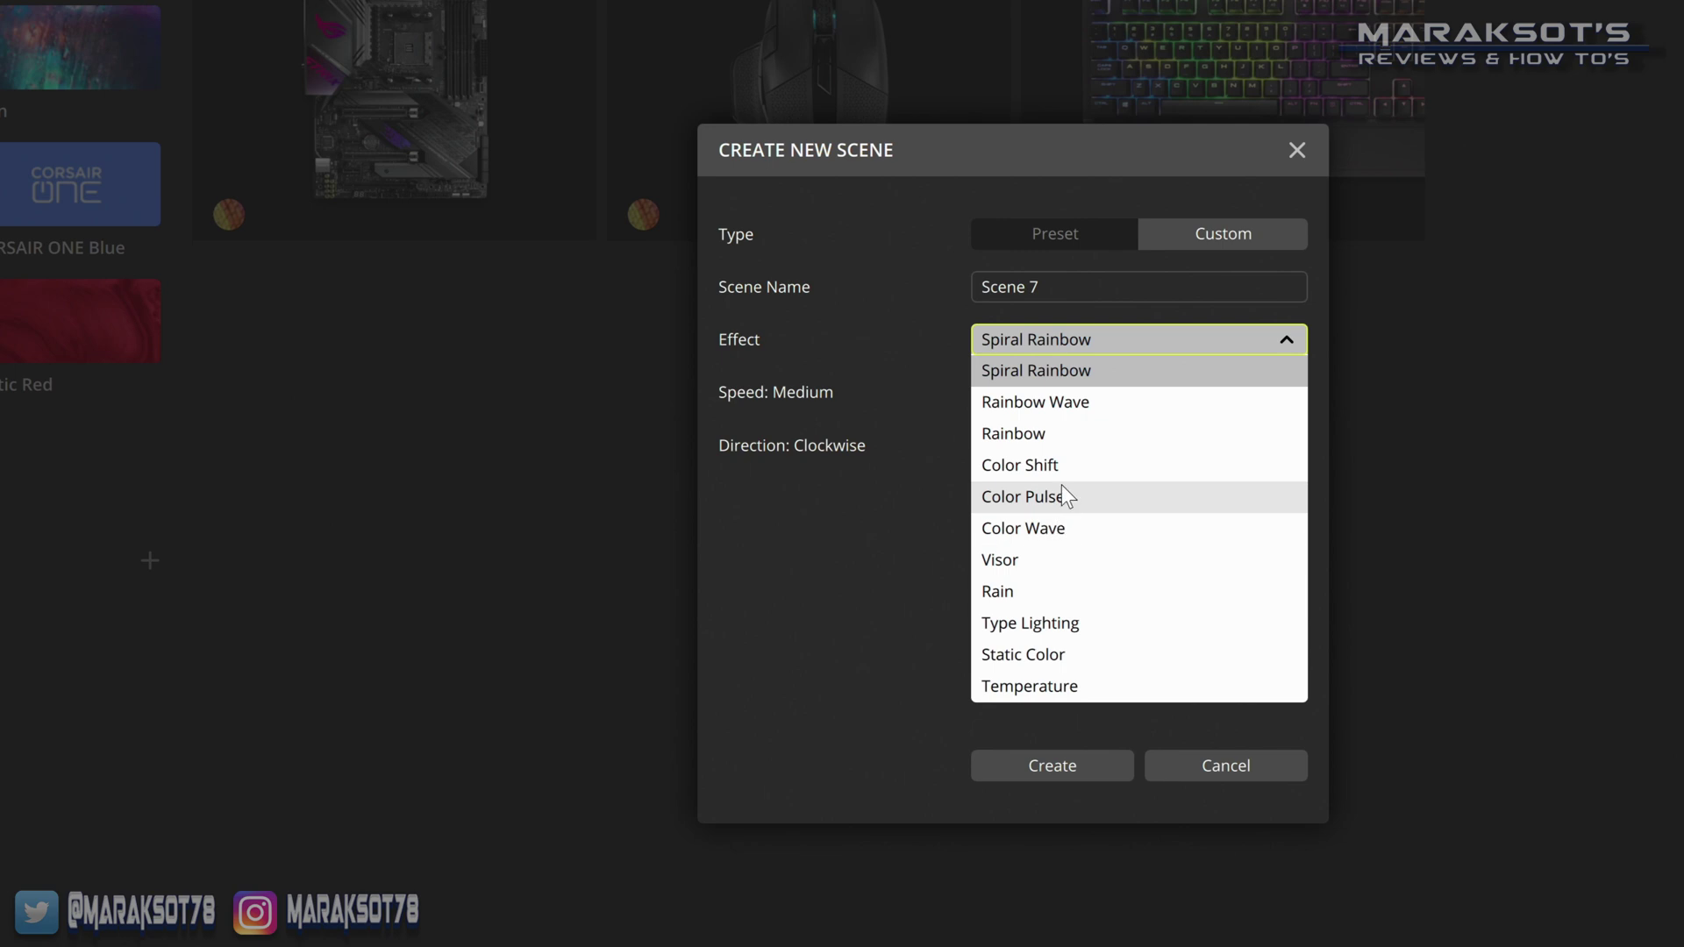
{"action": "left_click", "coordinate": [1024, 596]}
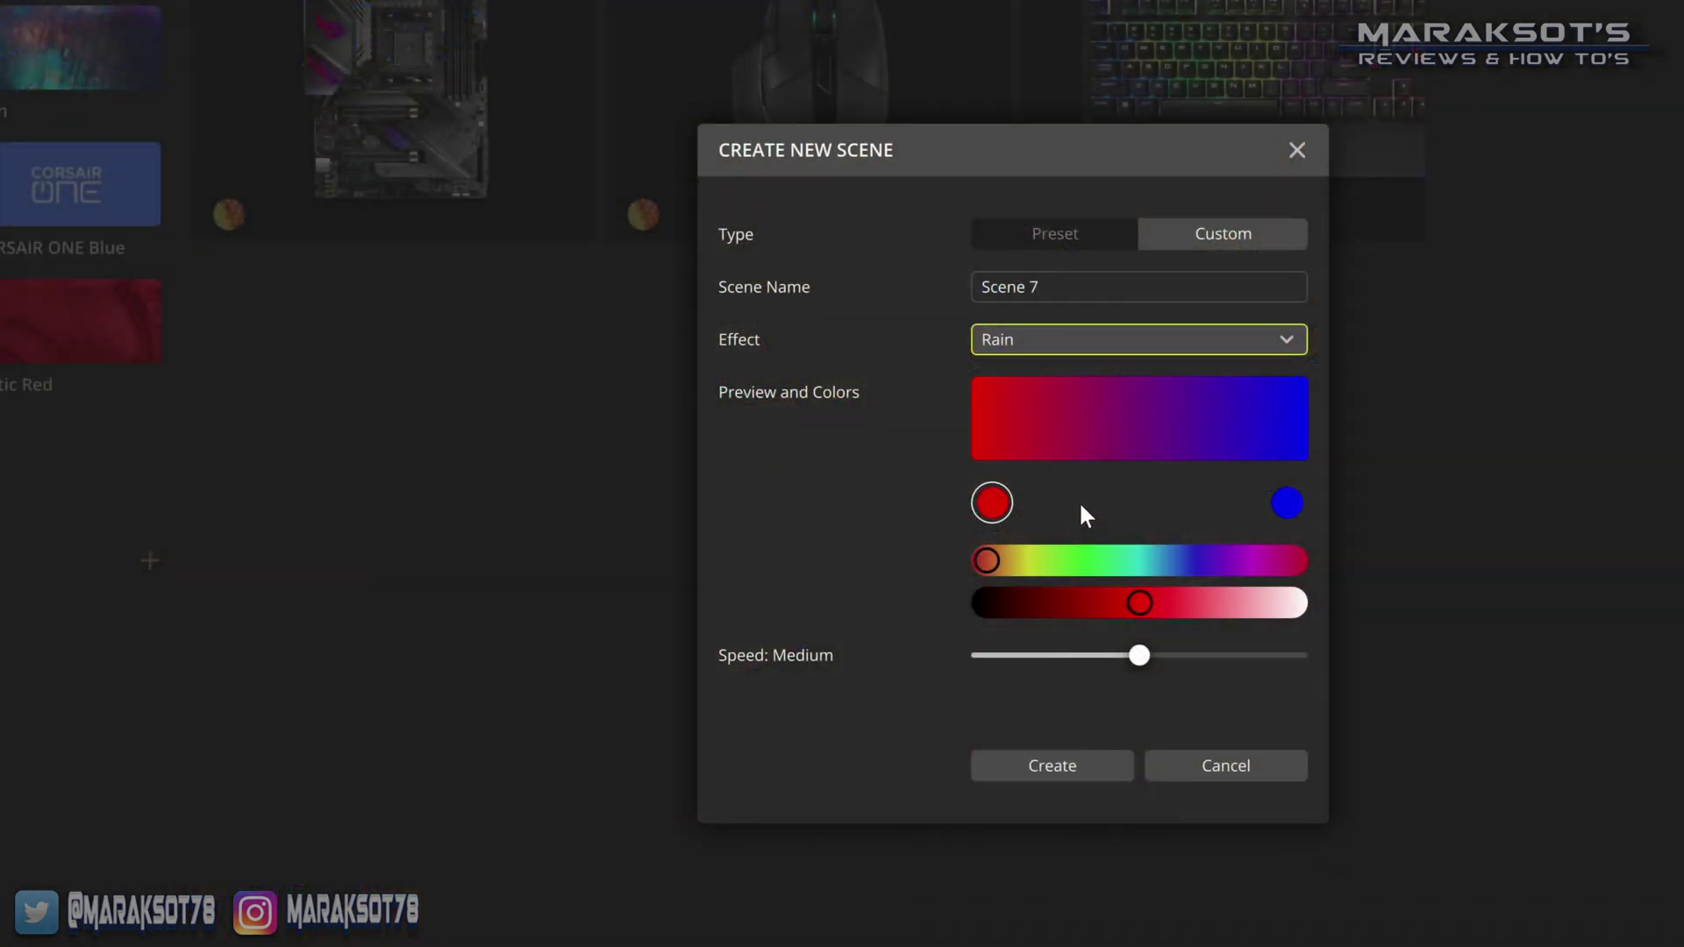
{"action": "left_click", "coordinate": [1048, 289]}
- Rename the scene to Purple Rain
{"action": "key", "text": "BackSpace"}
{"action": "key", "text": "BackSpace"}
{"action": "key", "text": "BackSpace"}
{"action": "key", "text": "BackSpace"}
{"action": "key", "text": "BackSpace"}
{"action": "key", "text": "BackSpace"}
{"action": "key", "text": "BackSpace"}
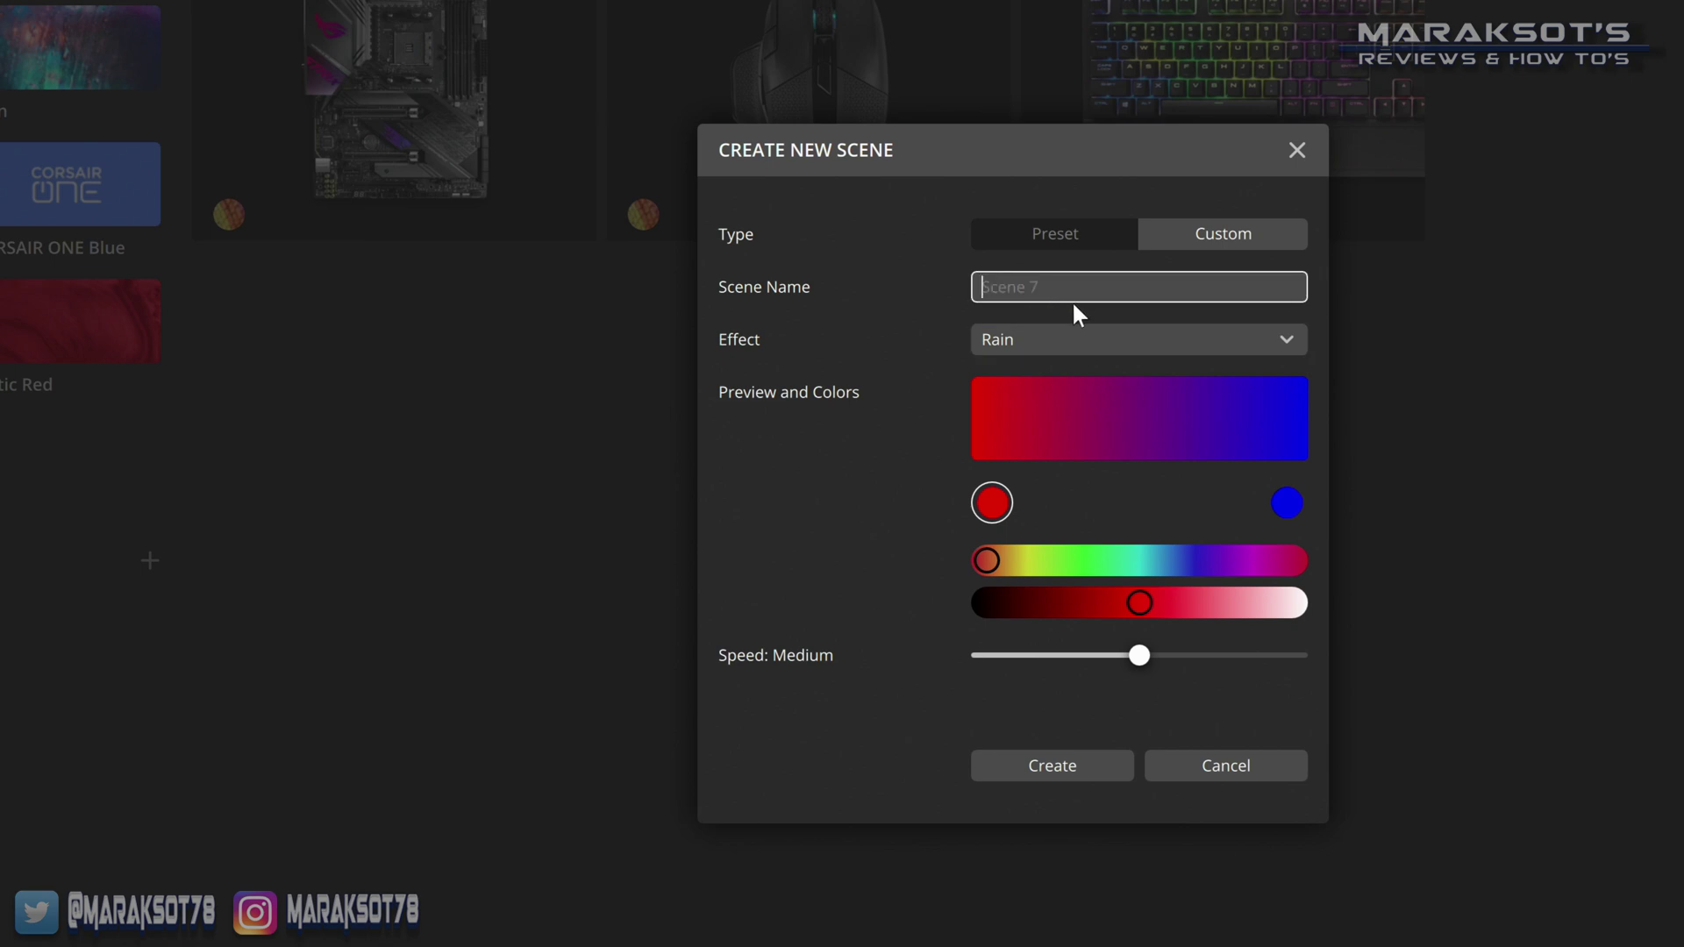
{"action": "type", "text": "Purple Rain"}
{"action": "left_click", "coordinate": [1000, 511]}
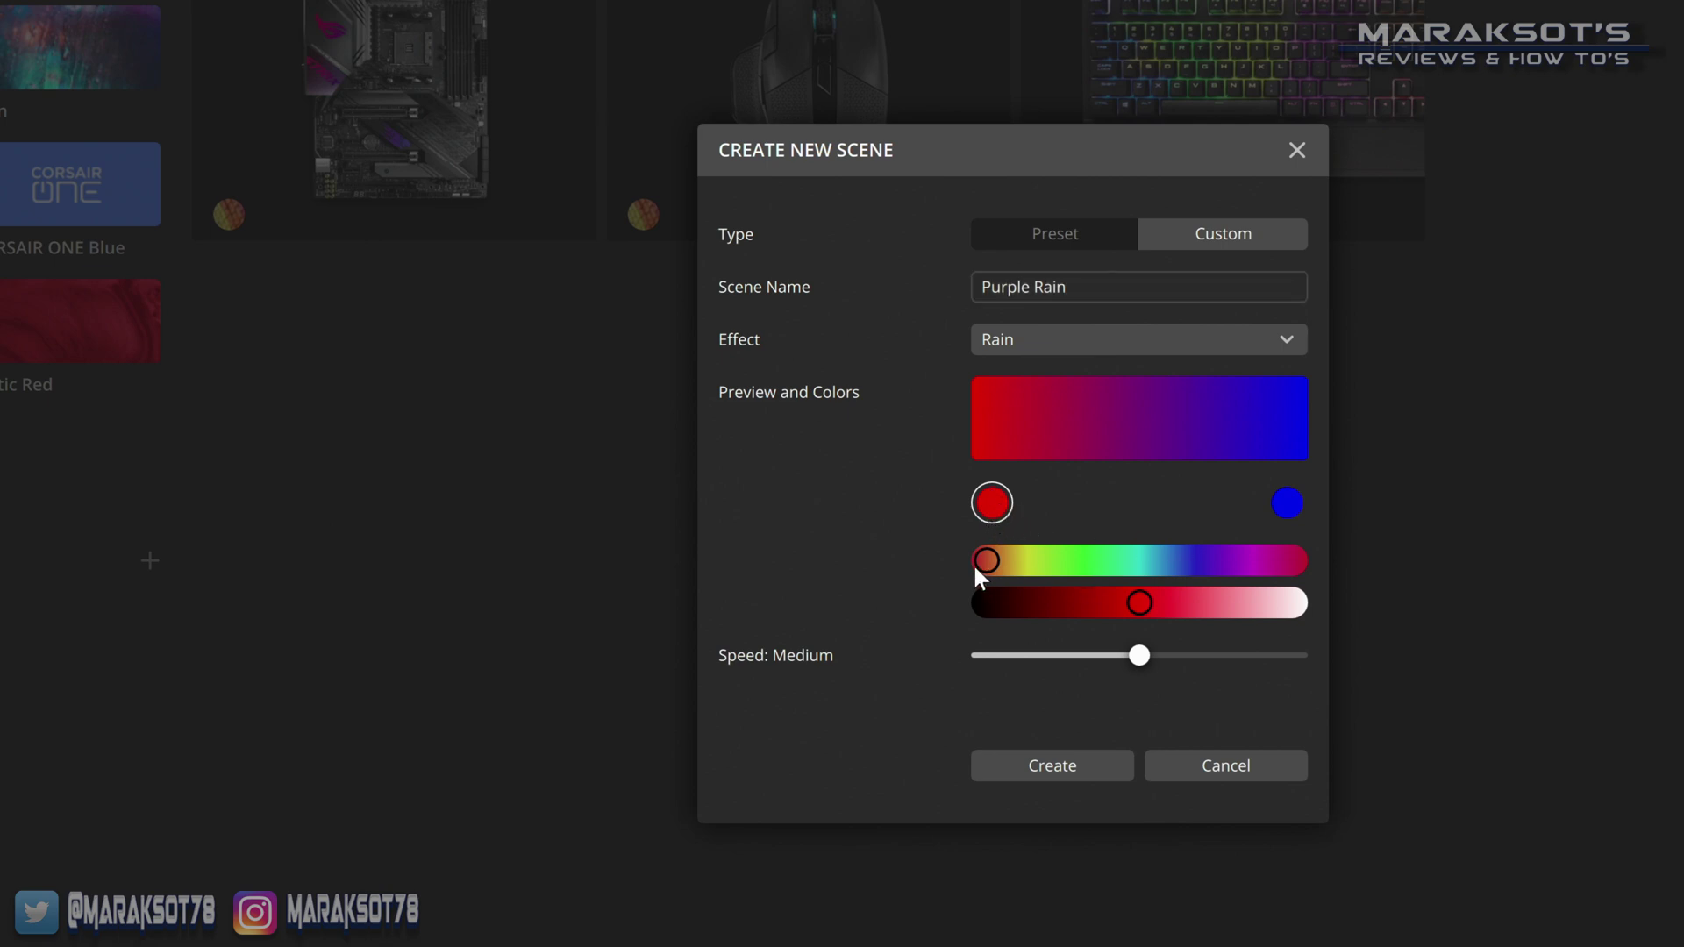
- Recolour the first rain stop from red to violet, then select the second colour
{"action": "left_click_drag", "start_coordinate": [986, 564], "coordinate": [1217, 570]}
{"action": "mouse_move", "coordinate": [1140, 603]}
{"action": "left_mouse_down"}
{"action": "mouse_move", "coordinate": [1209, 601]}
{"action": "mouse_move", "coordinate": [1090, 601]}
{"action": "mouse_move", "coordinate": [1146, 600]}
{"action": "left_mouse_up"}
{"action": "left_click", "coordinate": [1296, 513]}
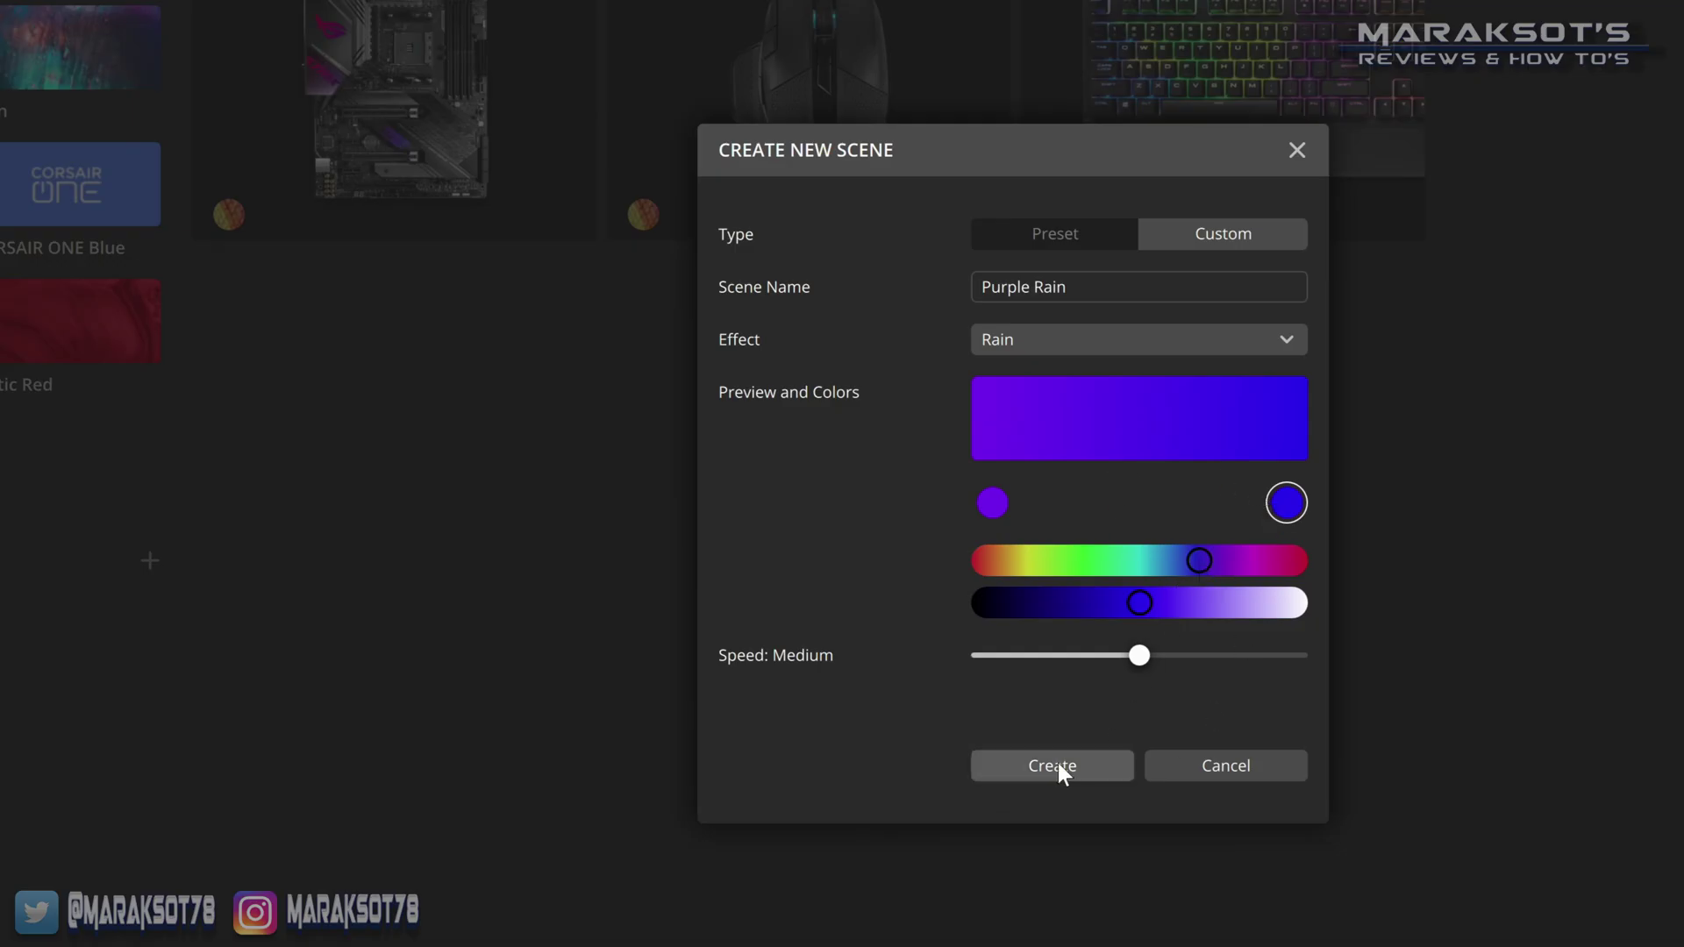
{"action": "left_click", "coordinate": [1140, 655]}
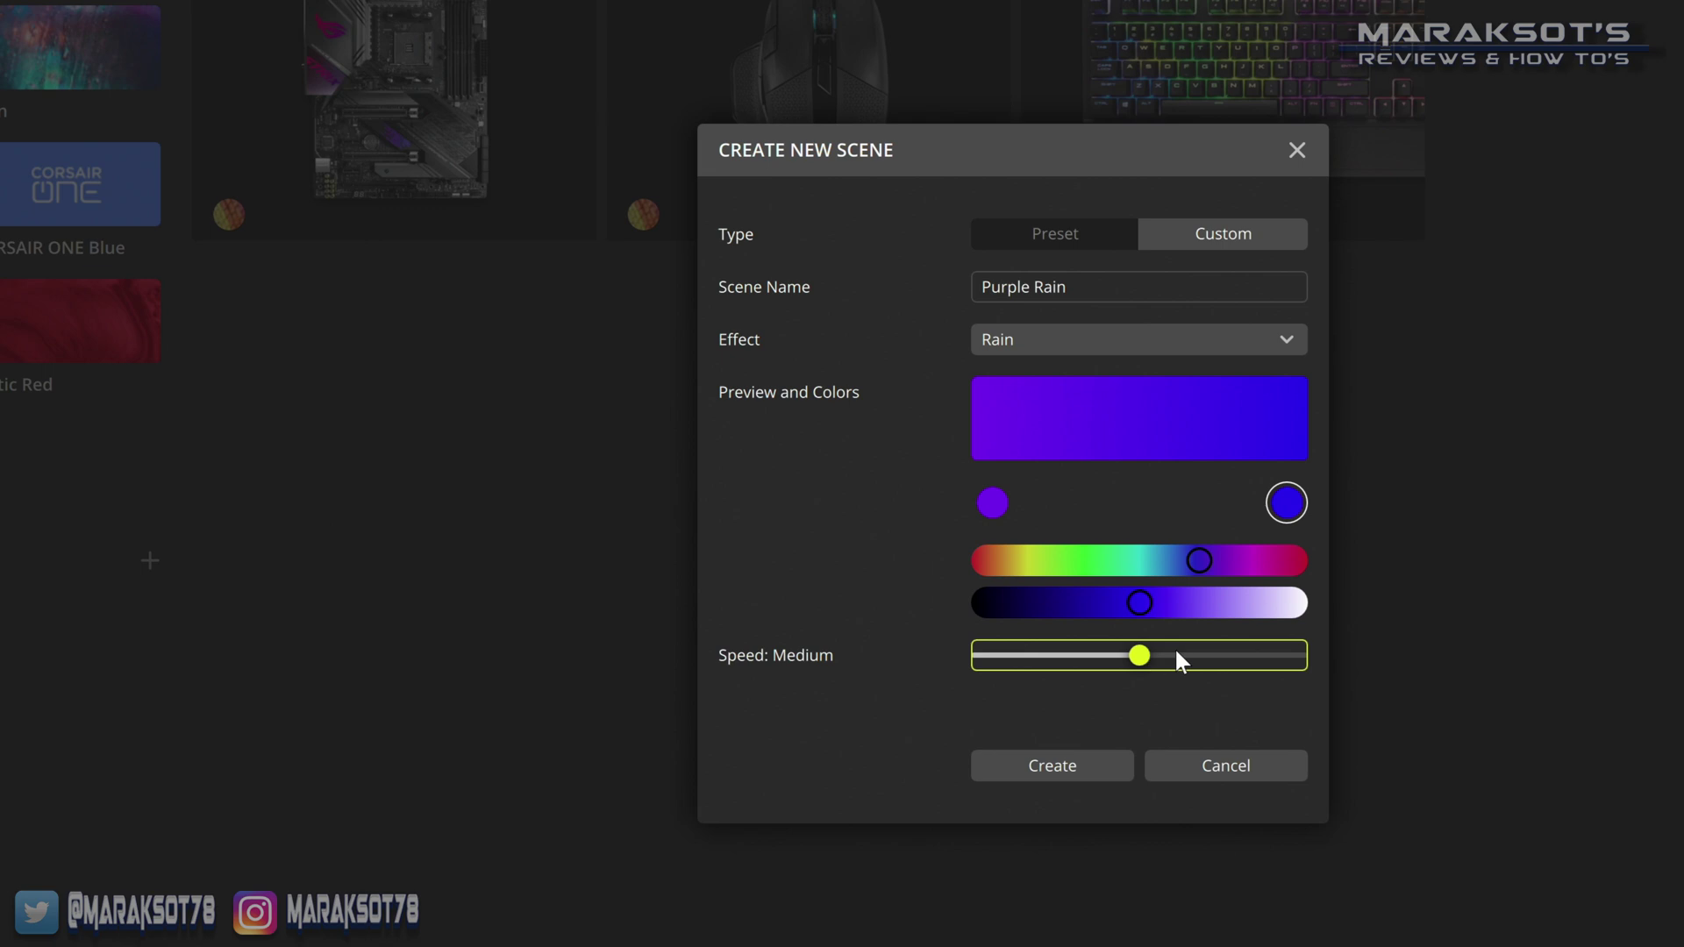
- Set the Purple Rain speed to Slow and create the scene
{"action": "left_click_drag", "start_coordinate": [1177, 651], "coordinate": [1269, 653]}
{"action": "left_click_drag", "start_coordinate": [1270, 653], "coordinate": [977, 665]}
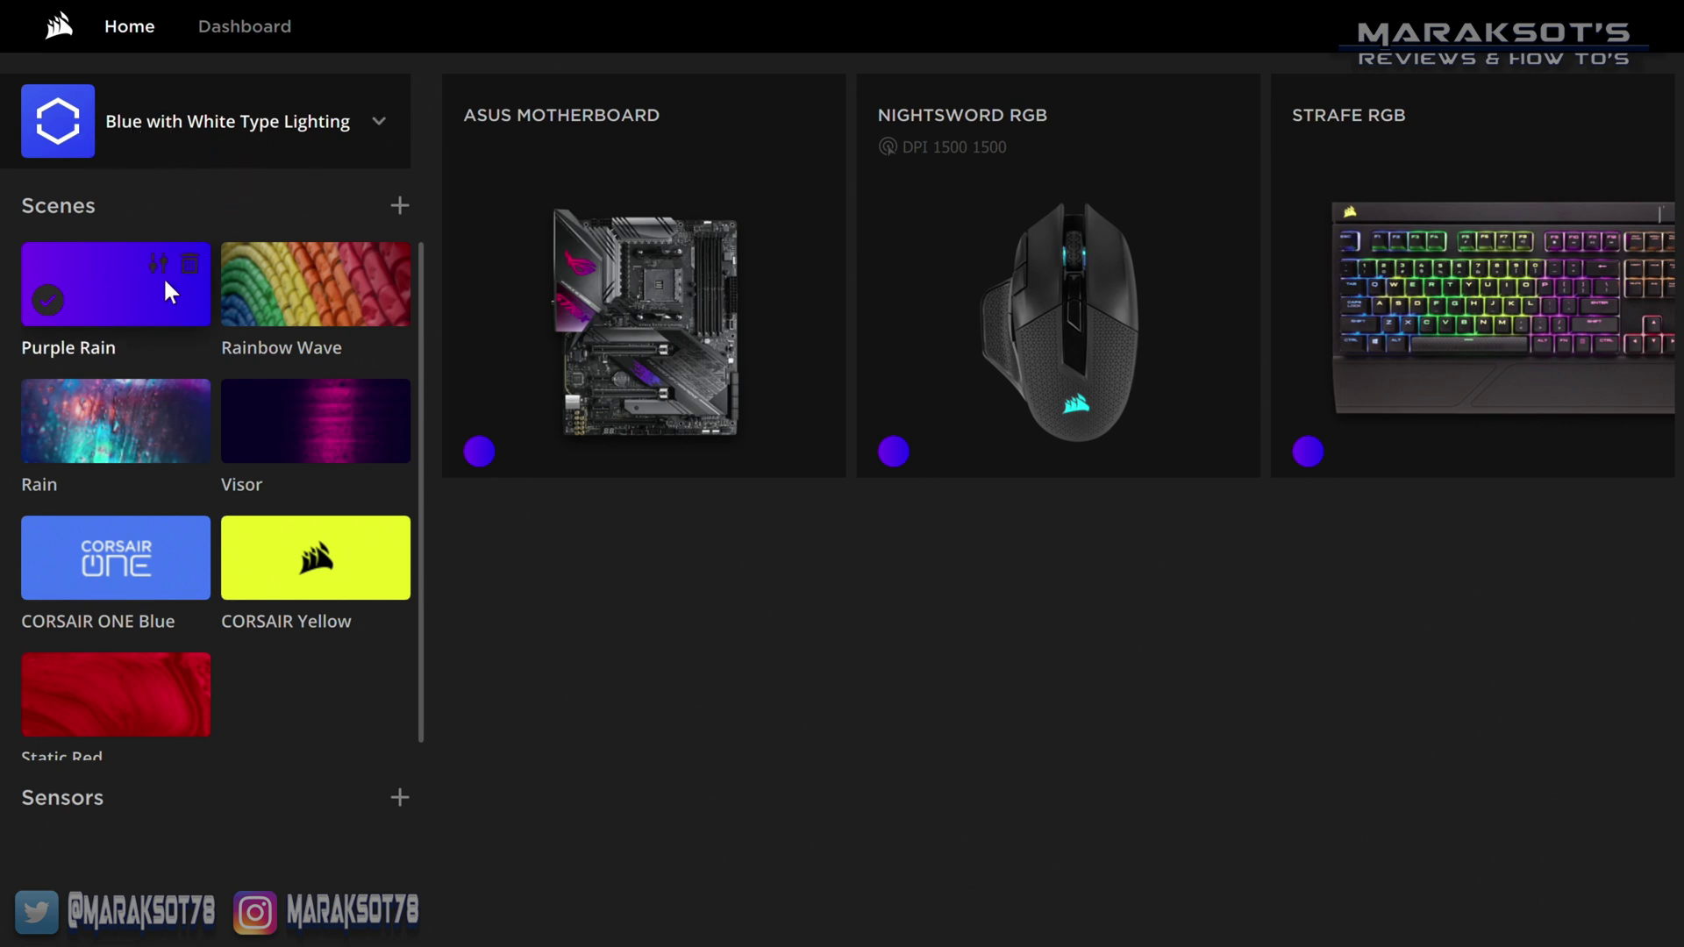
- Deactivate the Purple Rain scene and show the System Profiles list
{"action": "left_click", "coordinate": [67, 300]}
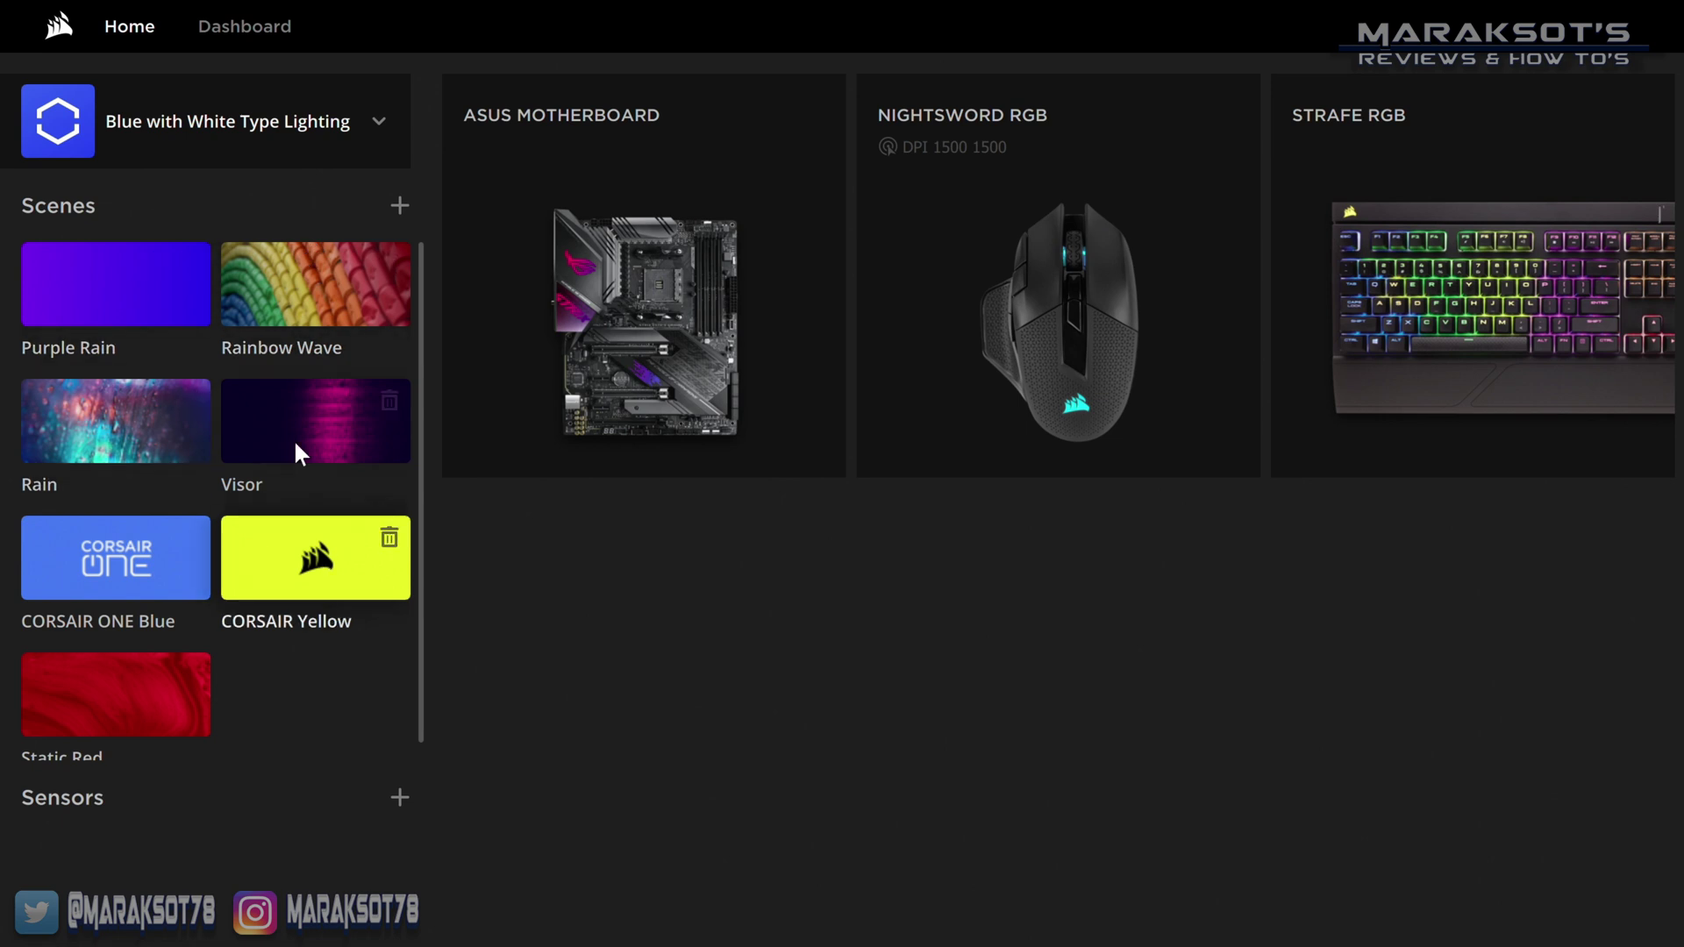
{"action": "left_click", "coordinate": [379, 125]}
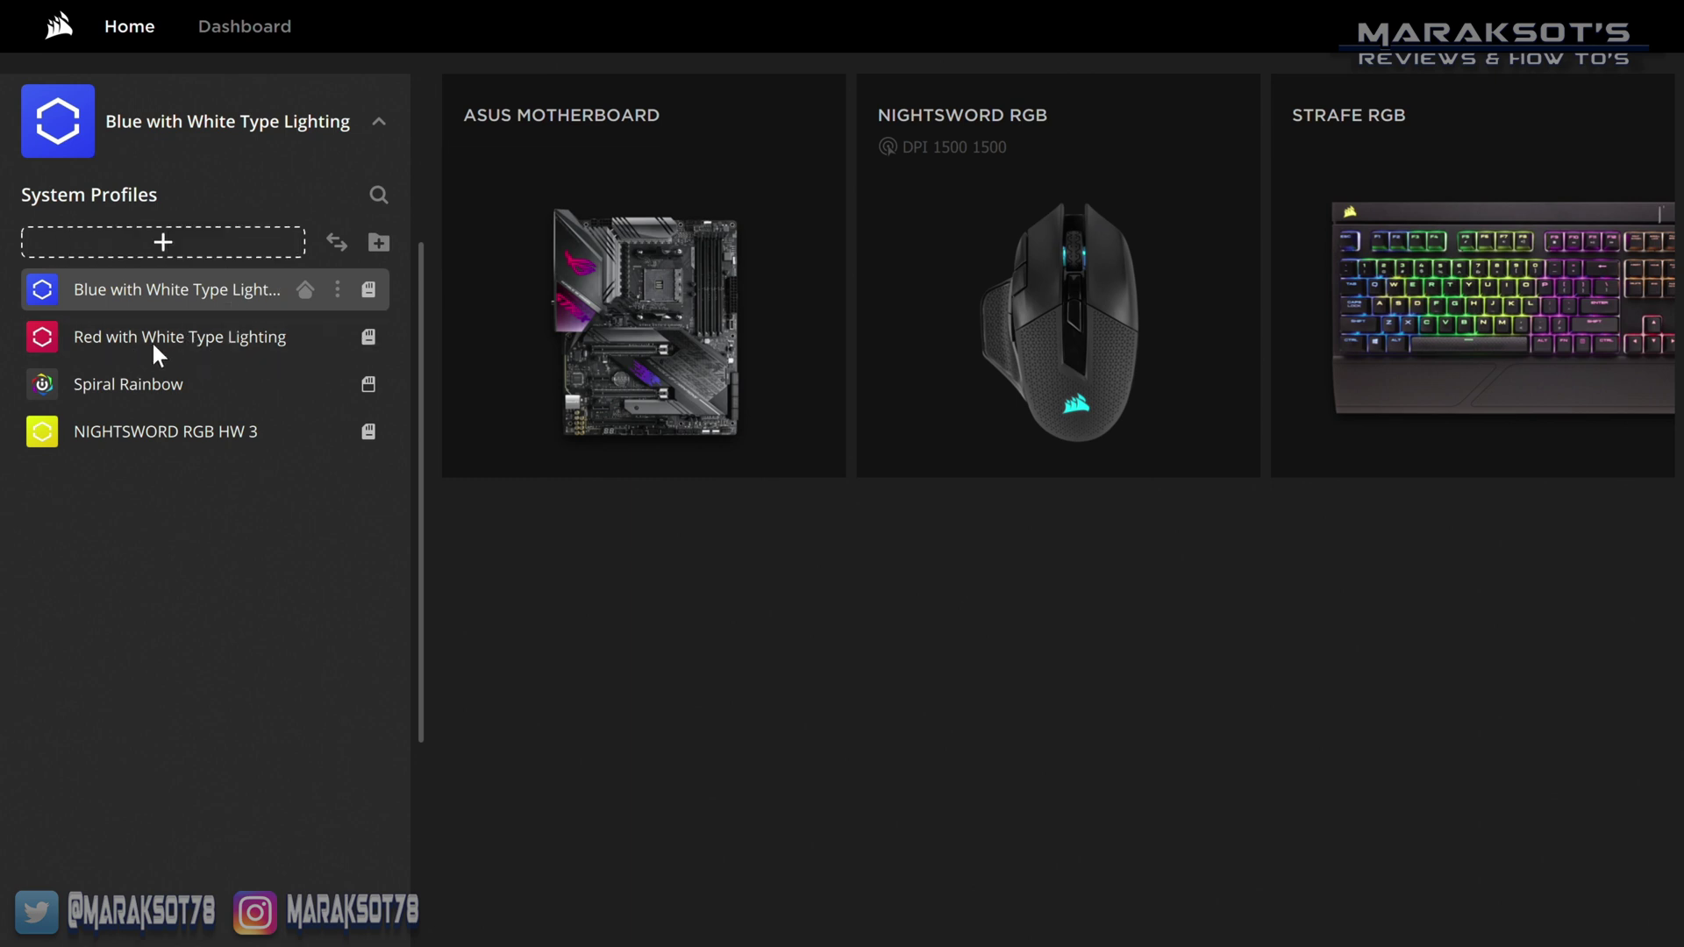
- Switch to Red with White Type Lighting and start a new profile, viewing icon choices
{"action": "left_click", "coordinate": [186, 336]}
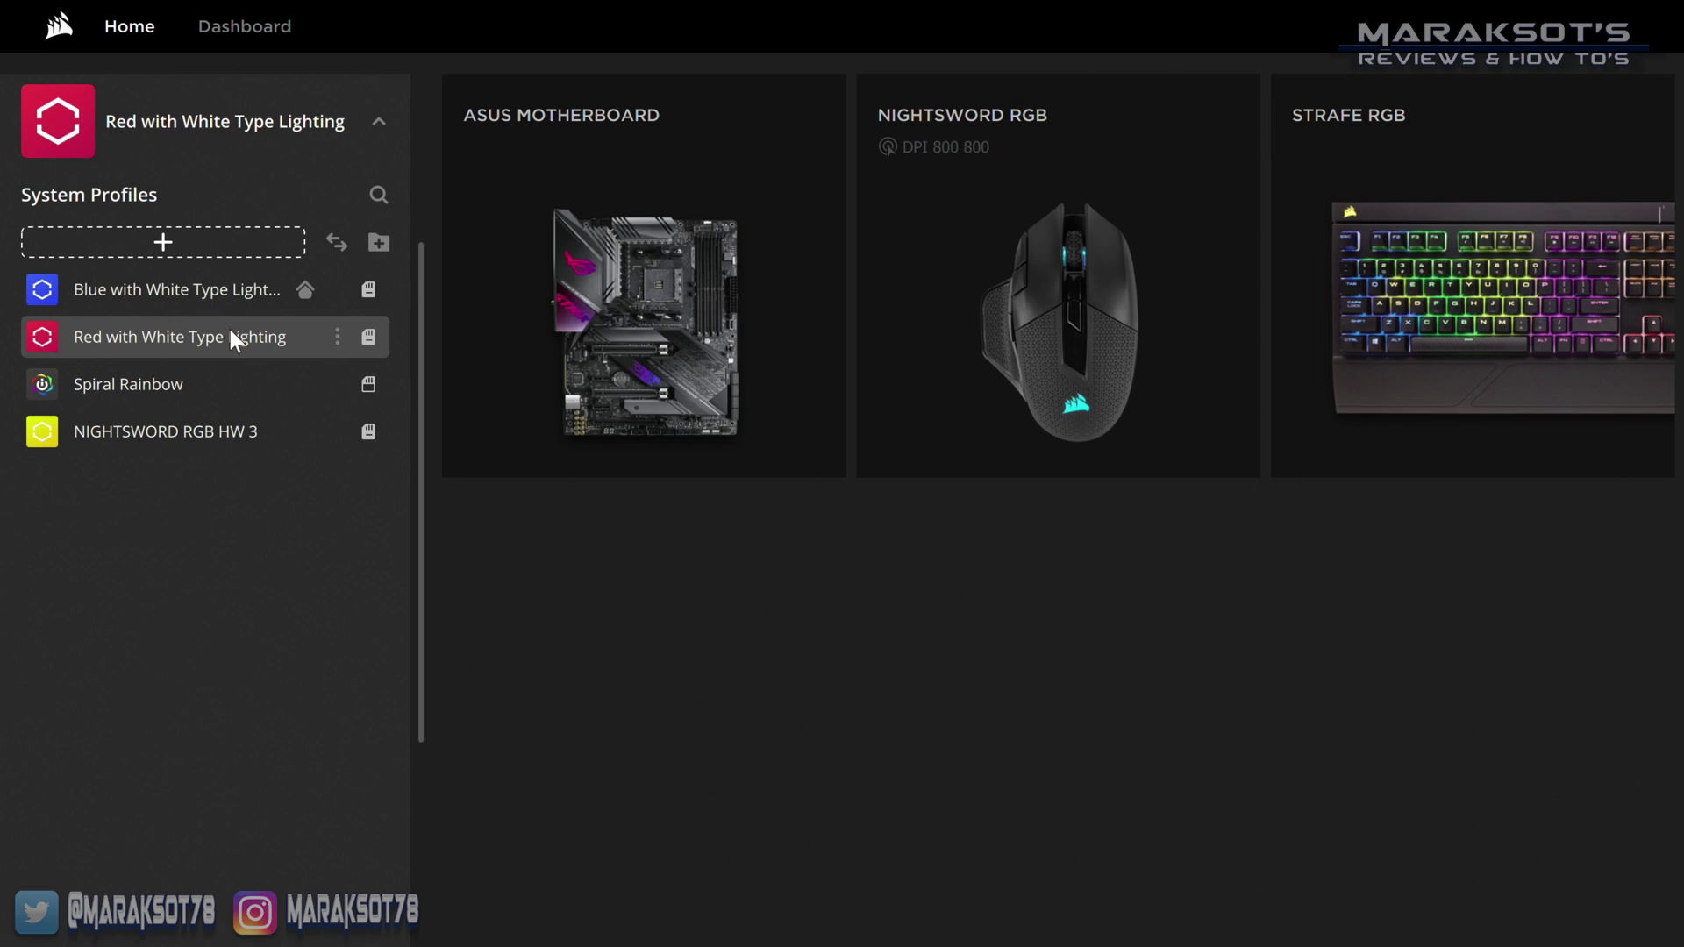
{"action": "left_click", "coordinate": [165, 240]}
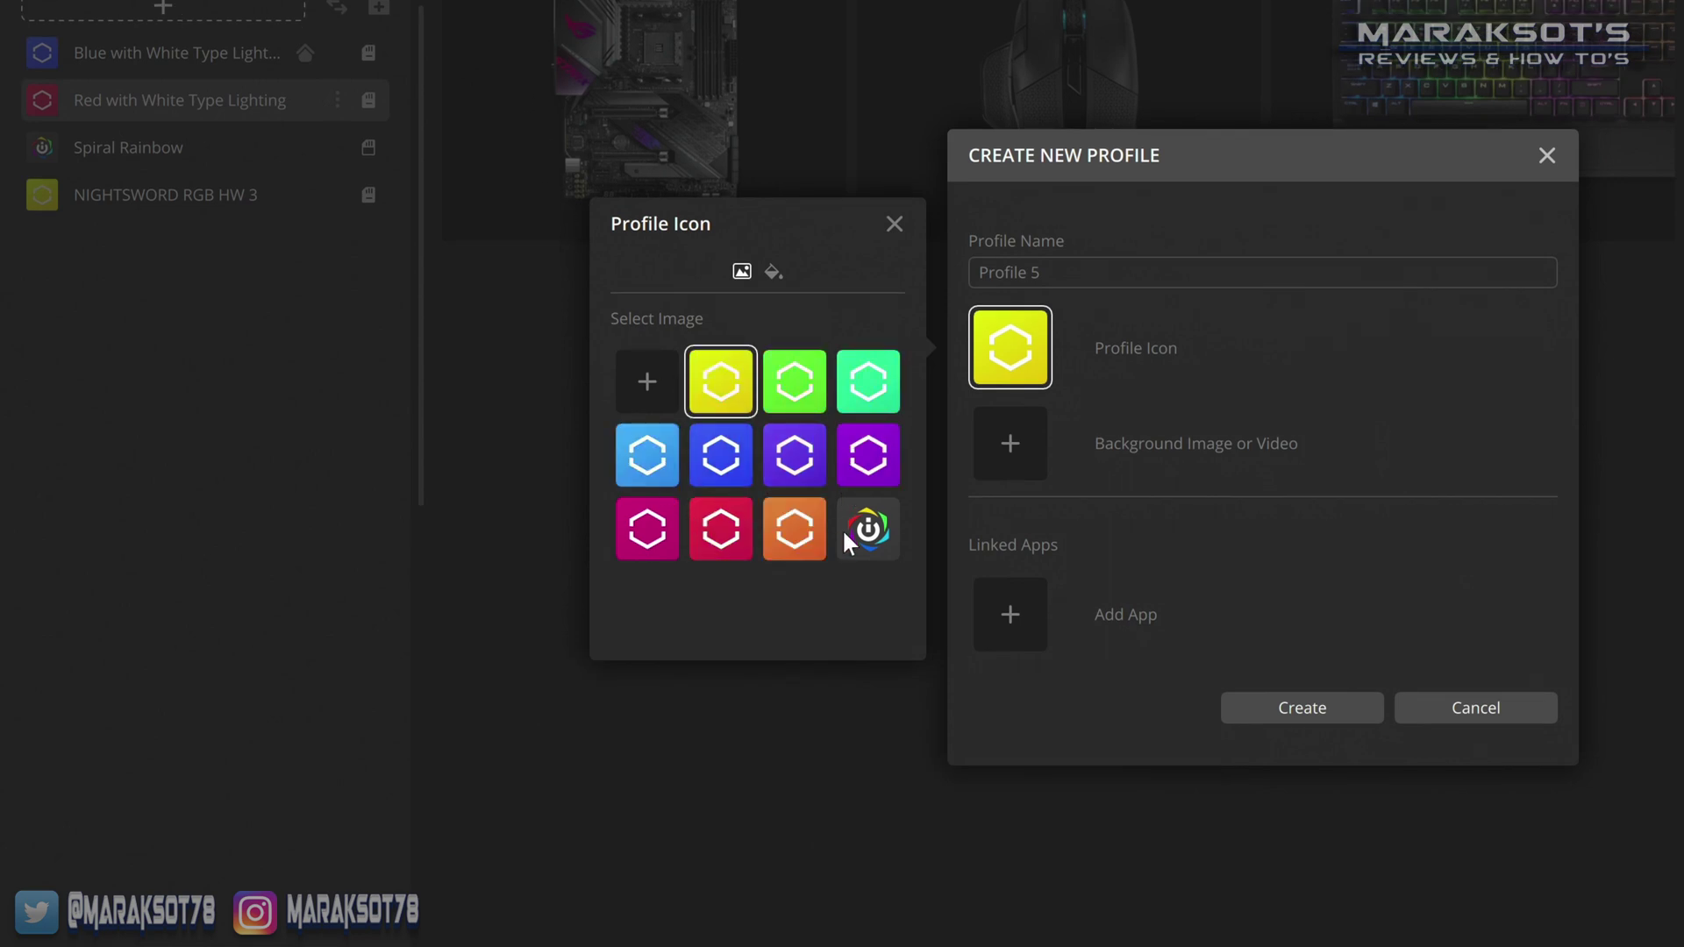
{"action": "left_click", "coordinate": [775, 273]}
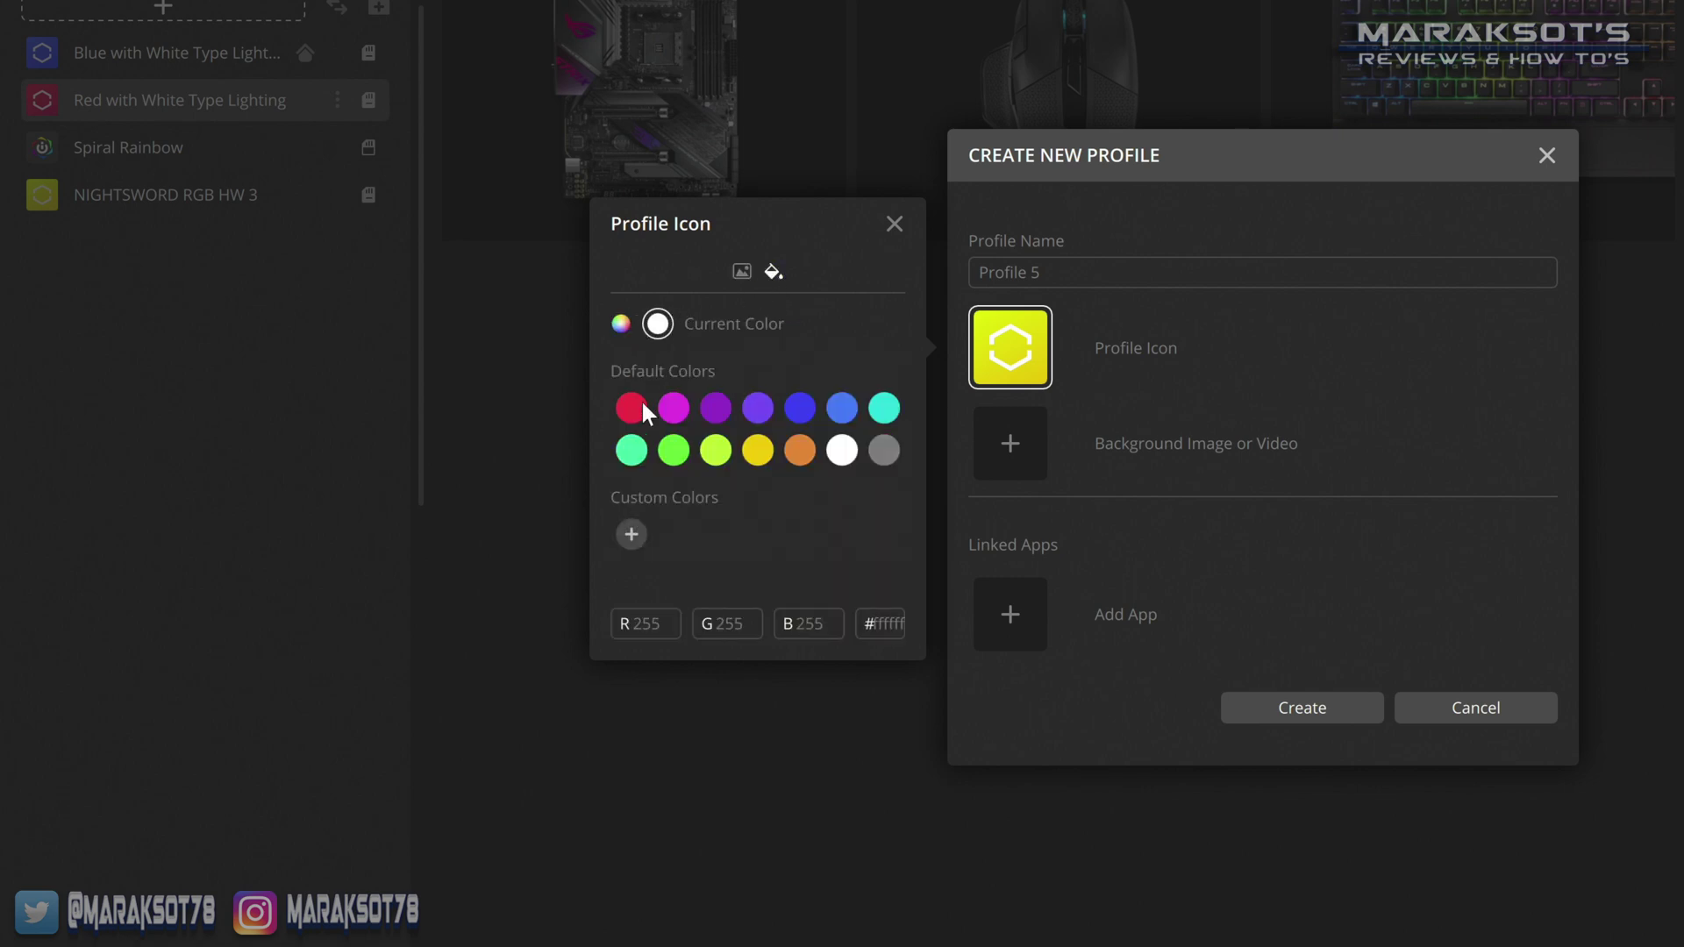
{"action": "left_click", "coordinate": [740, 272]}
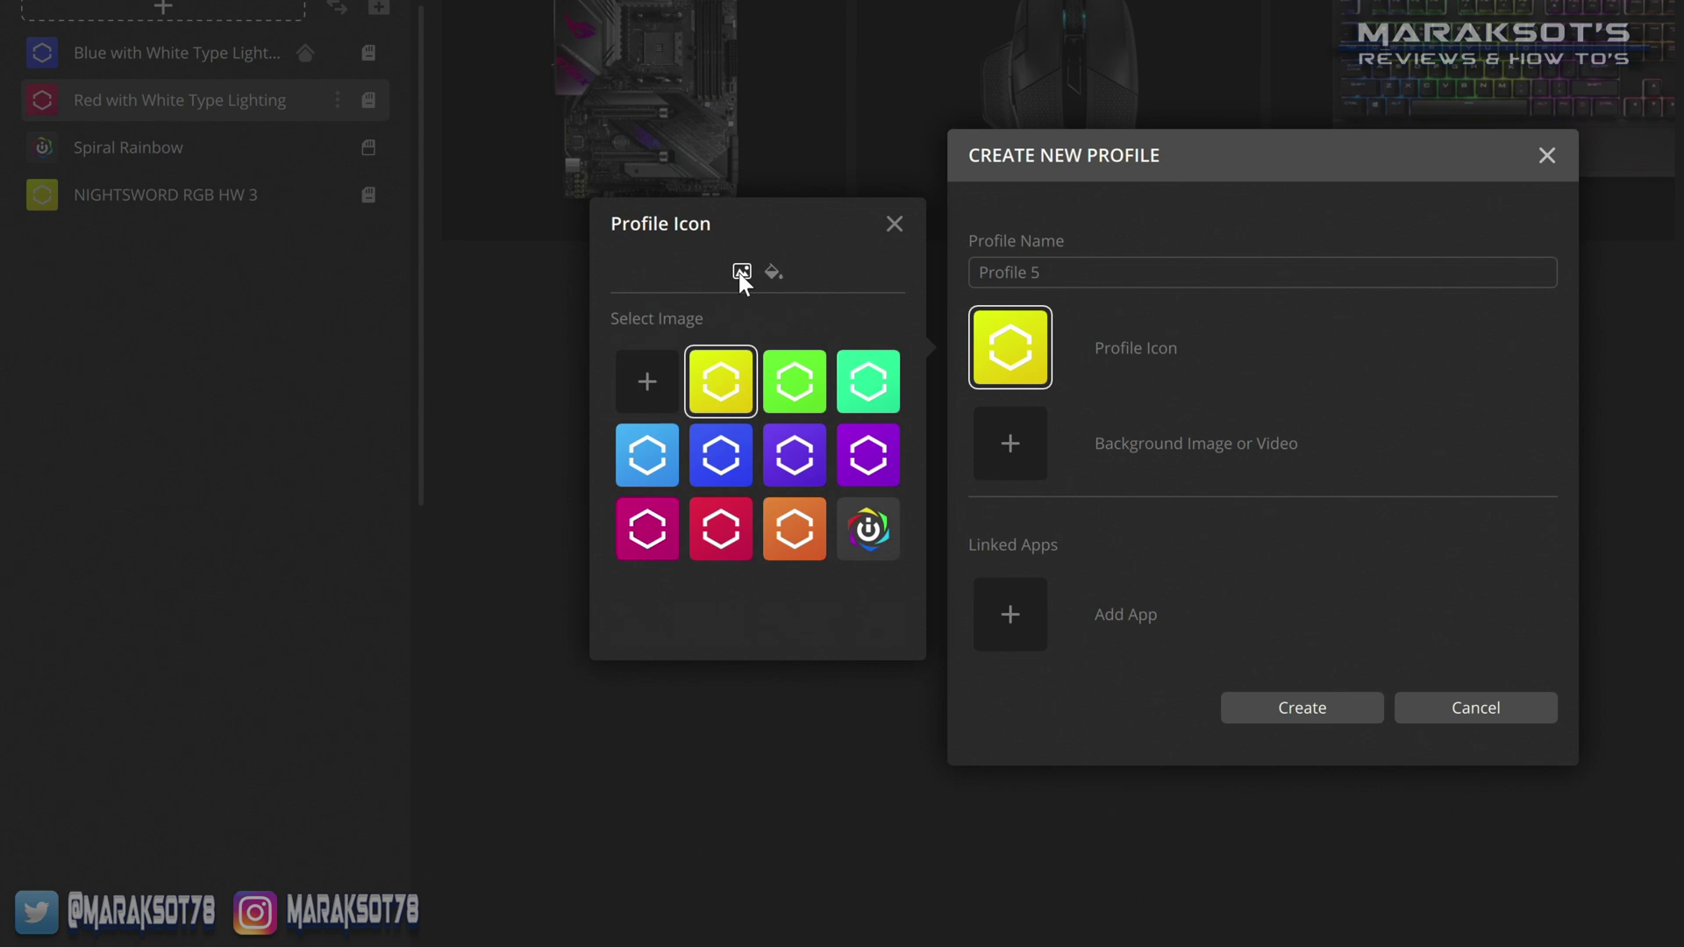
- Skip a custom icon image, choose the red hexagon, then cancel creating Profile 5
{"action": "left_click", "coordinate": [649, 386]}
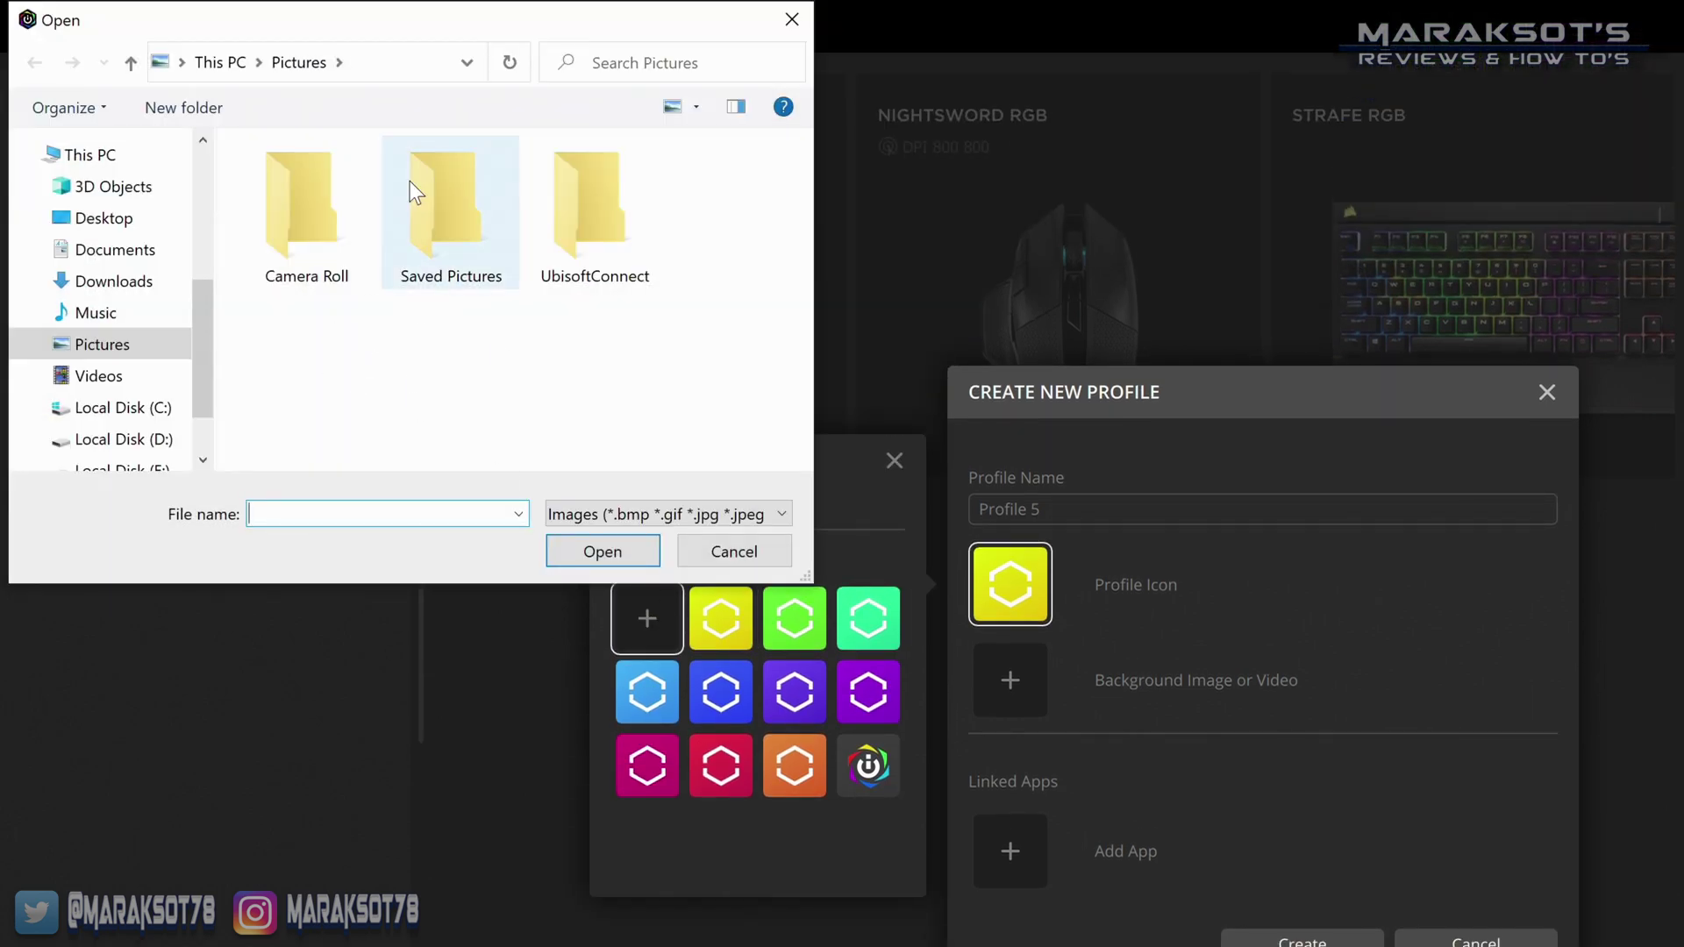
{"action": "left_click_drag", "start_coordinate": [365, 12], "coordinate": [492, 137]}
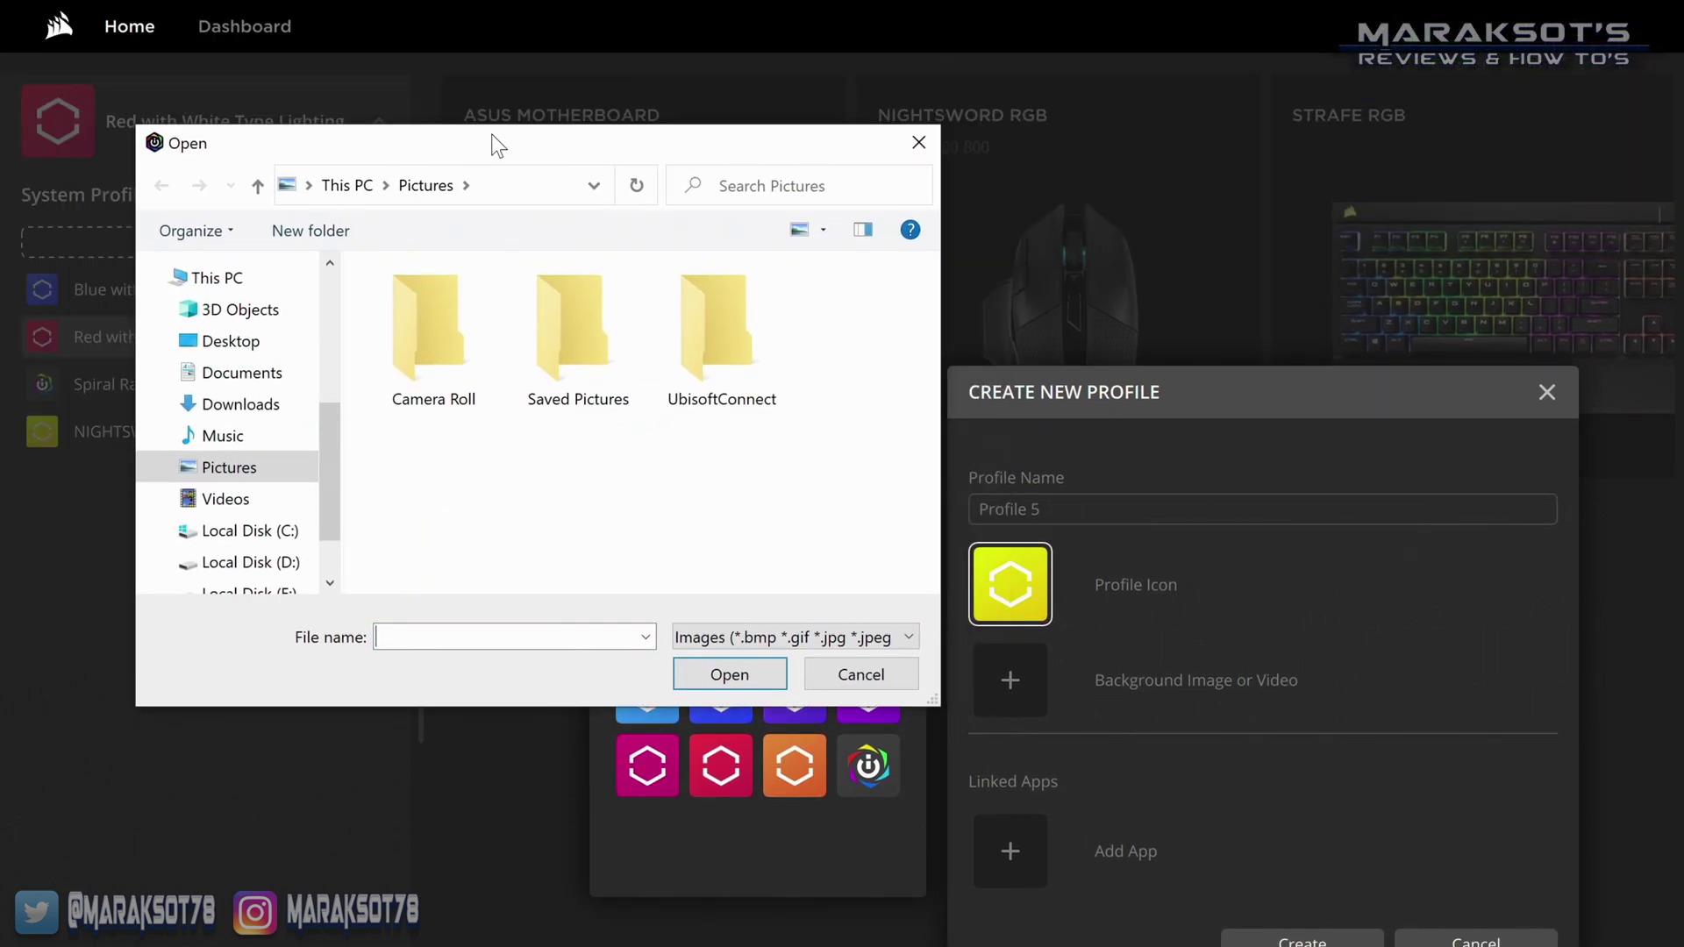
{"action": "left_click", "coordinate": [919, 140]}
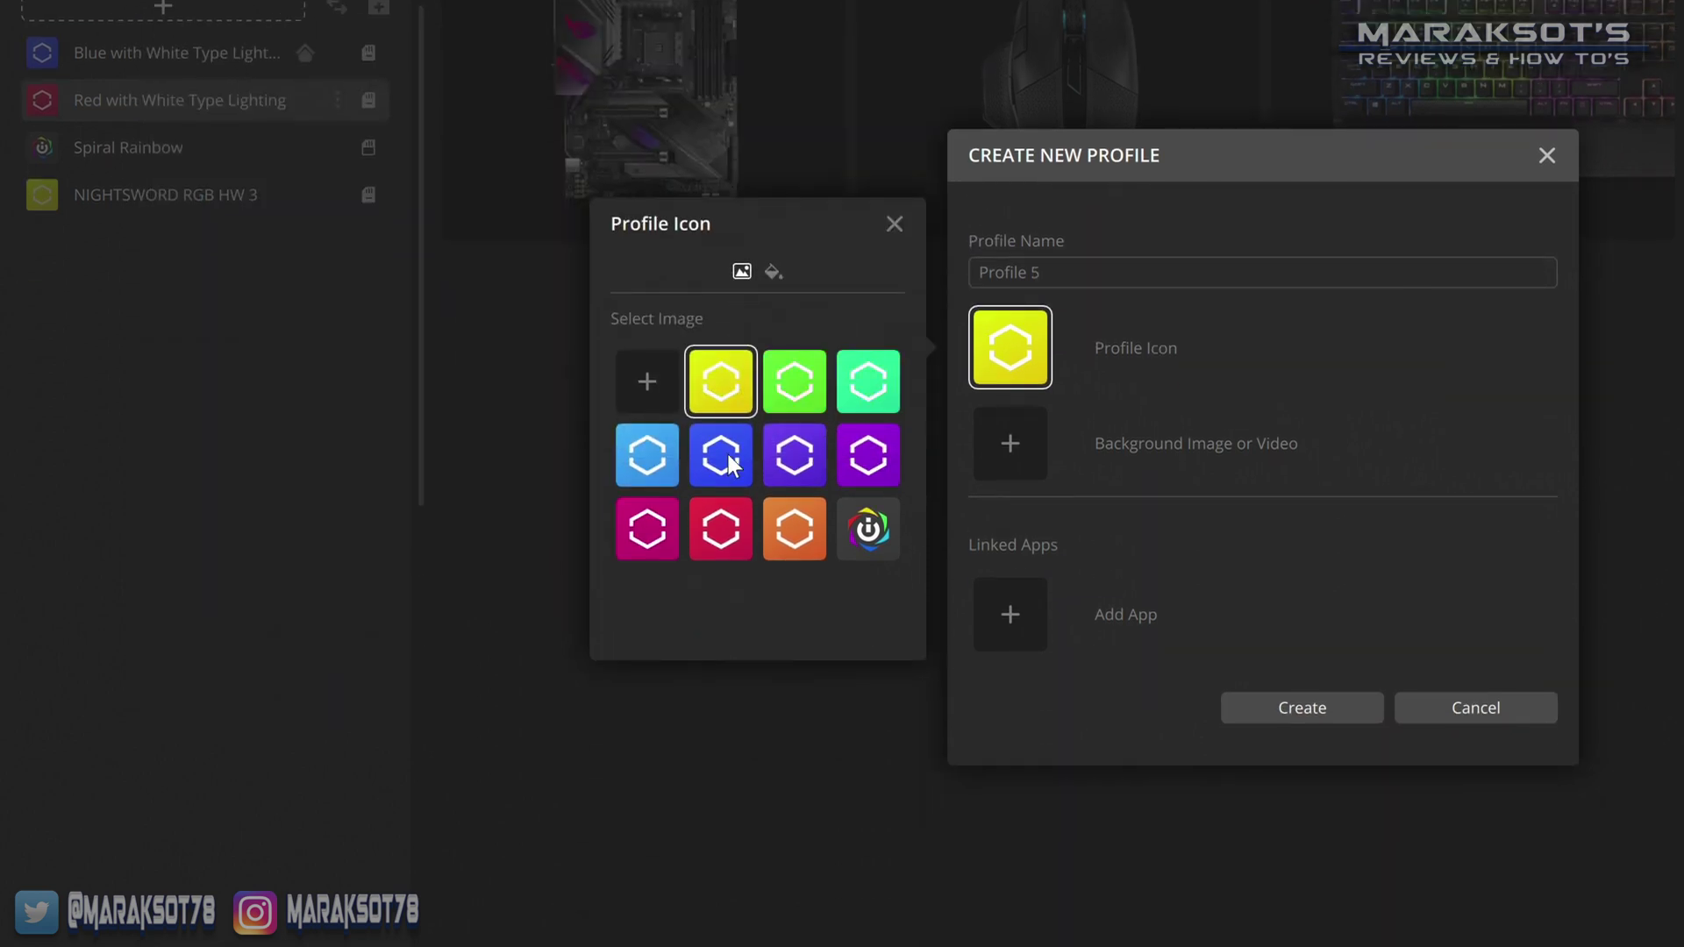
{"action": "left_click", "coordinate": [733, 529]}
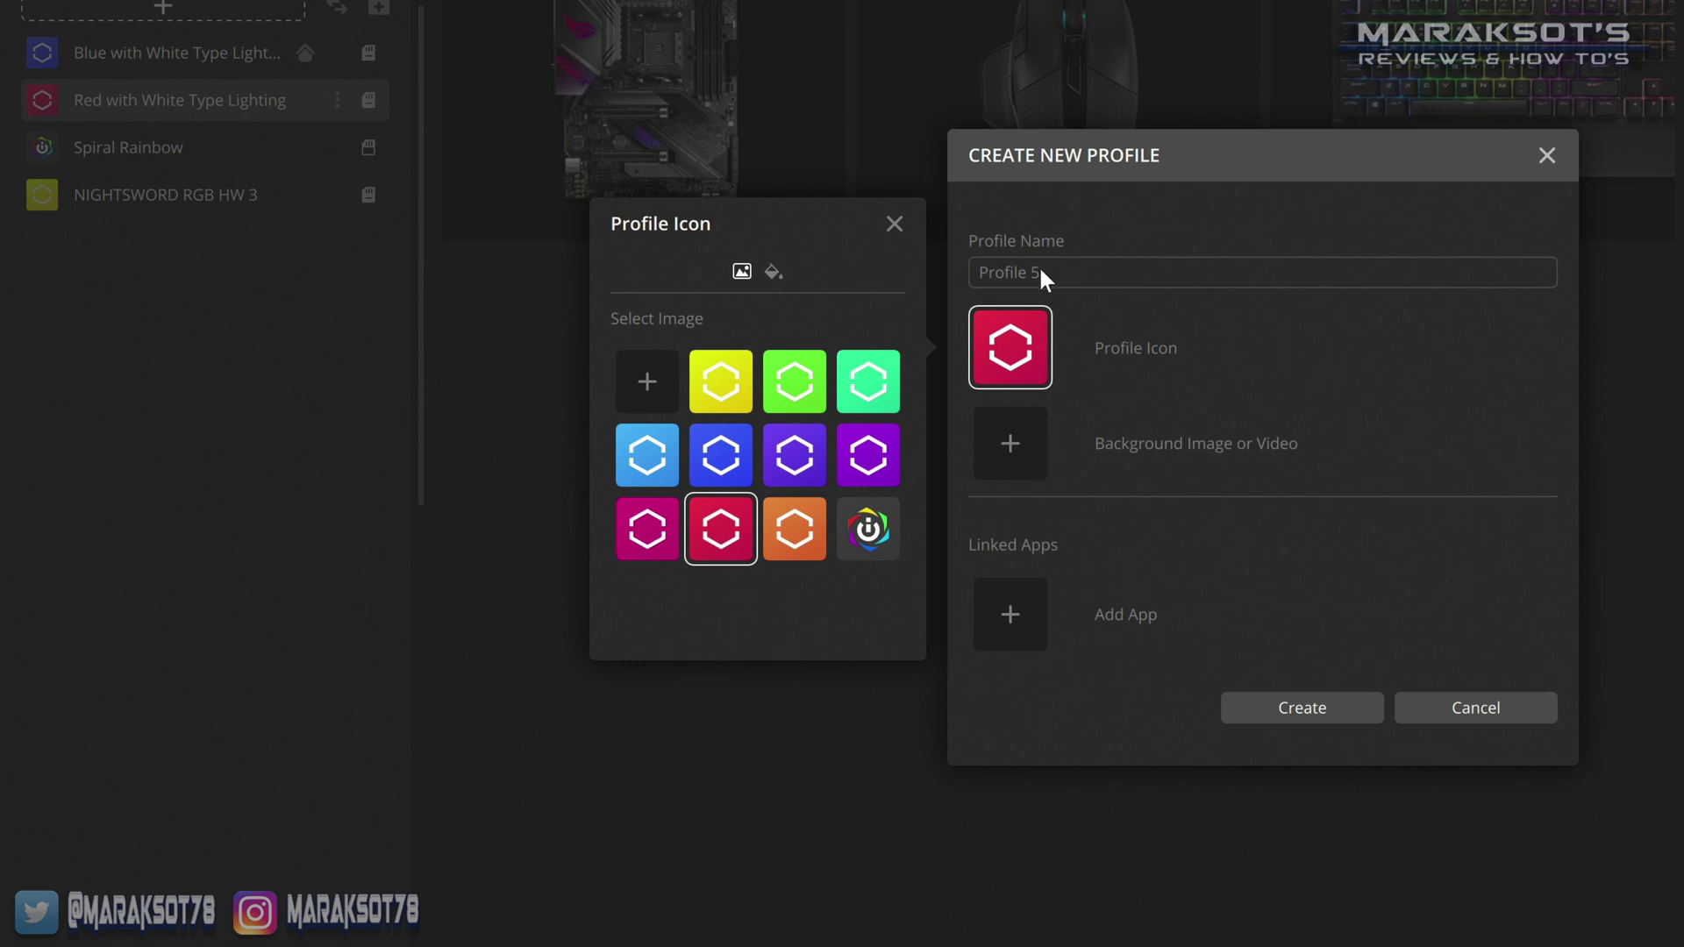
{"action": "left_click", "coordinate": [1064, 263]}
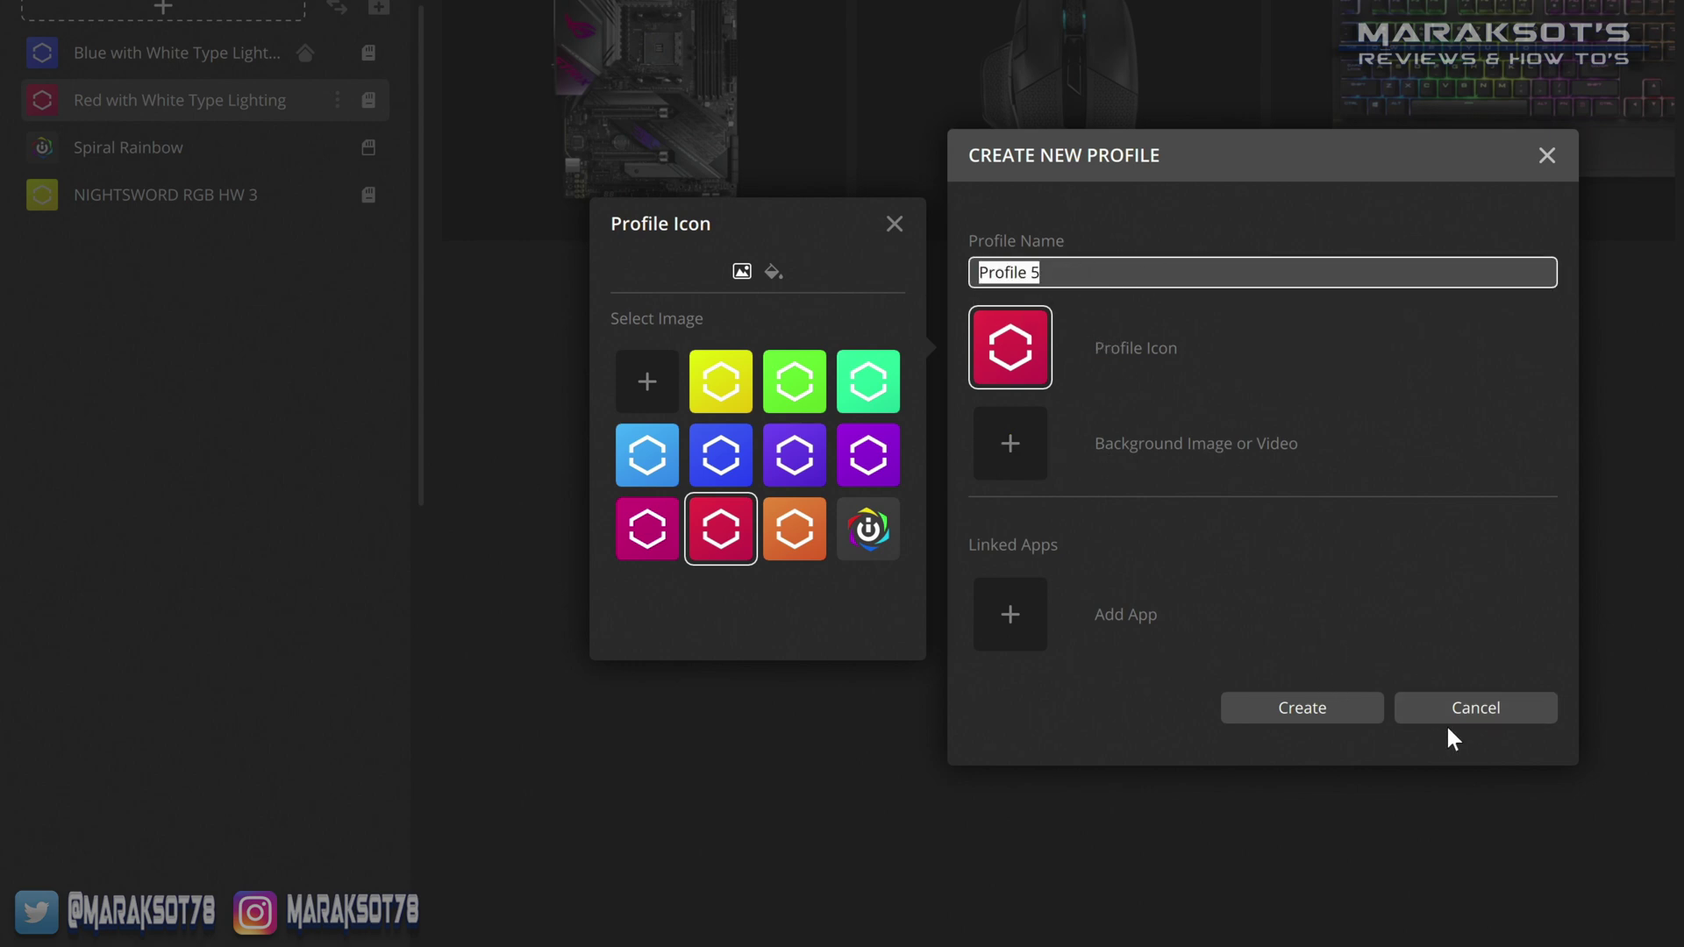
{"action": "left_click", "coordinate": [1473, 710]}
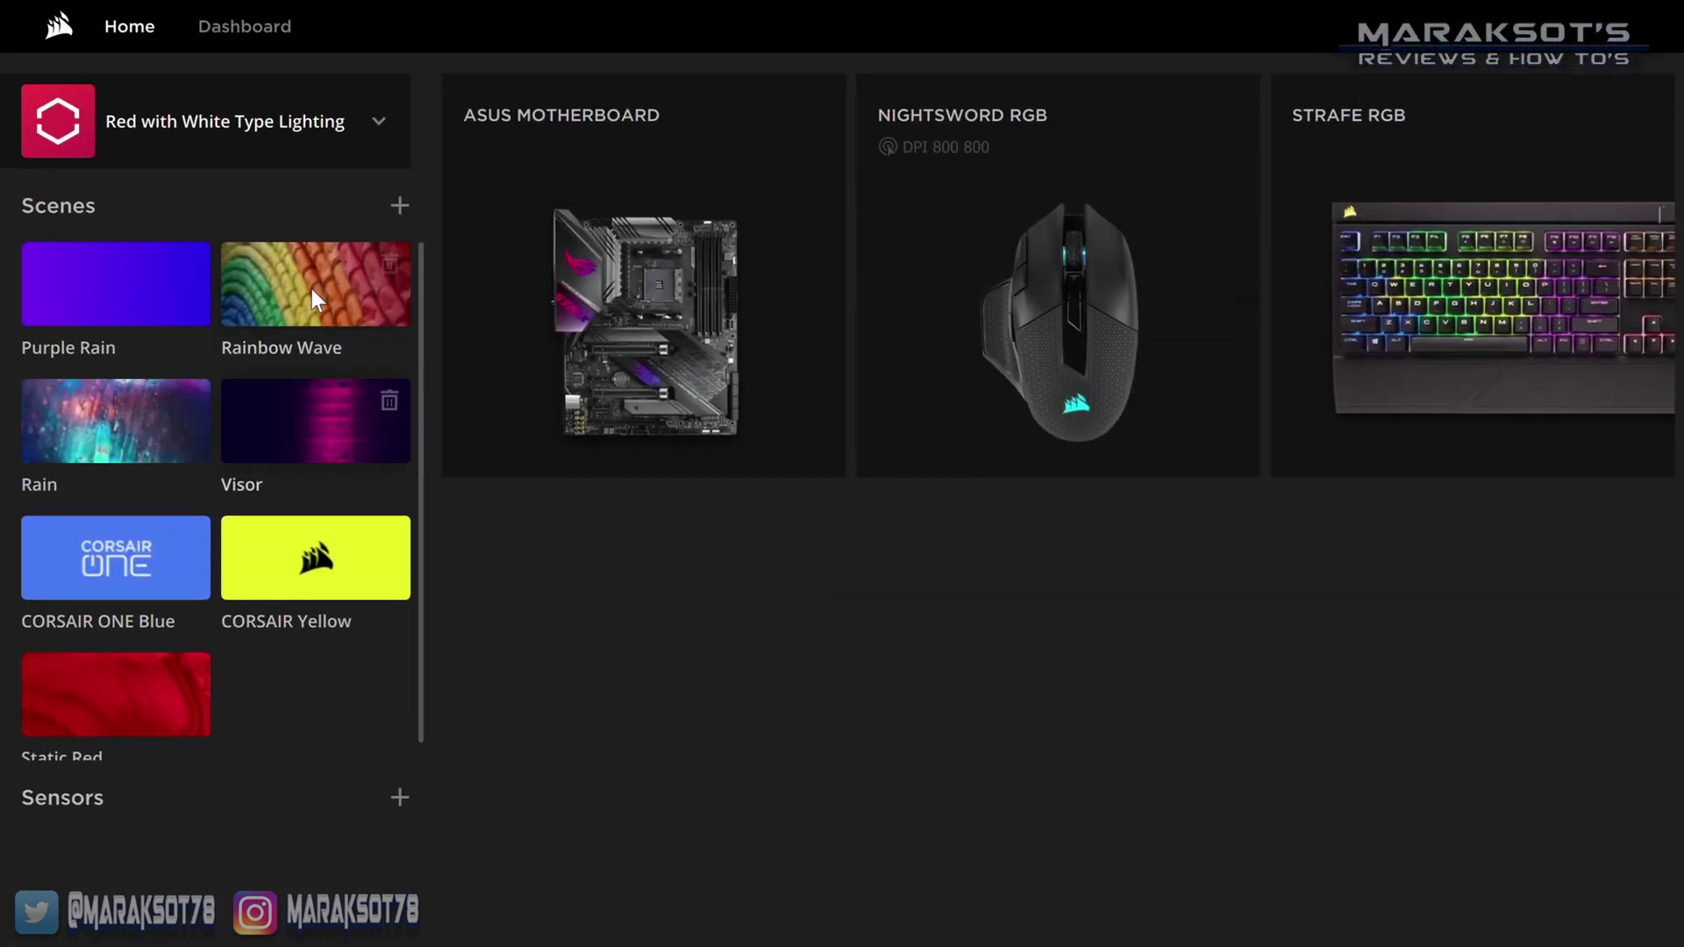
- Open Edit Profile for the Red with White Type Lighting profile
{"action": "left_click", "coordinate": [373, 127]}
{"action": "left_click", "coordinate": [337, 335]}
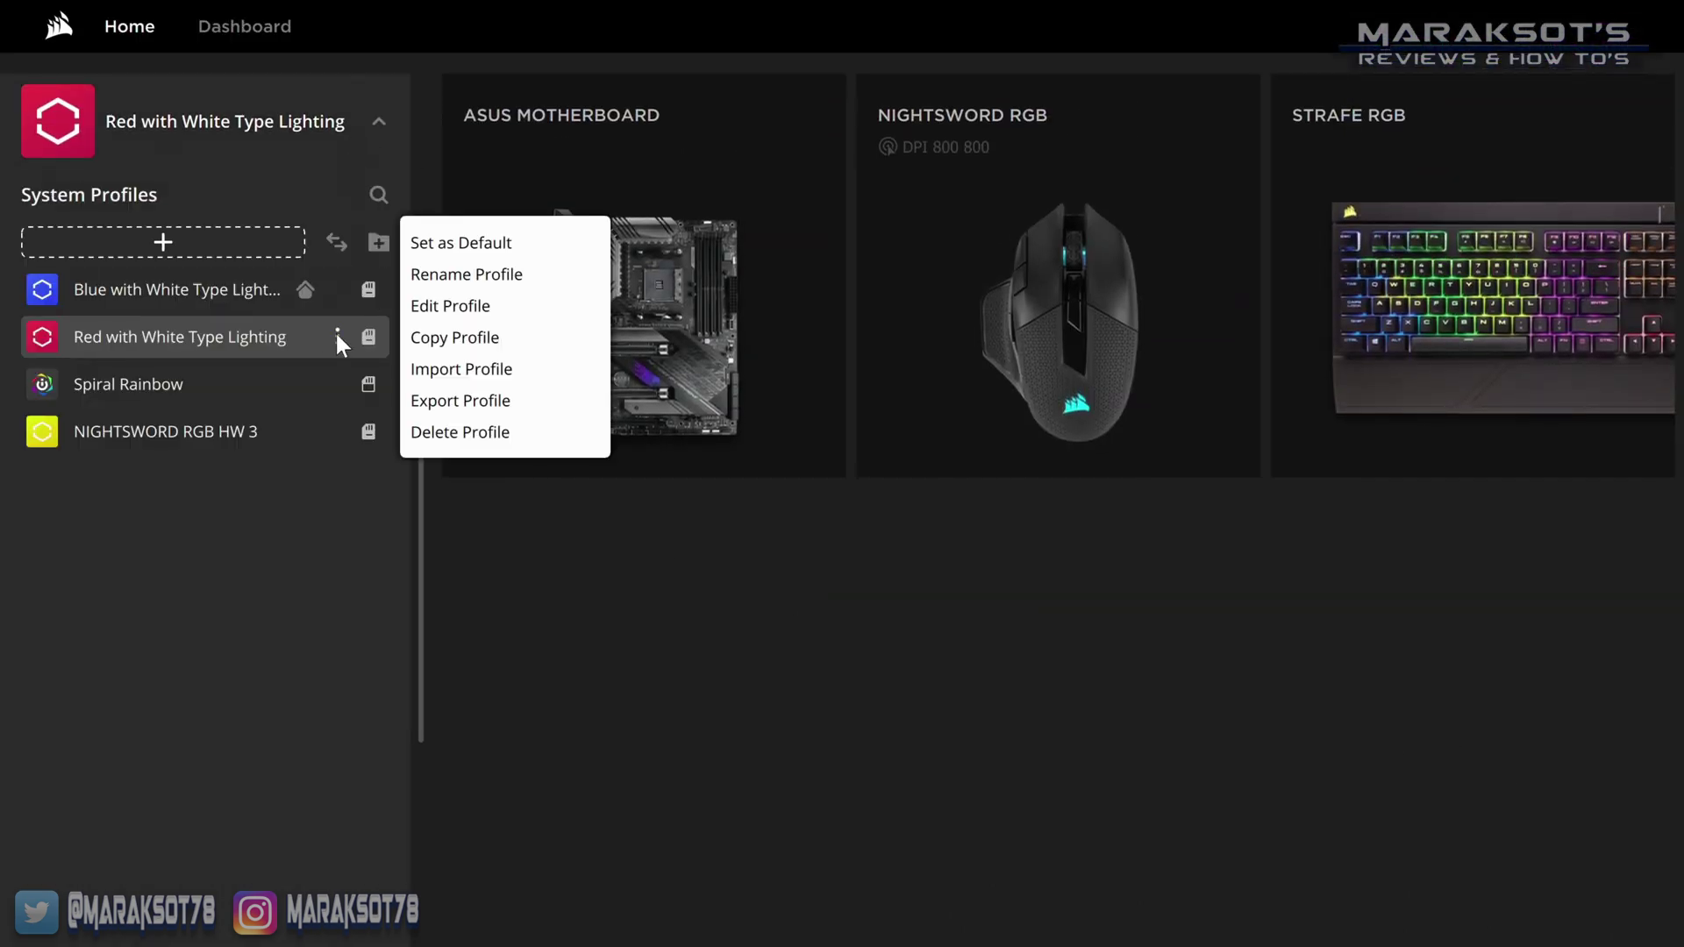
{"action": "left_click", "coordinate": [454, 306]}
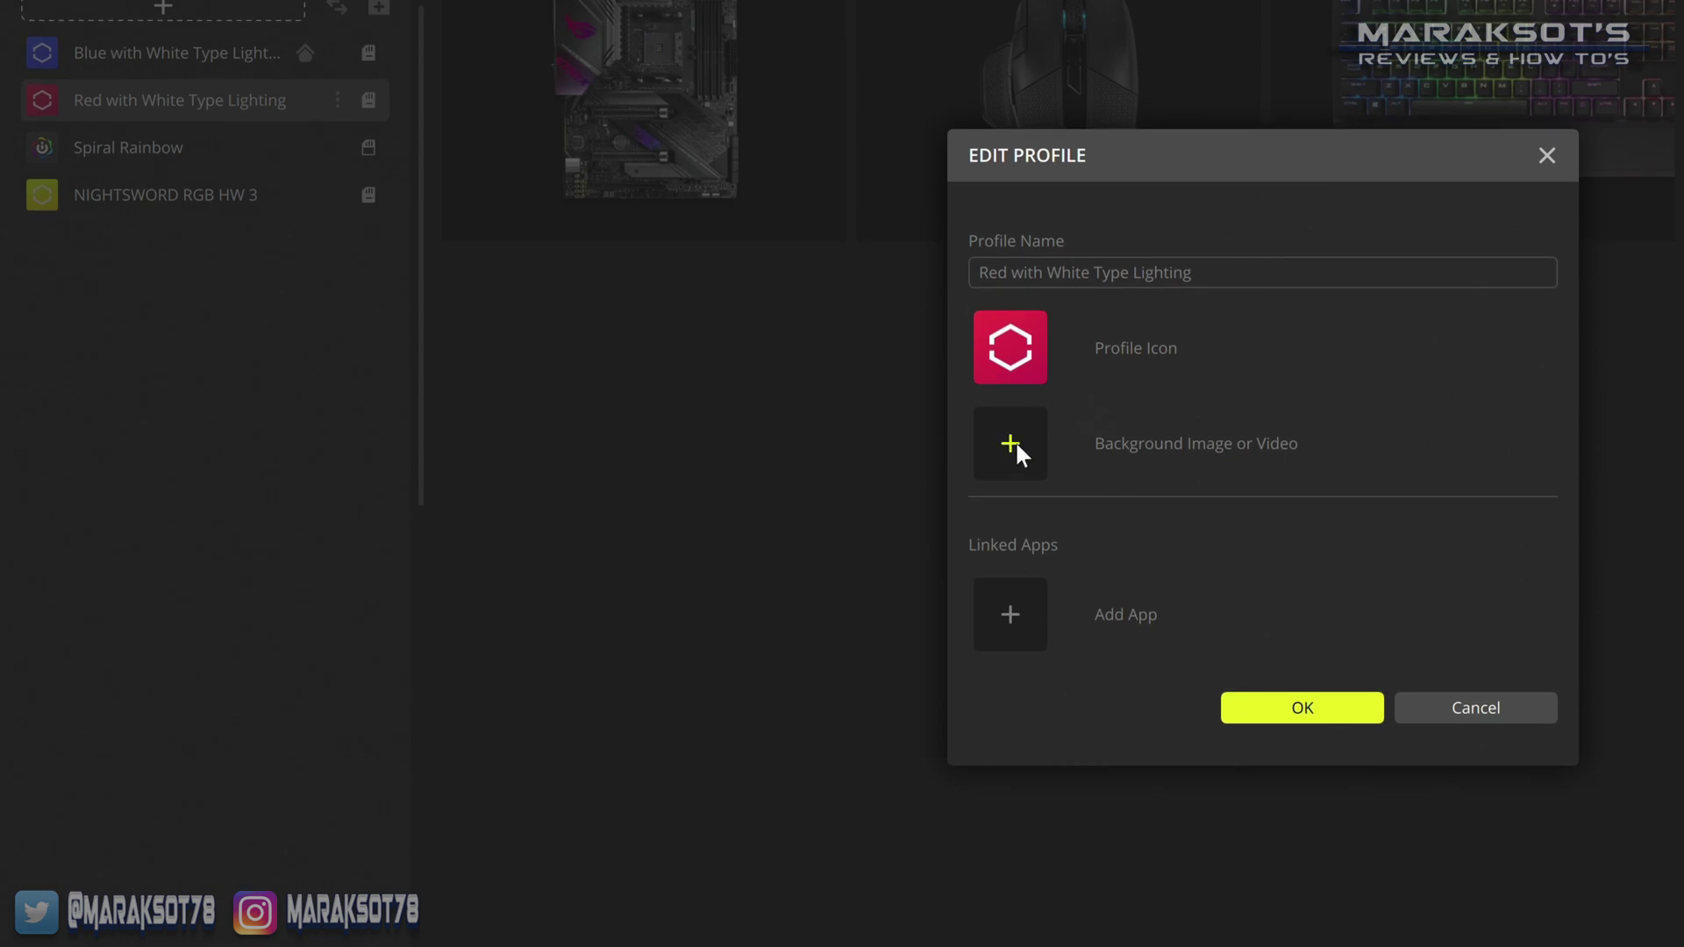
- Set the profile background to the pink video with Blur on, then begin adding an app
{"action": "left_click", "coordinate": [1010, 444]}
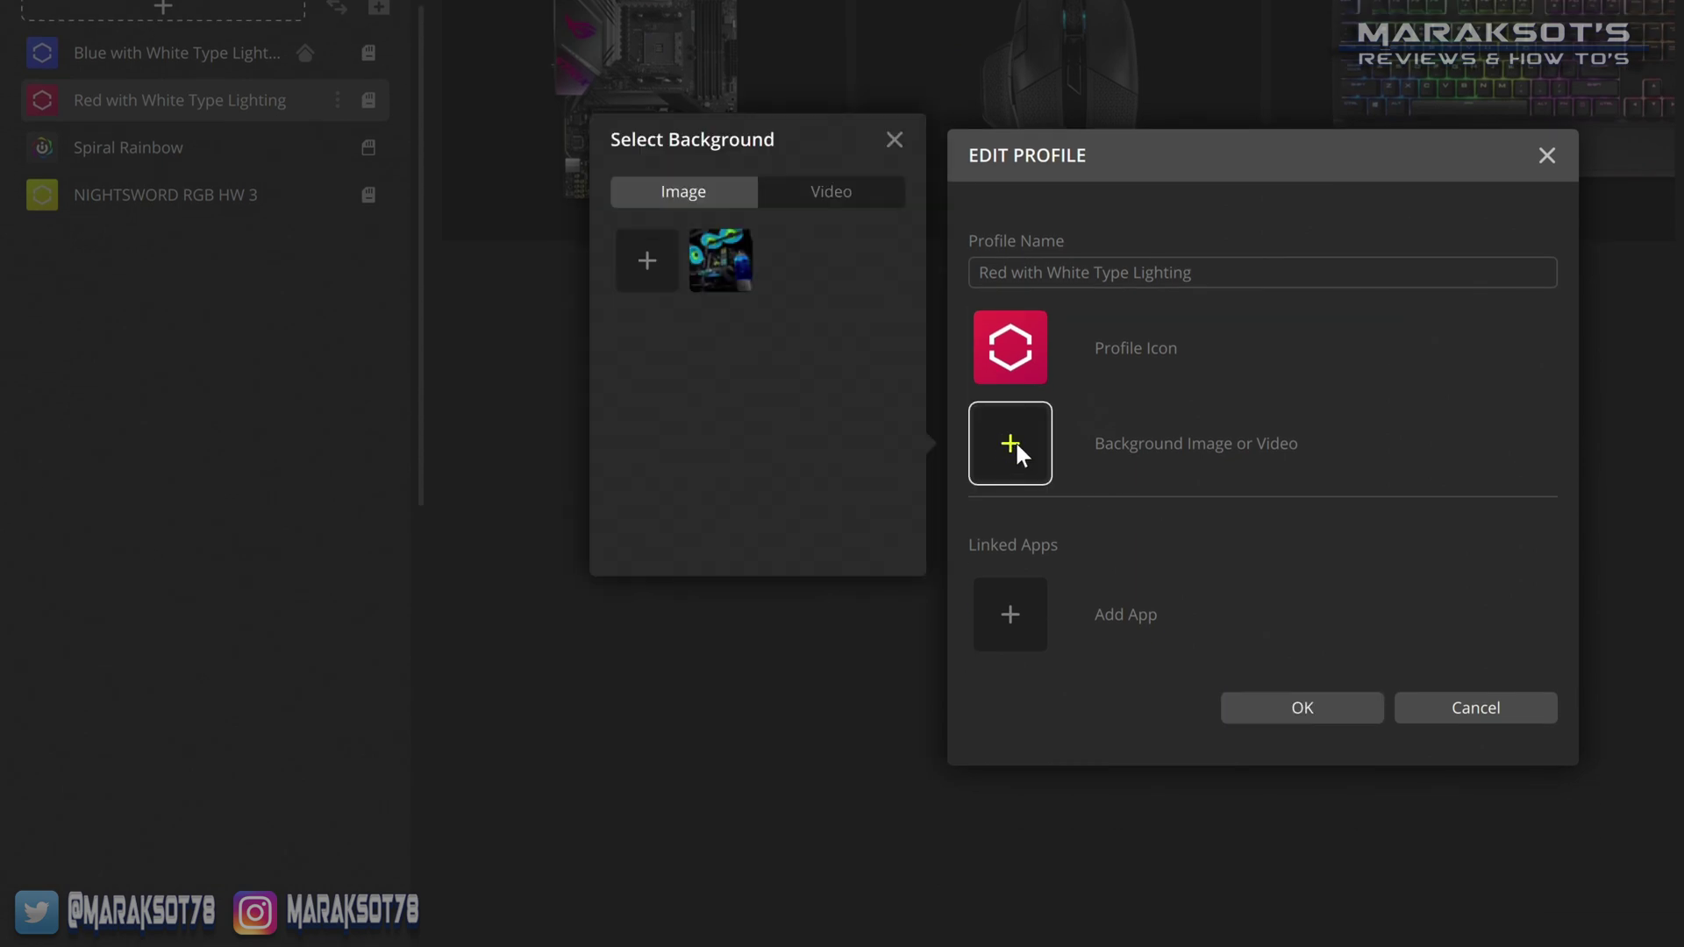
{"action": "left_click", "coordinate": [696, 192]}
{"action": "left_click", "coordinate": [706, 260]}
{"action": "left_click", "coordinate": [840, 196]}
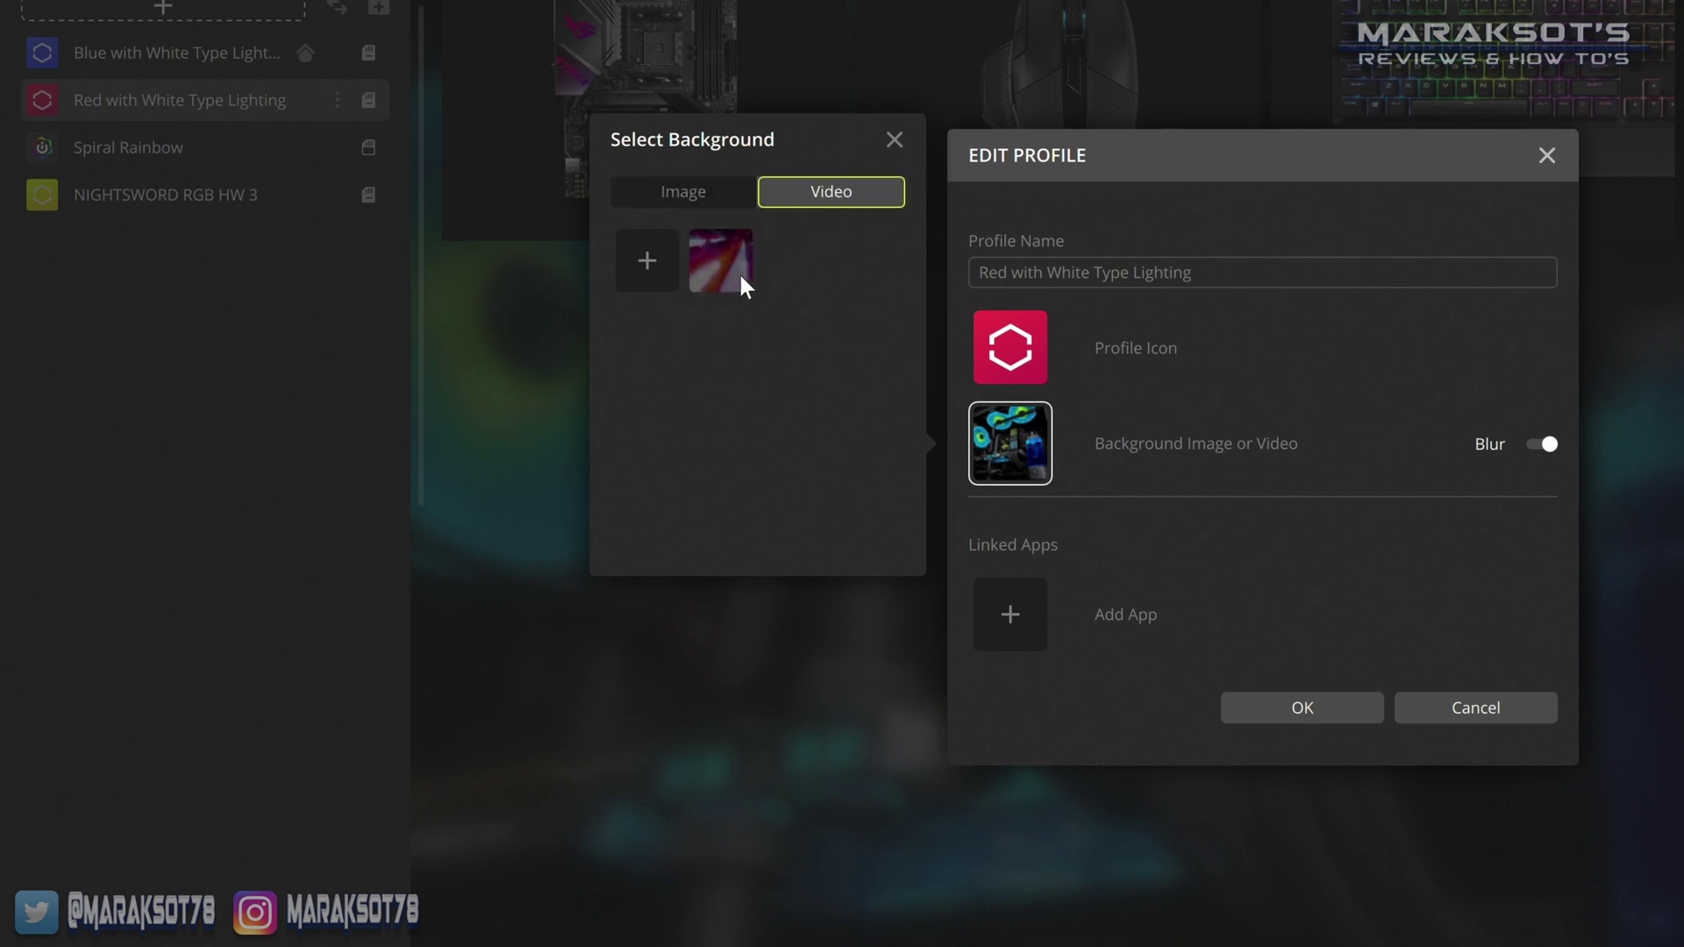
{"action": "left_click", "coordinate": [714, 268]}
{"action": "left_click", "coordinate": [1541, 446]}
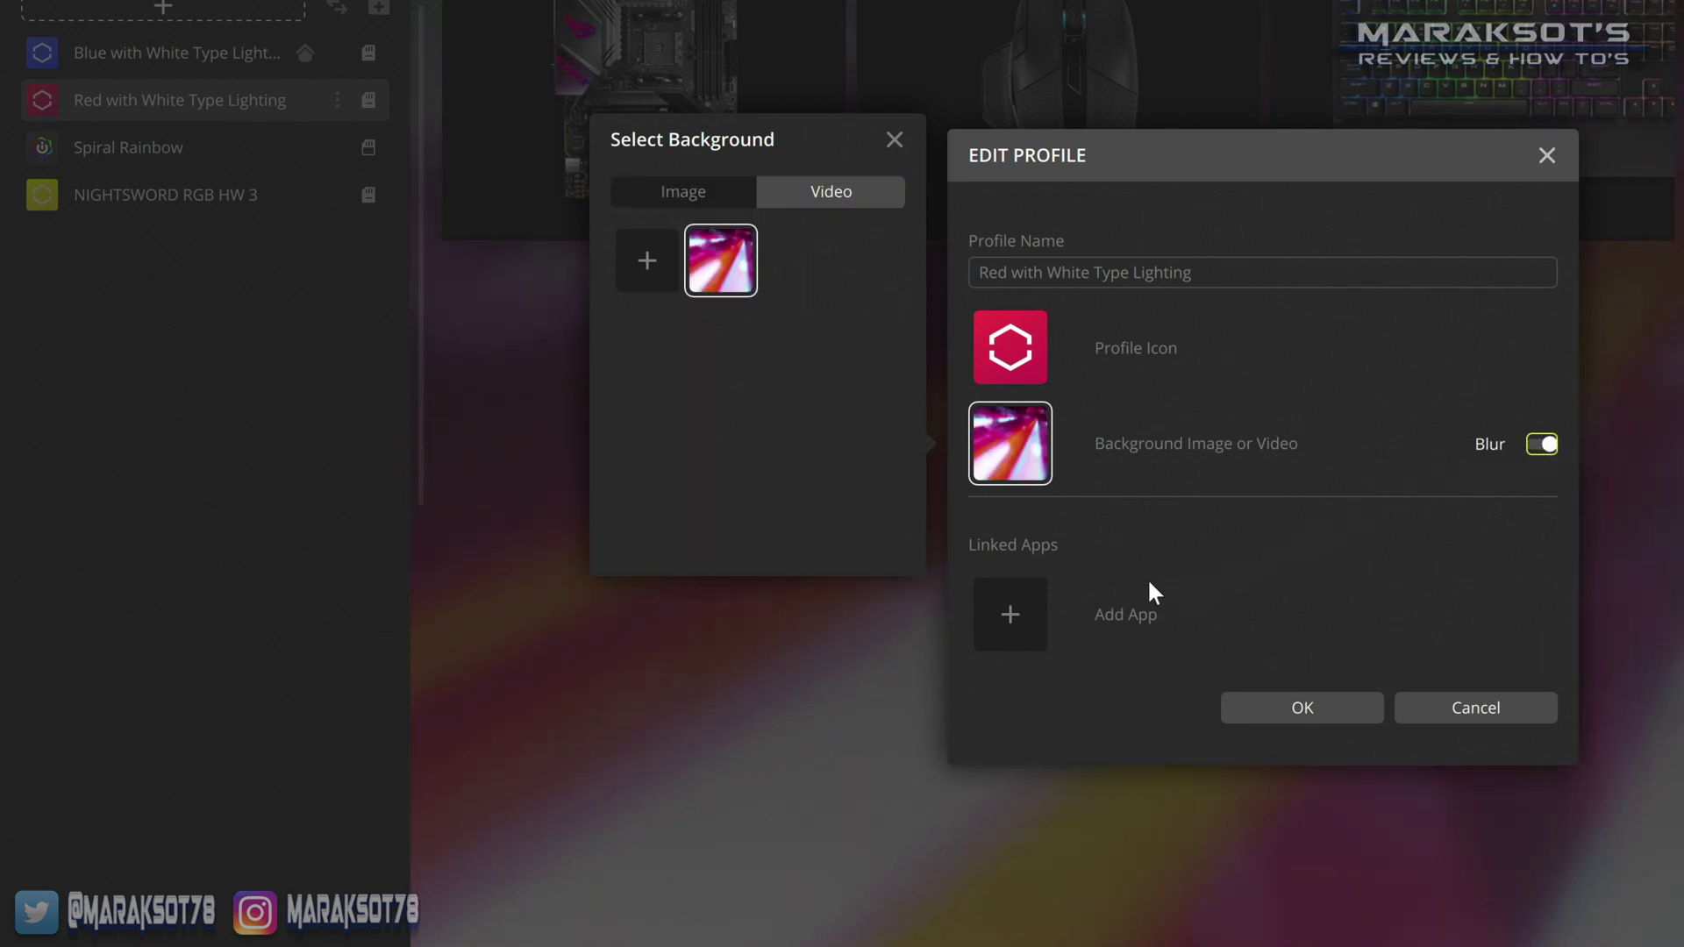
{"action": "left_click", "coordinate": [1016, 614]}
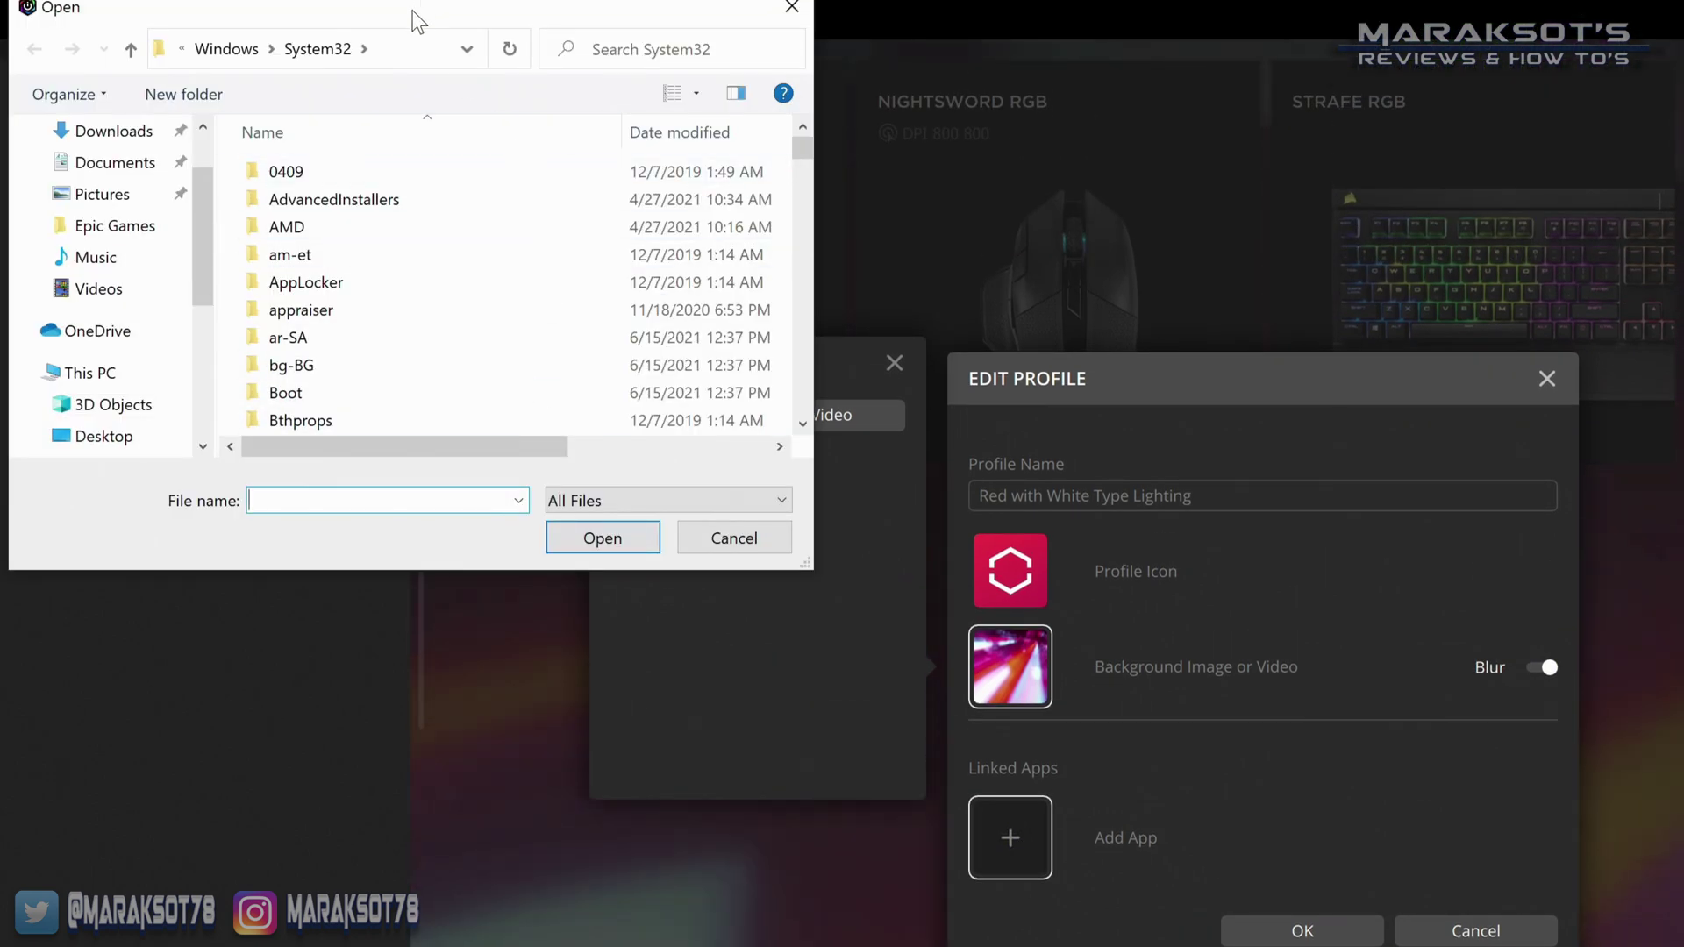
- Cancel the System32 file browser without linking an app and save the profile changes
{"action": "left_click_drag", "start_coordinate": [412, 10], "coordinate": [734, 211]}
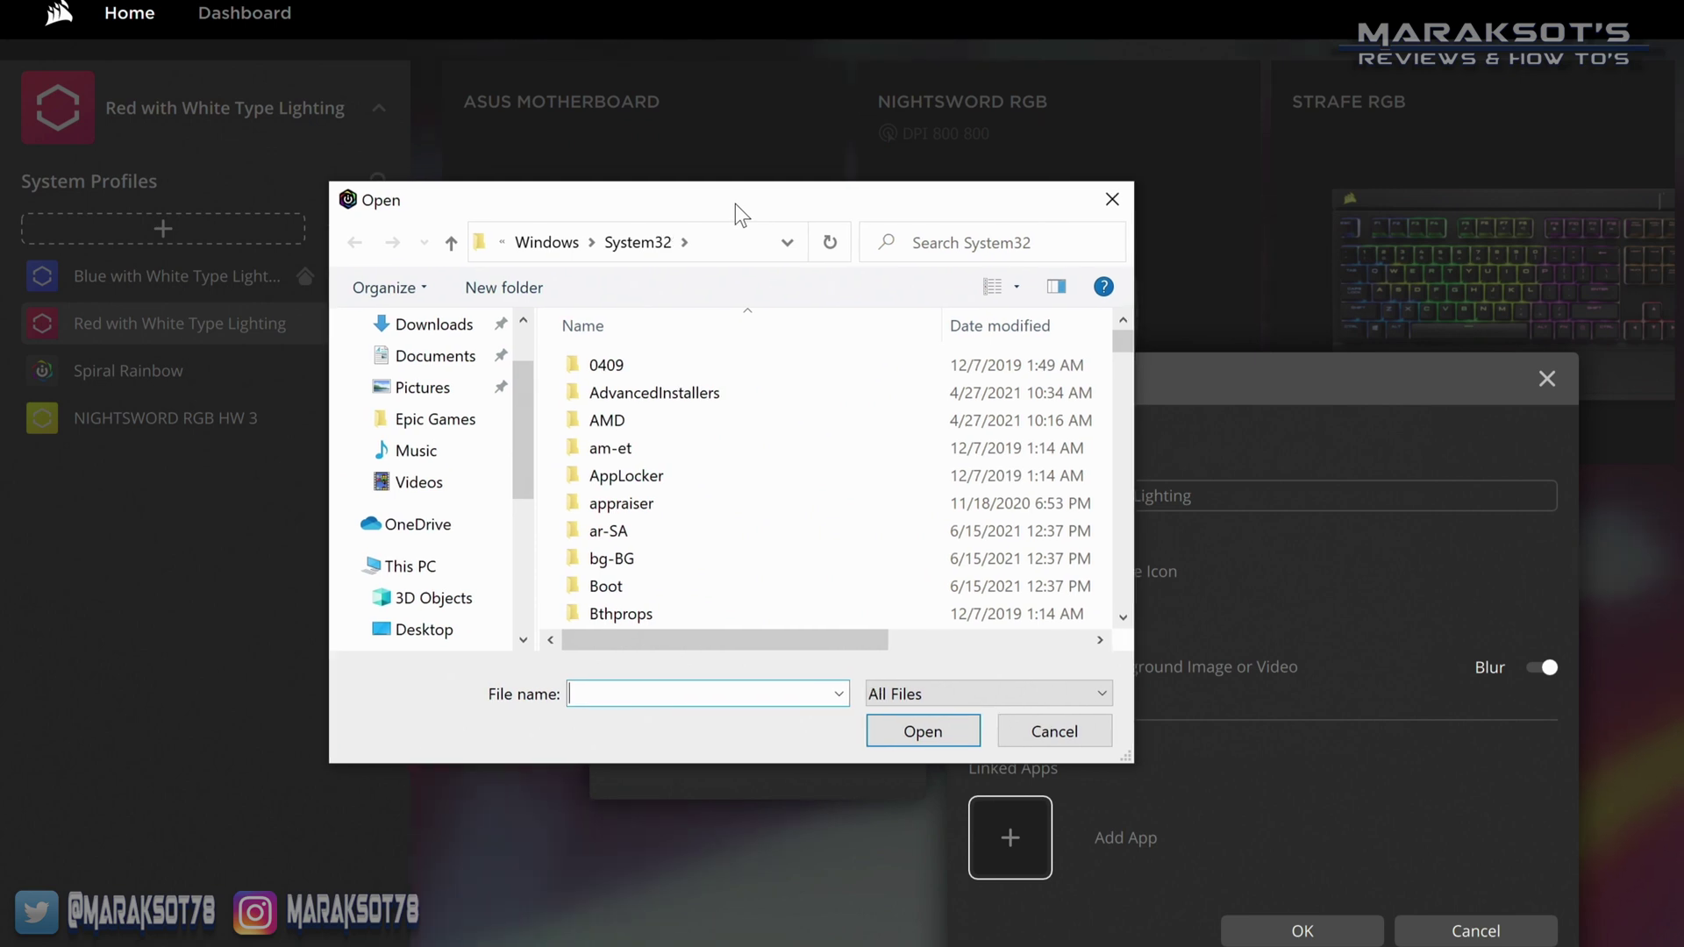
{"action": "scroll", "coordinate": [726, 583], "scroll_direction": "down", "scroll_amount": 6}
{"action": "scroll", "coordinate": [726, 580], "scroll_direction": "down", "scroll_amount": 9}
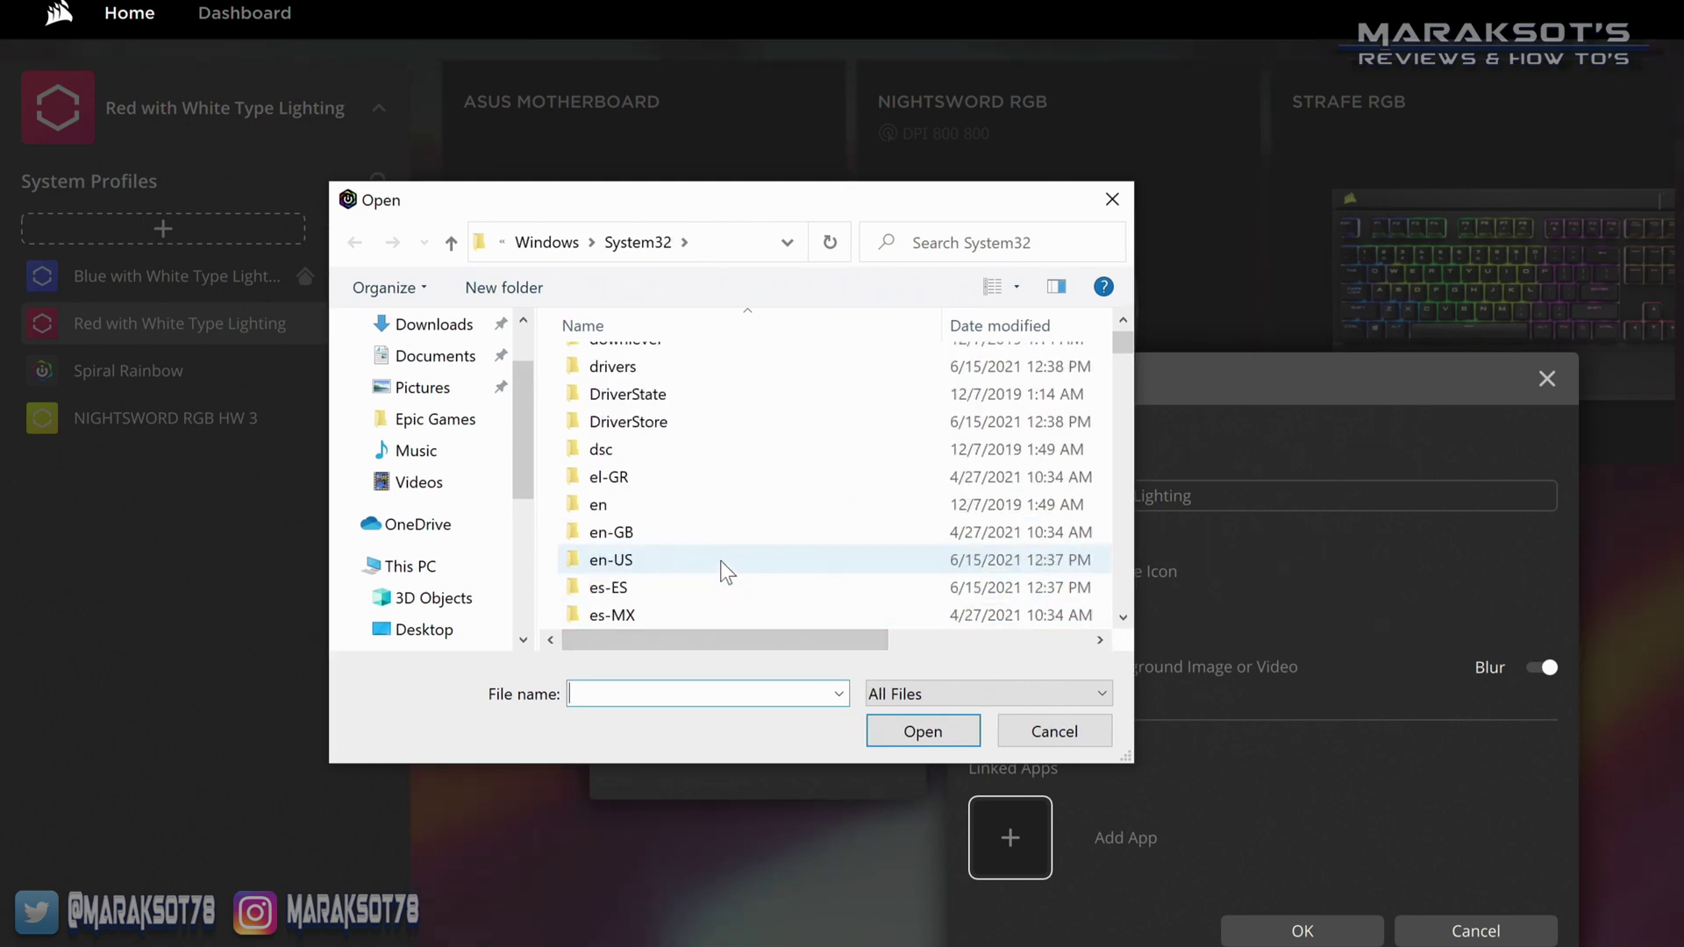
{"action": "scroll", "coordinate": [721, 567], "scroll_direction": "up", "scroll_amount": 18}
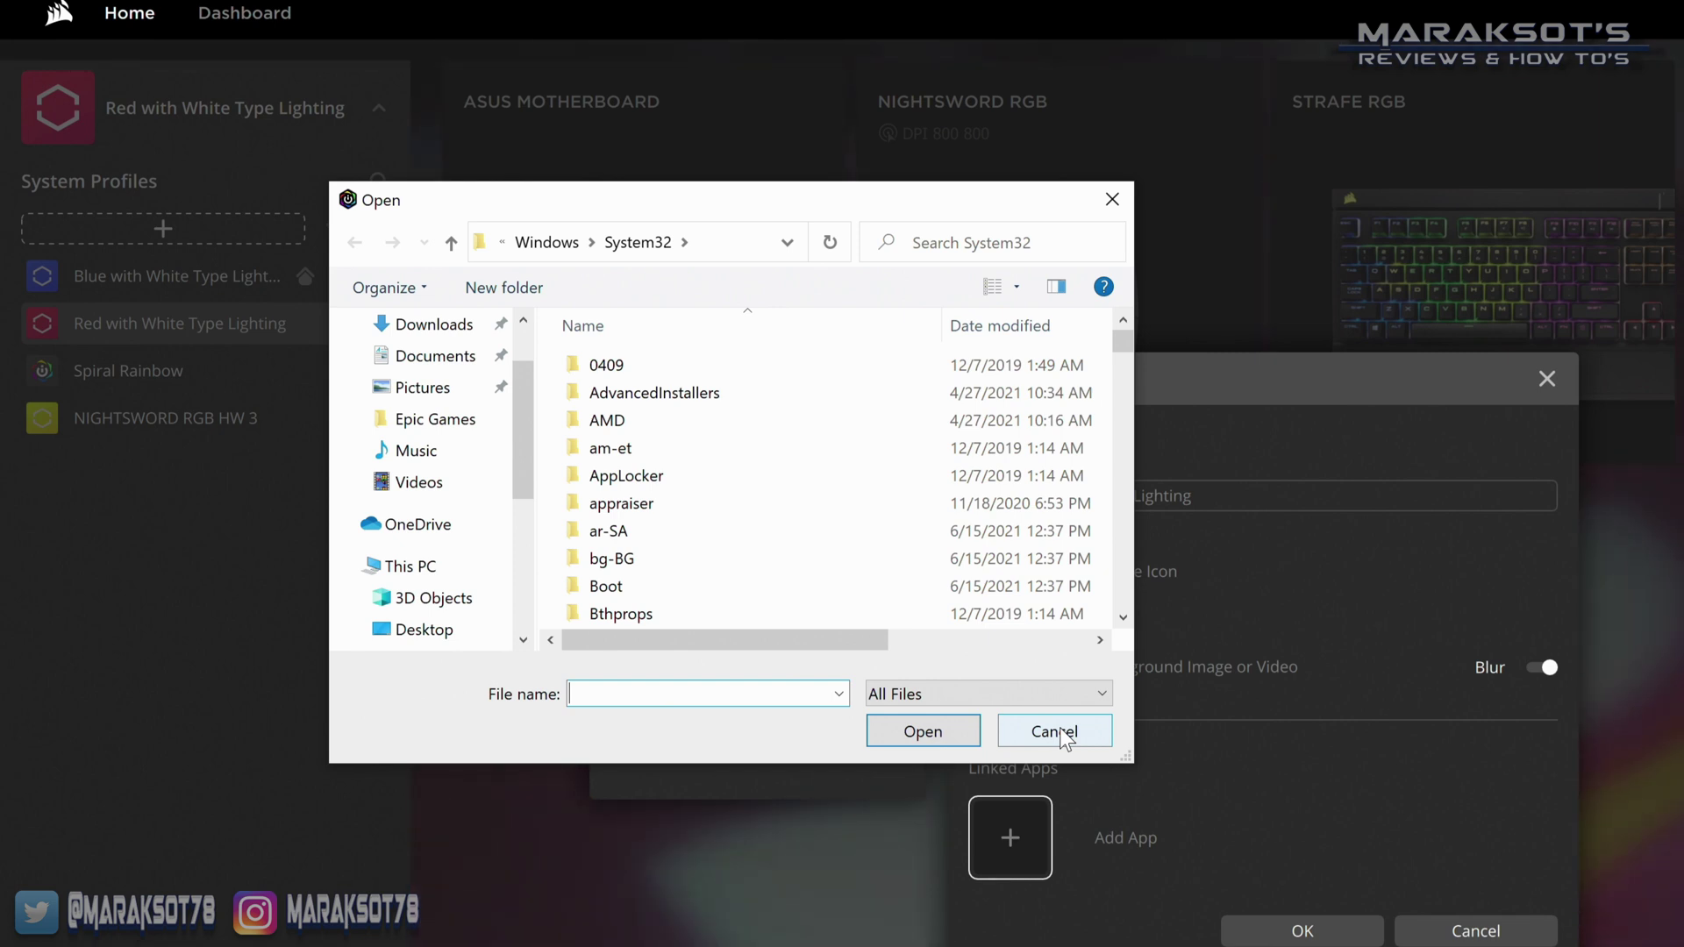
{"action": "left_click", "coordinate": [1055, 731]}
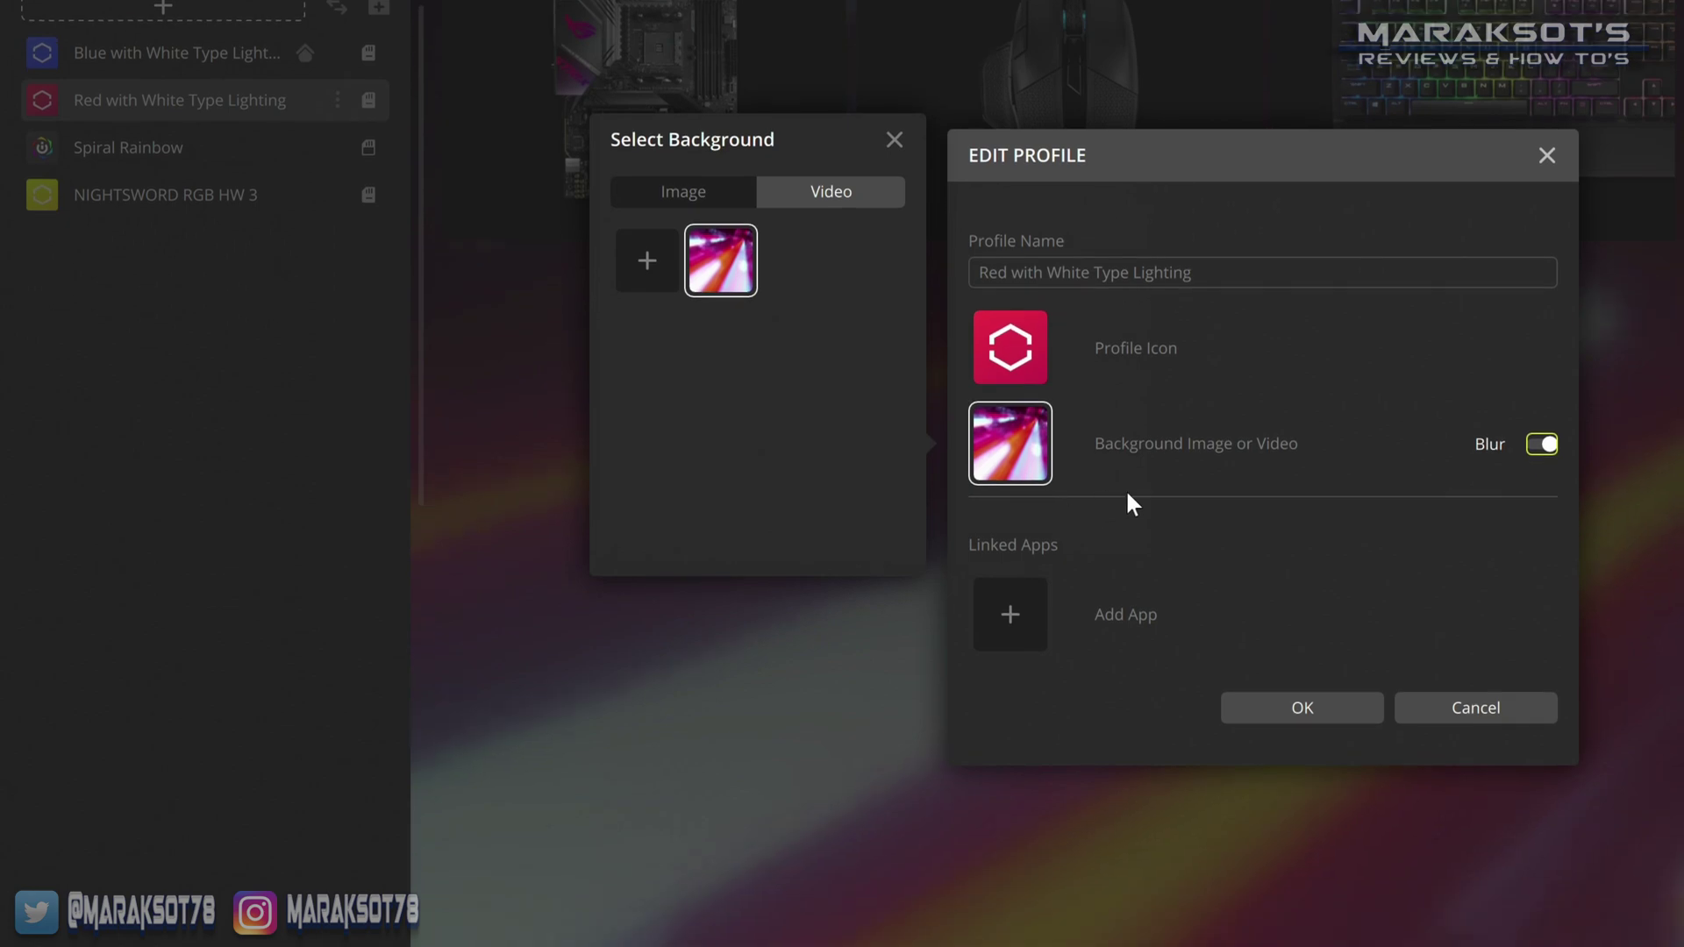
{"action": "left_click", "coordinate": [1311, 712]}
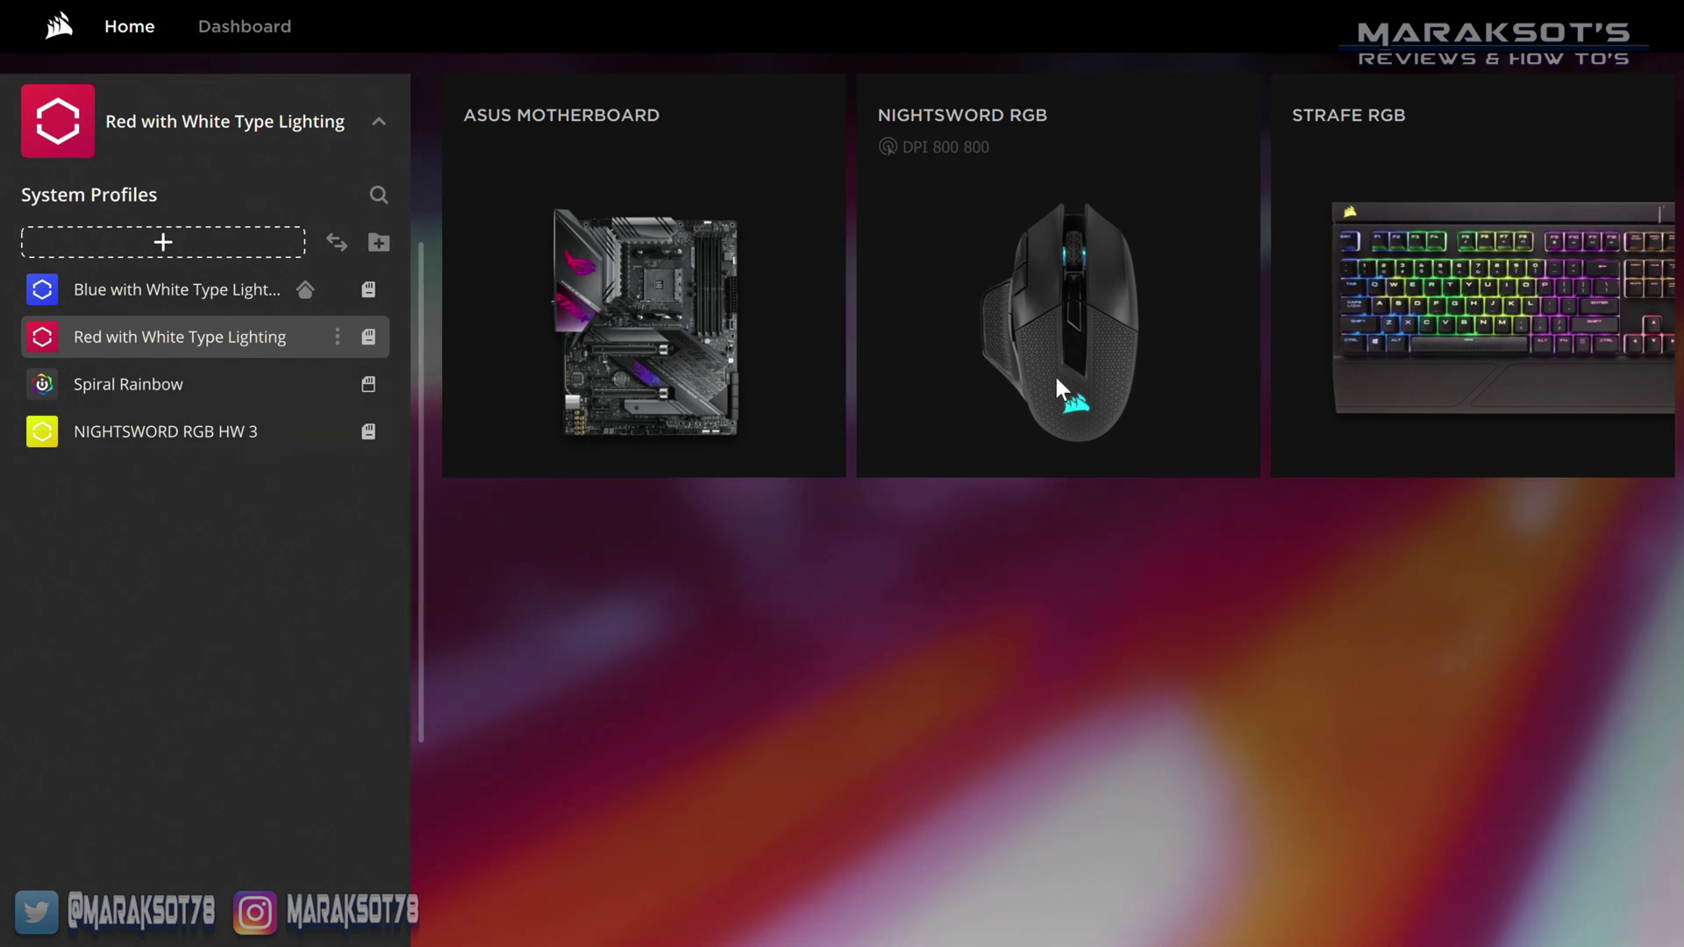
- Open the ASUS motherboard's Lighting Effects page
{"action": "mouse_move", "coordinate": [1052, 375]}
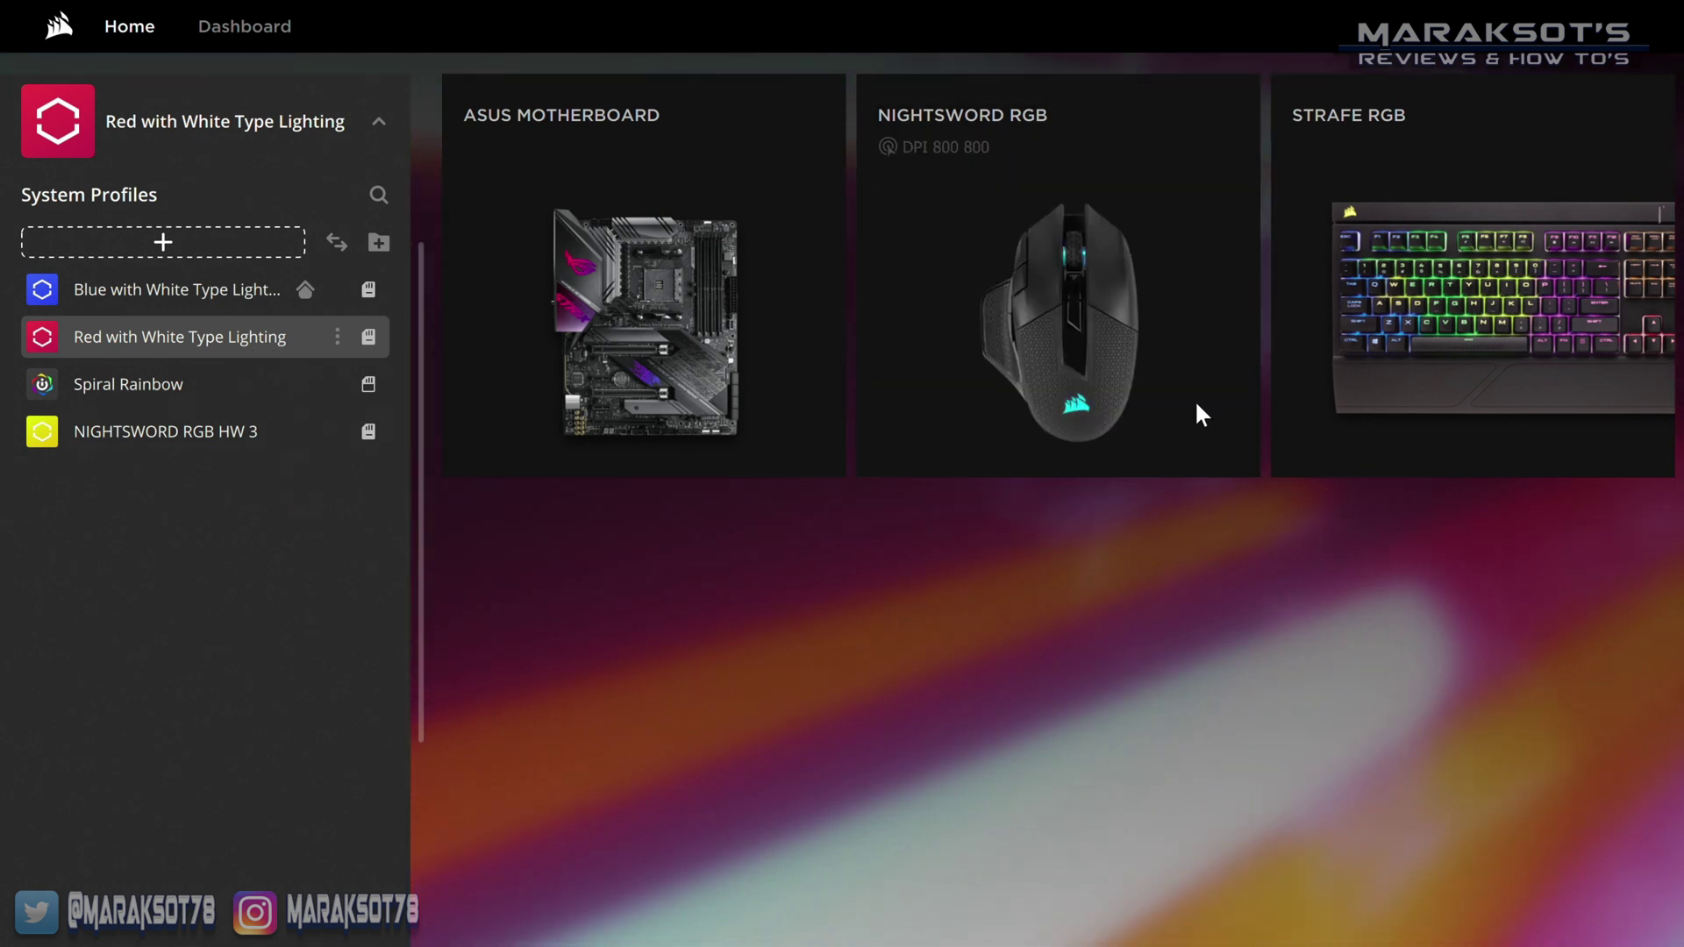
{"action": "mouse_move", "coordinate": [656, 316]}
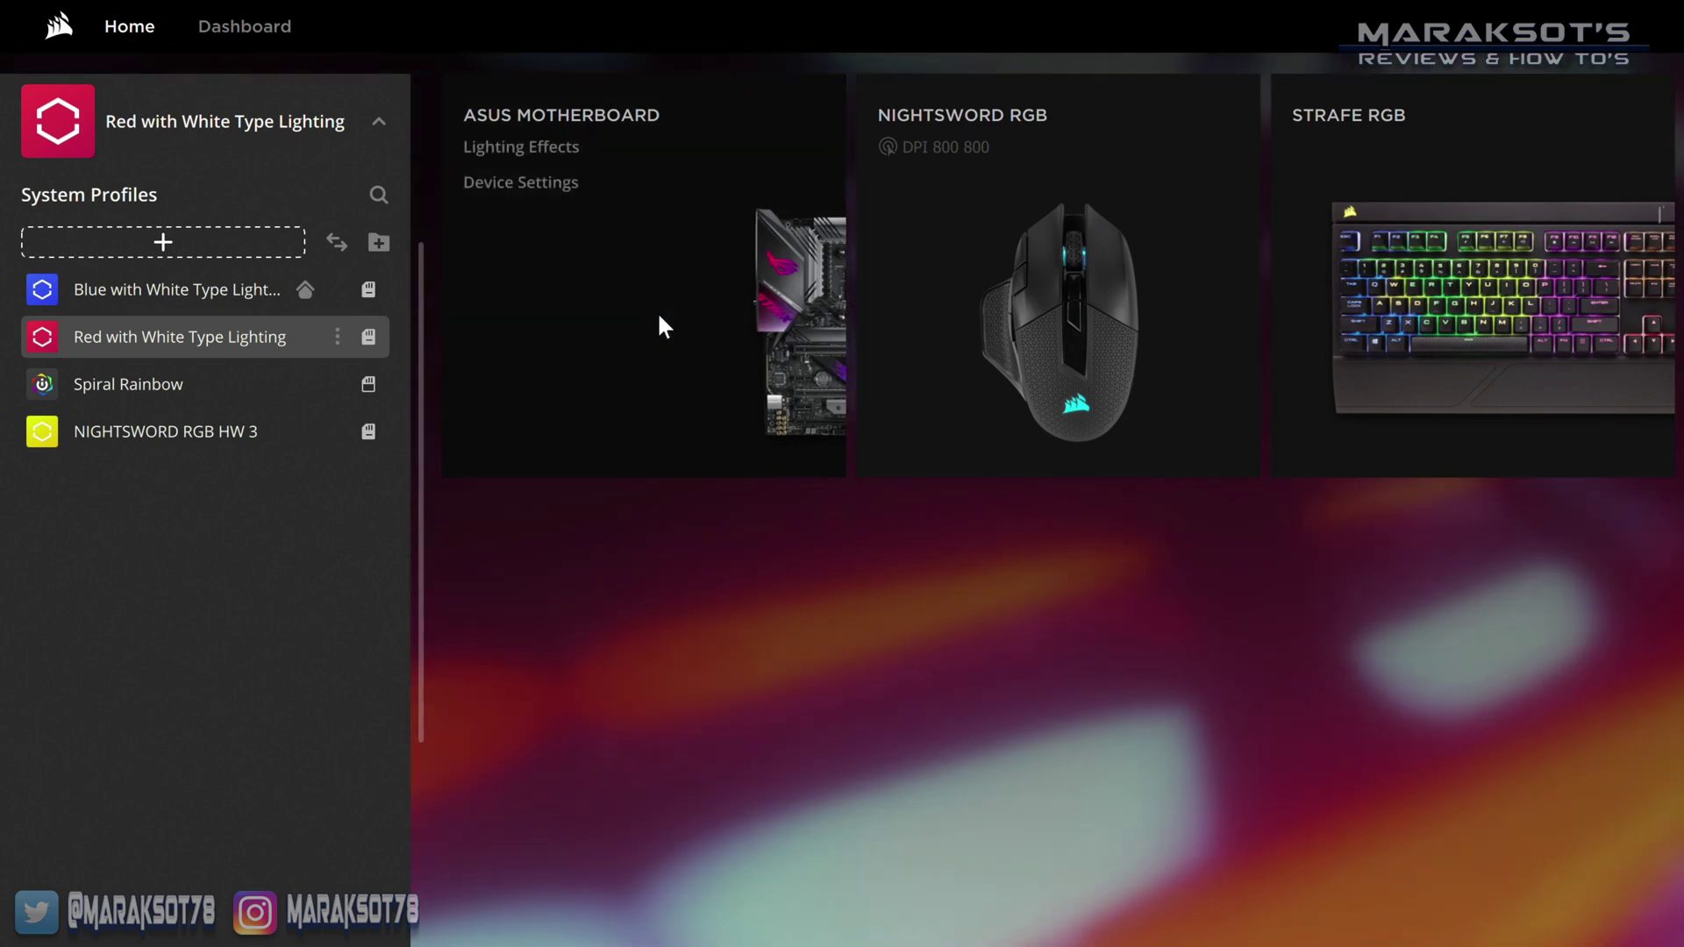
{"action": "left_click", "coordinate": [756, 338]}
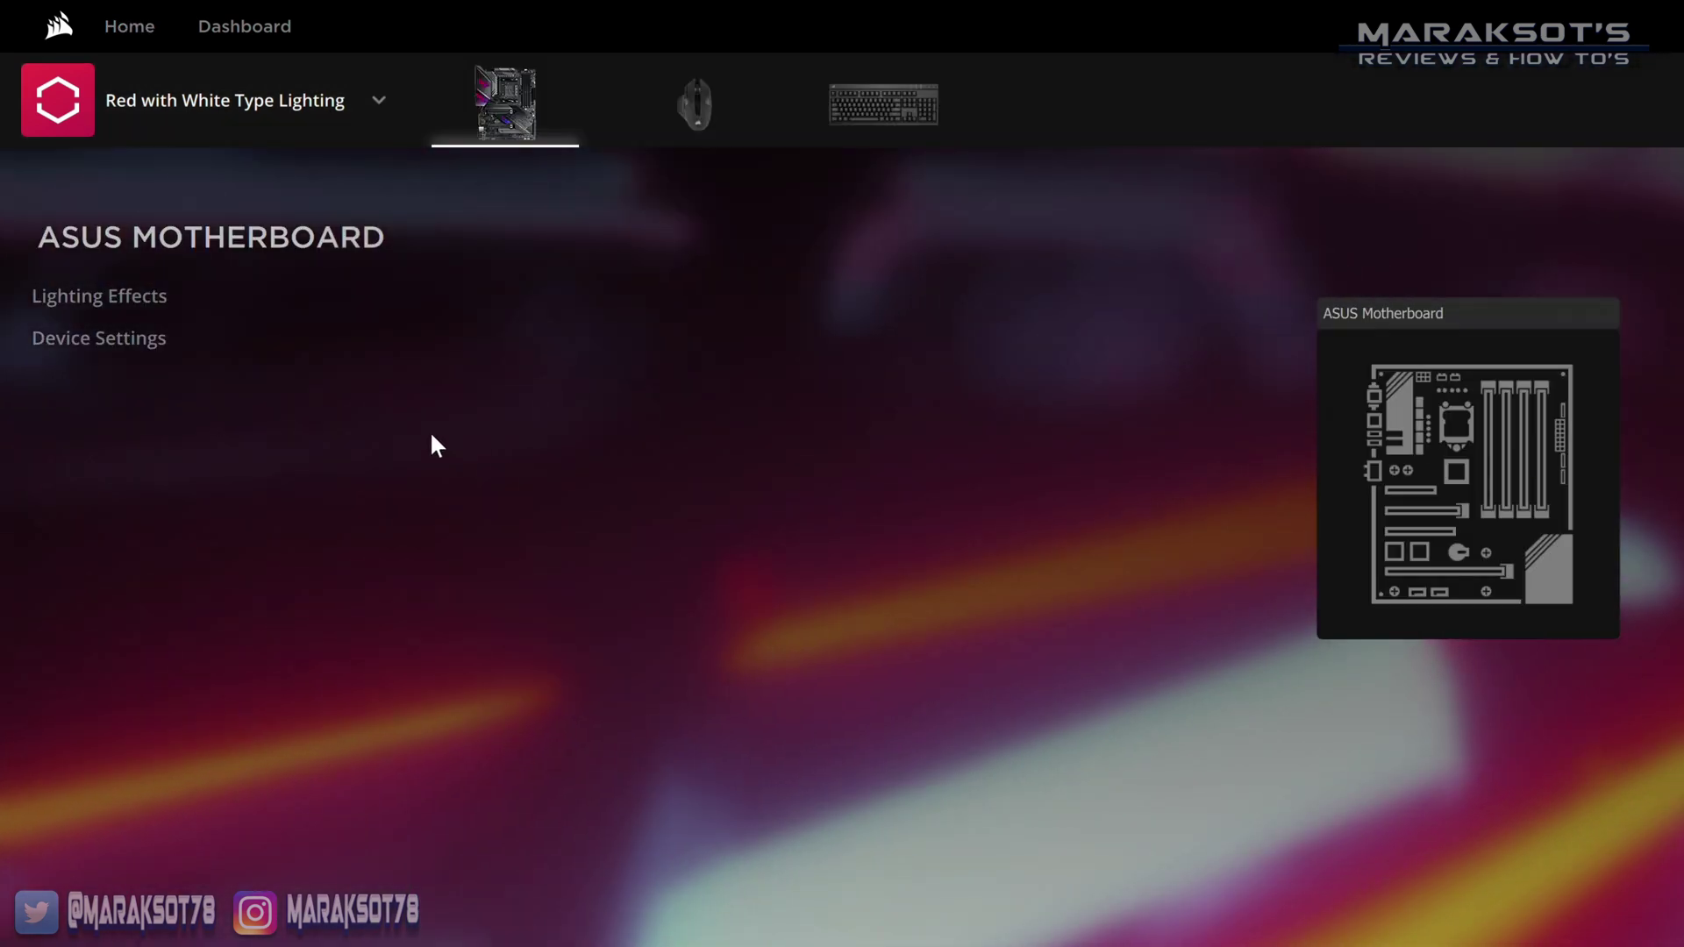
{"action": "left_click", "coordinate": [97, 299]}
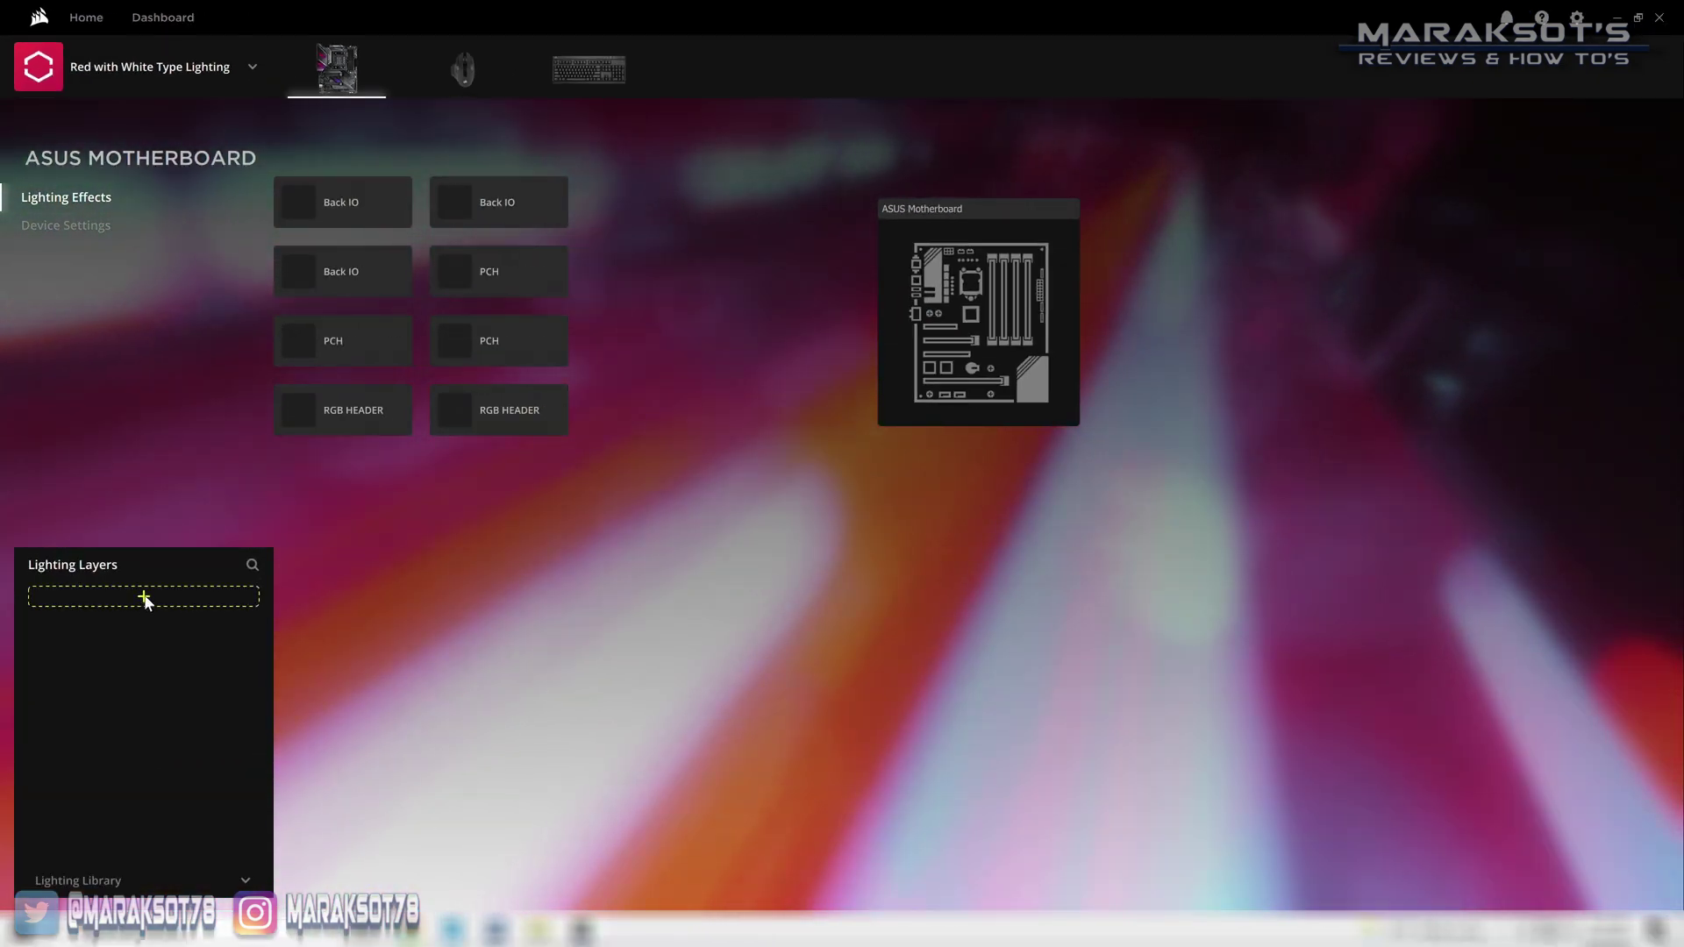
- Add a new lighting layer to the motherboard and expand the CUSTOM lighting types
{"action": "left_click", "coordinate": [144, 598]}
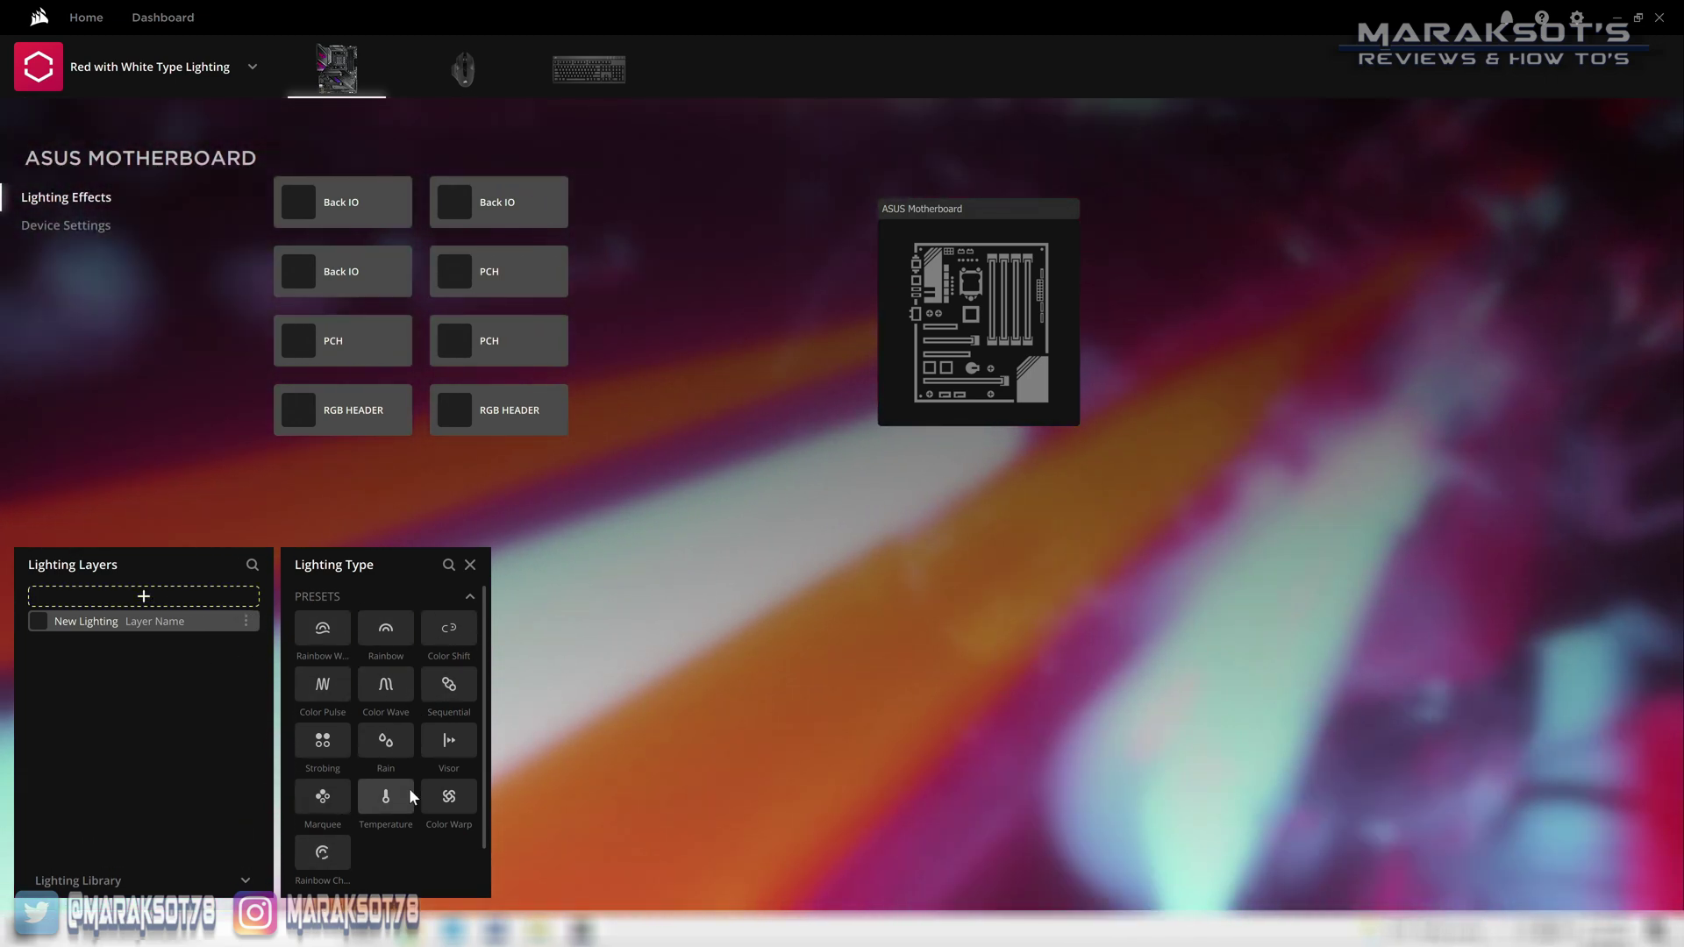
{"action": "scroll", "coordinate": [414, 714], "scroll_direction": "down", "scroll_amount": 1}
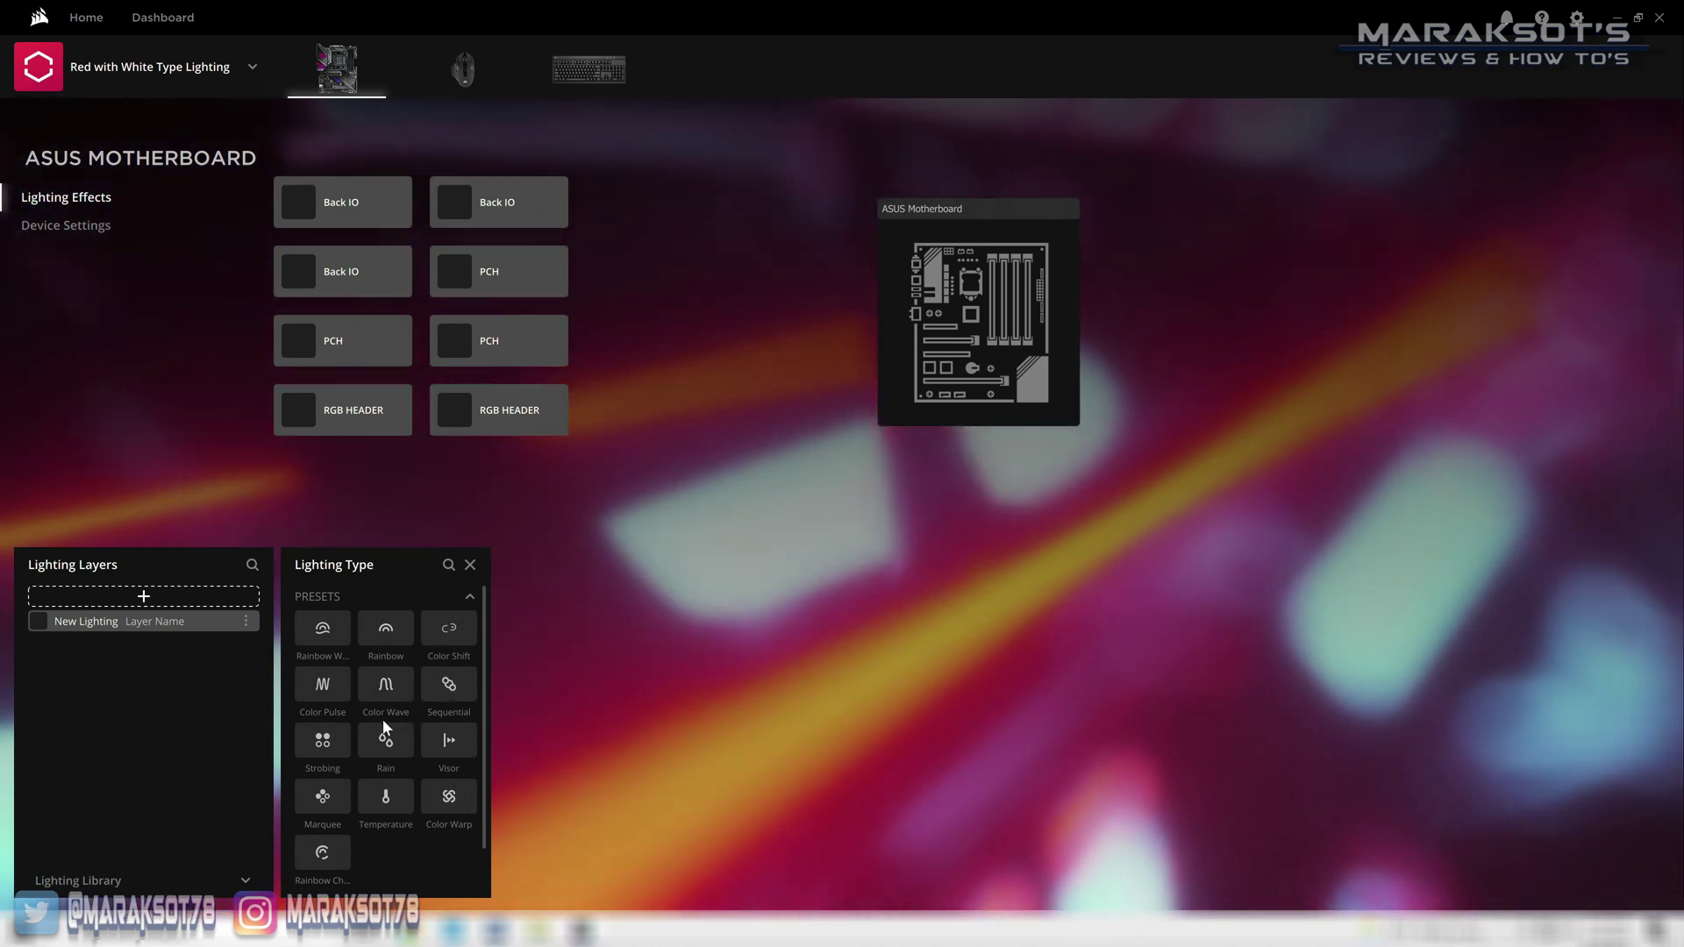
{"action": "scroll", "coordinate": [416, 745], "scroll_direction": "down", "scroll_amount": 2}
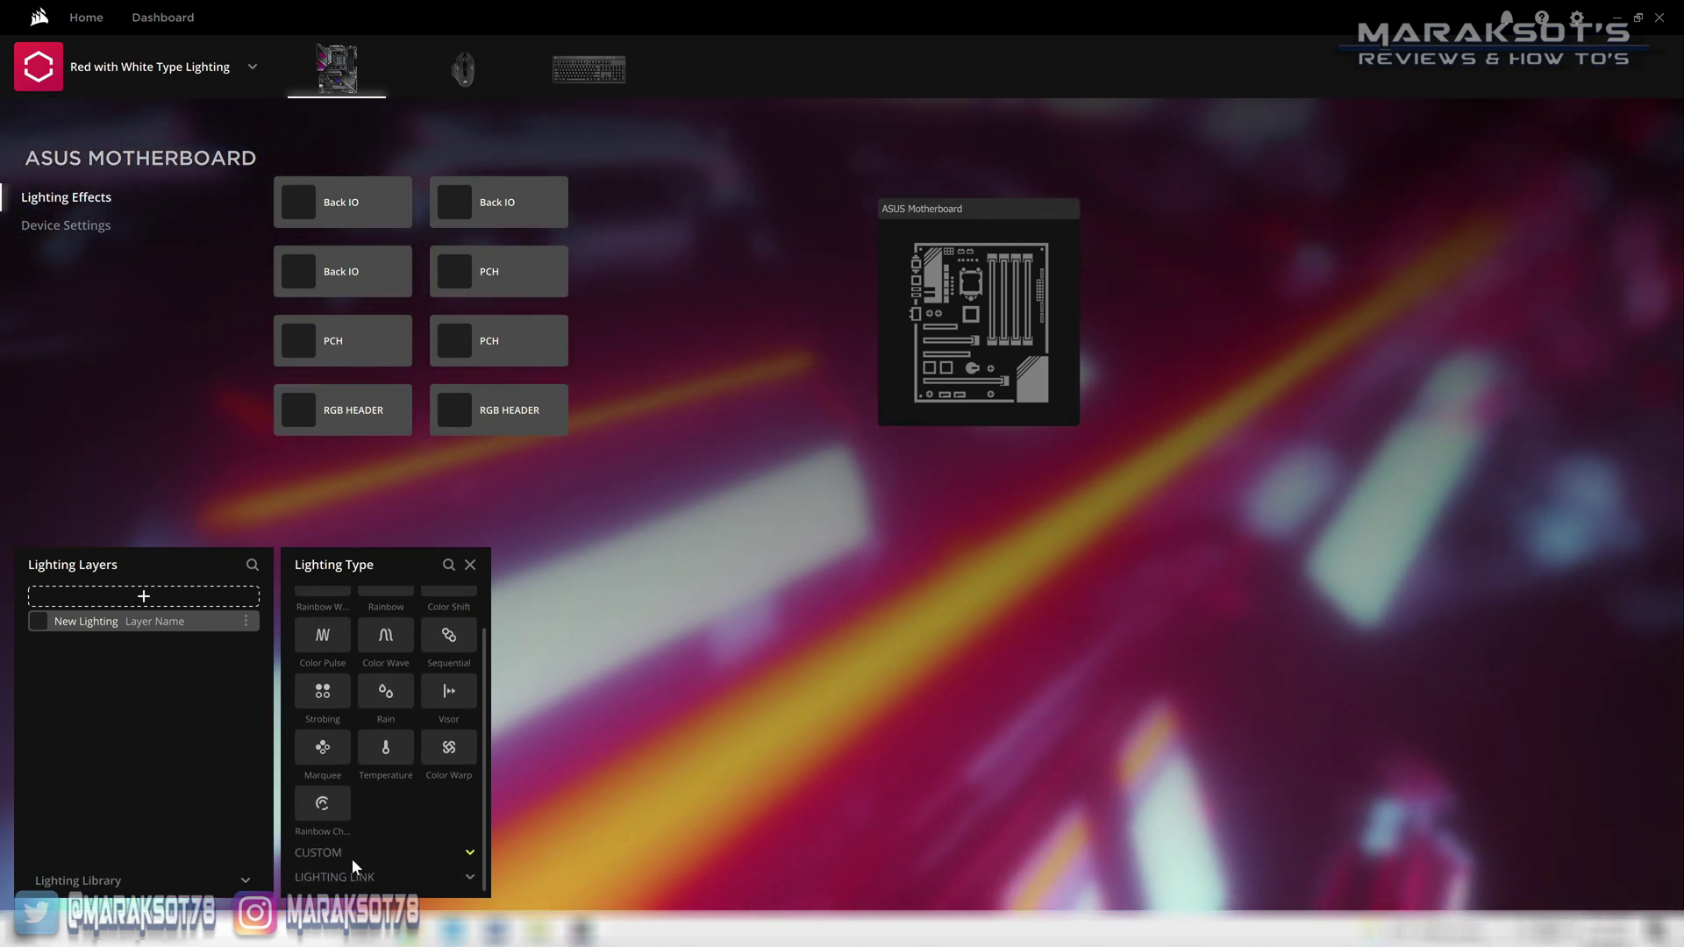
{"action": "left_click", "coordinate": [331, 851]}
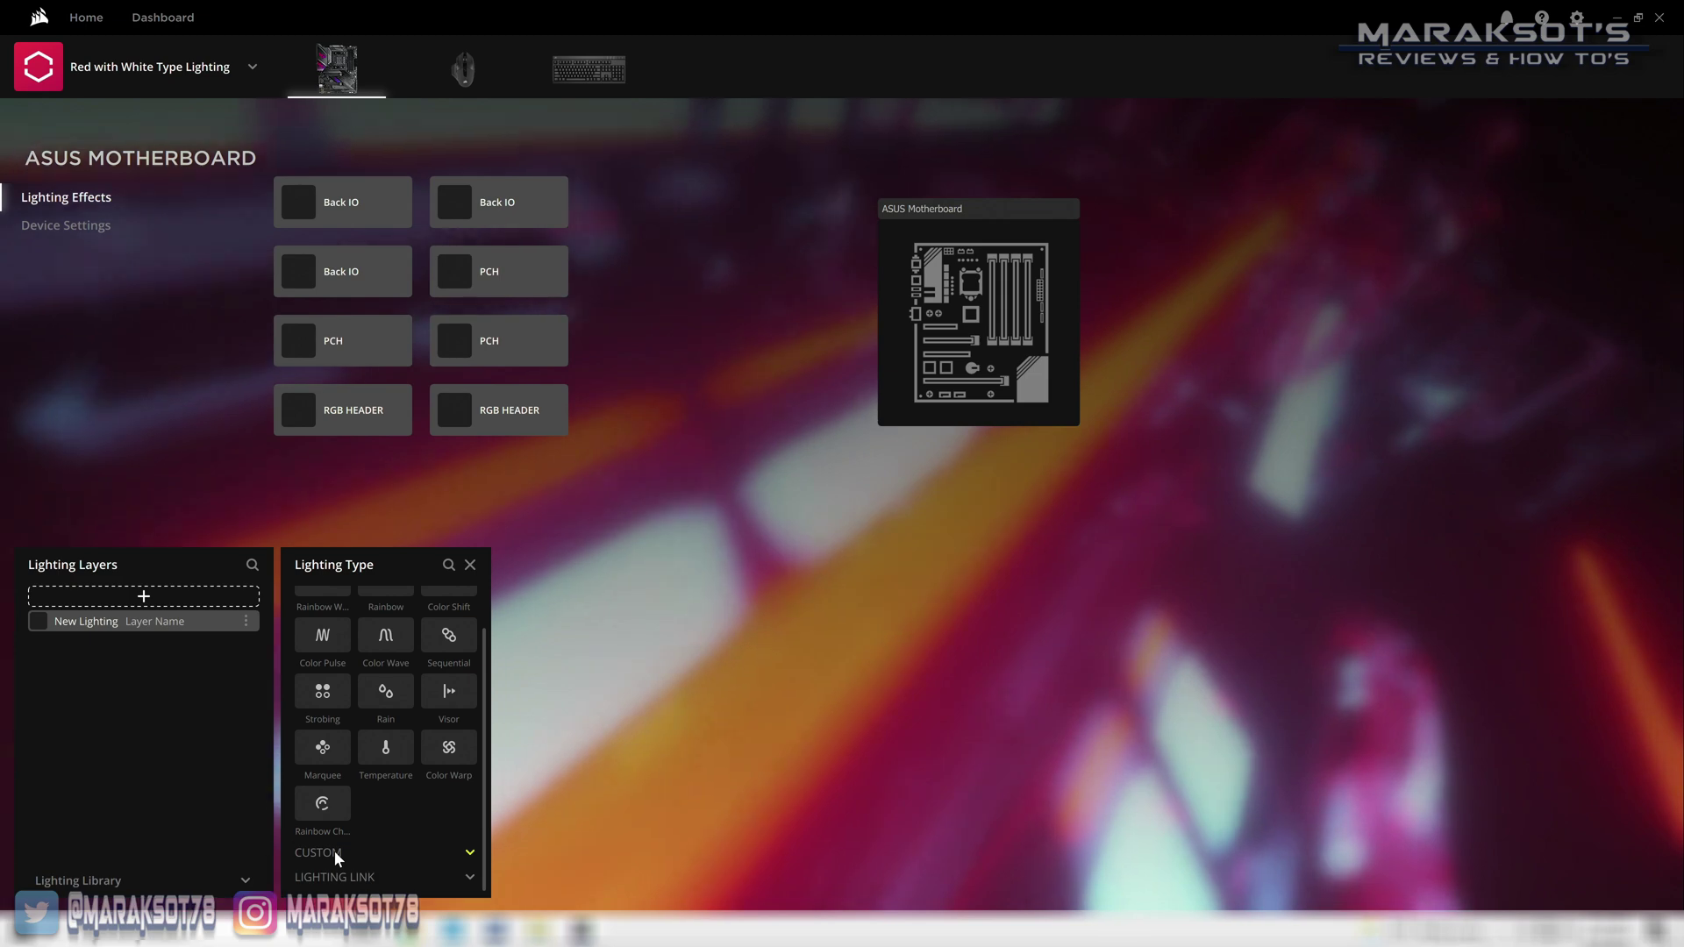
{"action": "scroll", "coordinate": [421, 809], "scroll_direction": "down", "scroll_amount": 3}
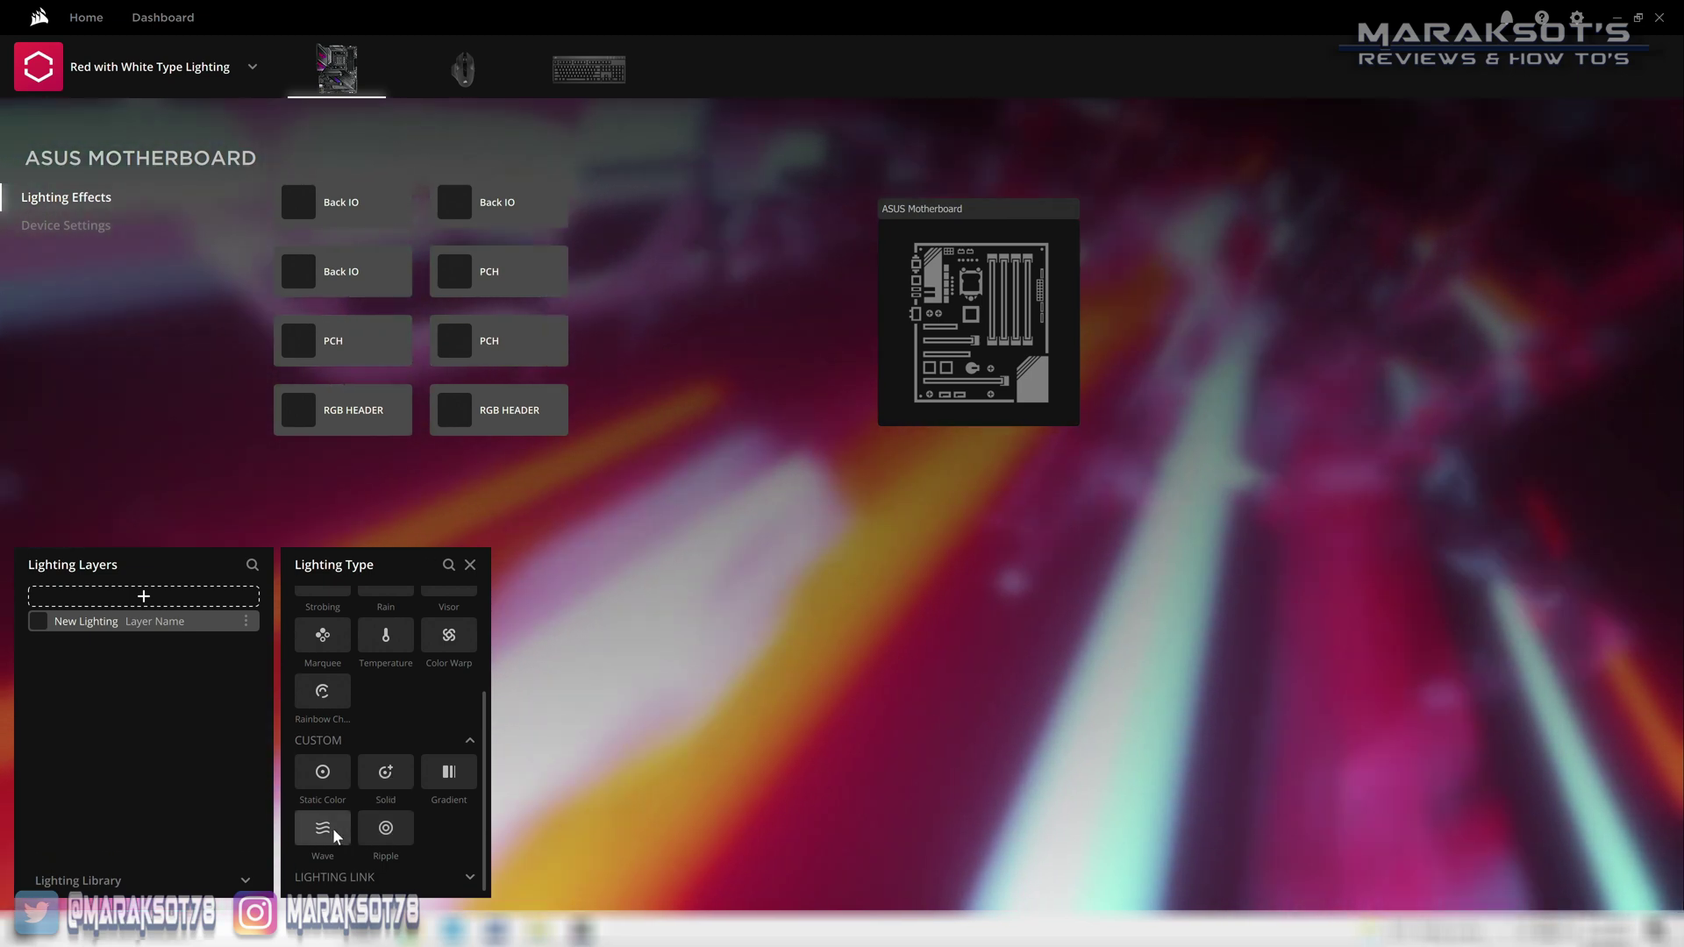
- Make the new layer a Static Color effect and pick red in the colour picker
{"action": "left_click", "coordinate": [325, 778]}
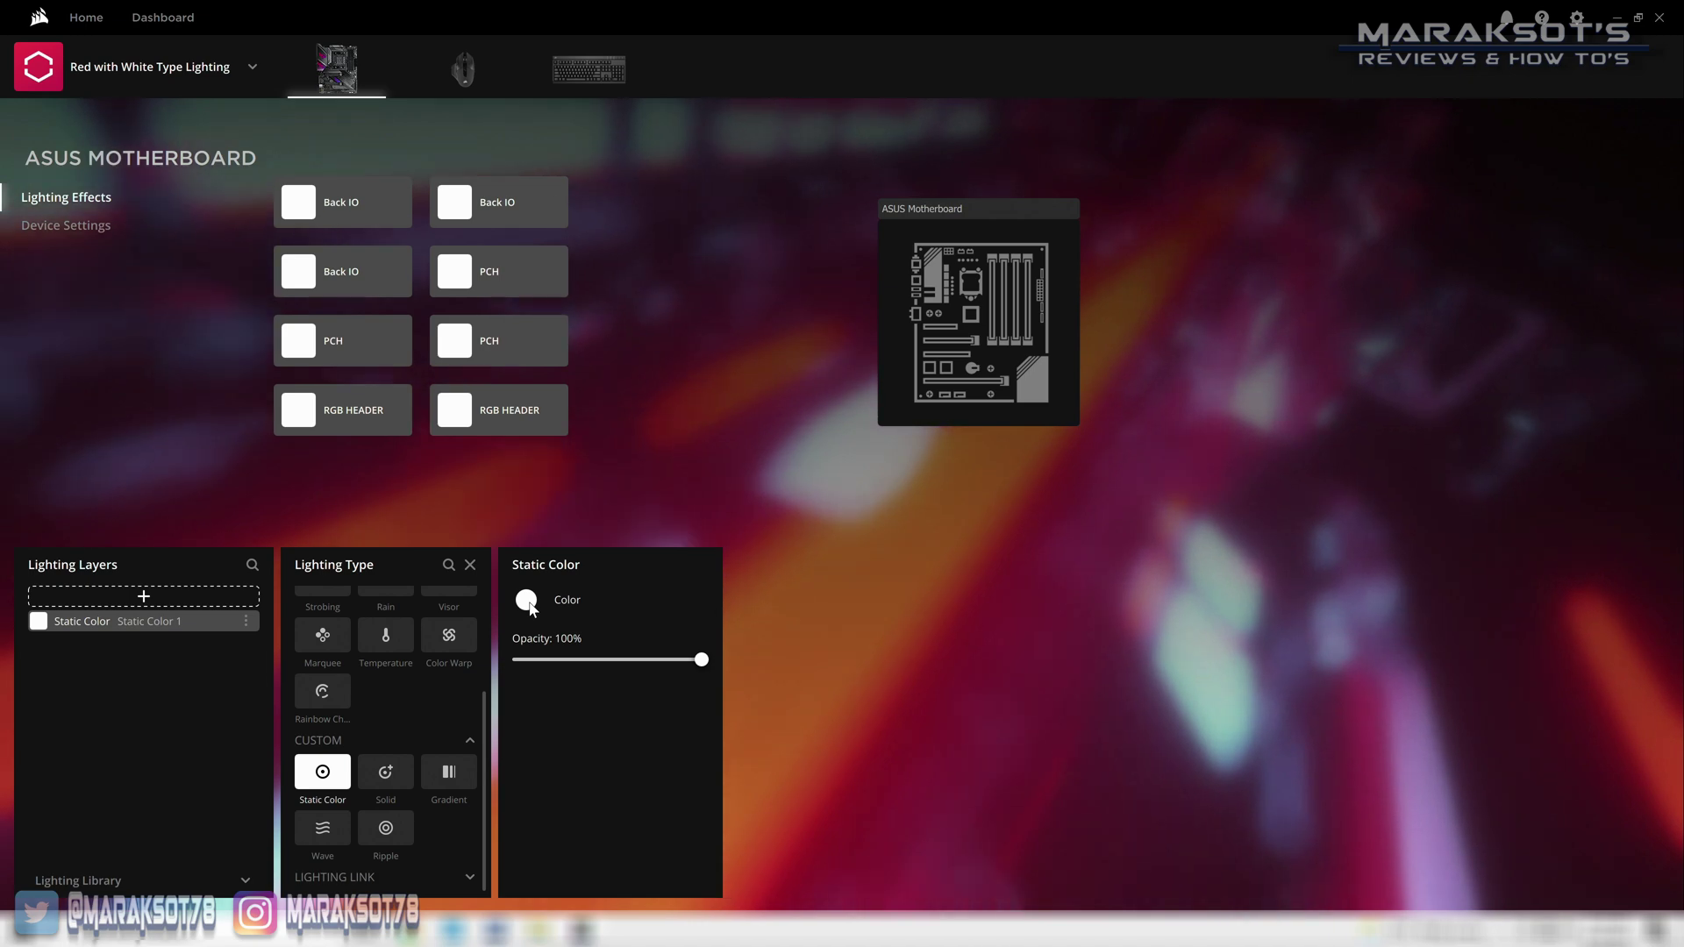
{"action": "left_click", "coordinate": [528, 602]}
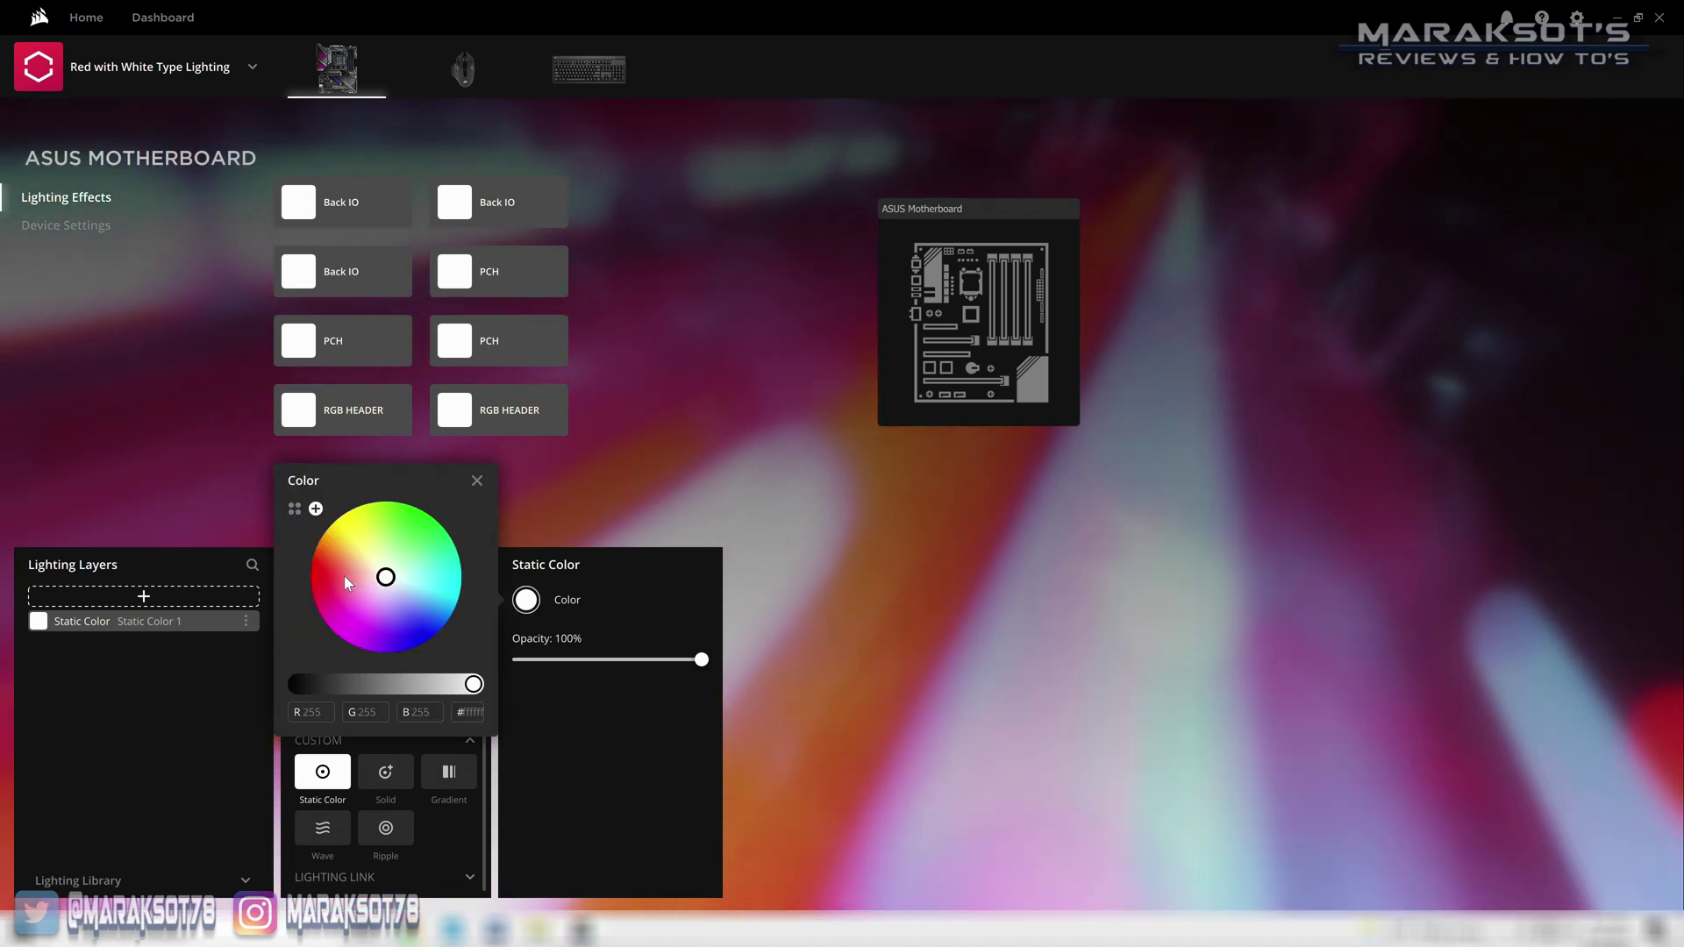
{"action": "left_click", "coordinate": [318, 580]}
{"action": "left_click_drag", "start_coordinate": [318, 579], "coordinate": [310, 575]}
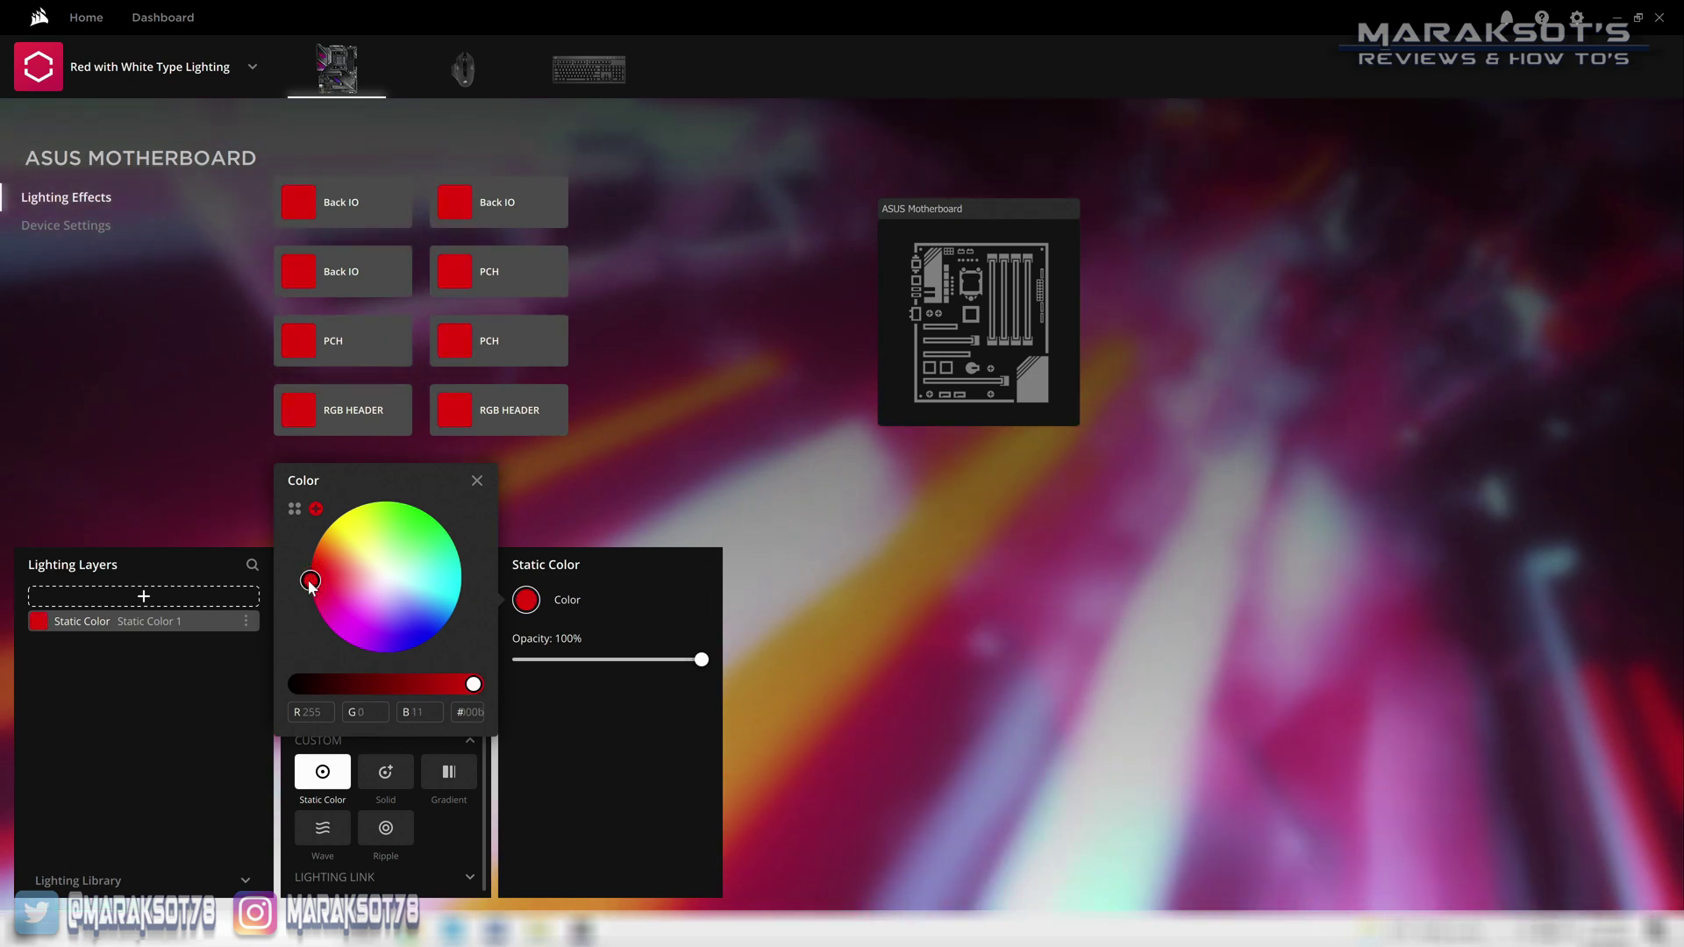
{"action": "left_click", "coordinate": [330, 713]}
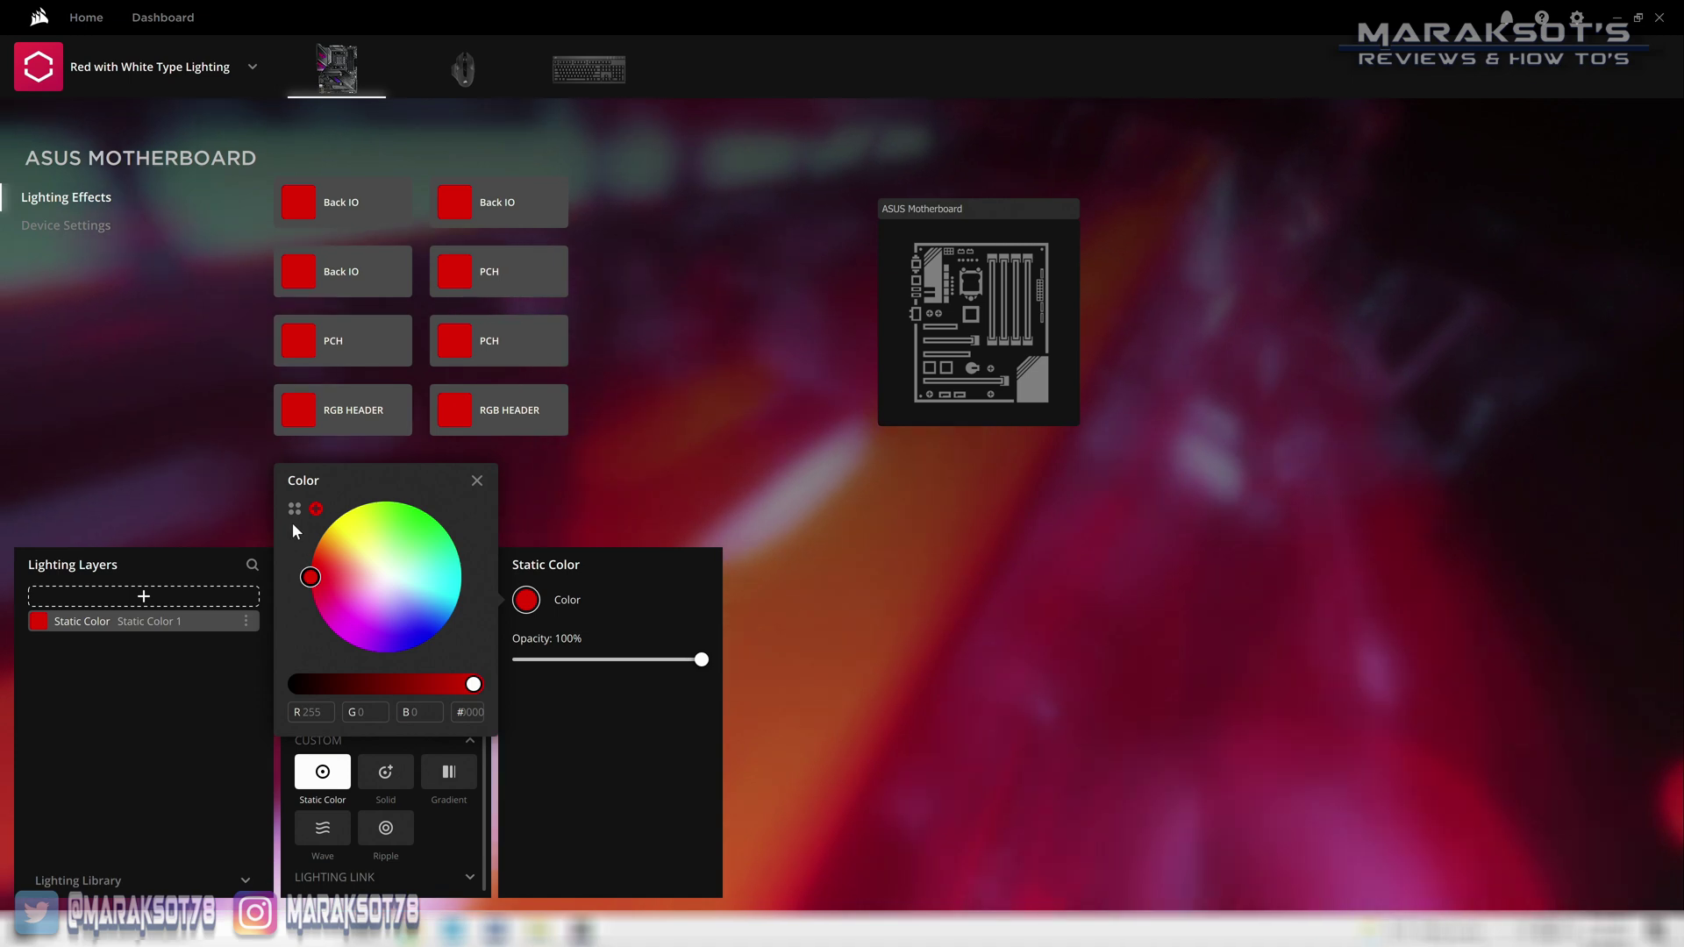
- Set the static colour to pure red using the palette's red custom swatch, then close the palette
{"action": "left_click", "coordinate": [295, 510]}
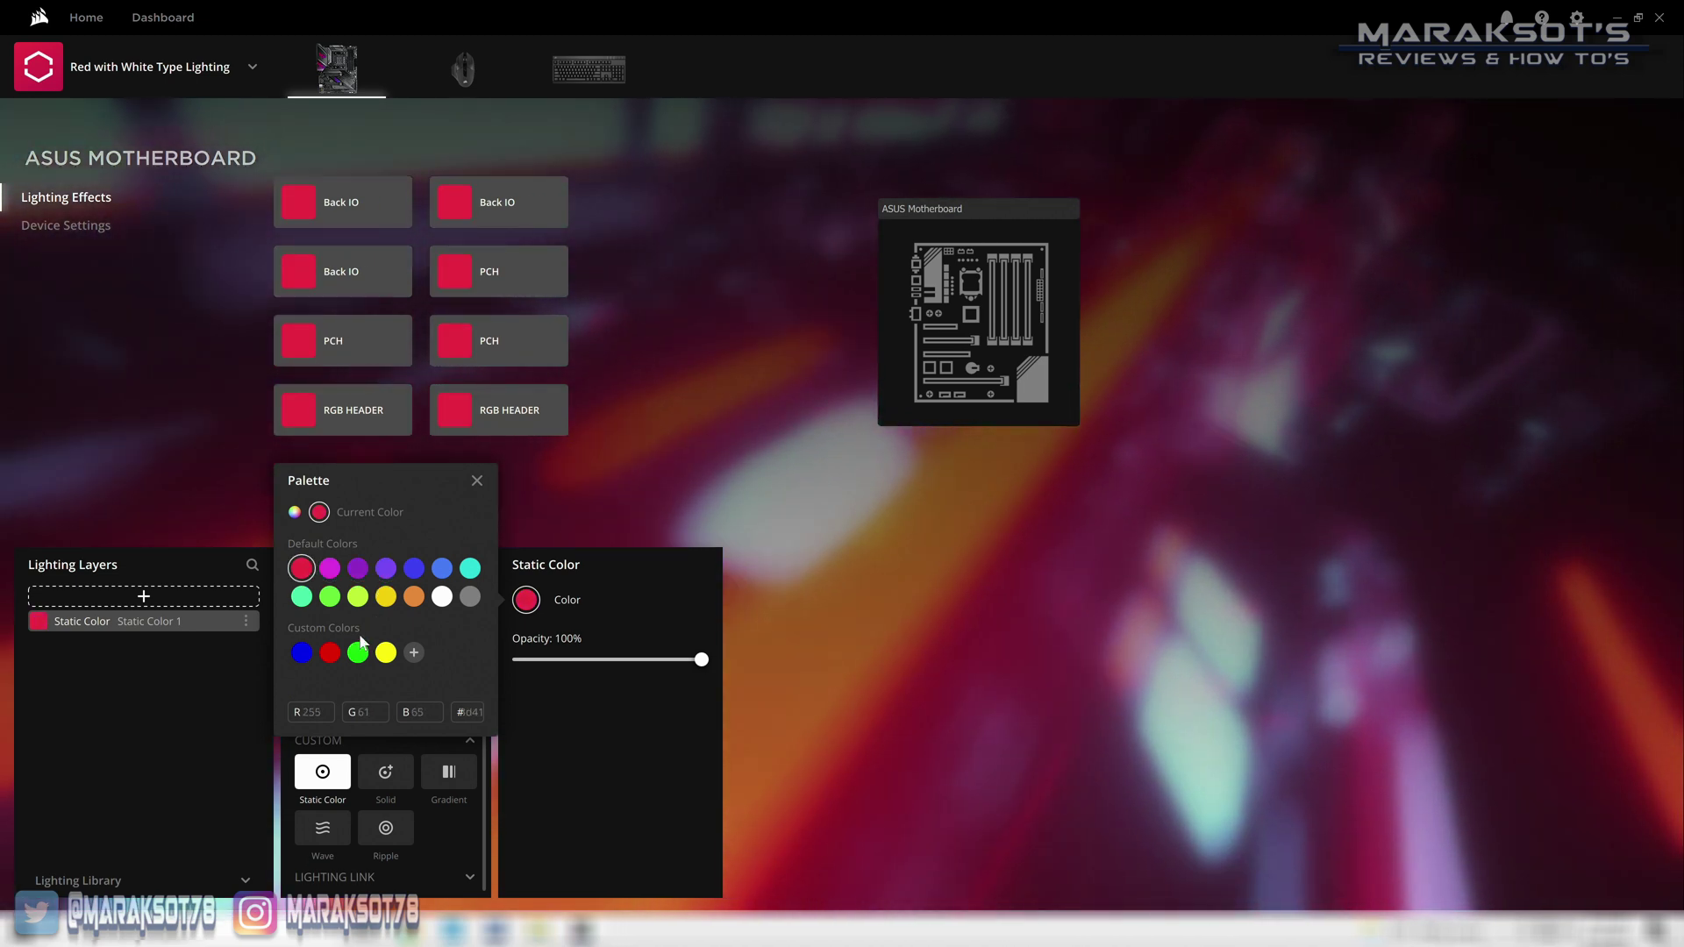
{"action": "type", "text": "2"}
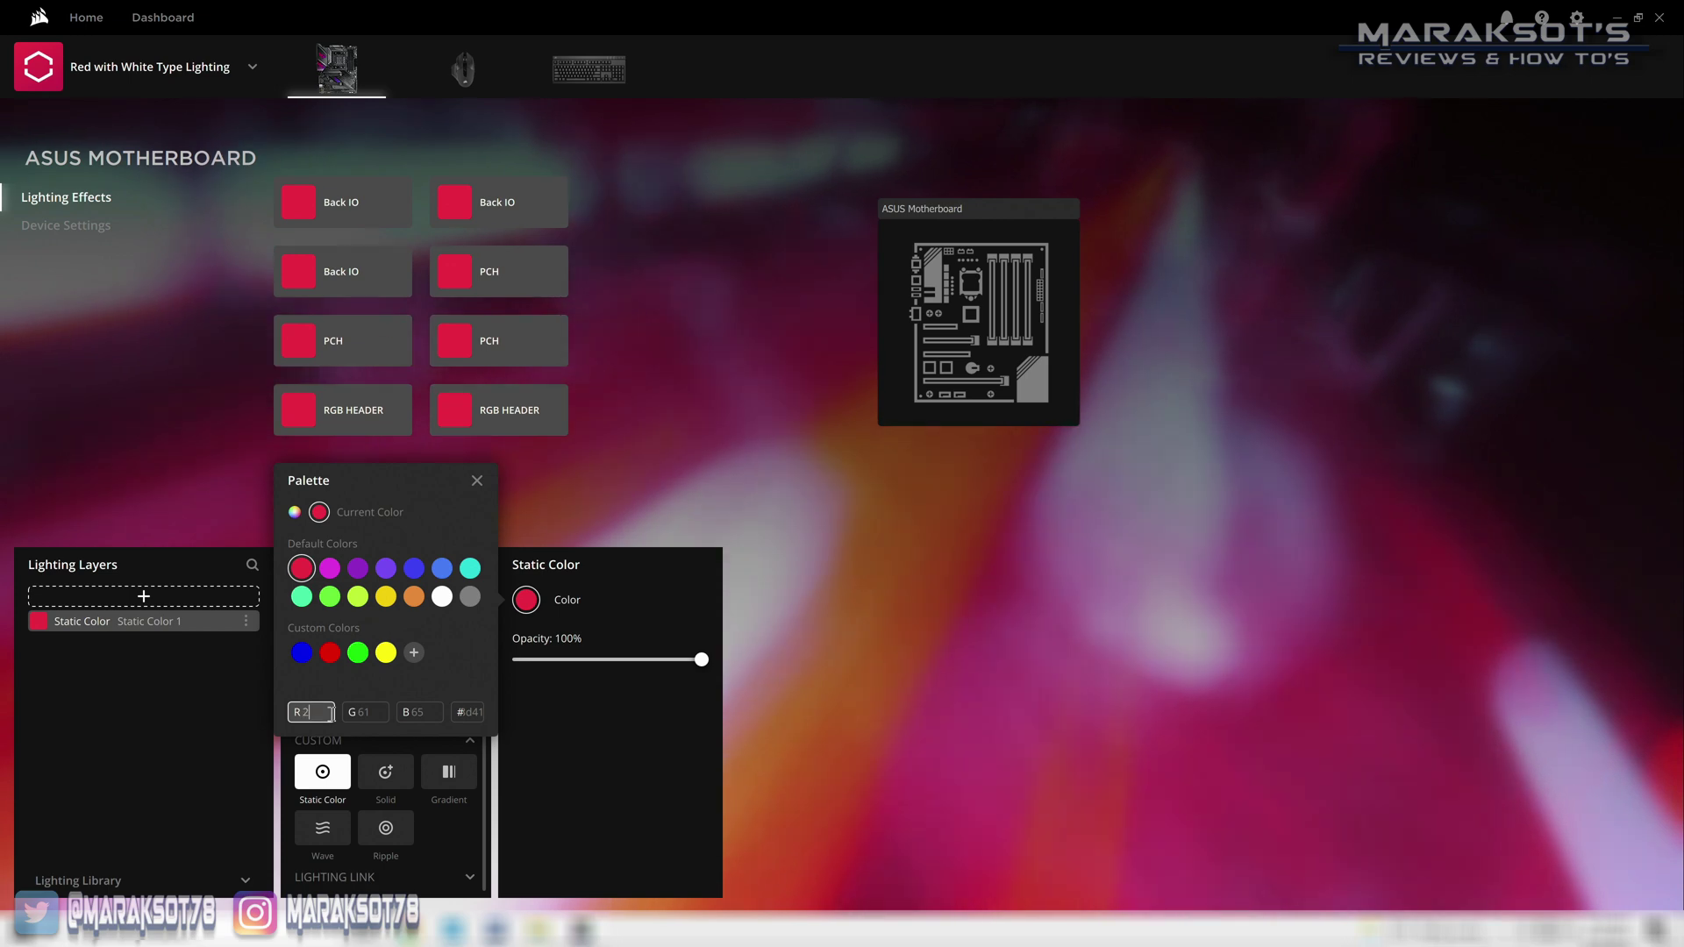
{"action": "type", "text": "0"}
{"action": "key", "text": "Return"}
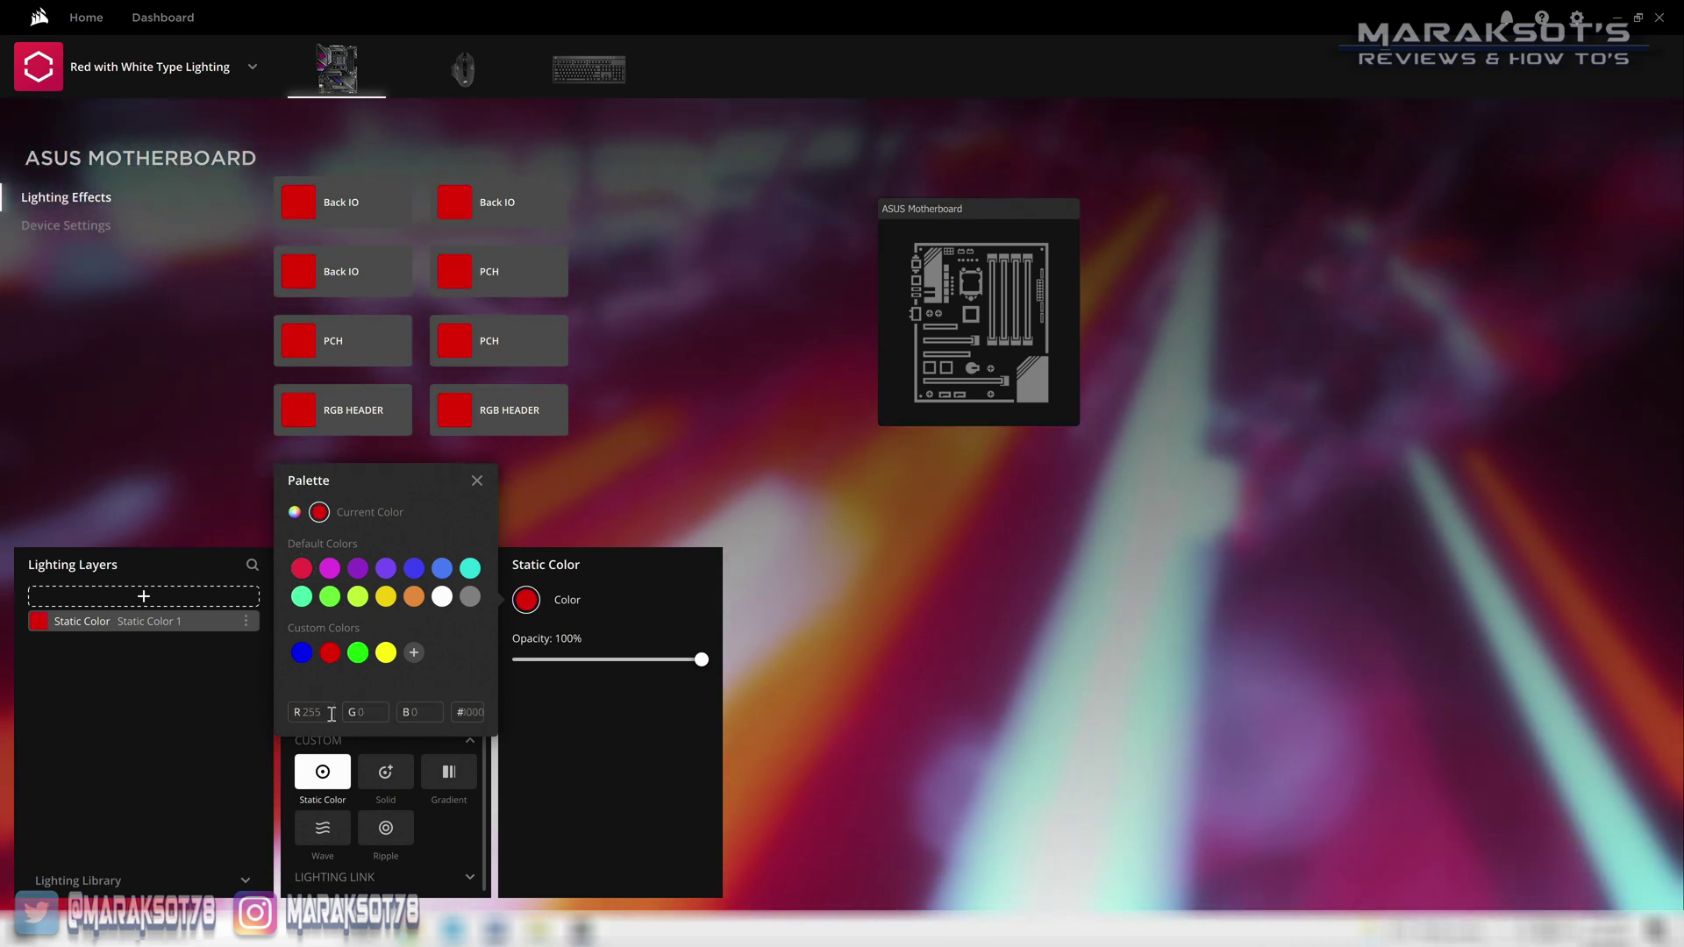
{"action": "left_click", "coordinate": [412, 651]}
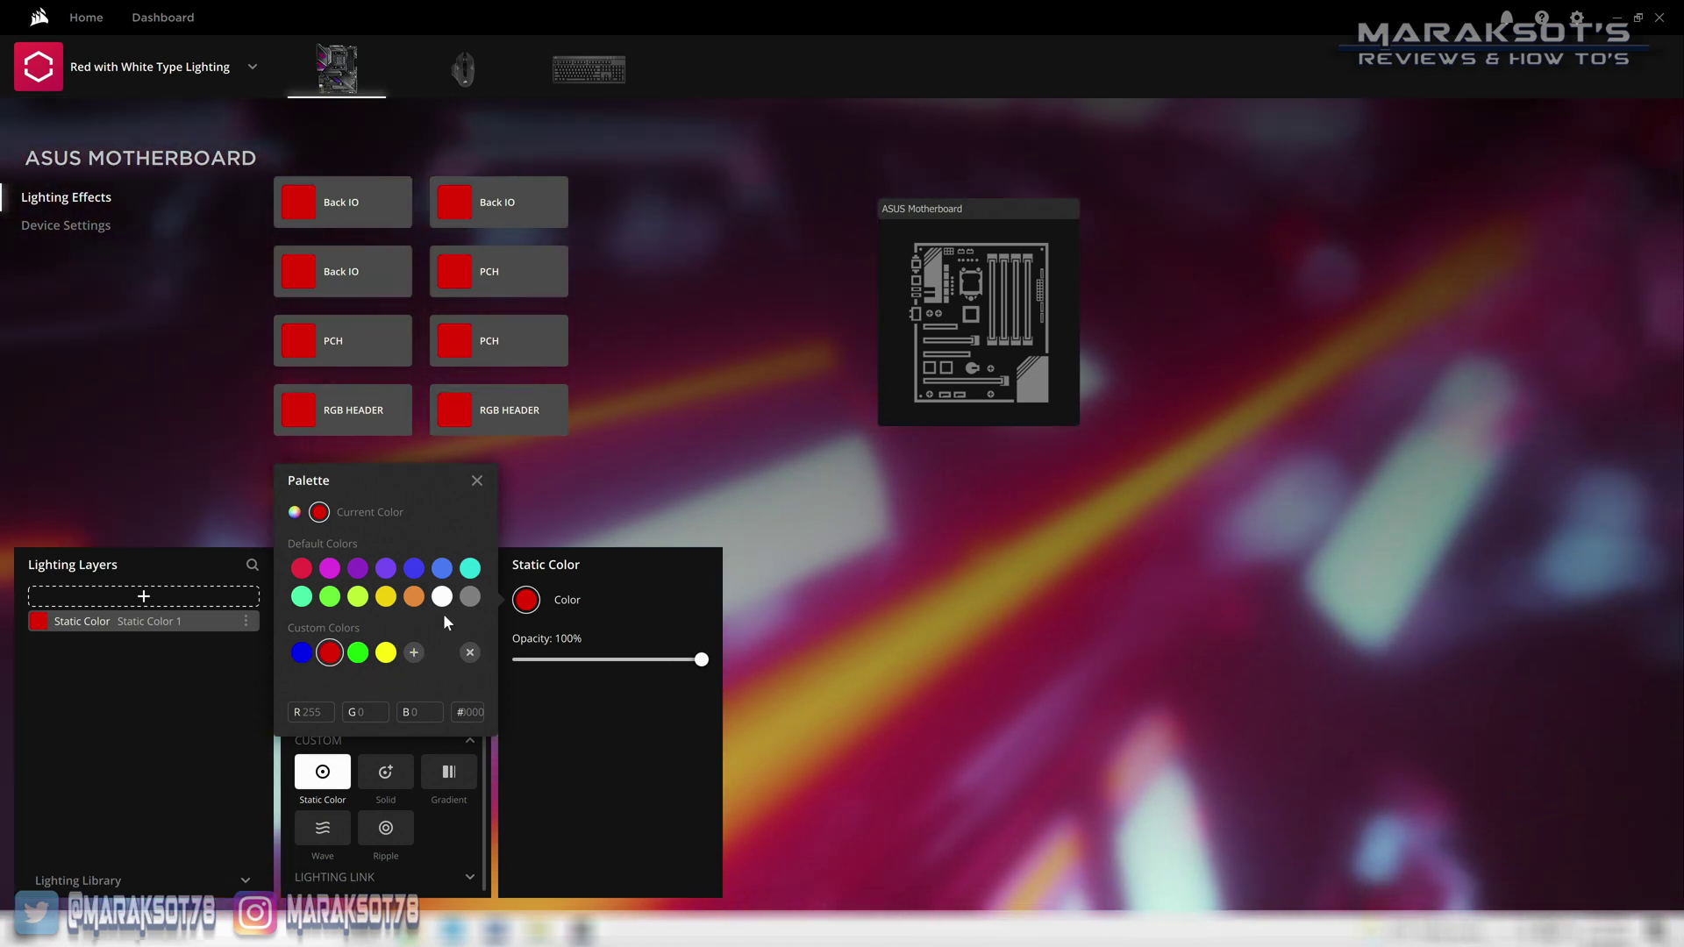
{"action": "left_click", "coordinate": [477, 480]}
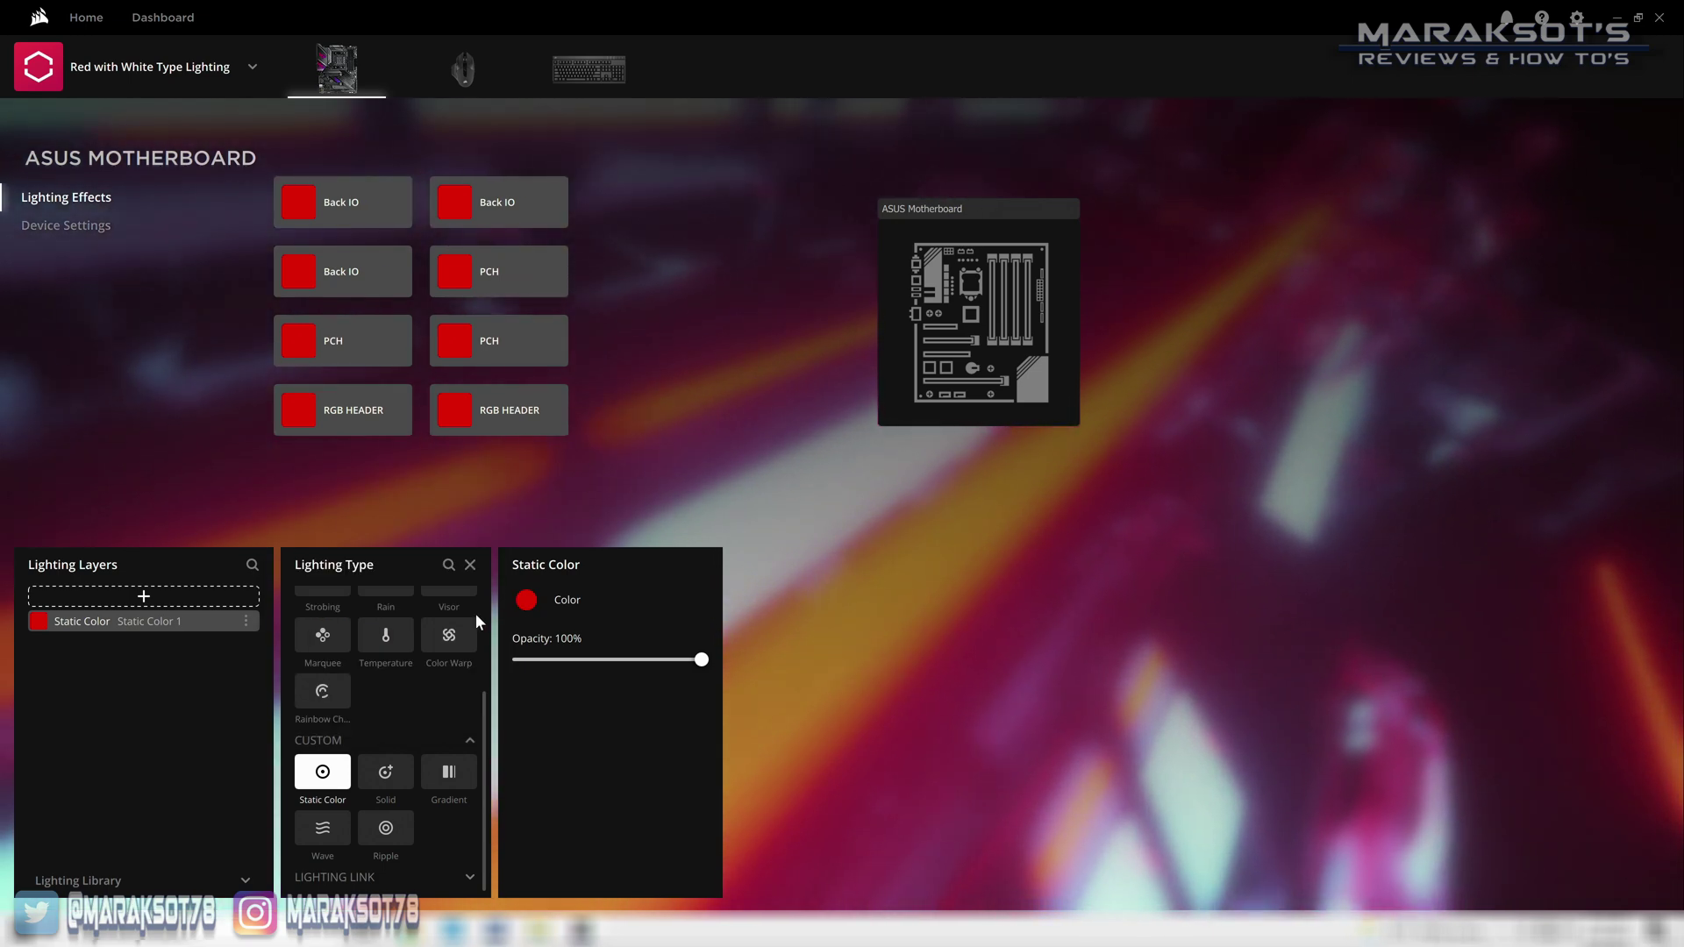
{"action": "left_click", "coordinate": [680, 661]}
- Leave opacity at 100% and remove both RGB HEADER zones from the red static colour
{"action": "left_click_drag", "start_coordinate": [677, 663], "coordinate": [553, 666]}
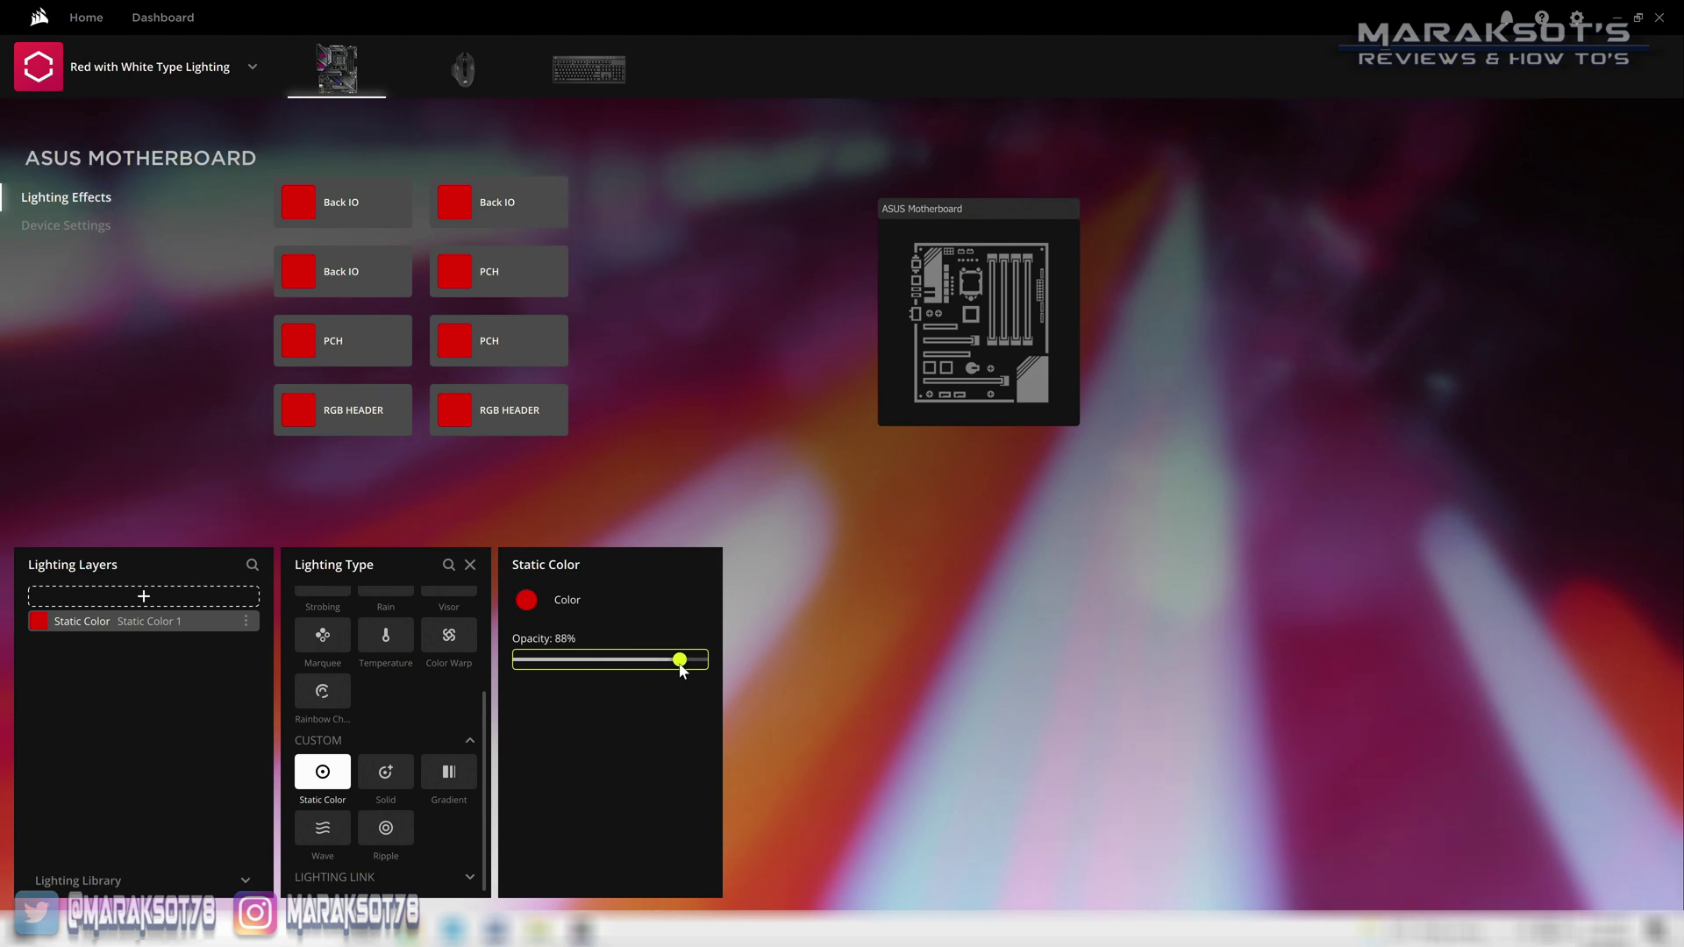
{"action": "left_click_drag", "start_coordinate": [724, 672], "coordinate": [730, 663]}
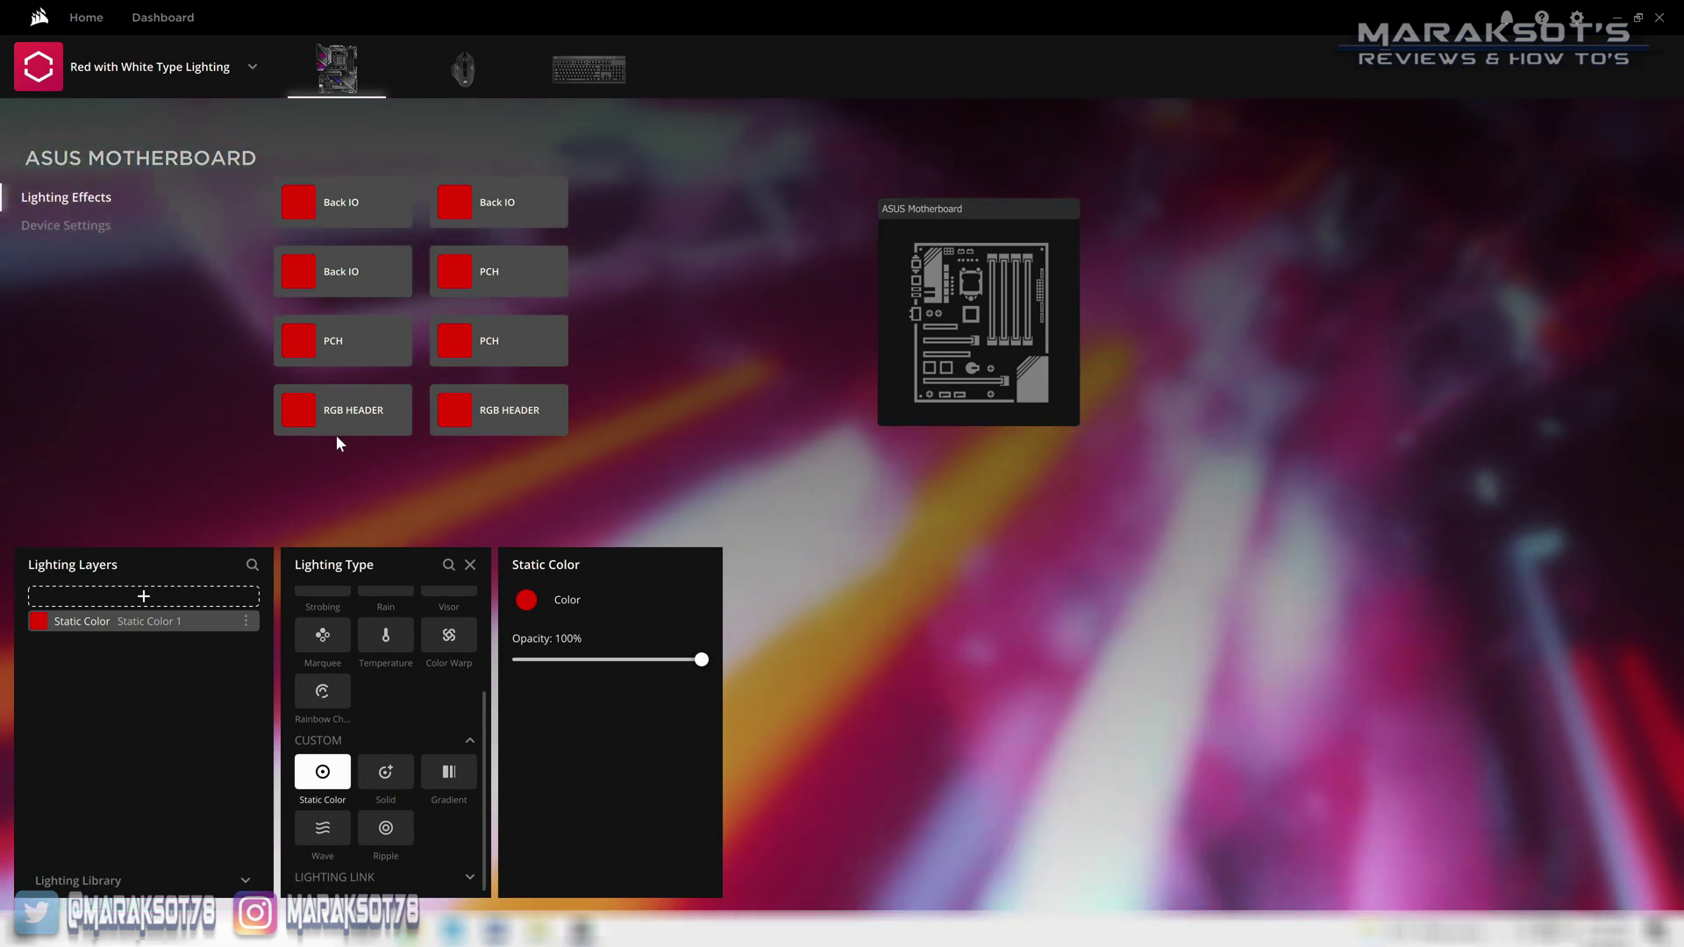
{"action": "left_click", "coordinate": [339, 425]}
{"action": "left_click", "coordinate": [527, 399]}
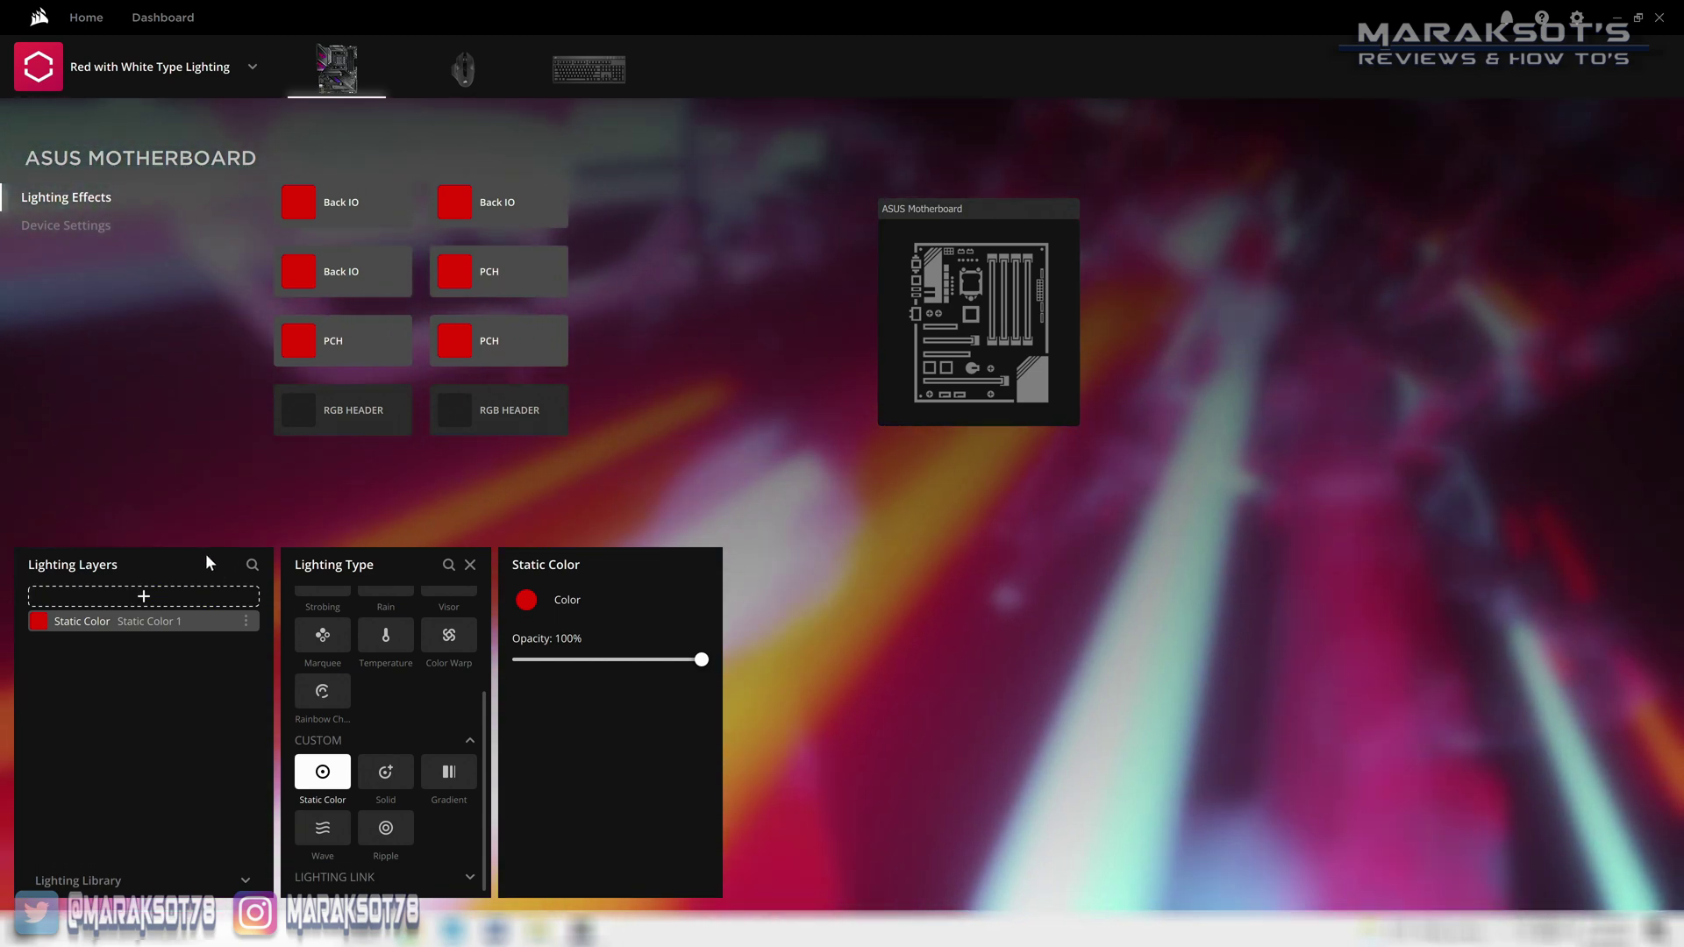
- Add a new motherboard layer as a white Ripple effect
{"action": "left_click", "coordinate": [144, 595]}
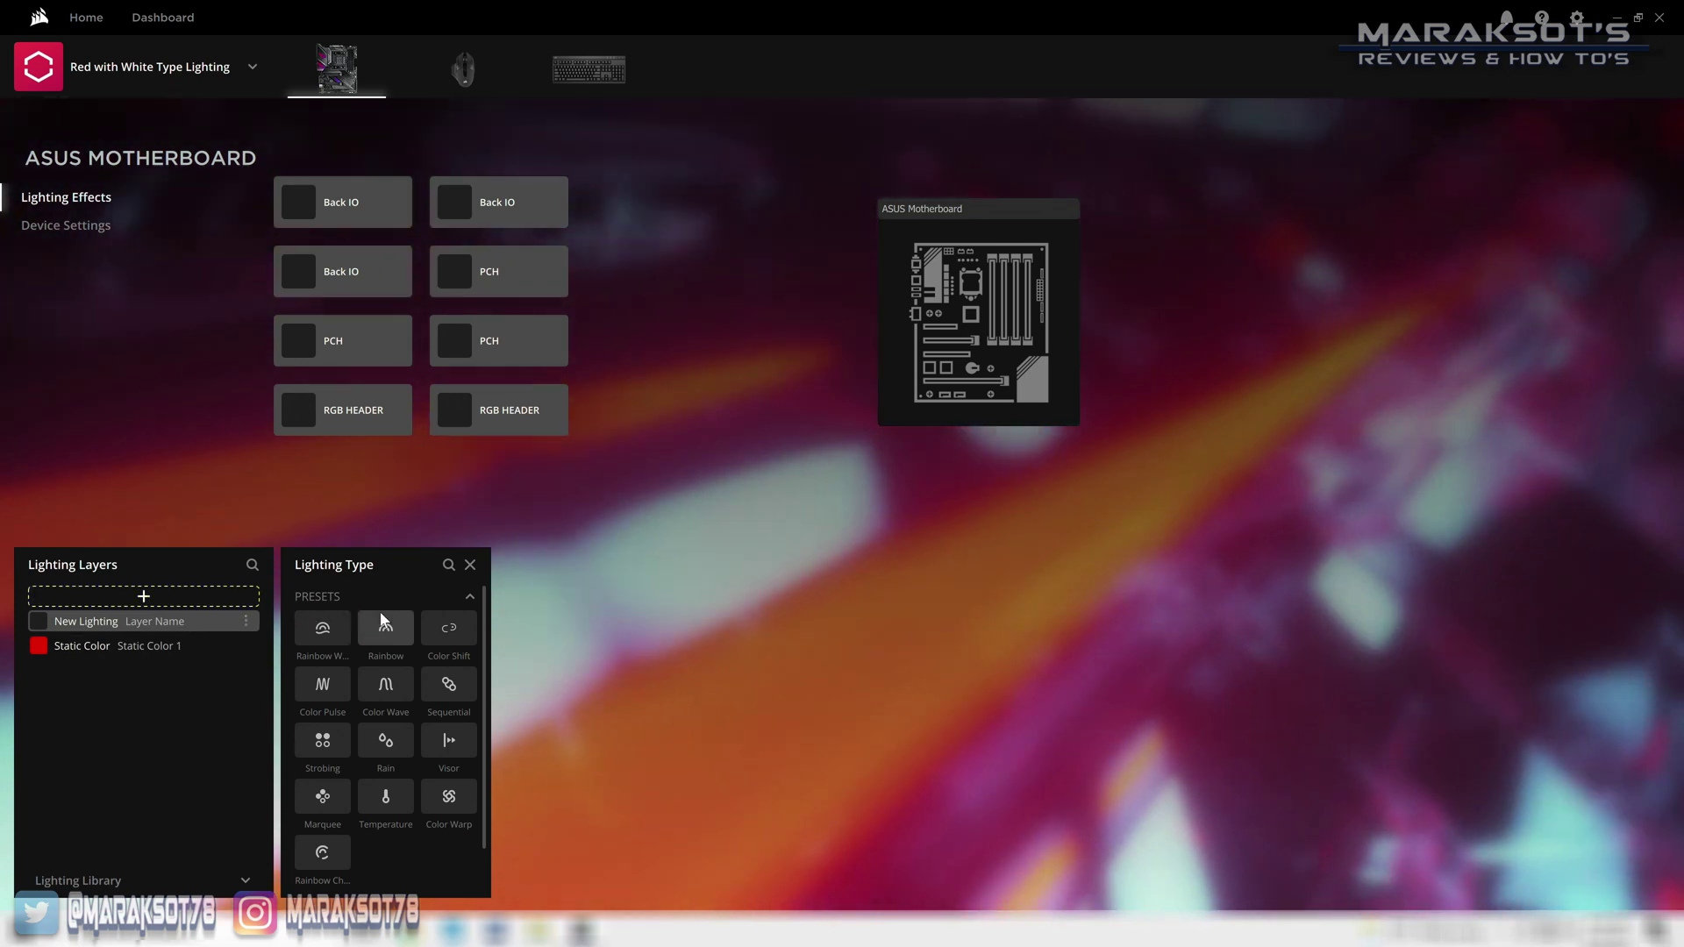
{"action": "scroll", "coordinate": [387, 661], "scroll_direction": "down", "scroll_amount": 2}
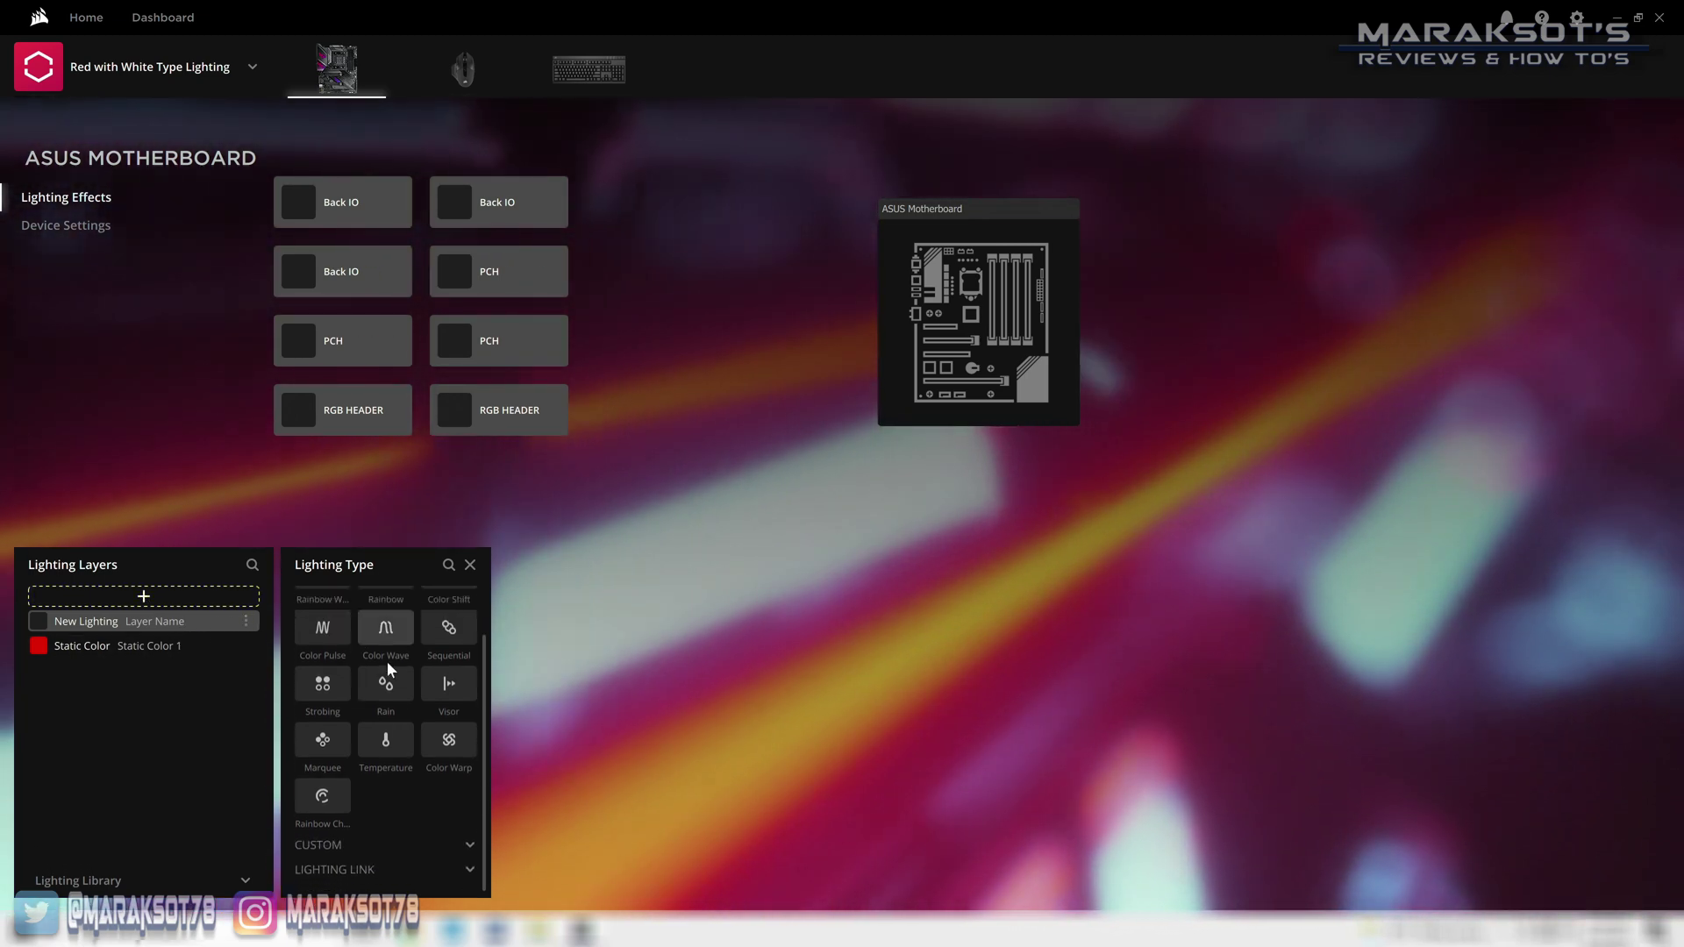
{"action": "left_click", "coordinate": [331, 853]}
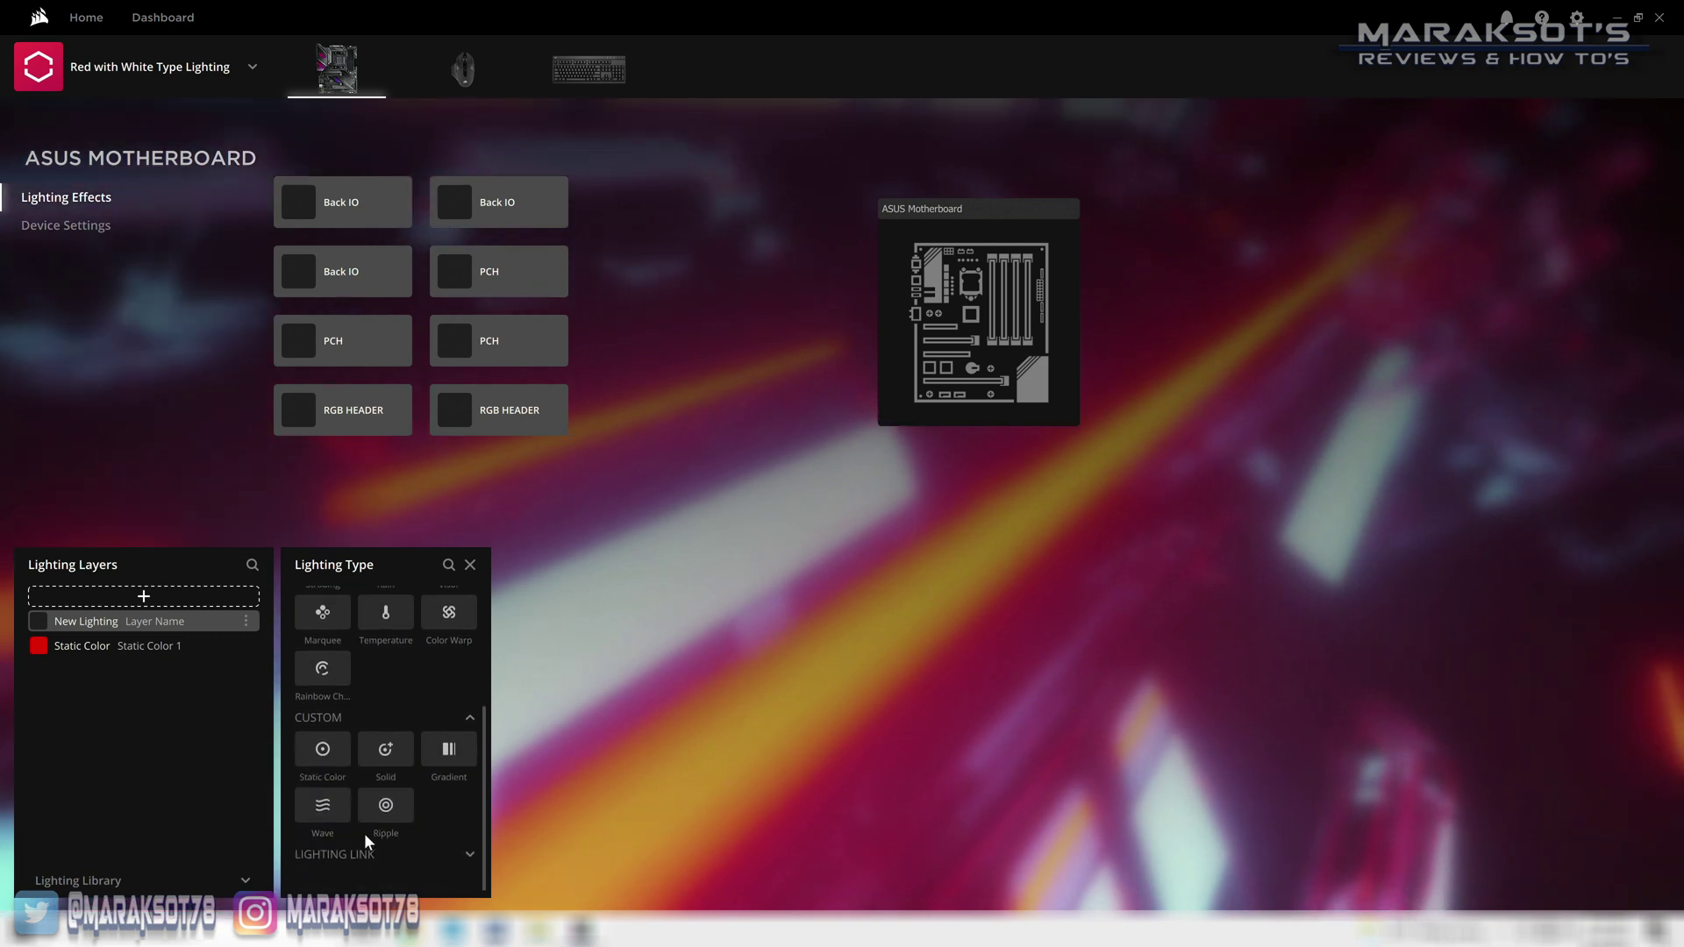
{"action": "left_click", "coordinate": [387, 831]}
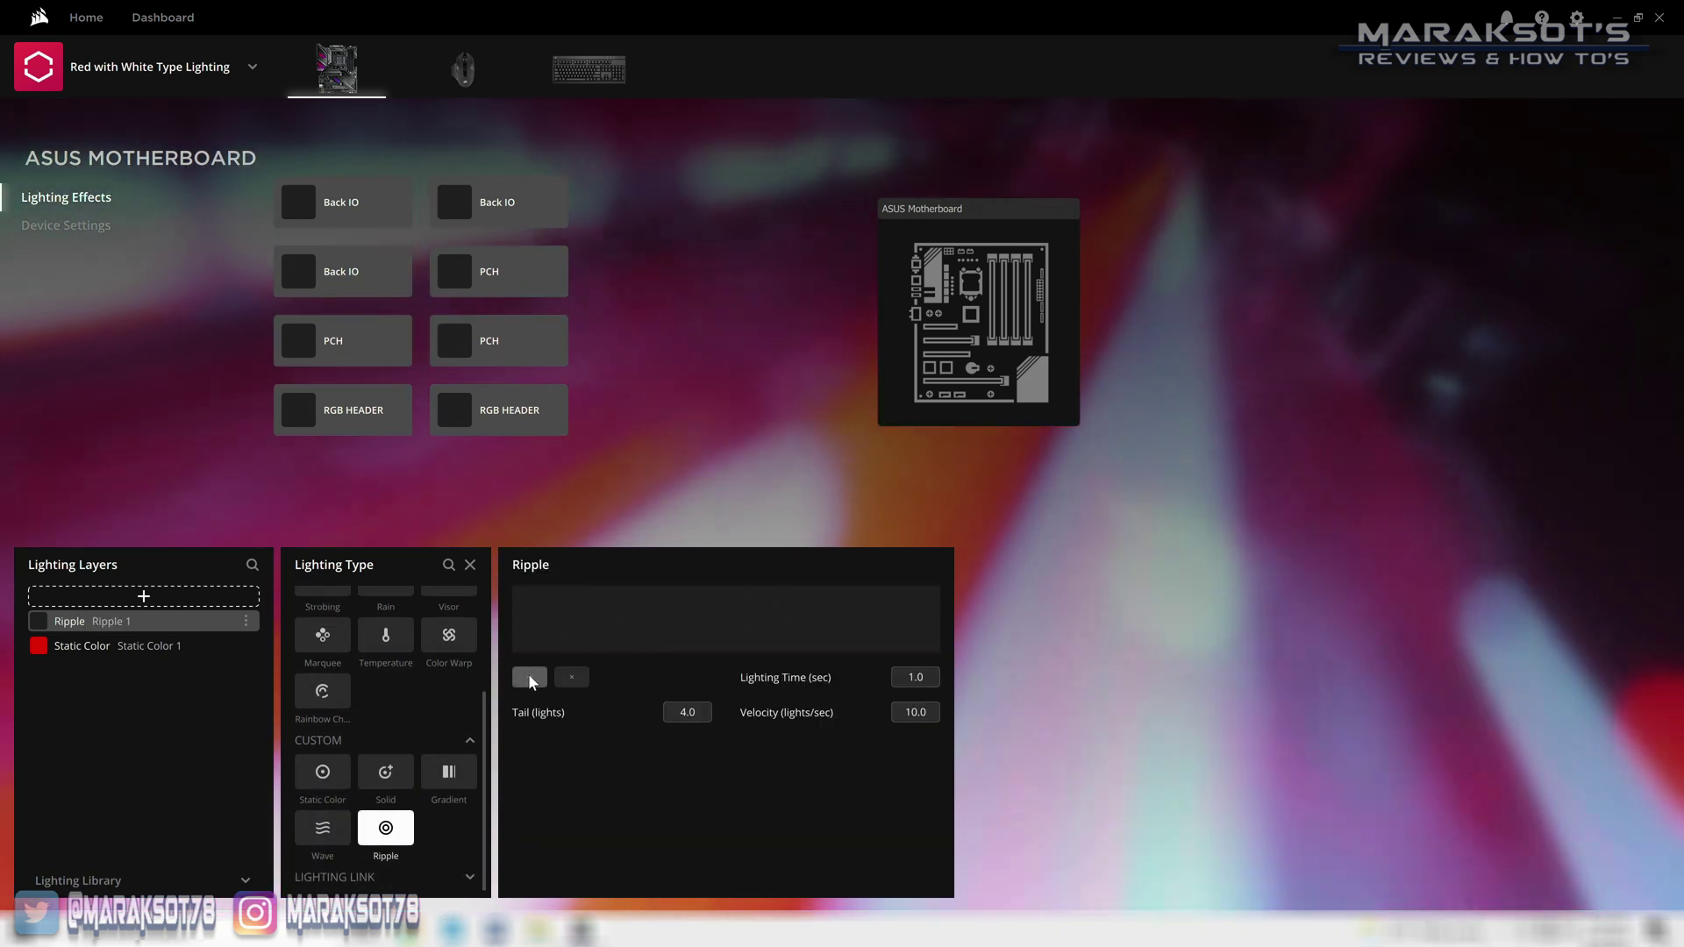
{"action": "left_click", "coordinate": [531, 678]}
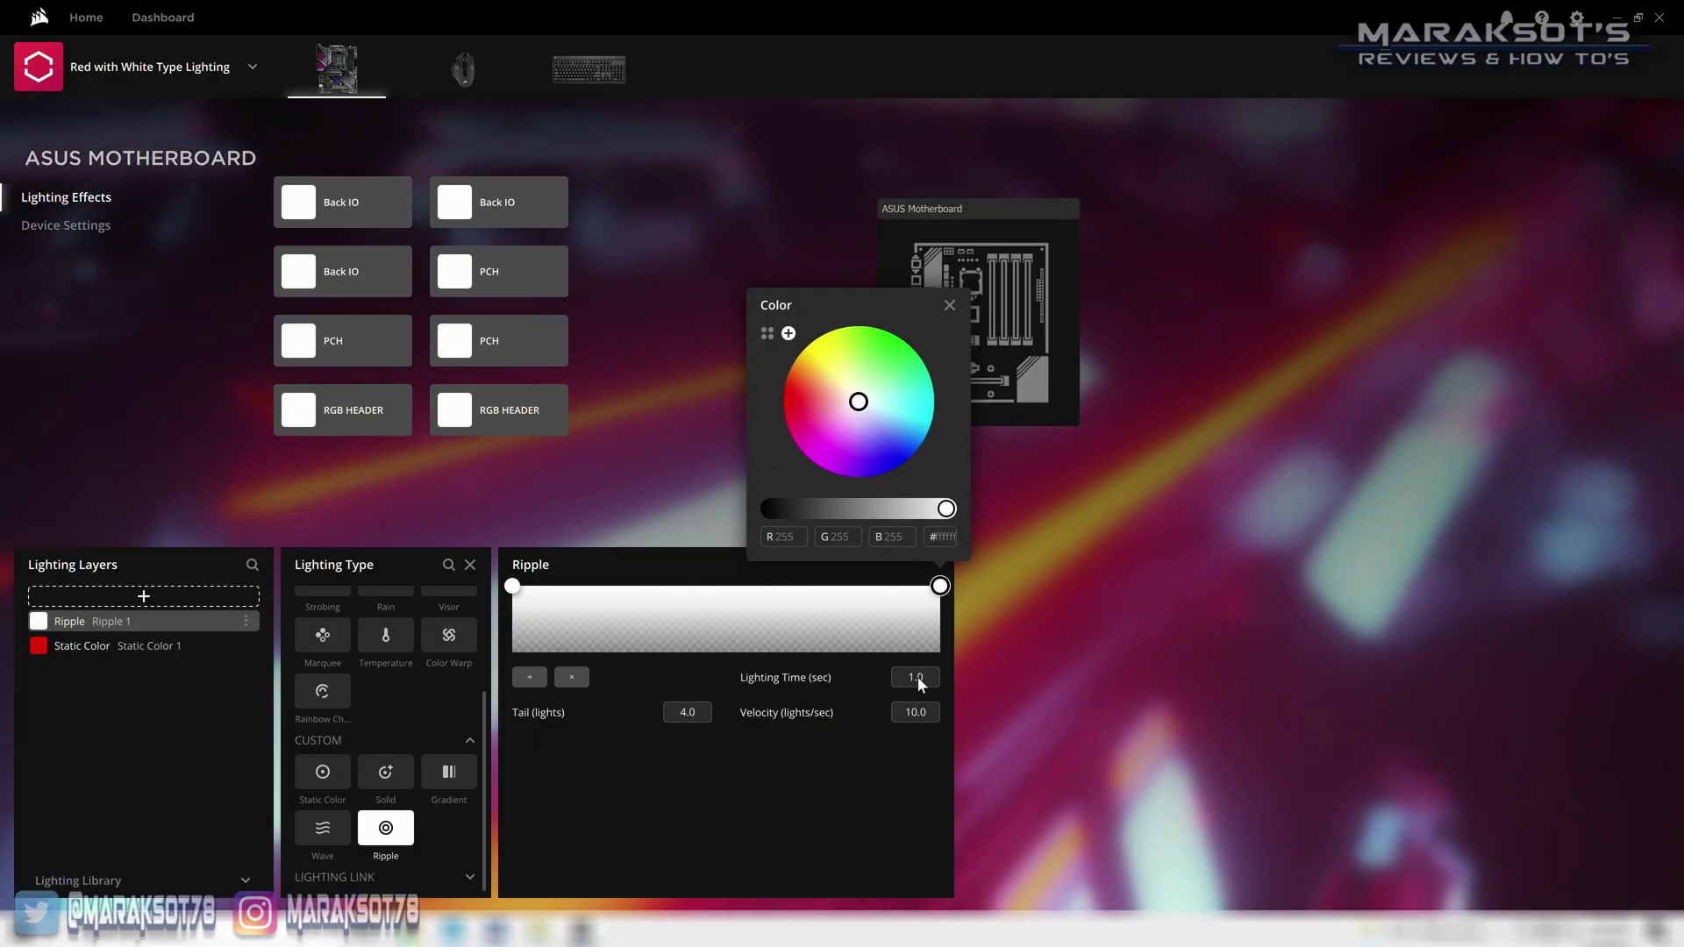
- Set the ripple's lighting time 3.0, velocity 5.0 and tail 3.0
{"action": "left_click", "coordinate": [917, 676]}
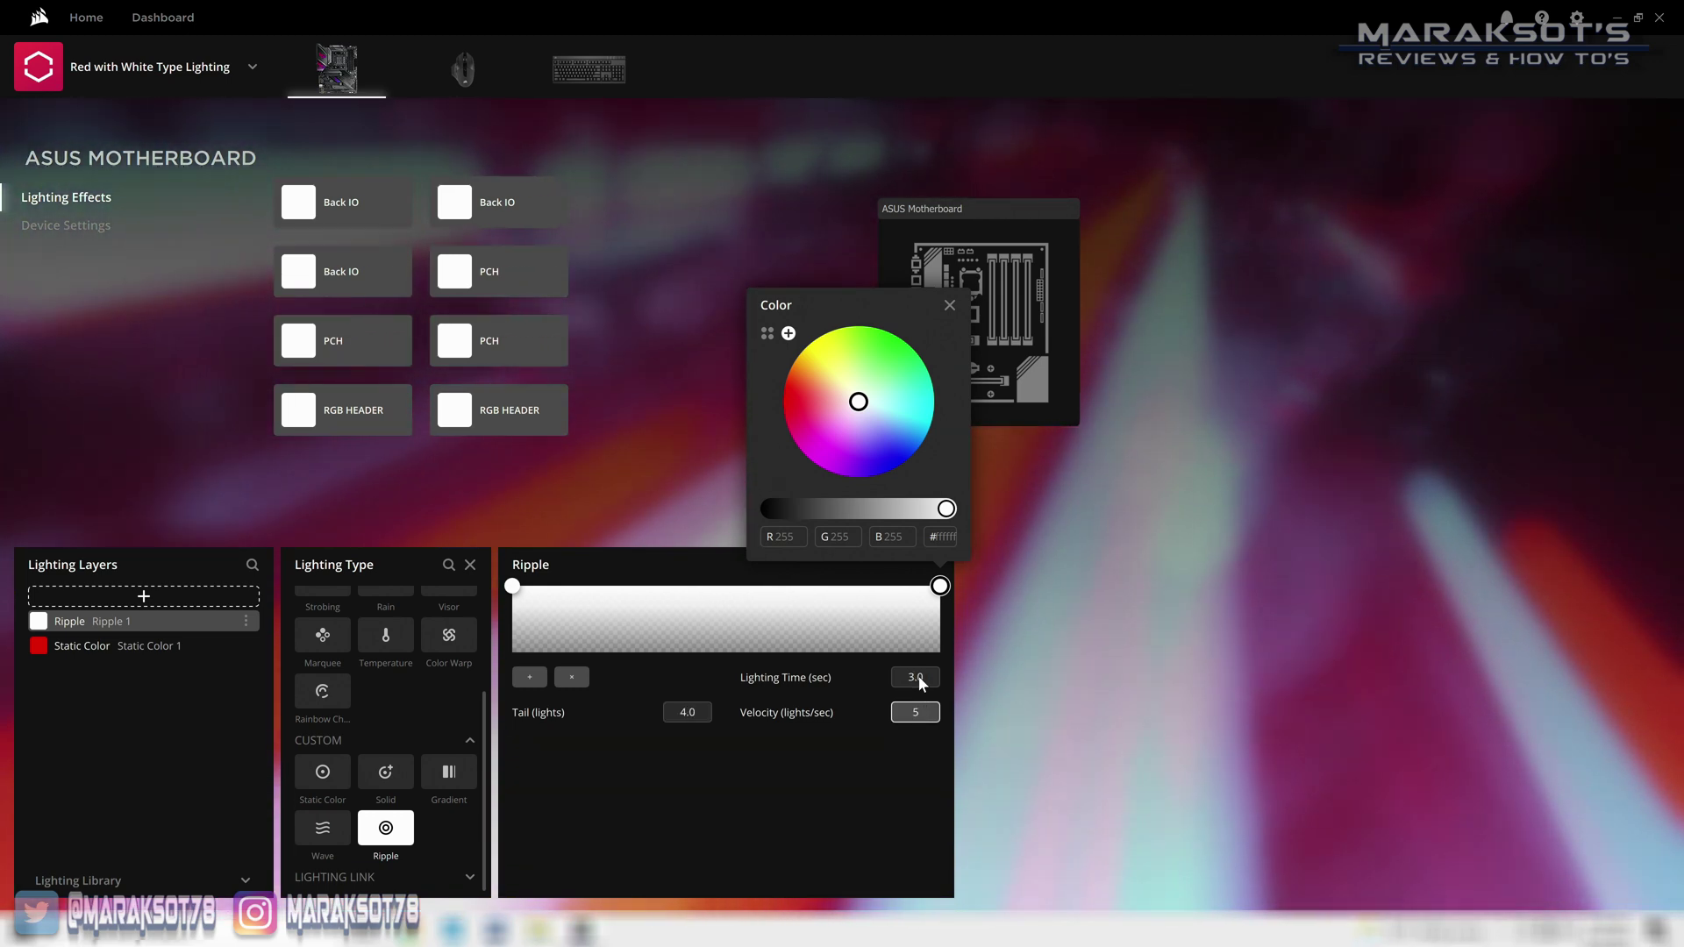
{"action": "type", "text": "5"}
{"action": "left_click", "coordinate": [698, 710]}
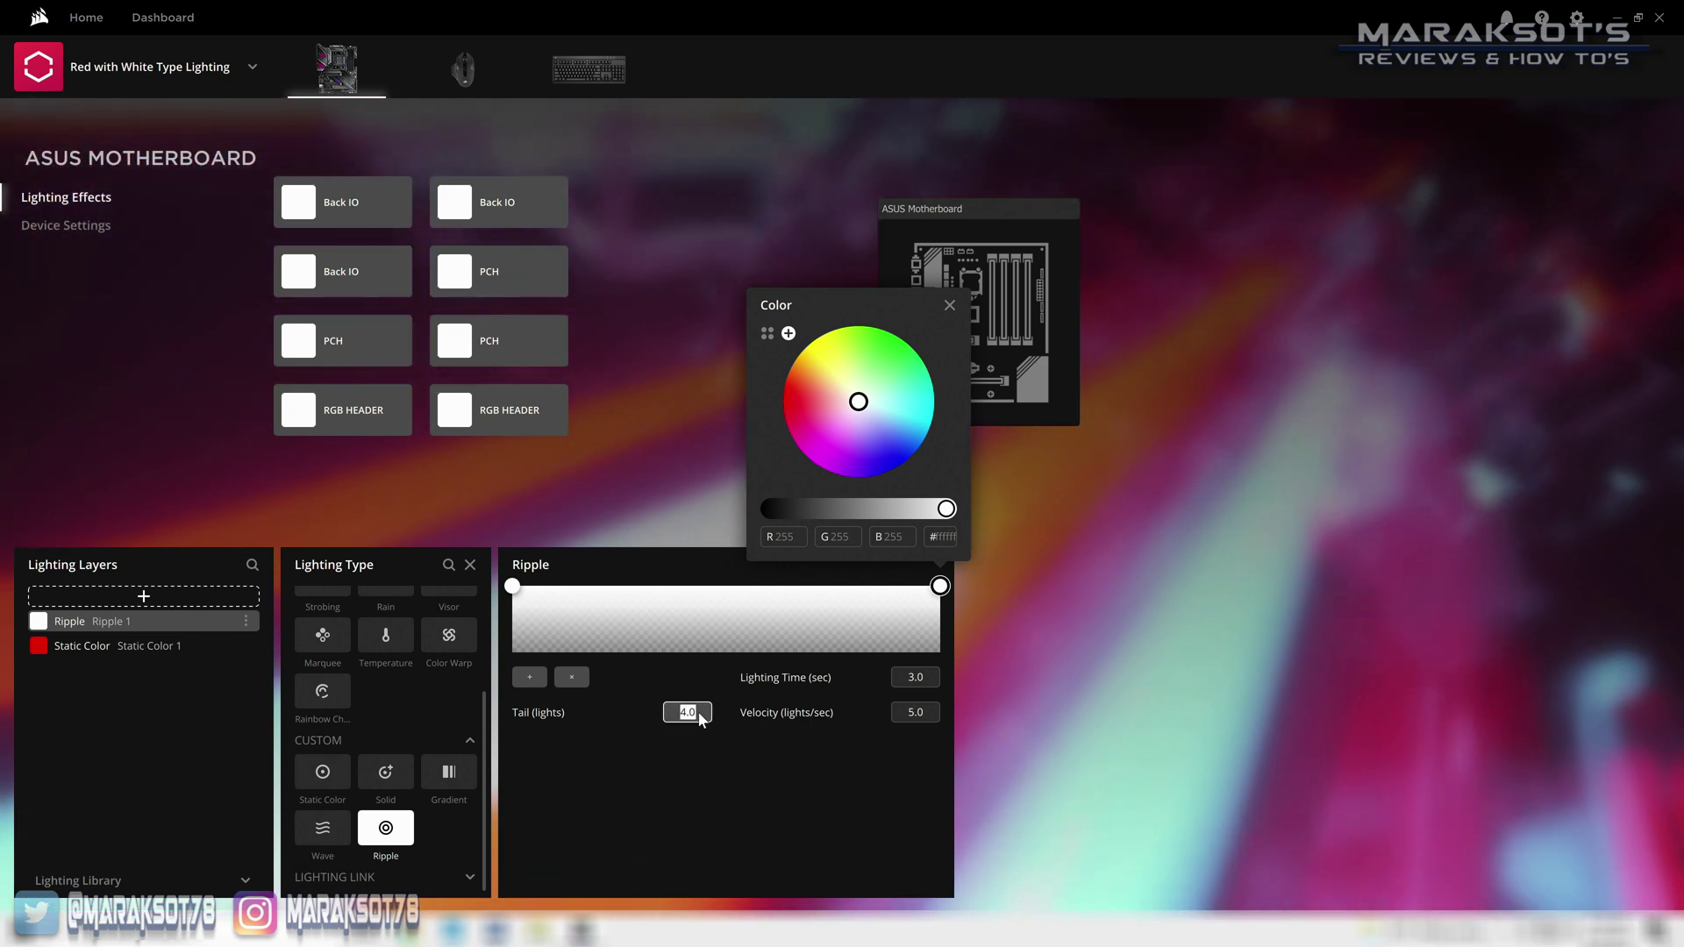
{"action": "type", "text": "3"}
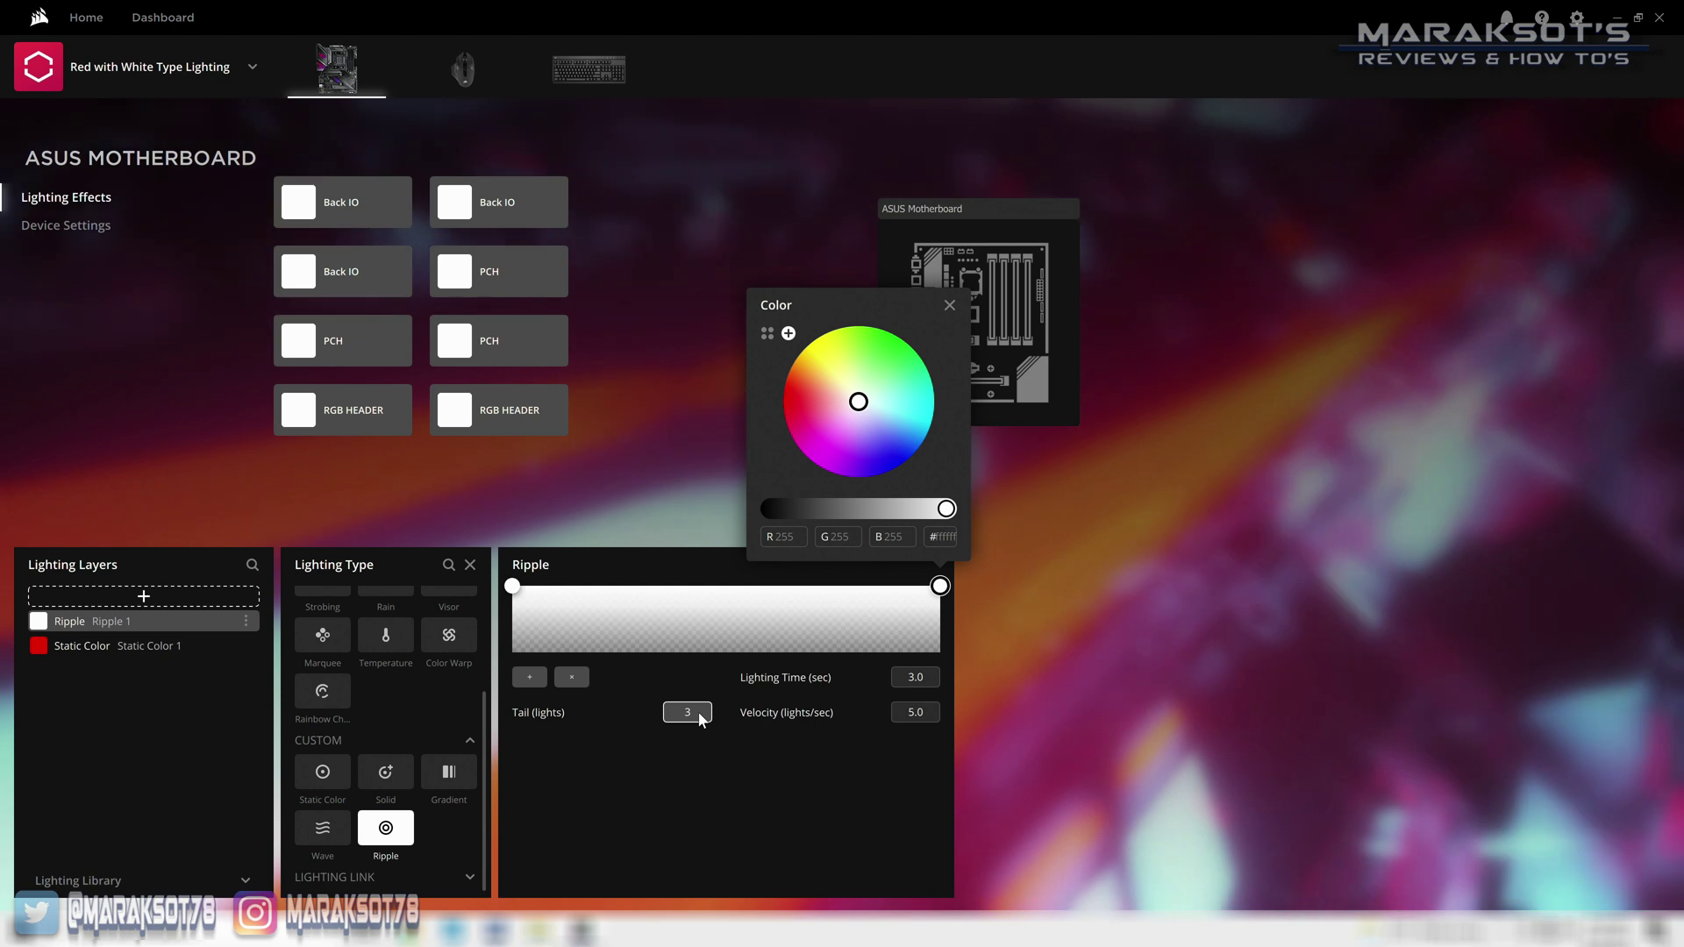
{"action": "key", "text": "Return"}
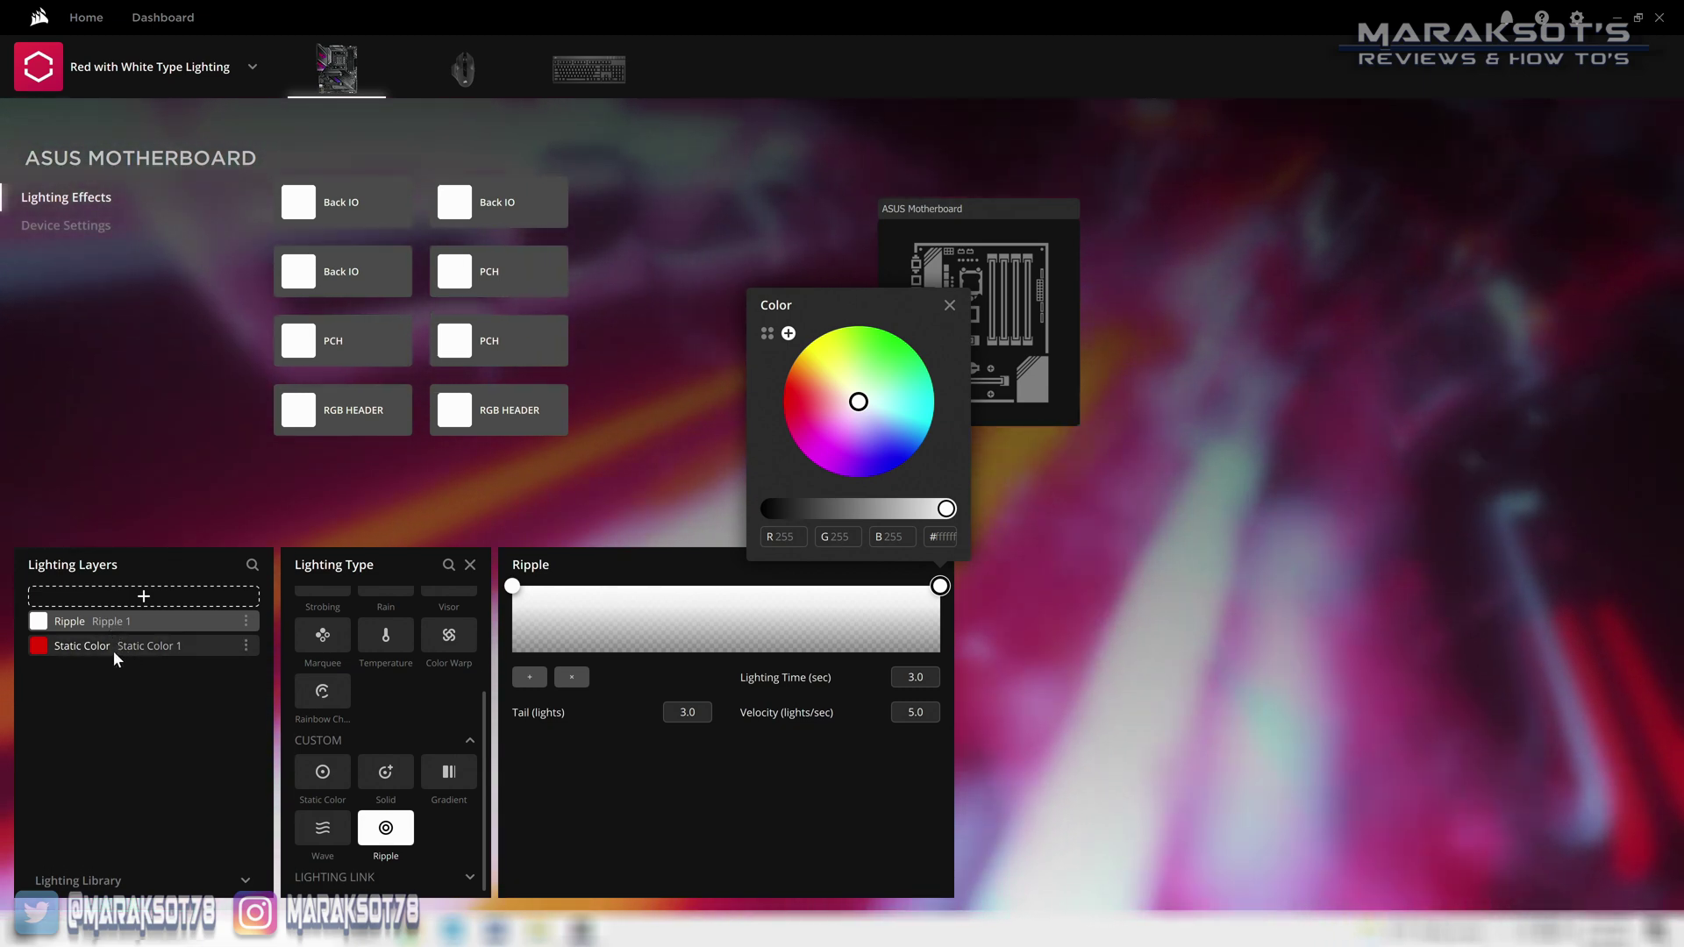
- Try reordering the Ripple layer, close its colour picker, and switch to the NIGHTSWORD RGB mouse
{"action": "left_click_drag", "start_coordinate": [111, 621], "coordinate": [108, 677]}
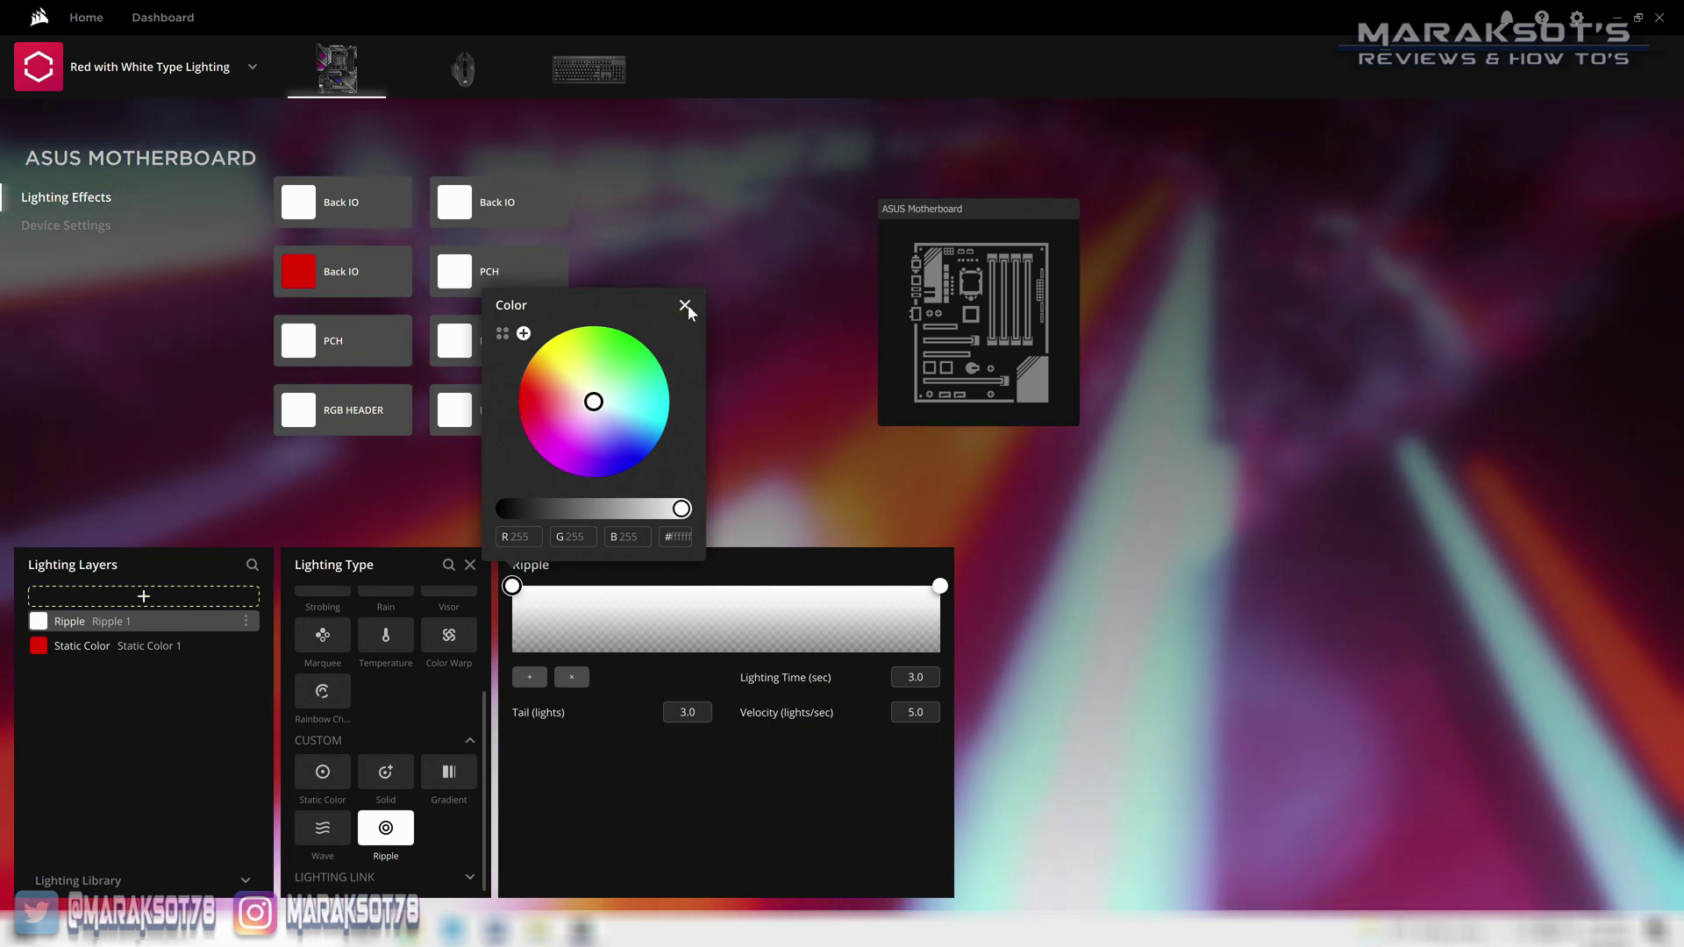
{"action": "left_click", "coordinate": [685, 305]}
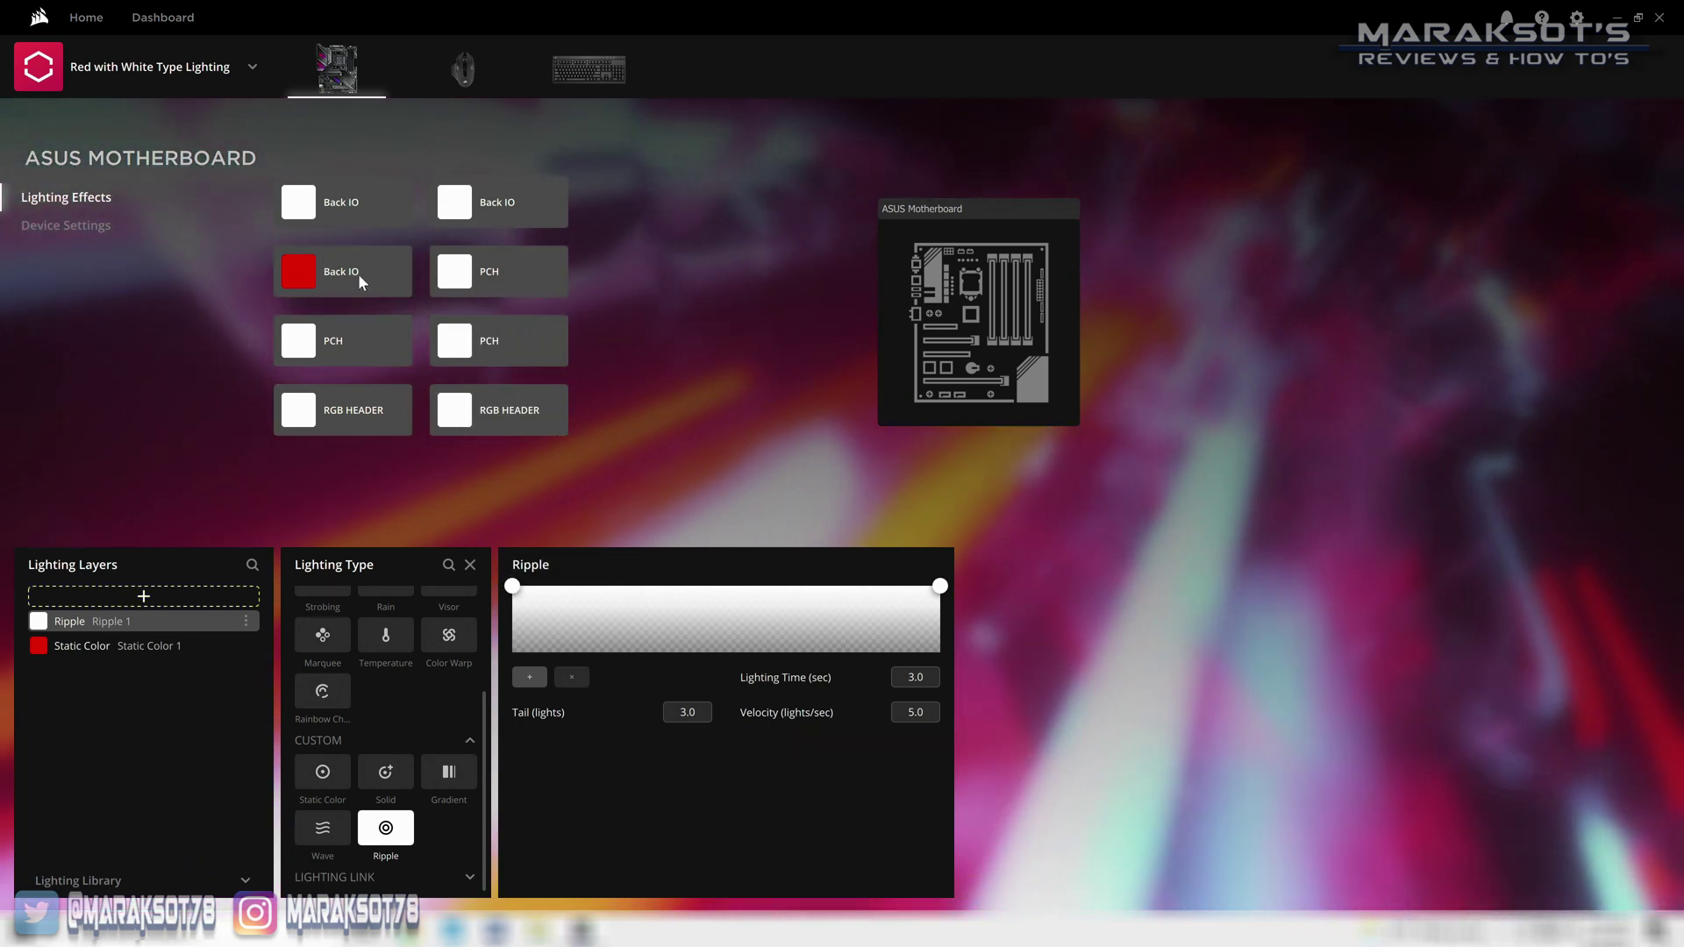
{"action": "left_click", "coordinate": [347, 351]}
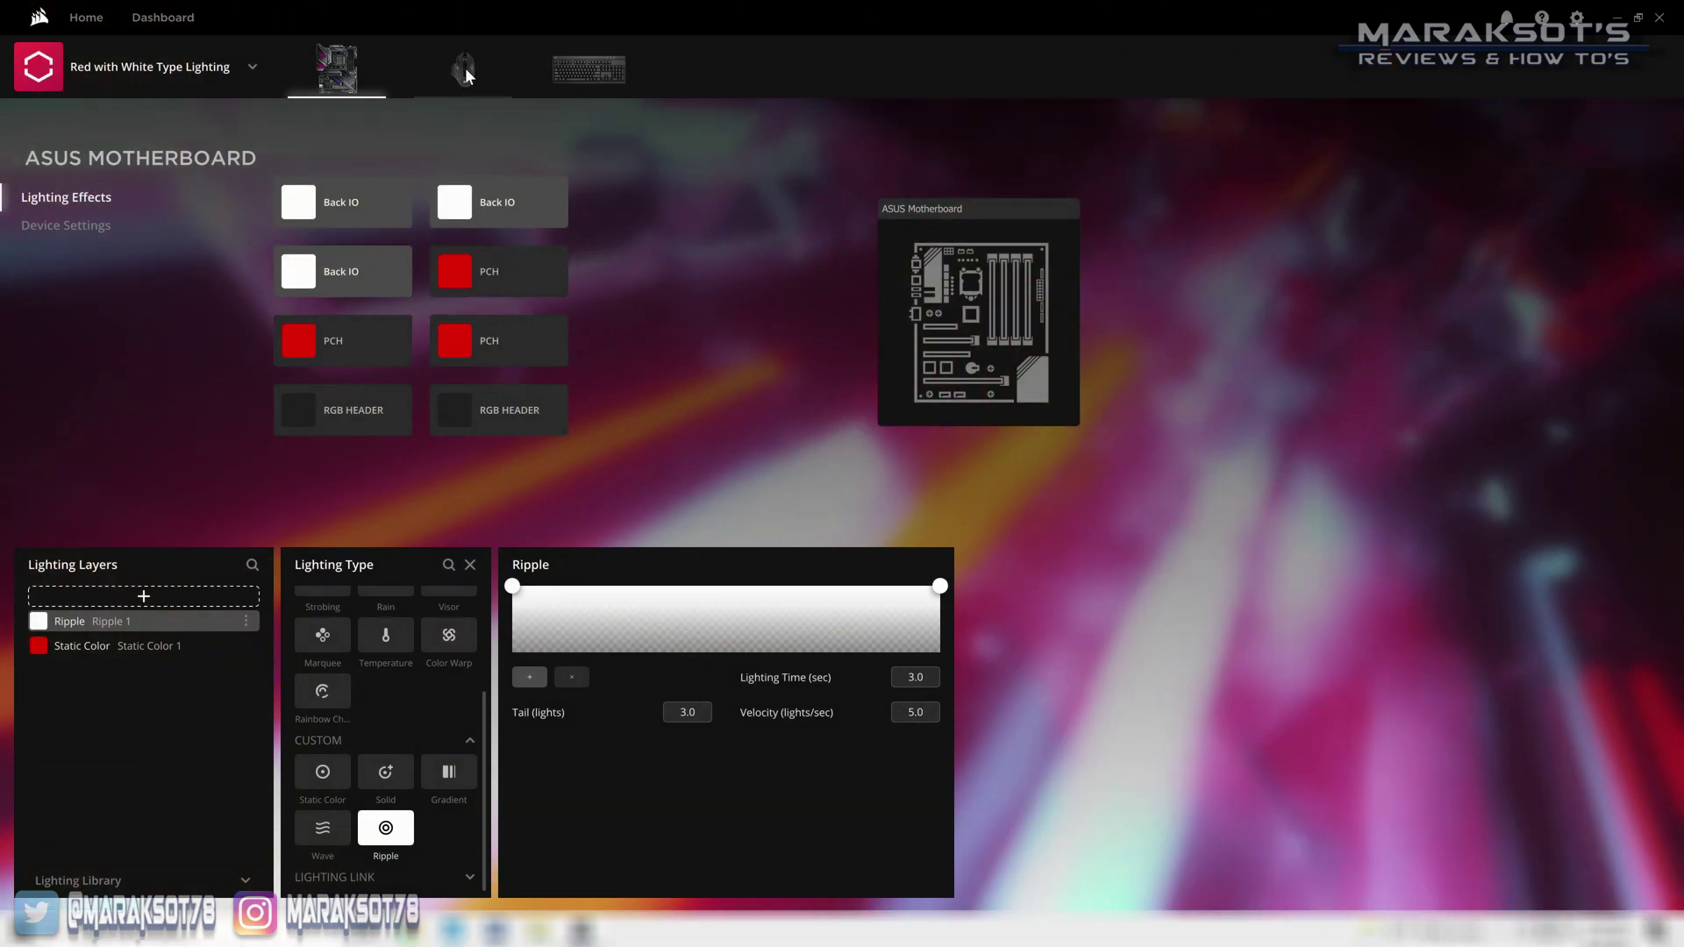
{"action": "left_click", "coordinate": [462, 74]}
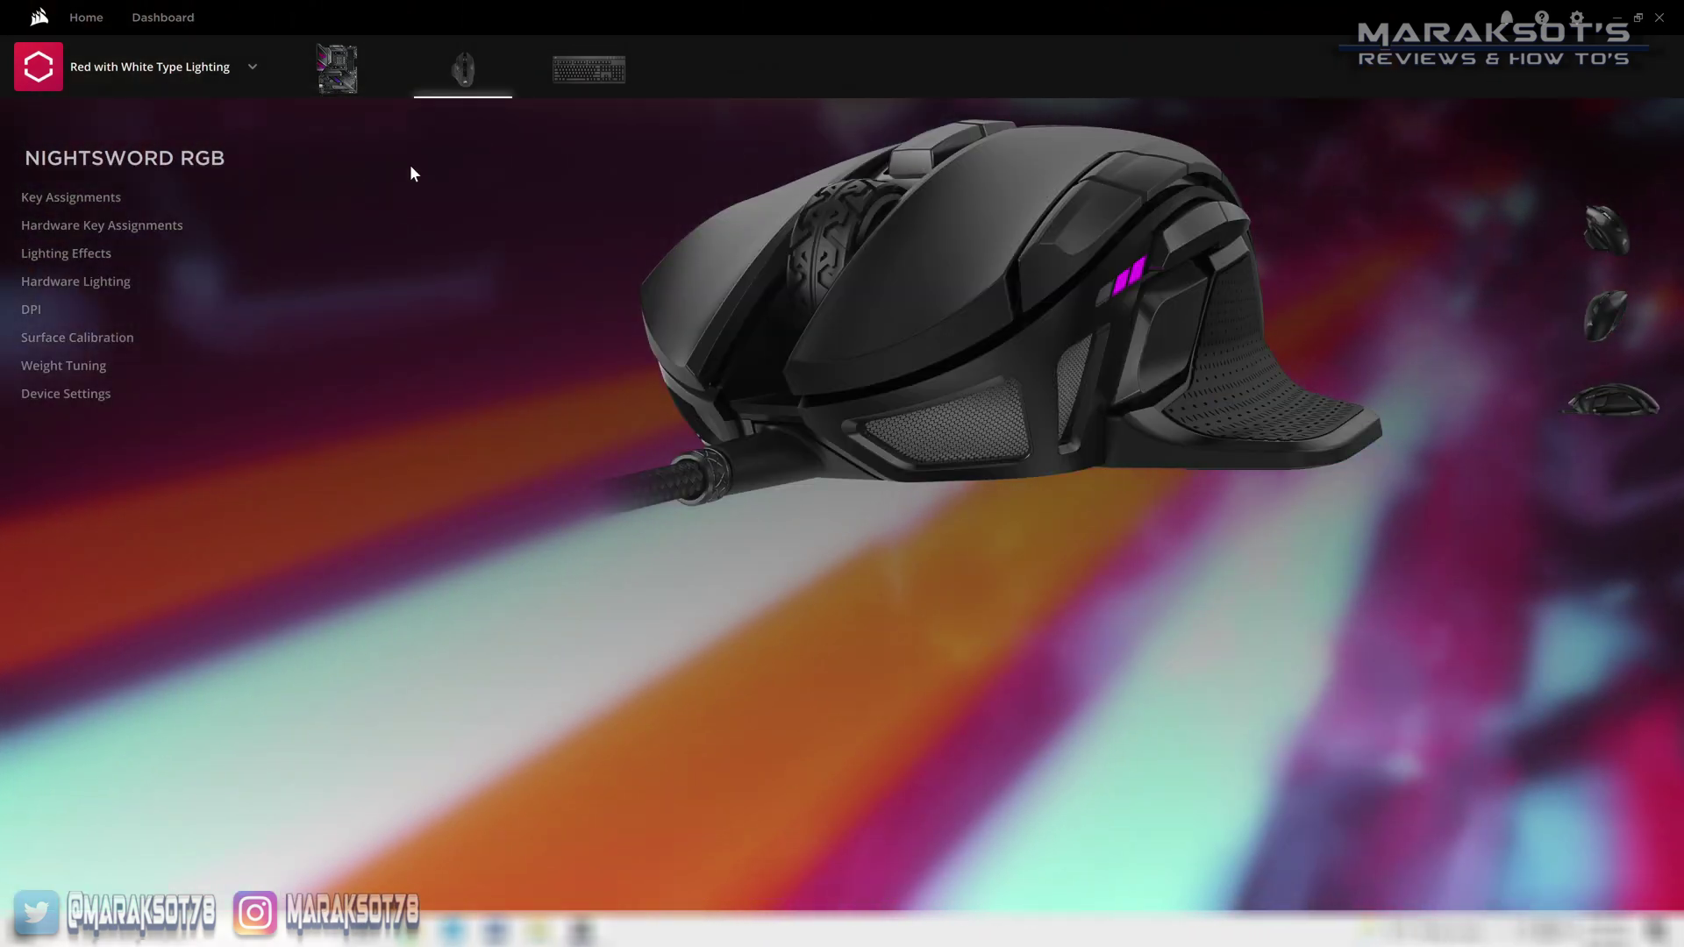
- Add a Static Color lighting layer to the mouse
{"action": "left_click", "coordinate": [54, 254]}
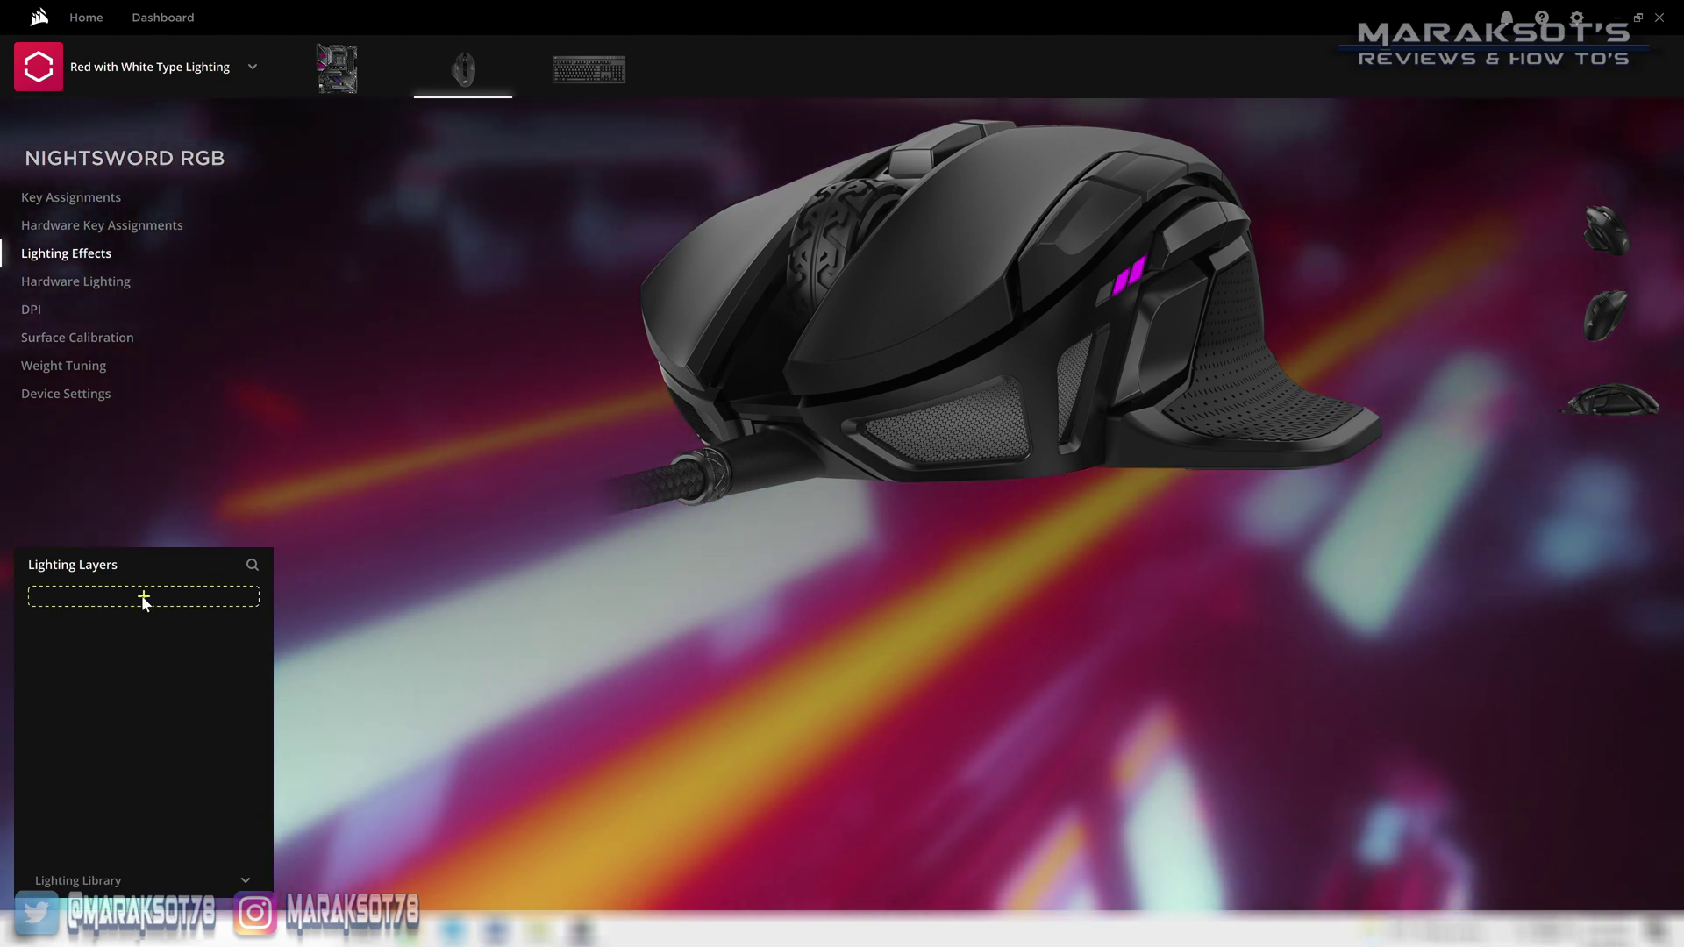
{"action": "left_click", "coordinate": [142, 598]}
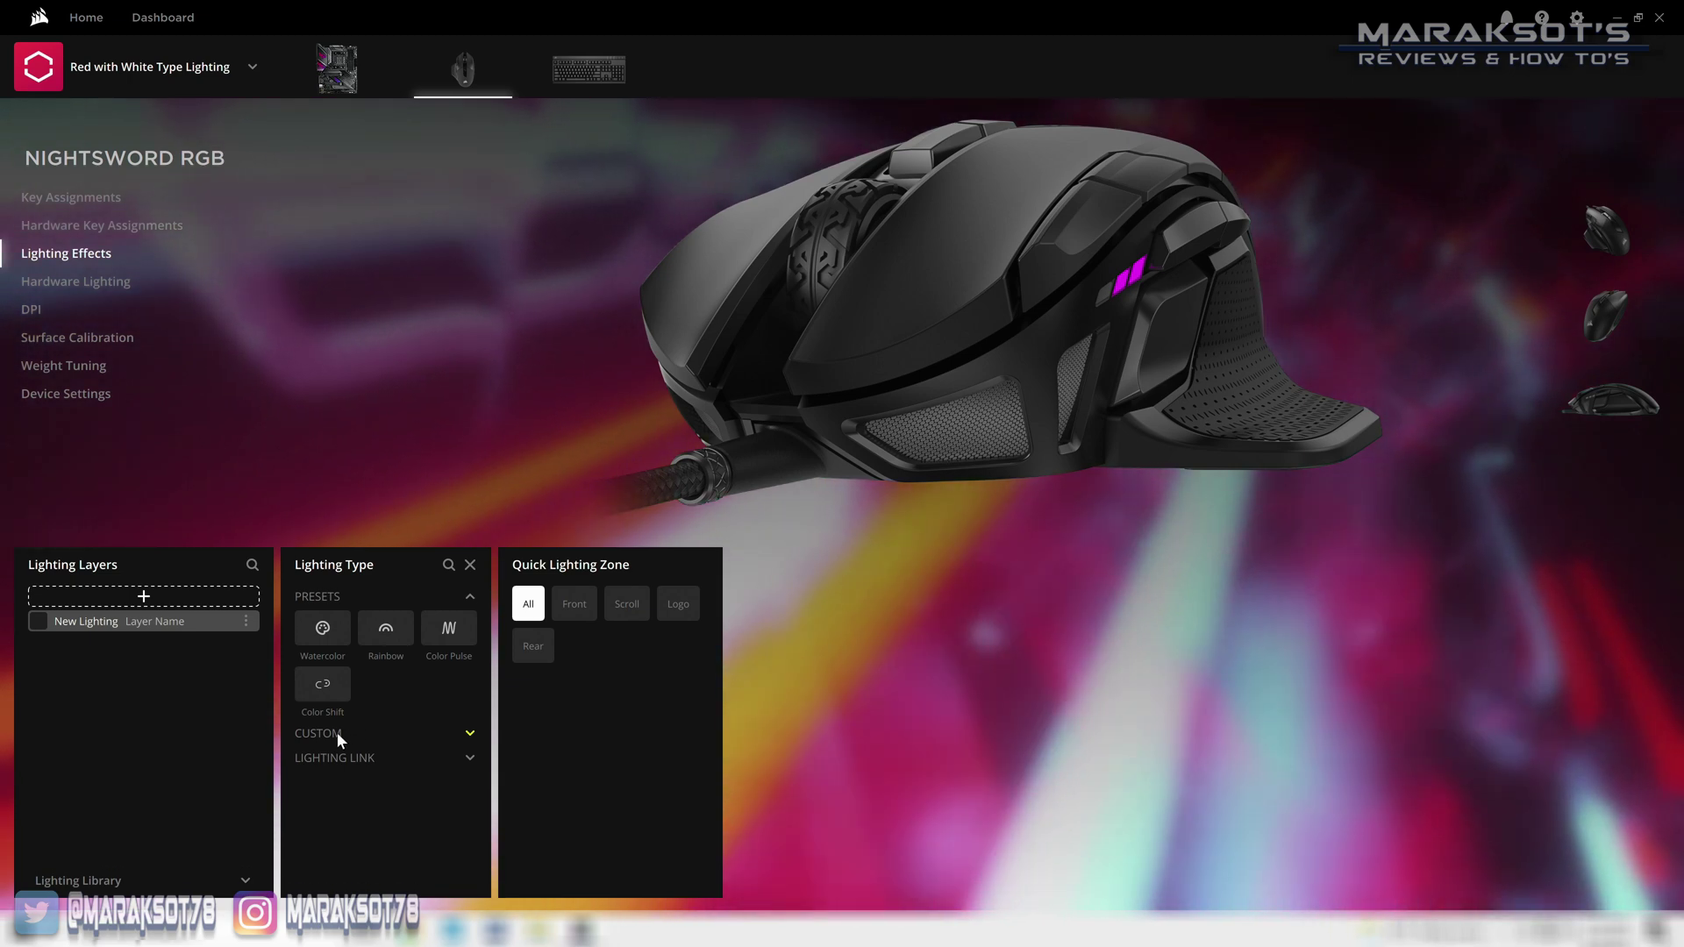
{"action": "left_click", "coordinate": [338, 732]}
{"action": "left_click", "coordinate": [333, 770]}
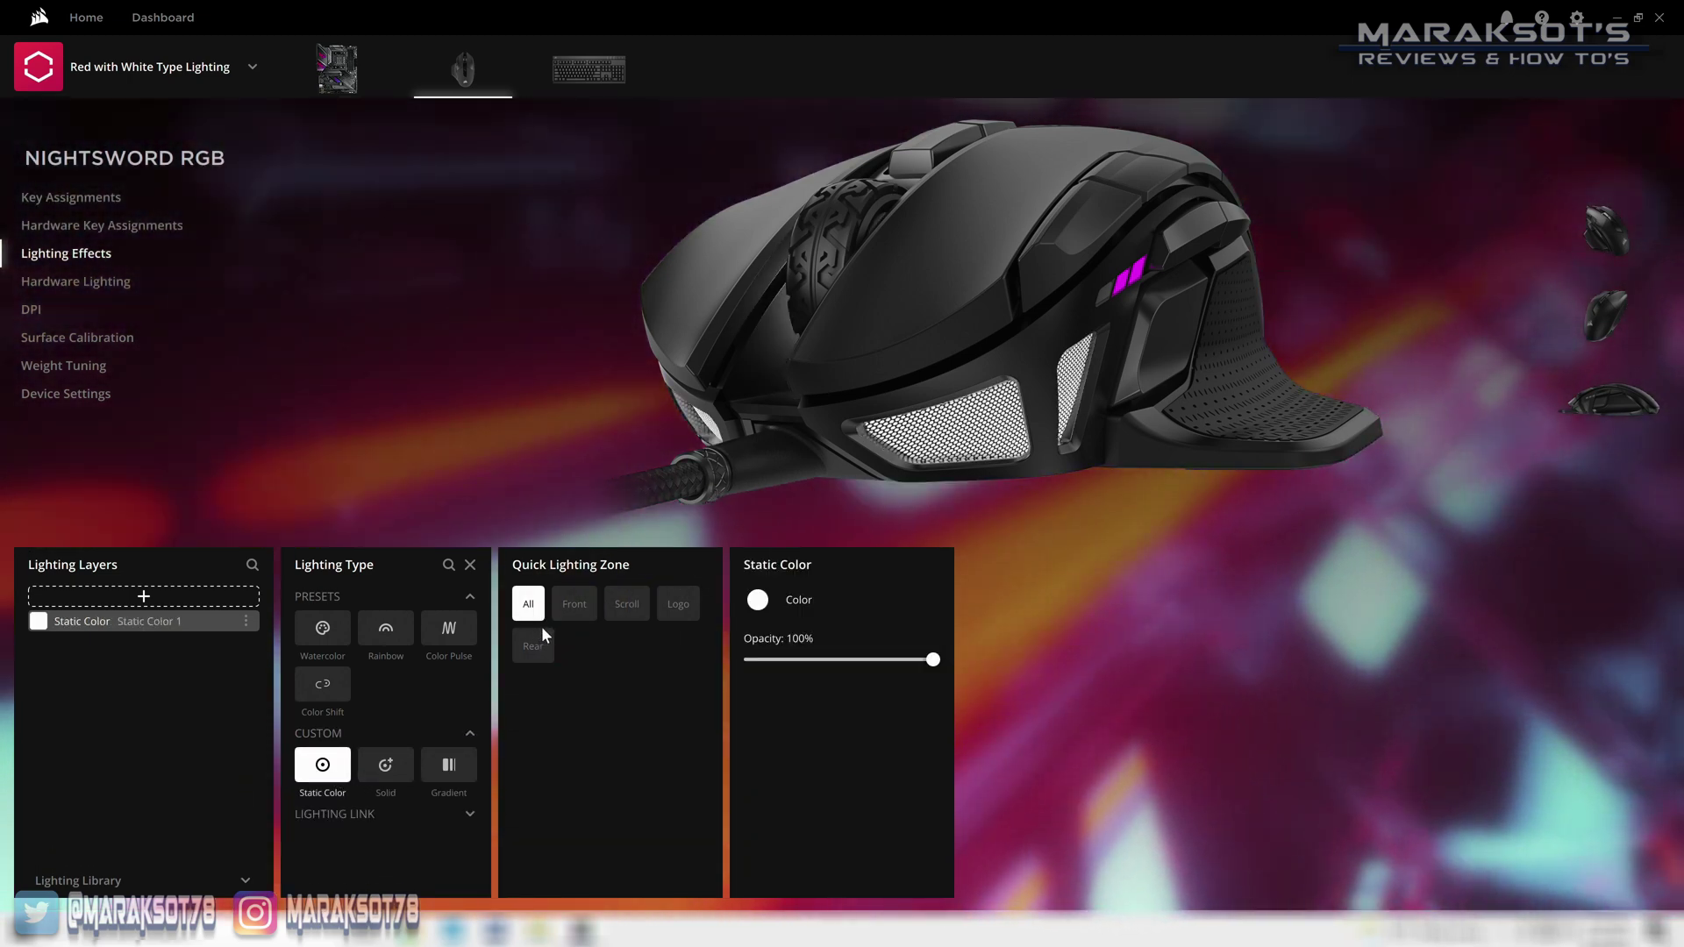
- Colour the mouse's static layer red from the palette, keeping it on all zones
{"action": "left_click", "coordinate": [756, 600]}
{"action": "left_click", "coordinate": [529, 505]}
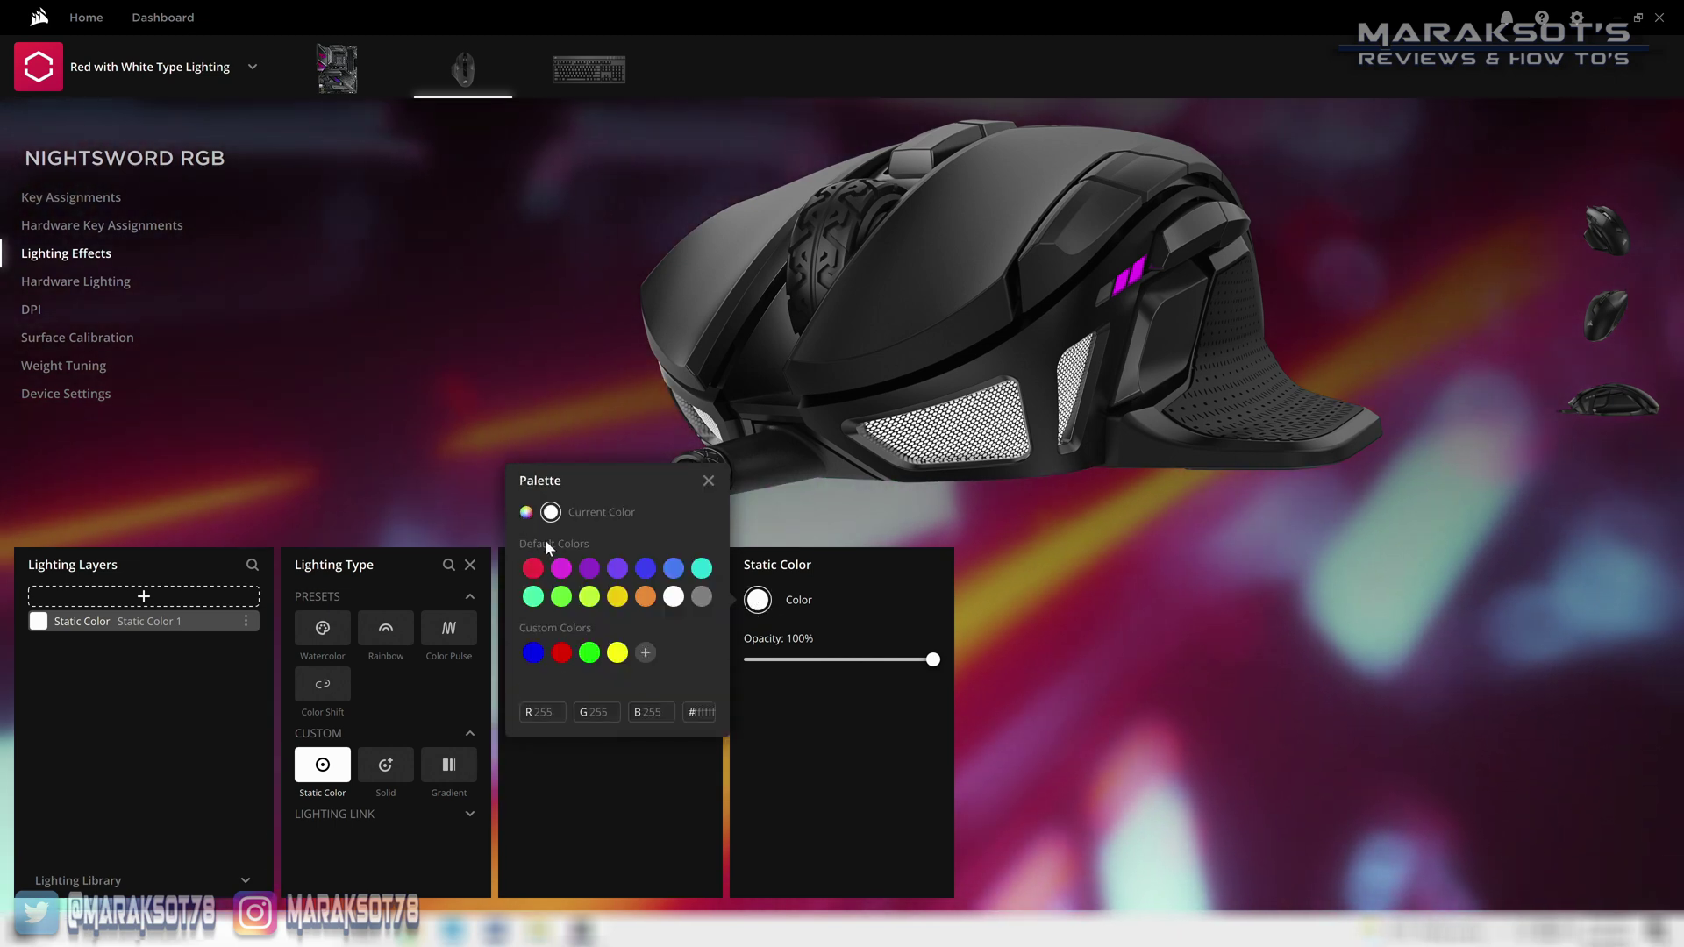
{"action": "left_click", "coordinate": [563, 649]}
{"action": "left_click", "coordinate": [708, 481]}
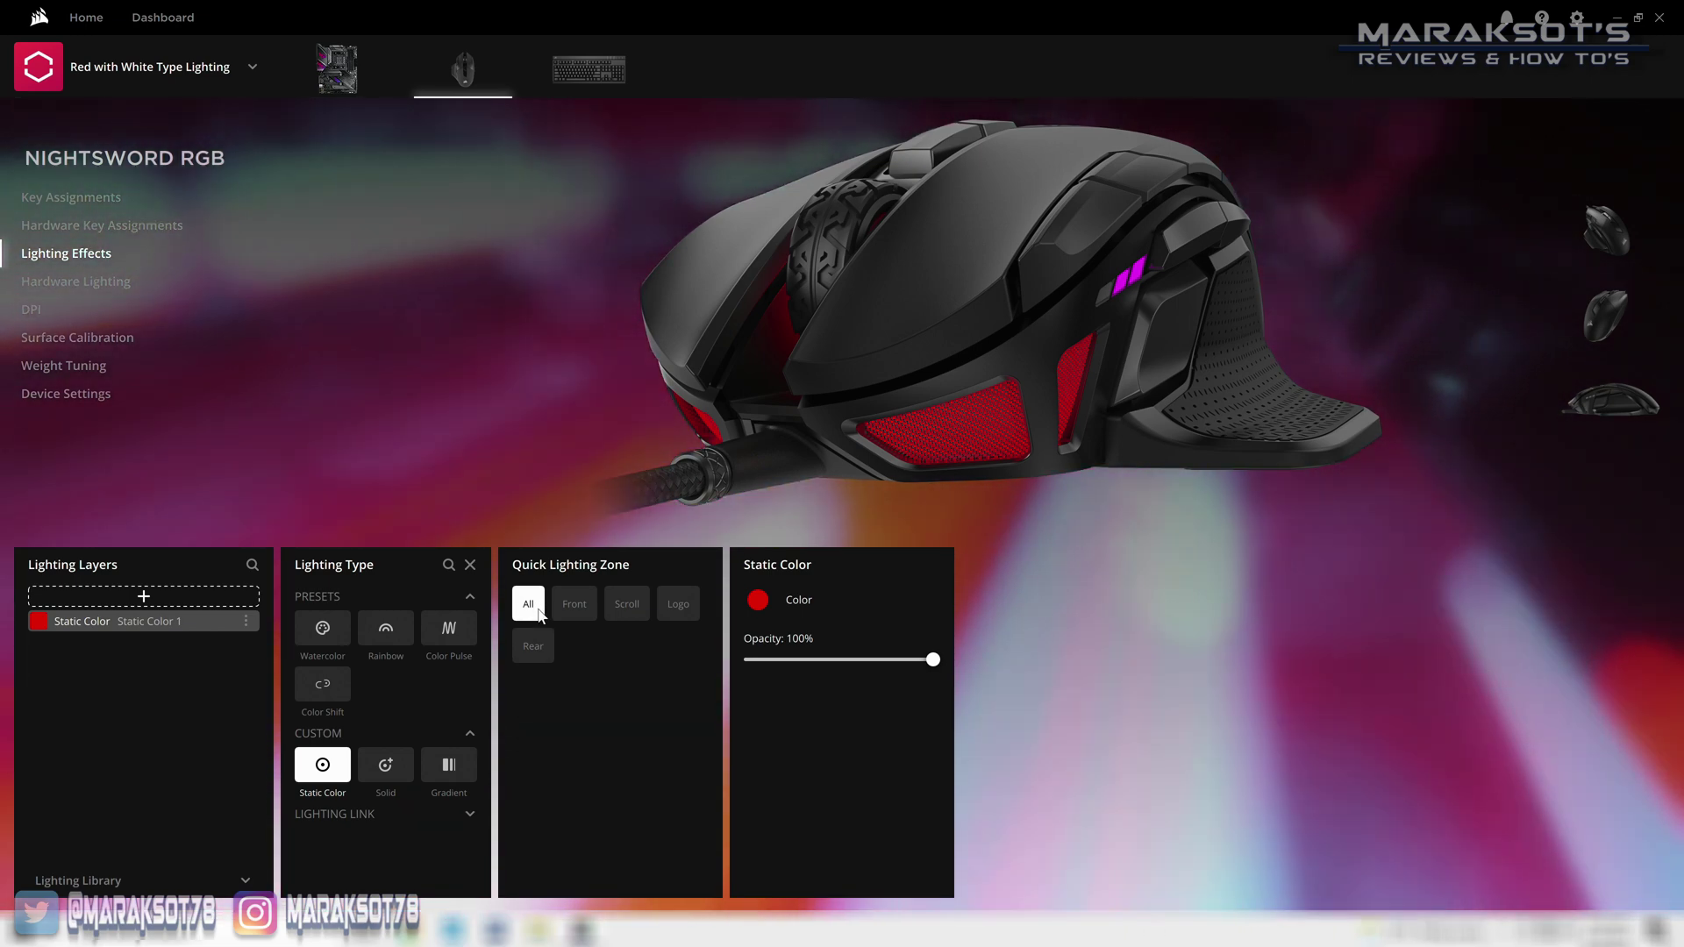
{"action": "left_click", "coordinate": [580, 609]}
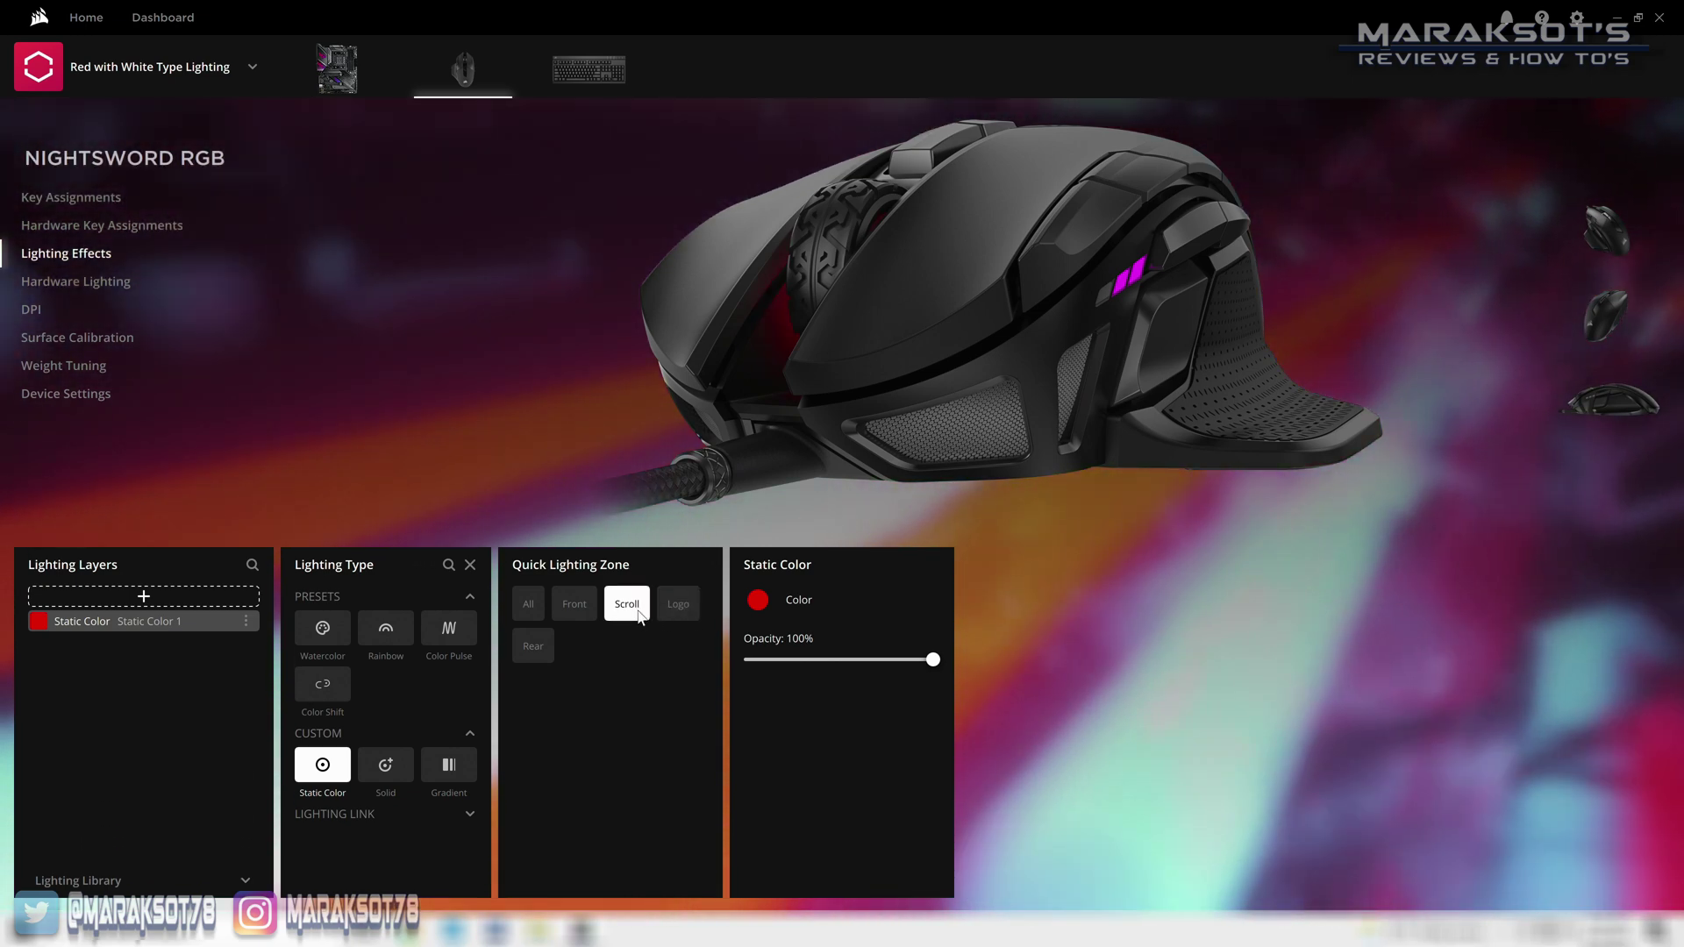
{"action": "left_click", "coordinate": [527, 603]}
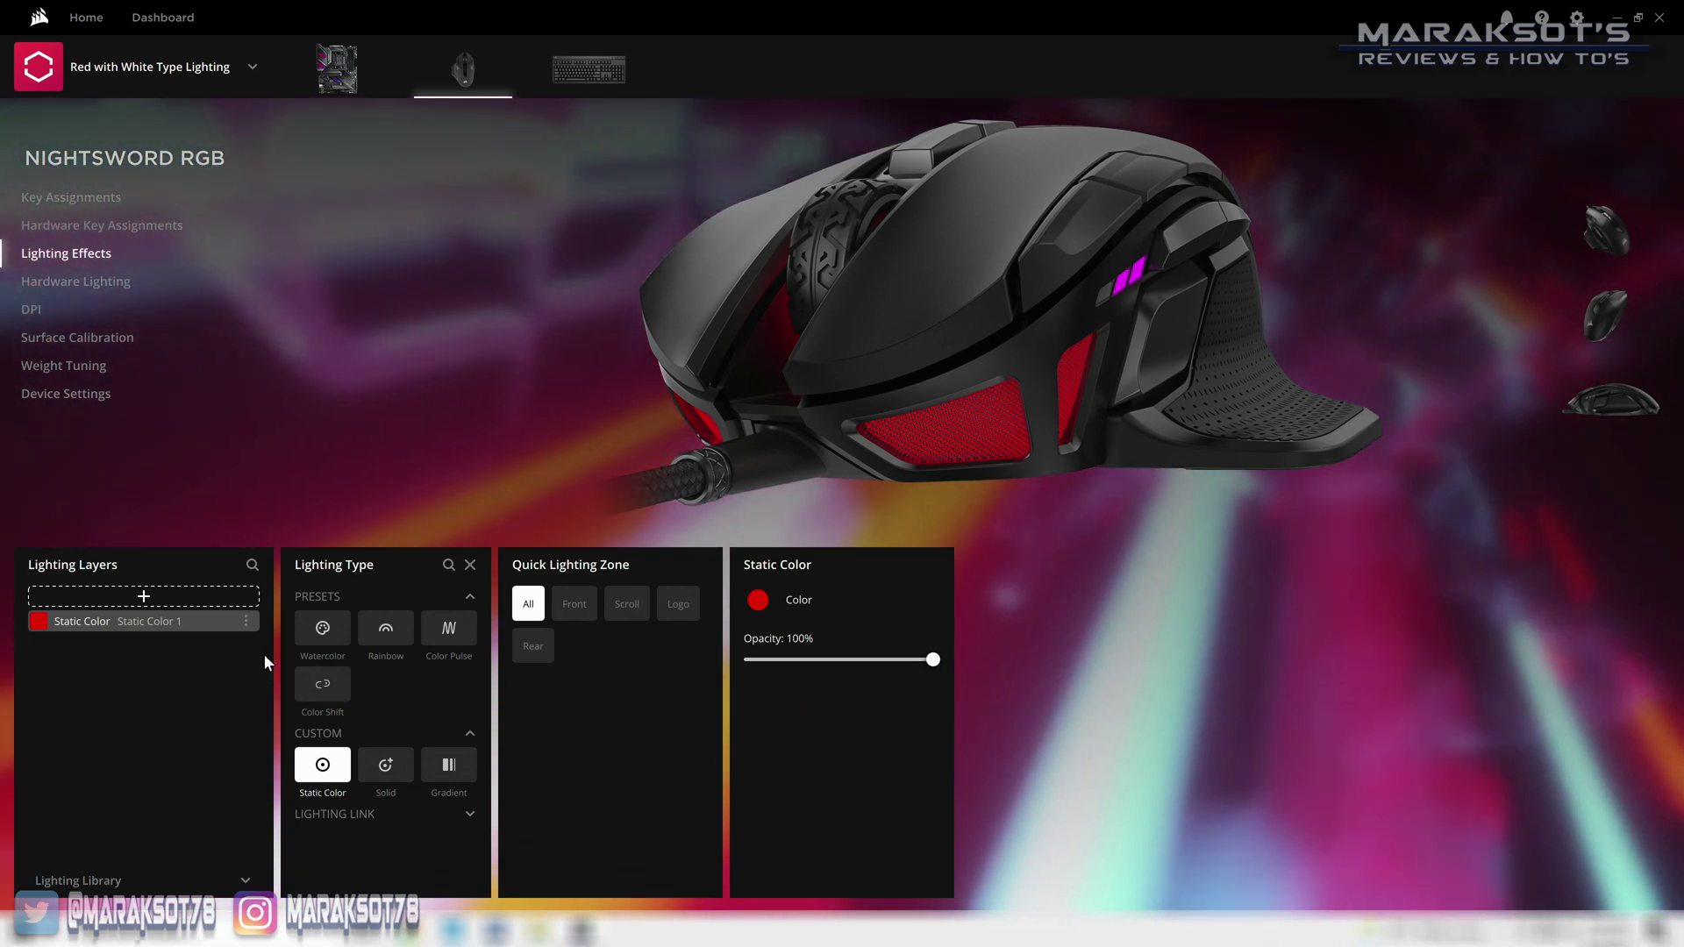
- Add a Solid layer to the mouse on the Front and Scroll zones with a white colour stop
{"action": "left_click", "coordinate": [145, 598]}
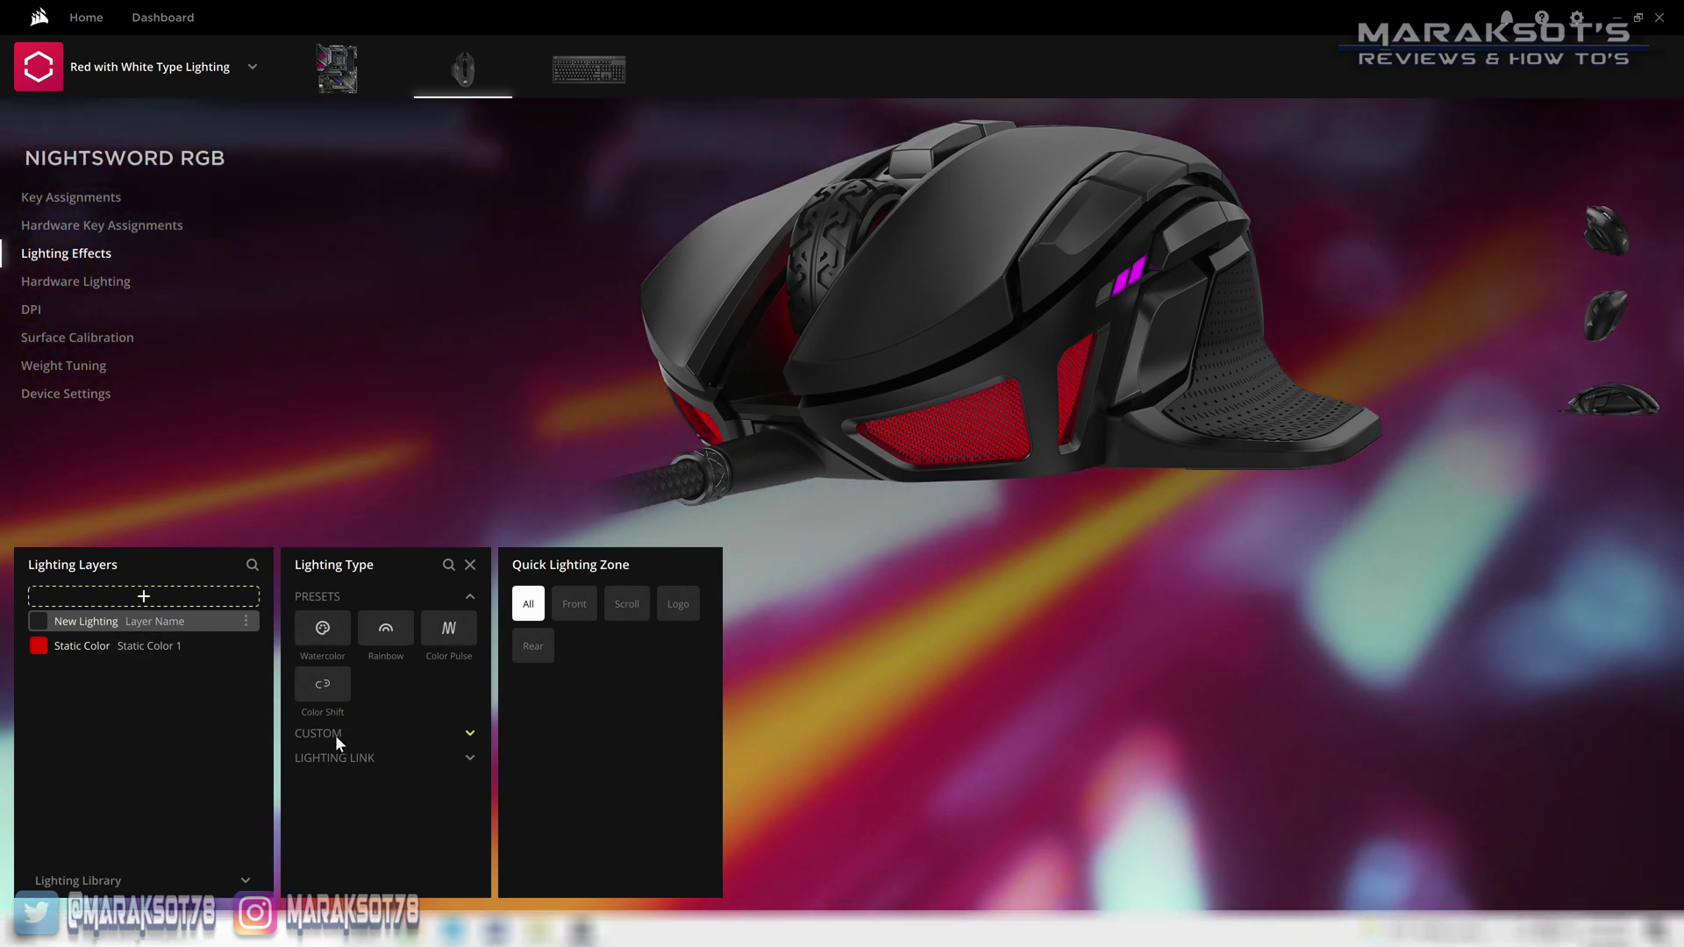
{"action": "left_click", "coordinate": [335, 734]}
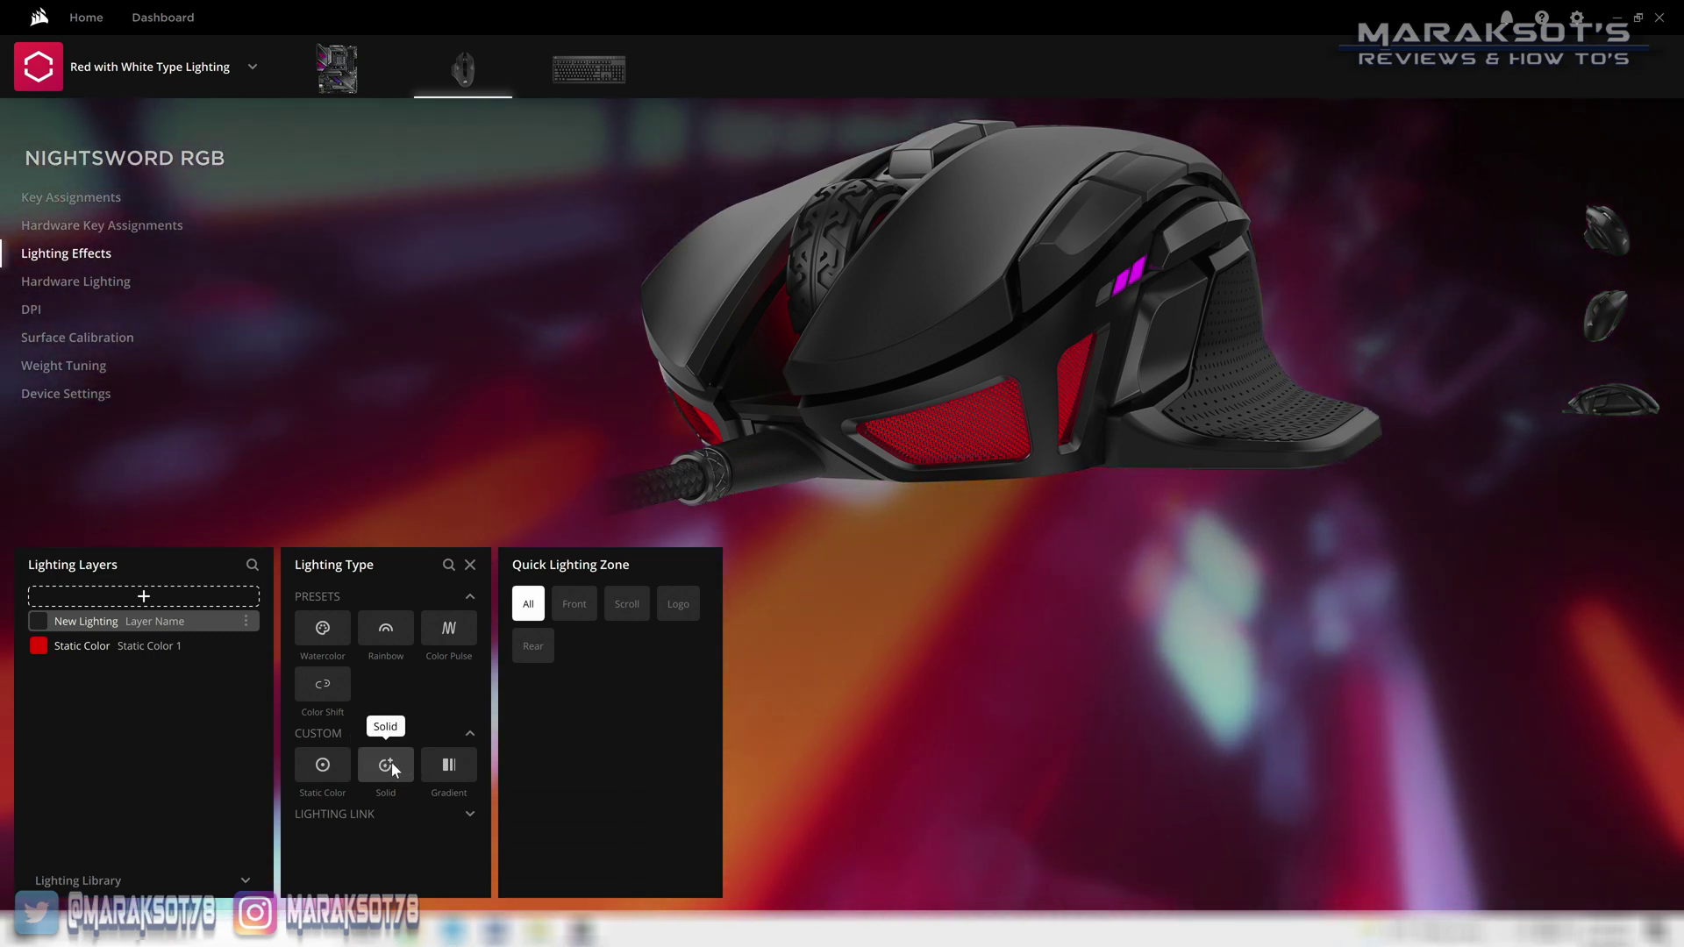
{"action": "left_click", "coordinate": [391, 763]}
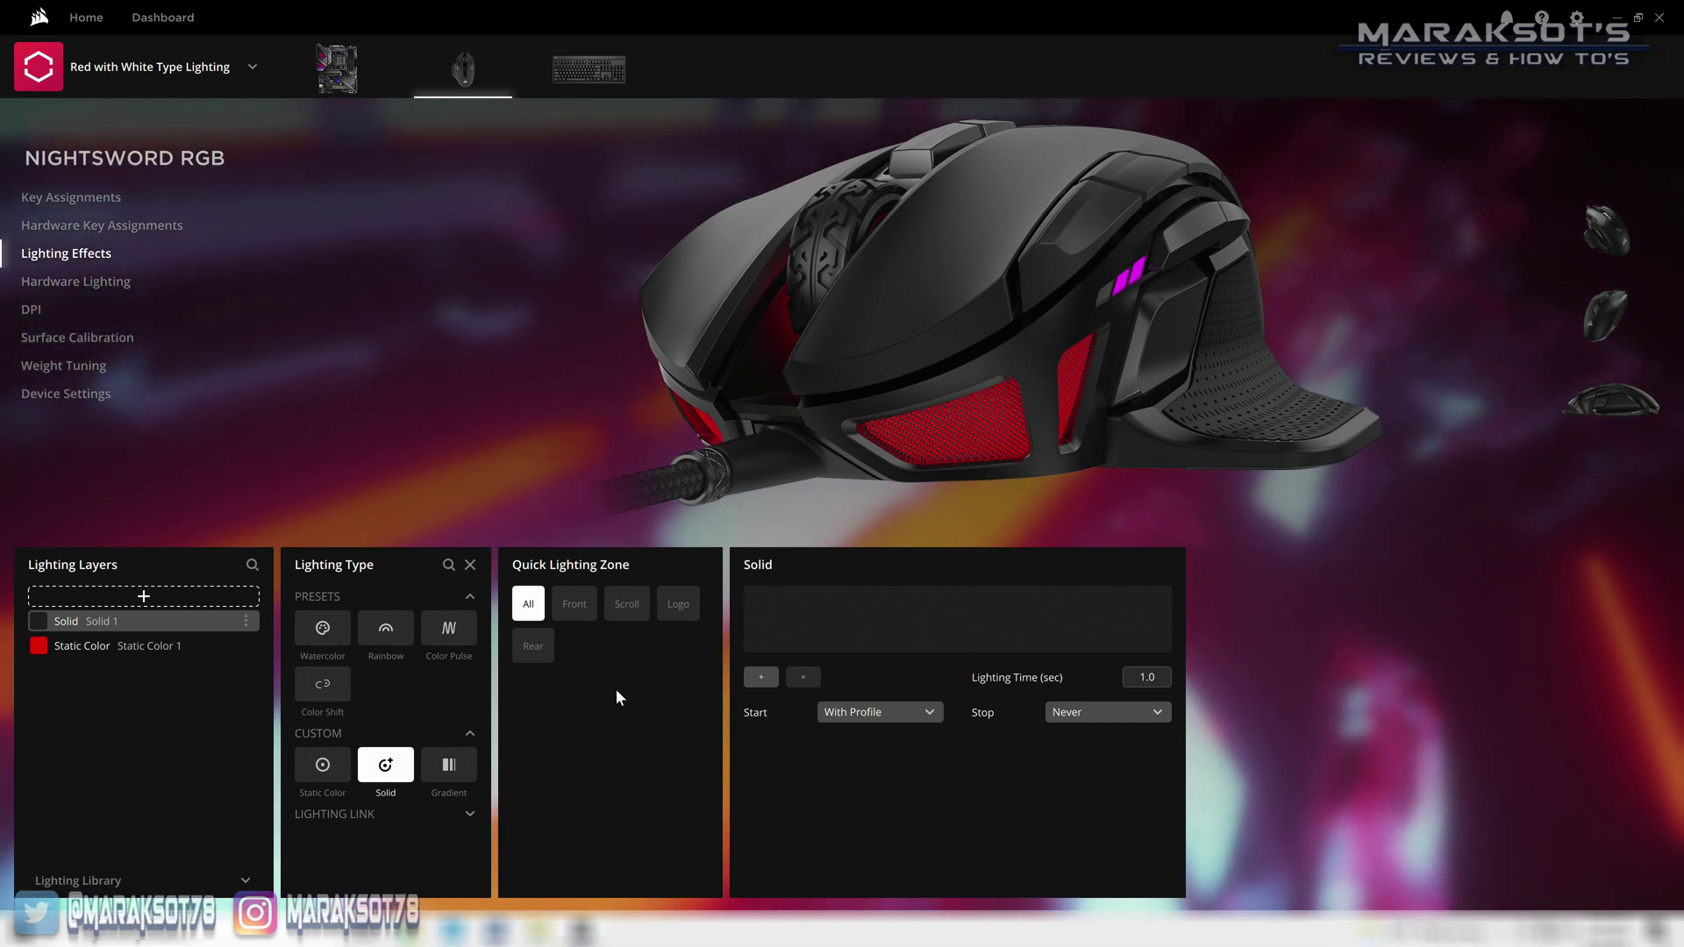
{"action": "left_click", "coordinate": [575, 603]}
{"action": "left_click", "coordinate": [627, 603]}
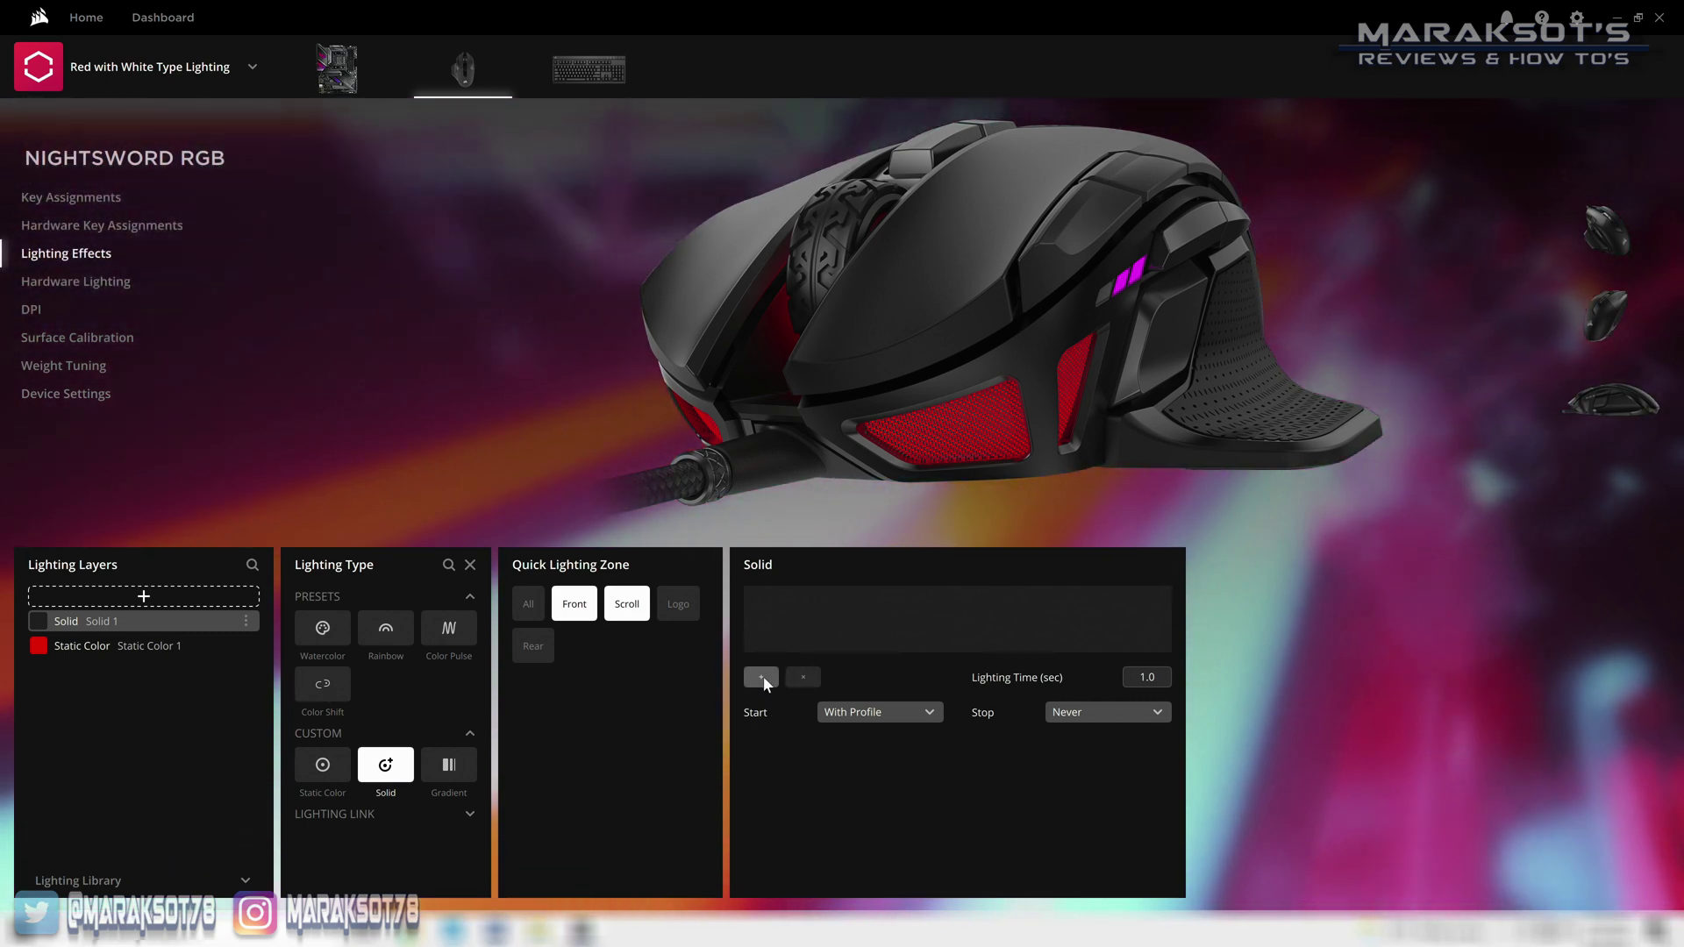
{"action": "left_click", "coordinate": [762, 678]}
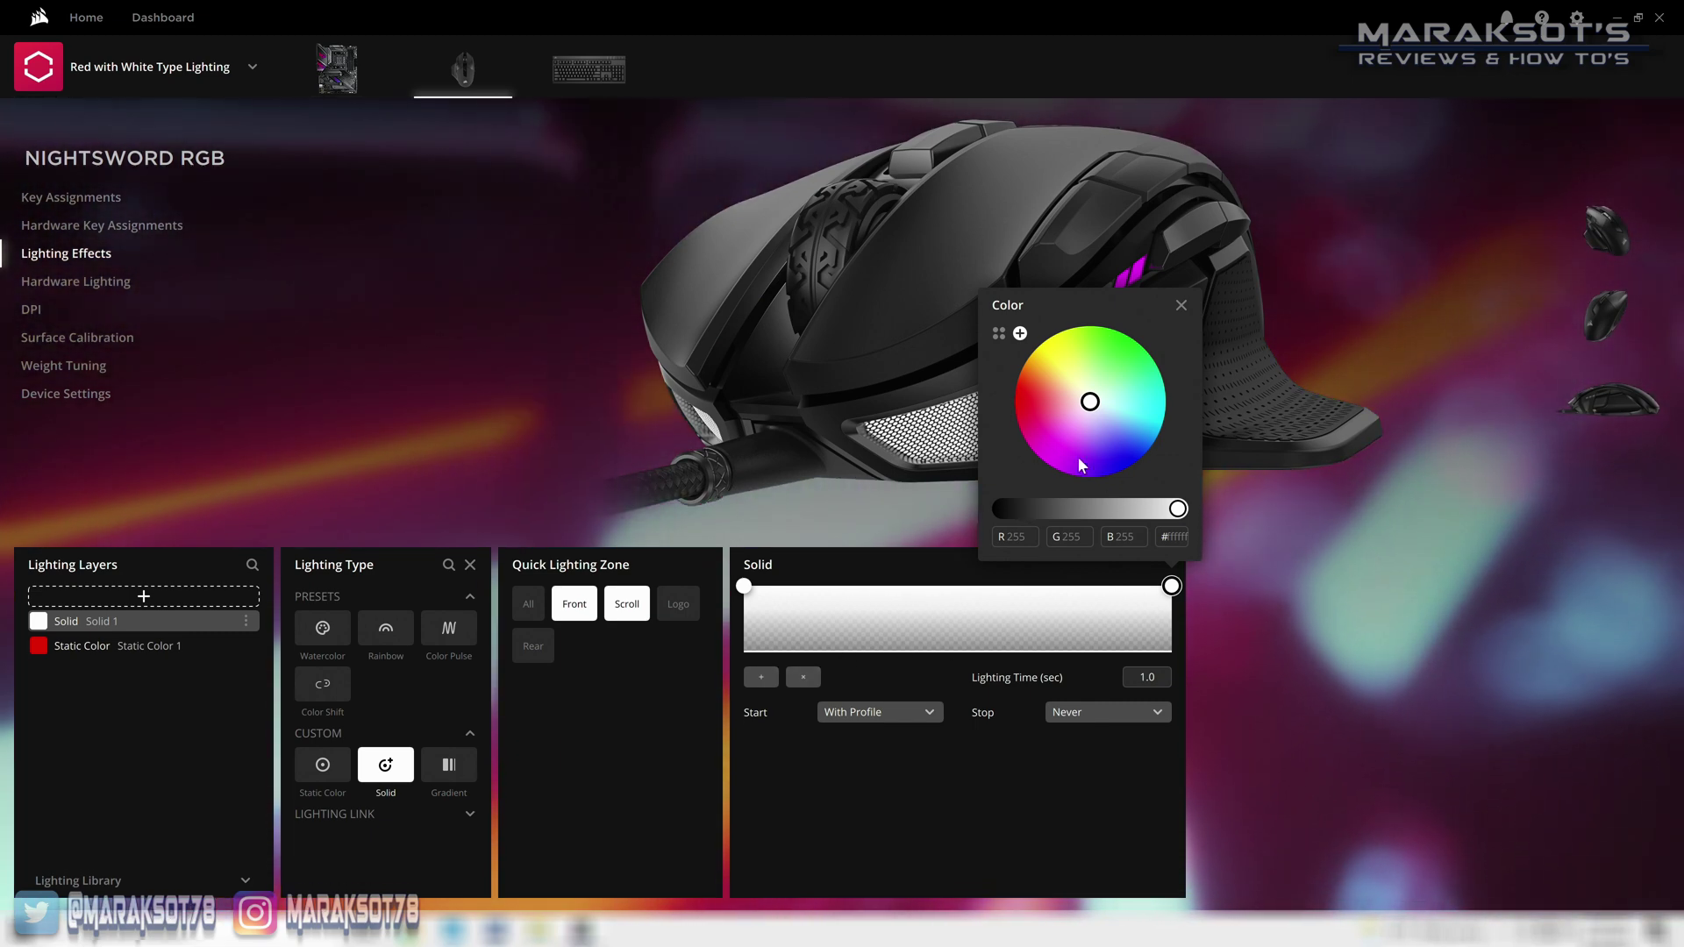
- Try red as the Solid gradient's starting colour, then set it back to white
{"action": "left_click", "coordinate": [744, 586]}
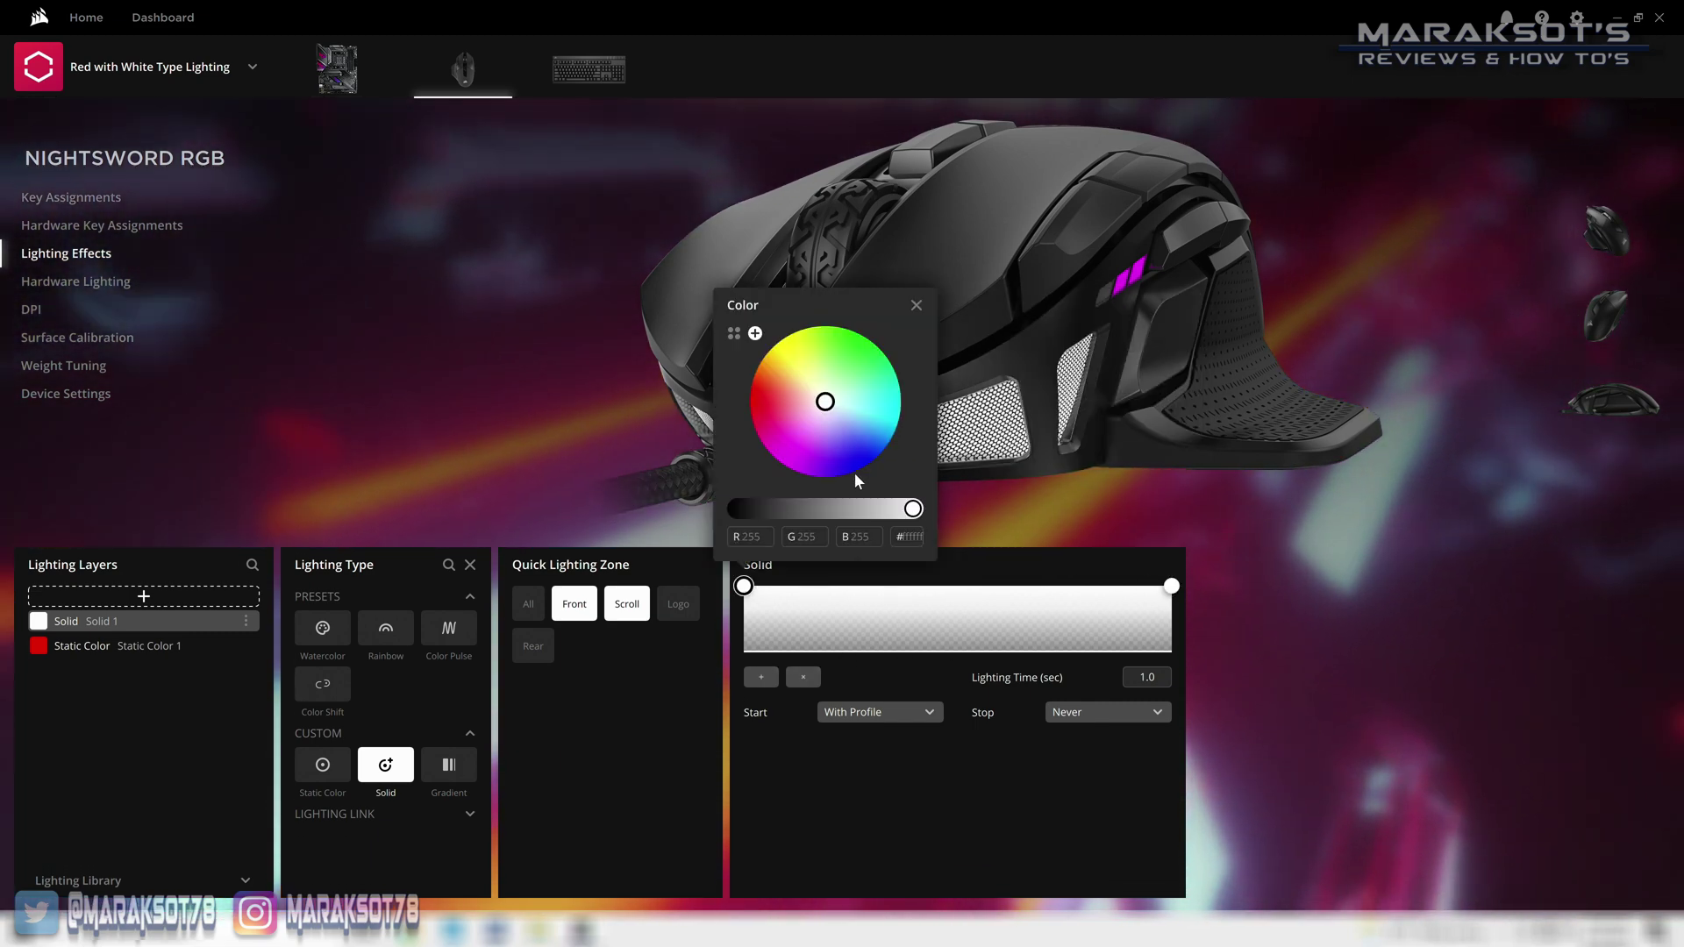
{"action": "left_click", "coordinate": [762, 406]}
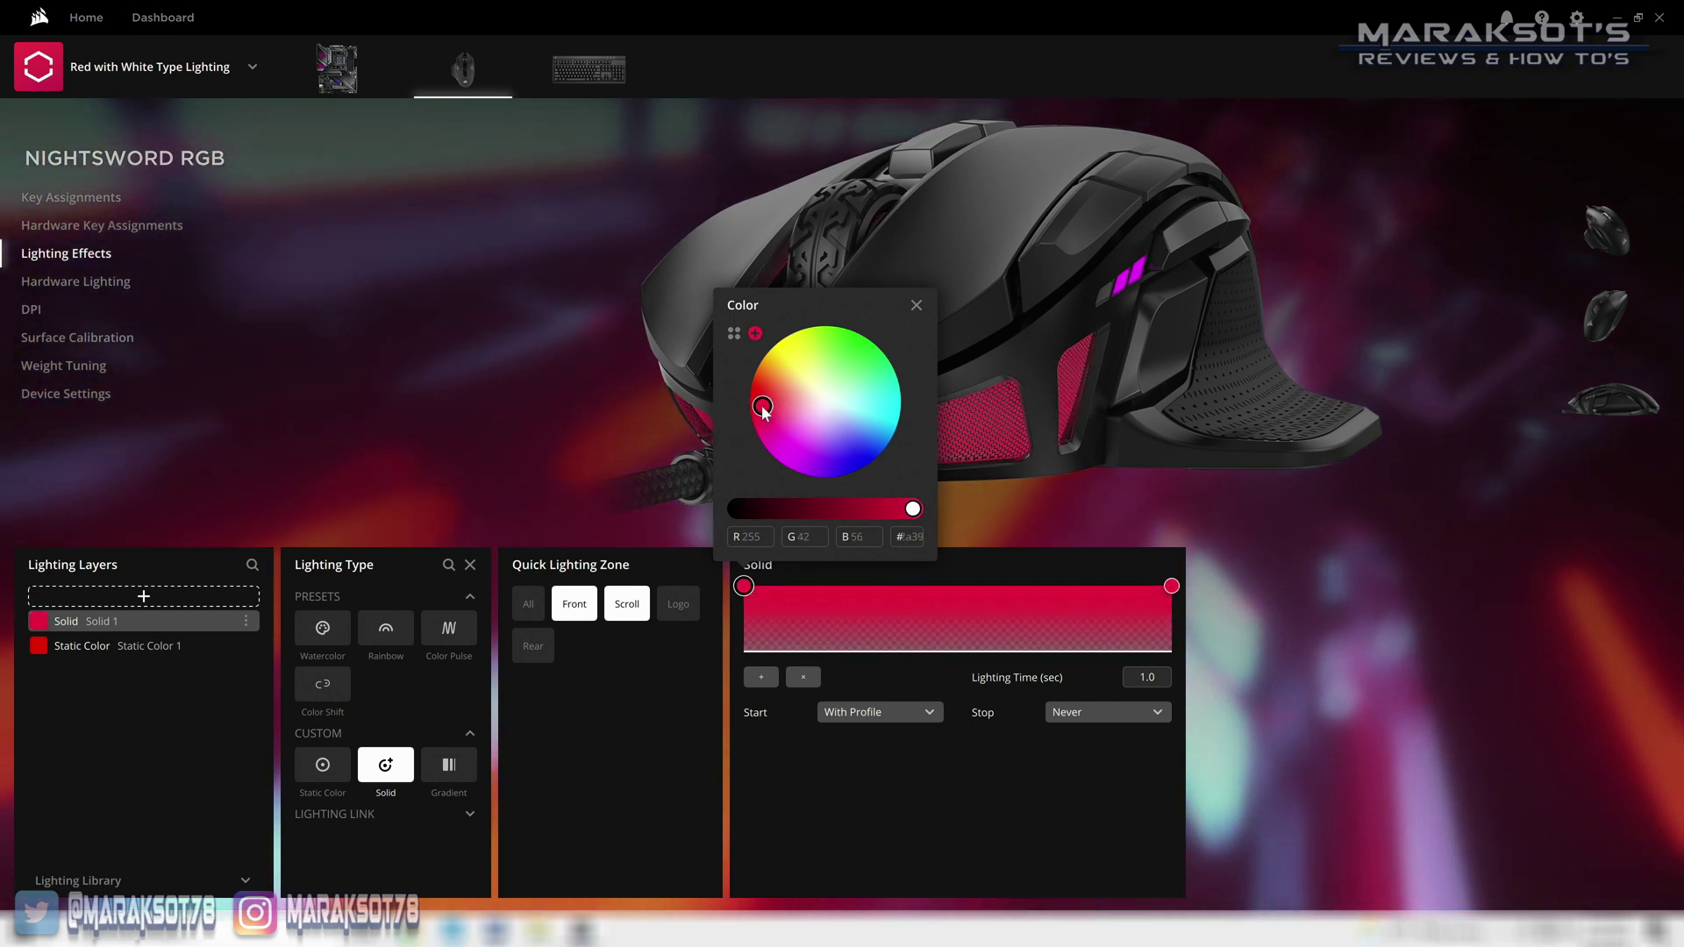
{"action": "left_click", "coordinate": [734, 333]}
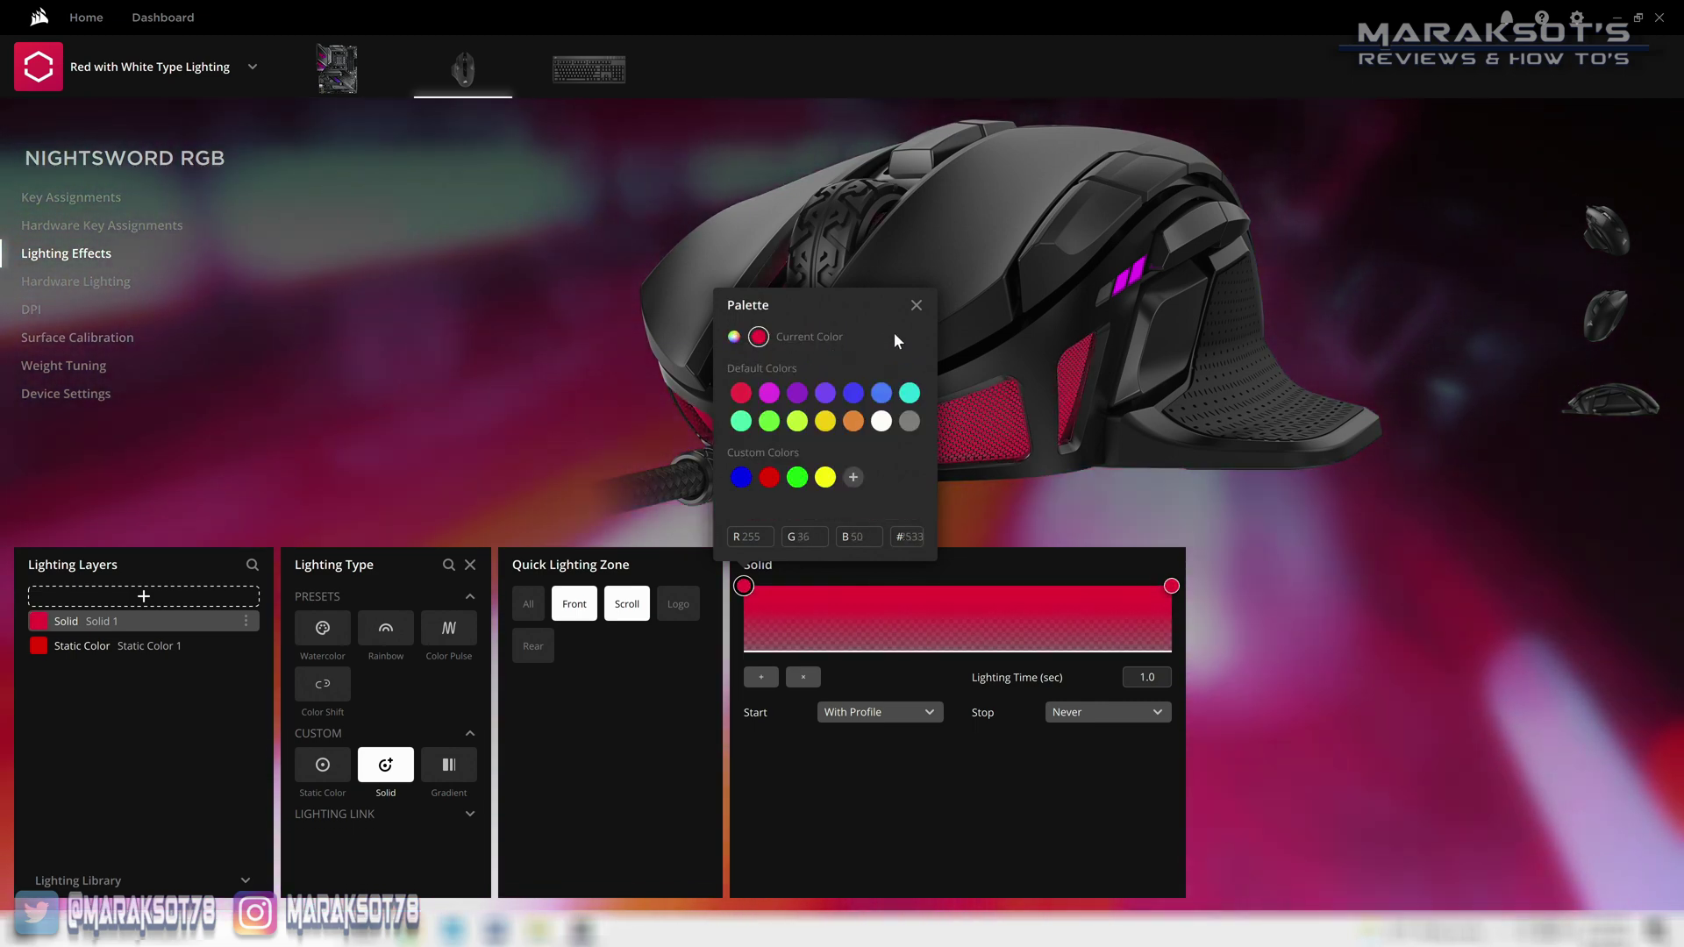
{"action": "left_click", "coordinate": [916, 305]}
{"action": "left_click", "coordinate": [744, 586]}
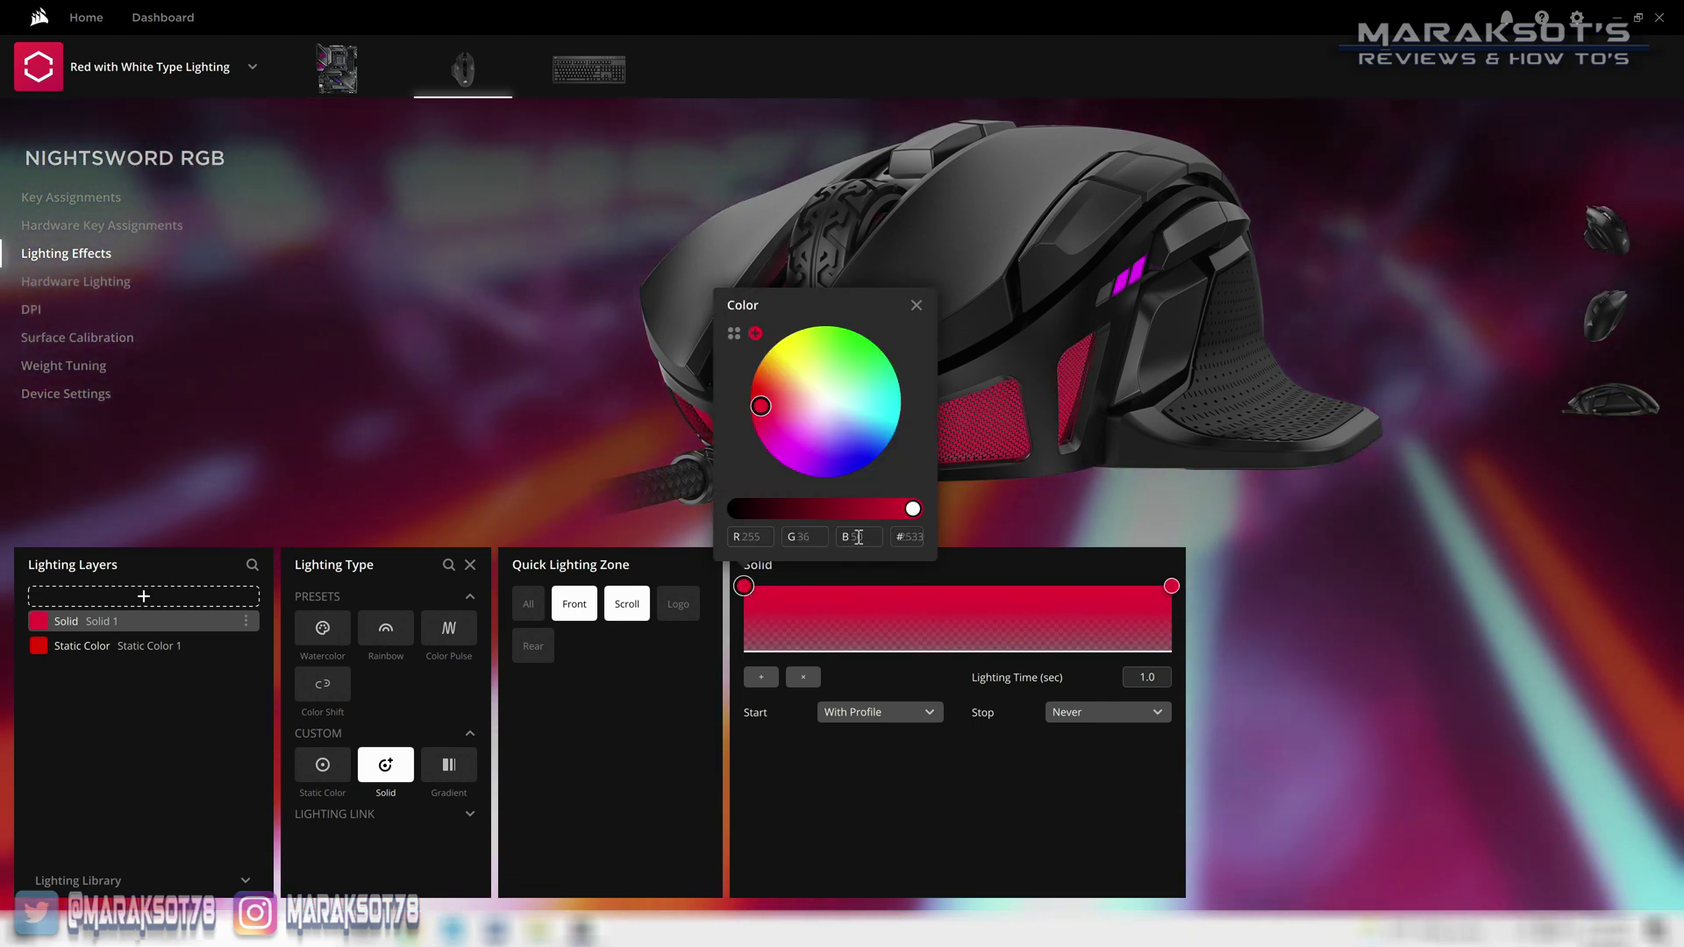
{"action": "left_click", "coordinate": [737, 335]}
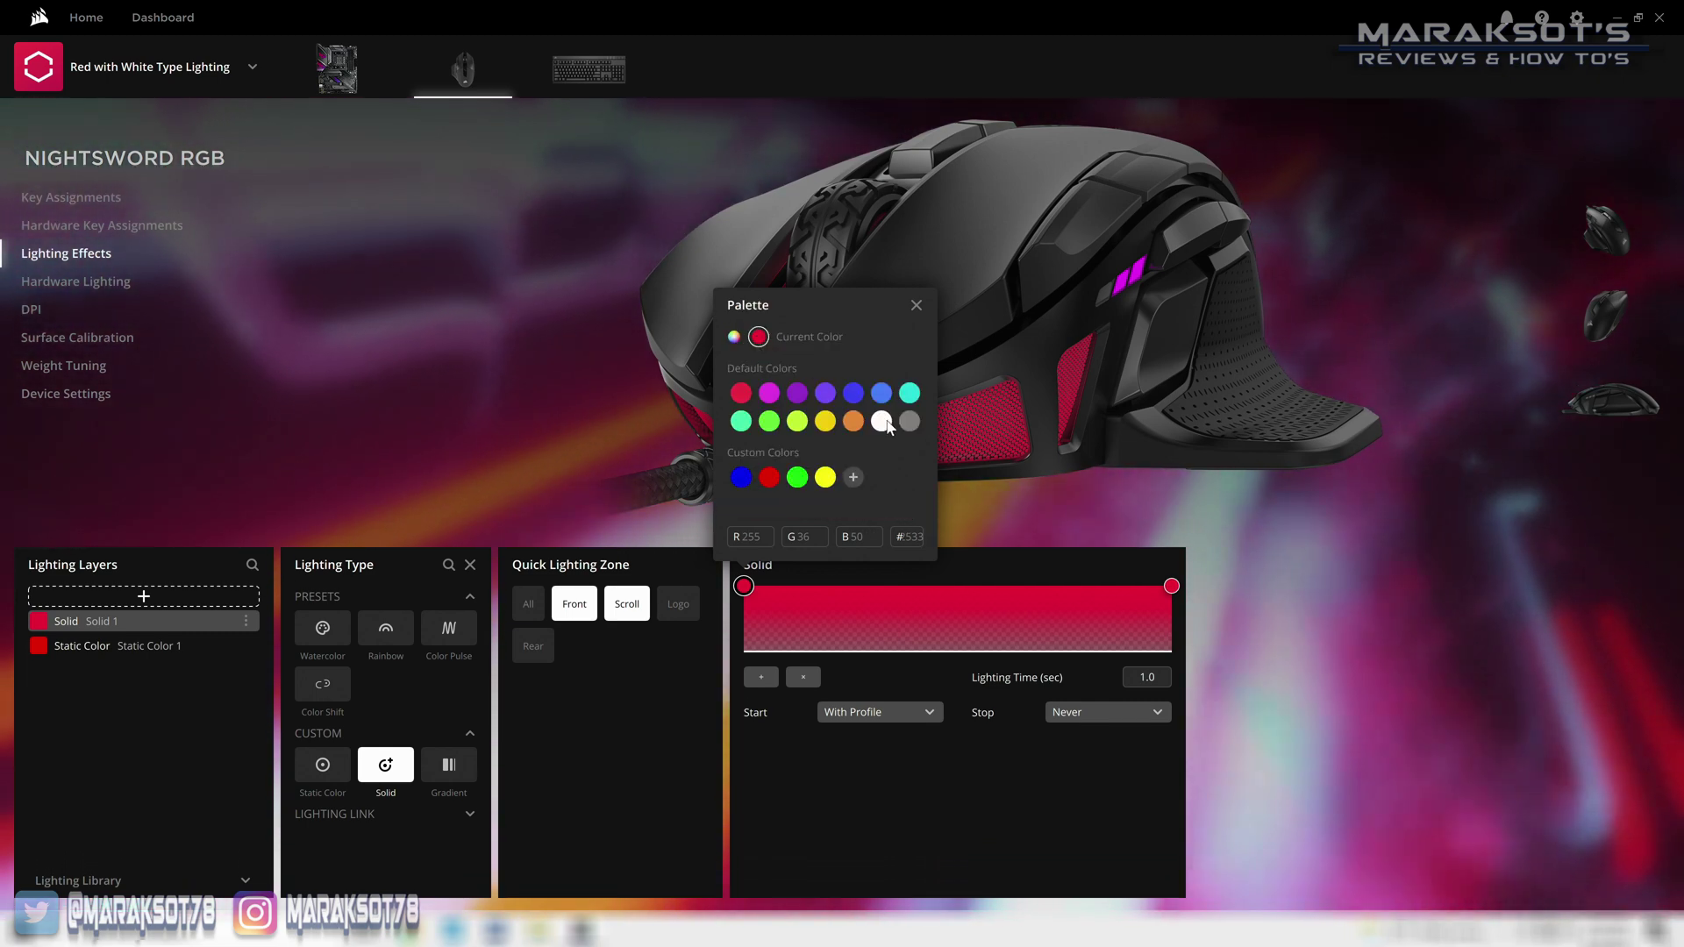
{"action": "left_click", "coordinate": [882, 421]}
- Make the Solid effect start On Key Pressed and stop On Key Release, then switch to the STRAFE RGB keyboard
{"action": "left_click", "coordinate": [916, 305]}
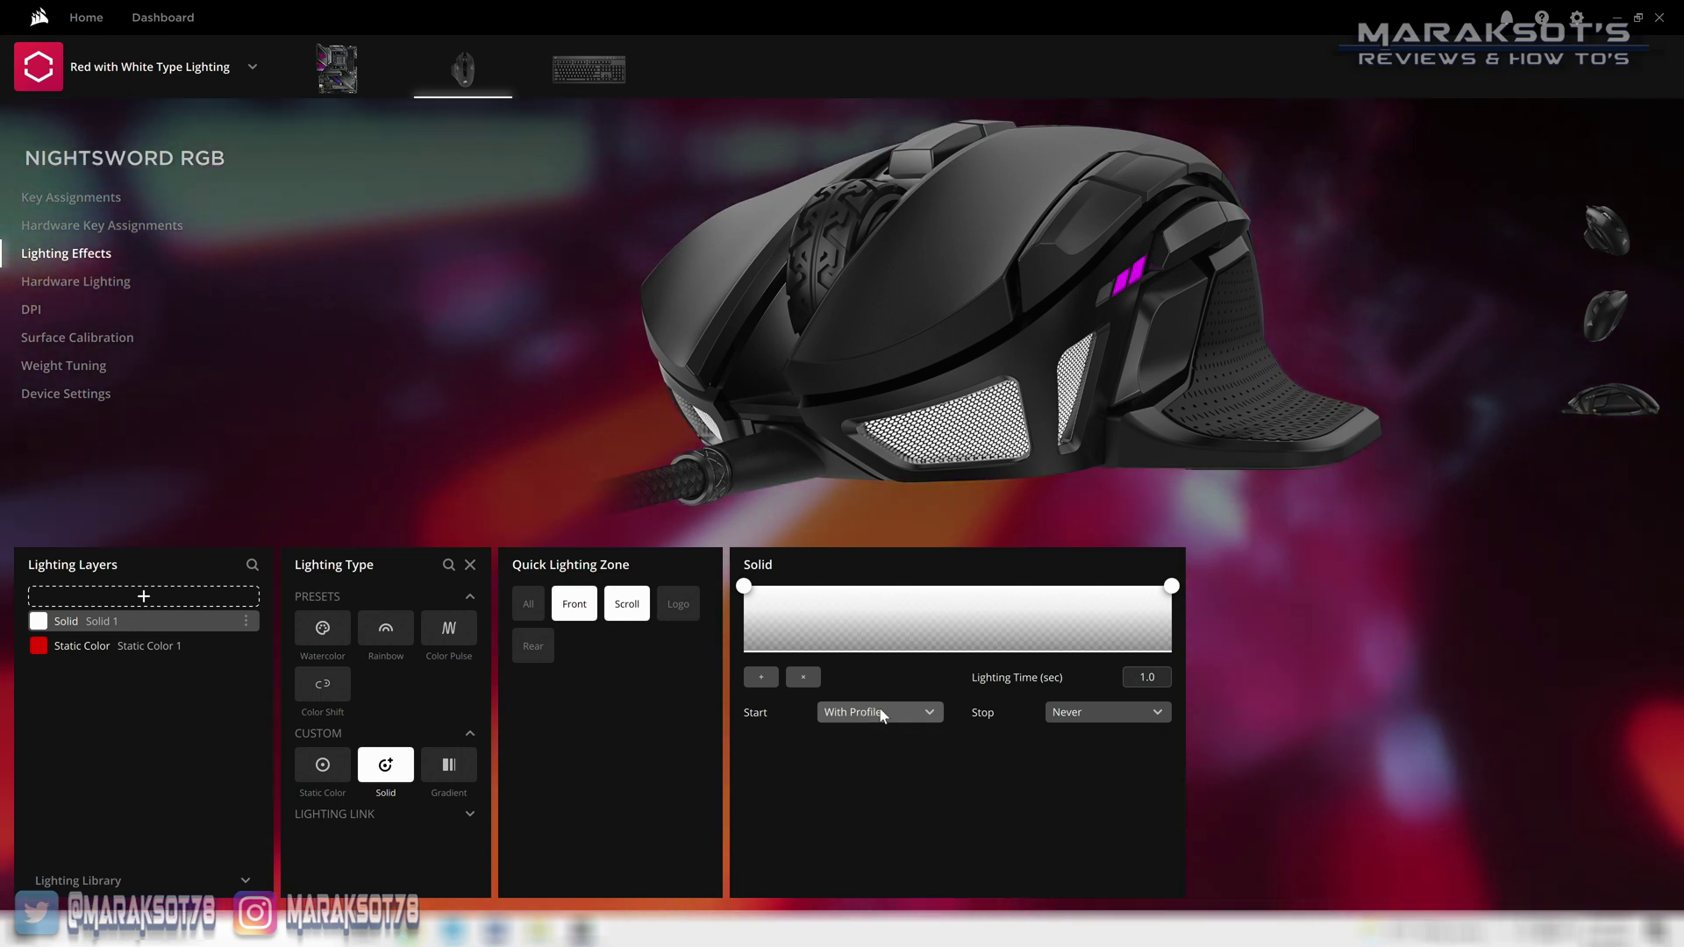
{"action": "left_click", "coordinate": [1141, 677]}
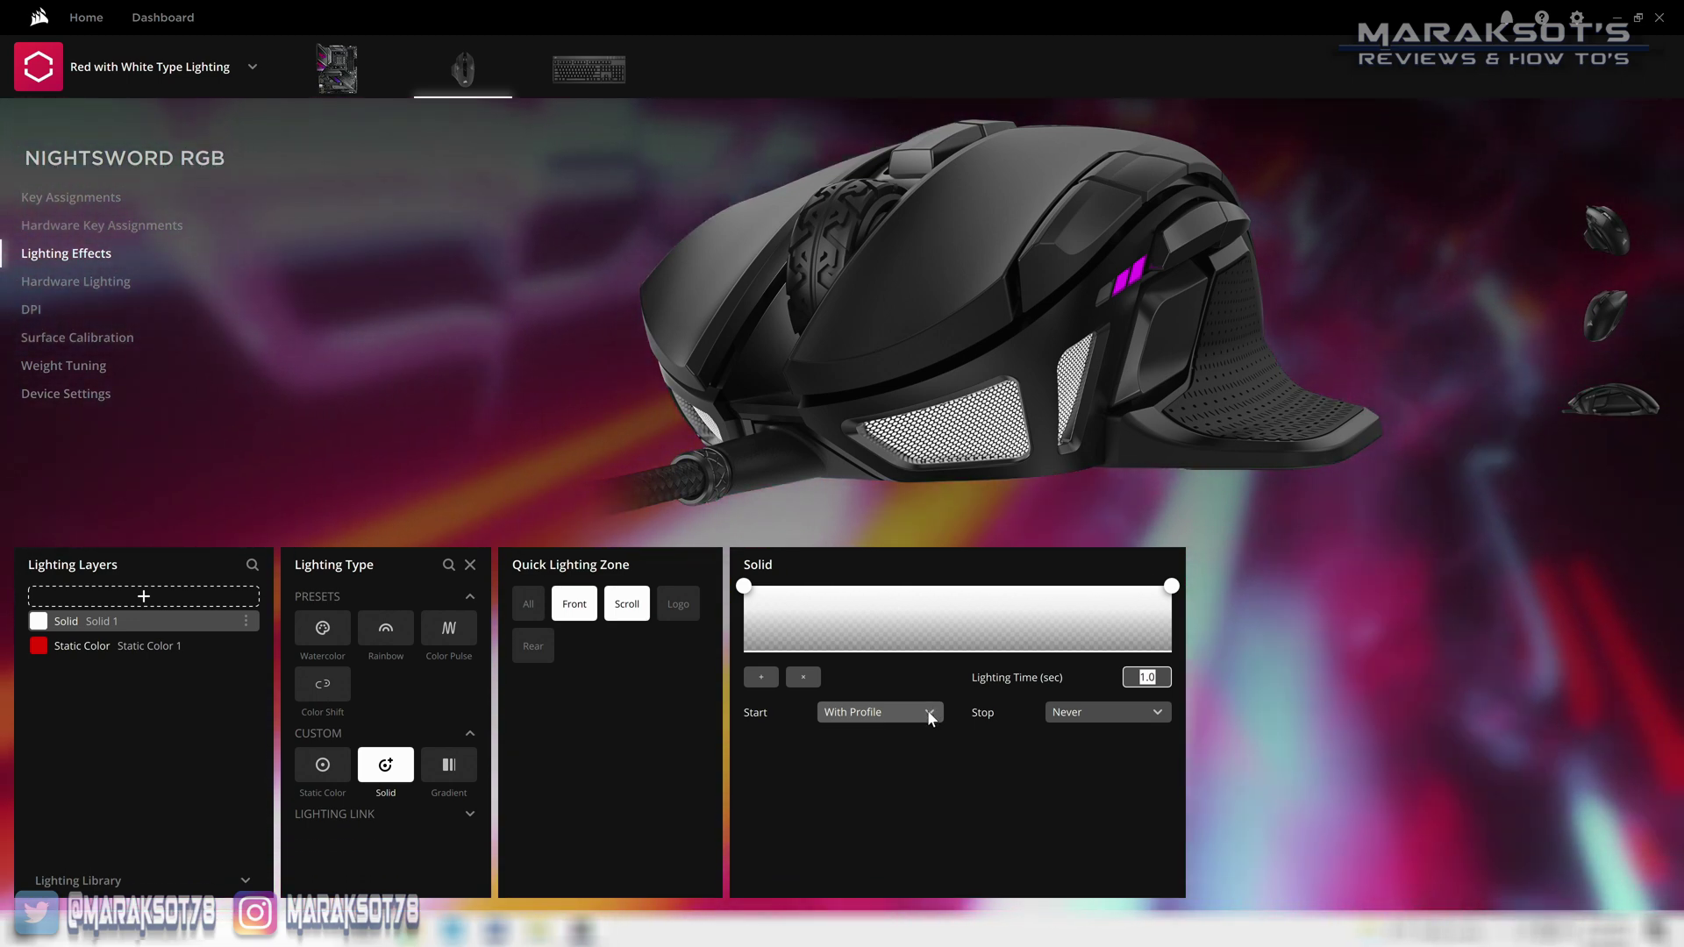
{"action": "left_click", "coordinate": [931, 714]}
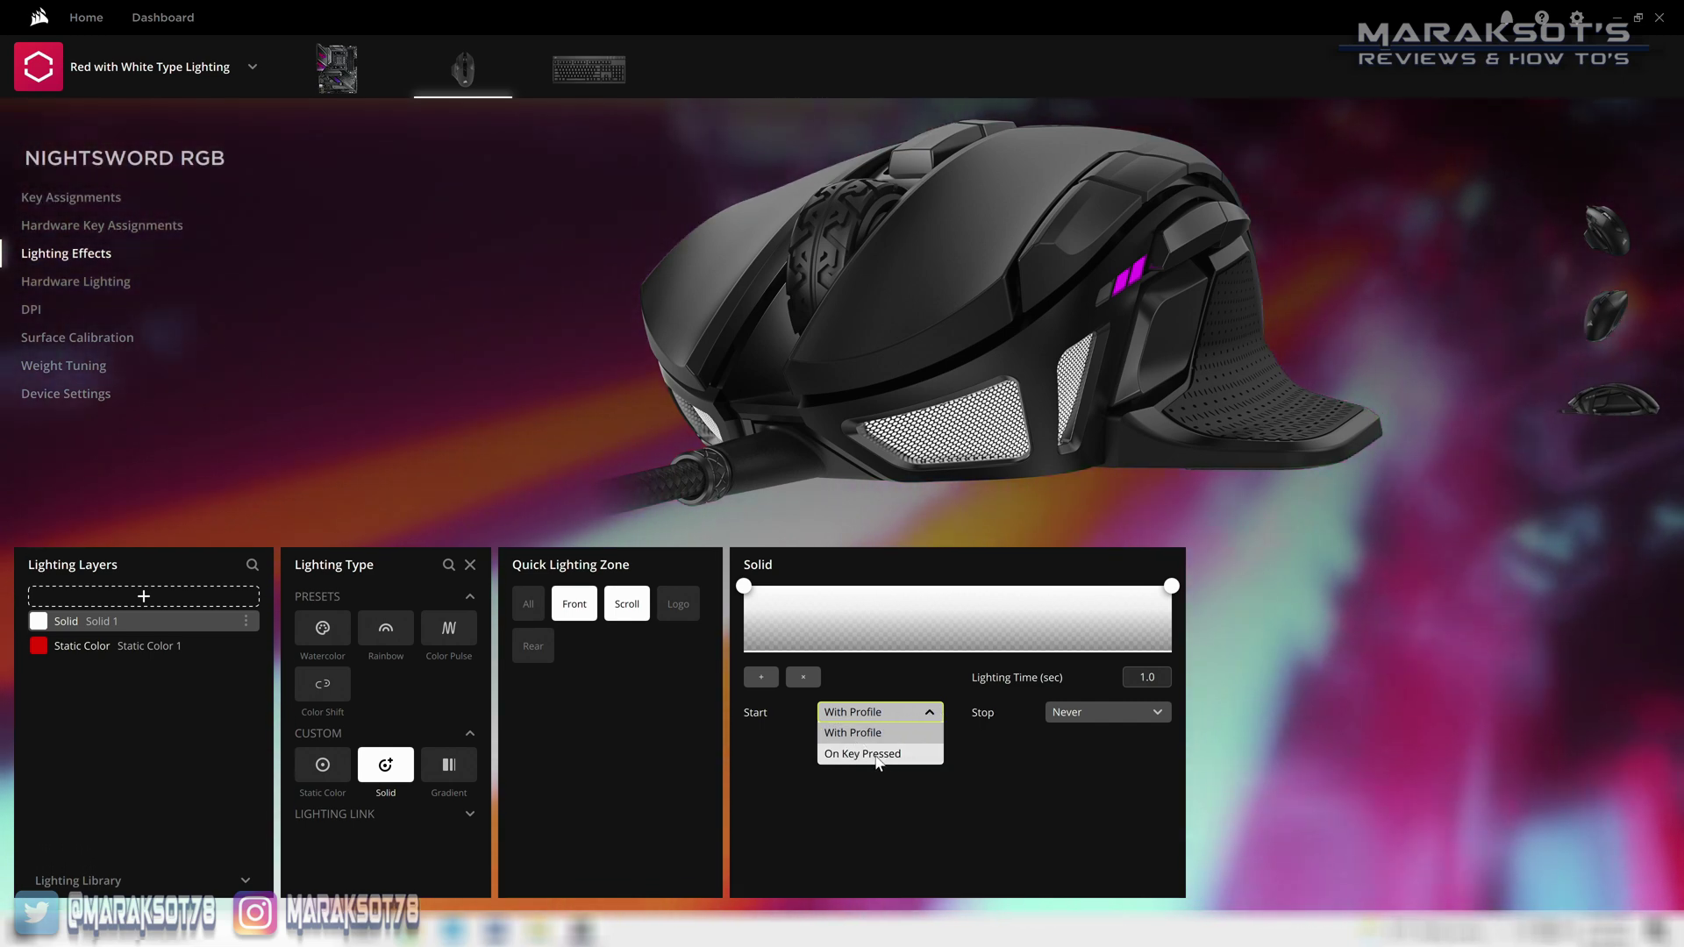
{"action": "left_click", "coordinate": [878, 755]}
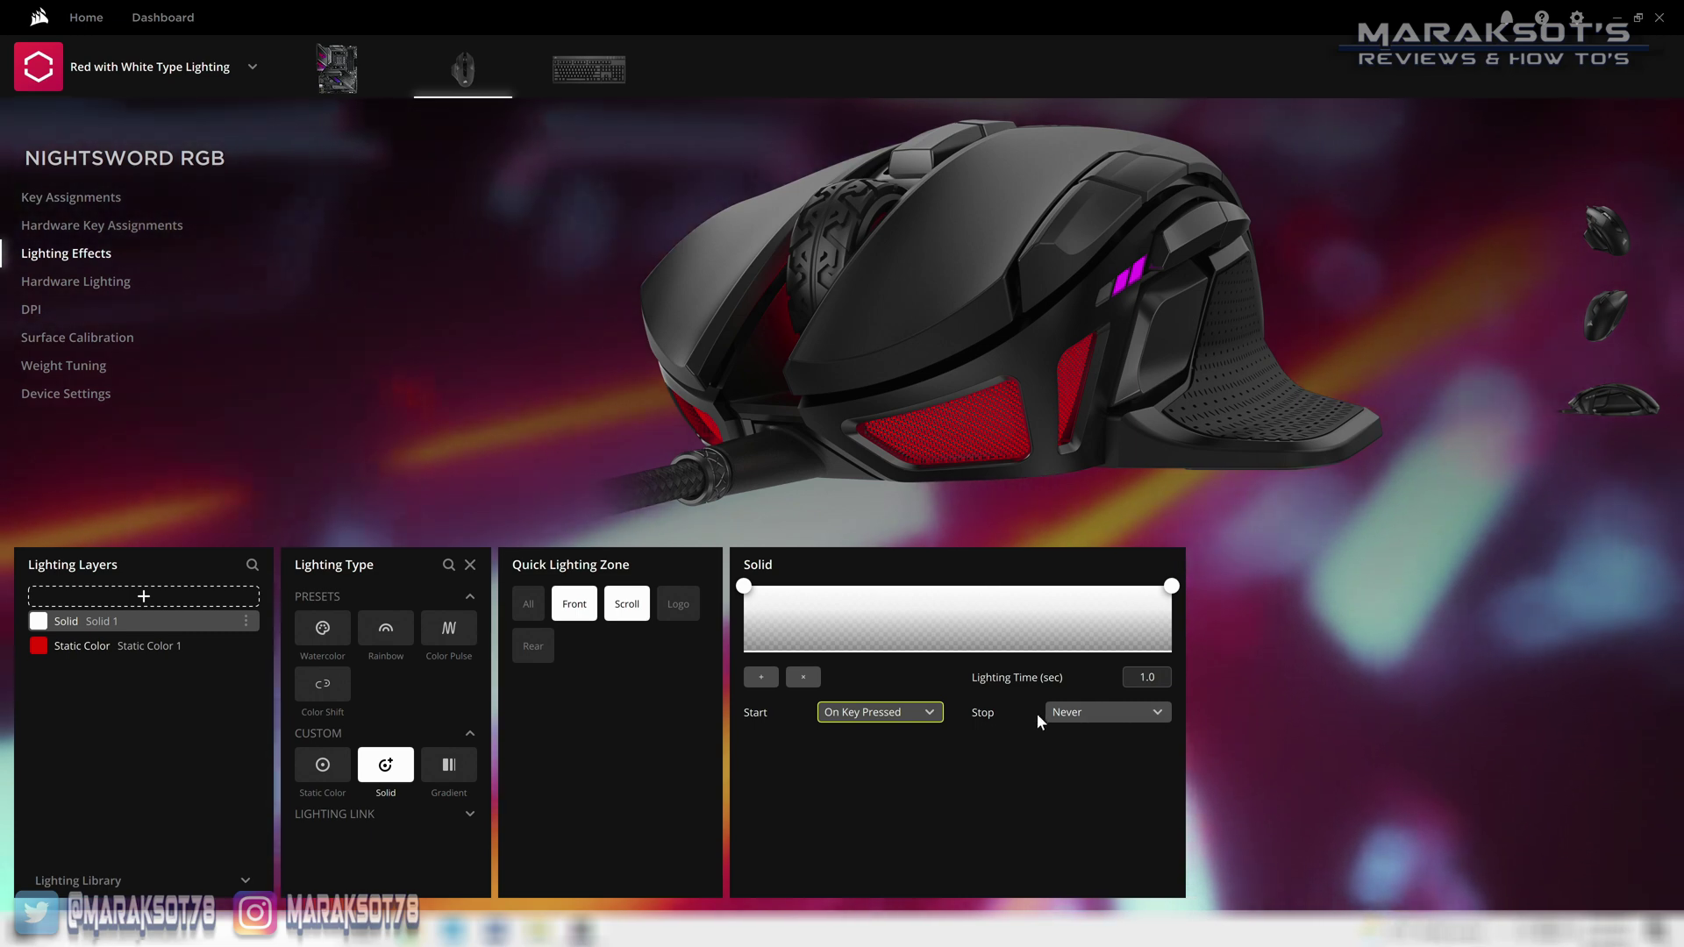
{"action": "left_click", "coordinate": [1096, 714]}
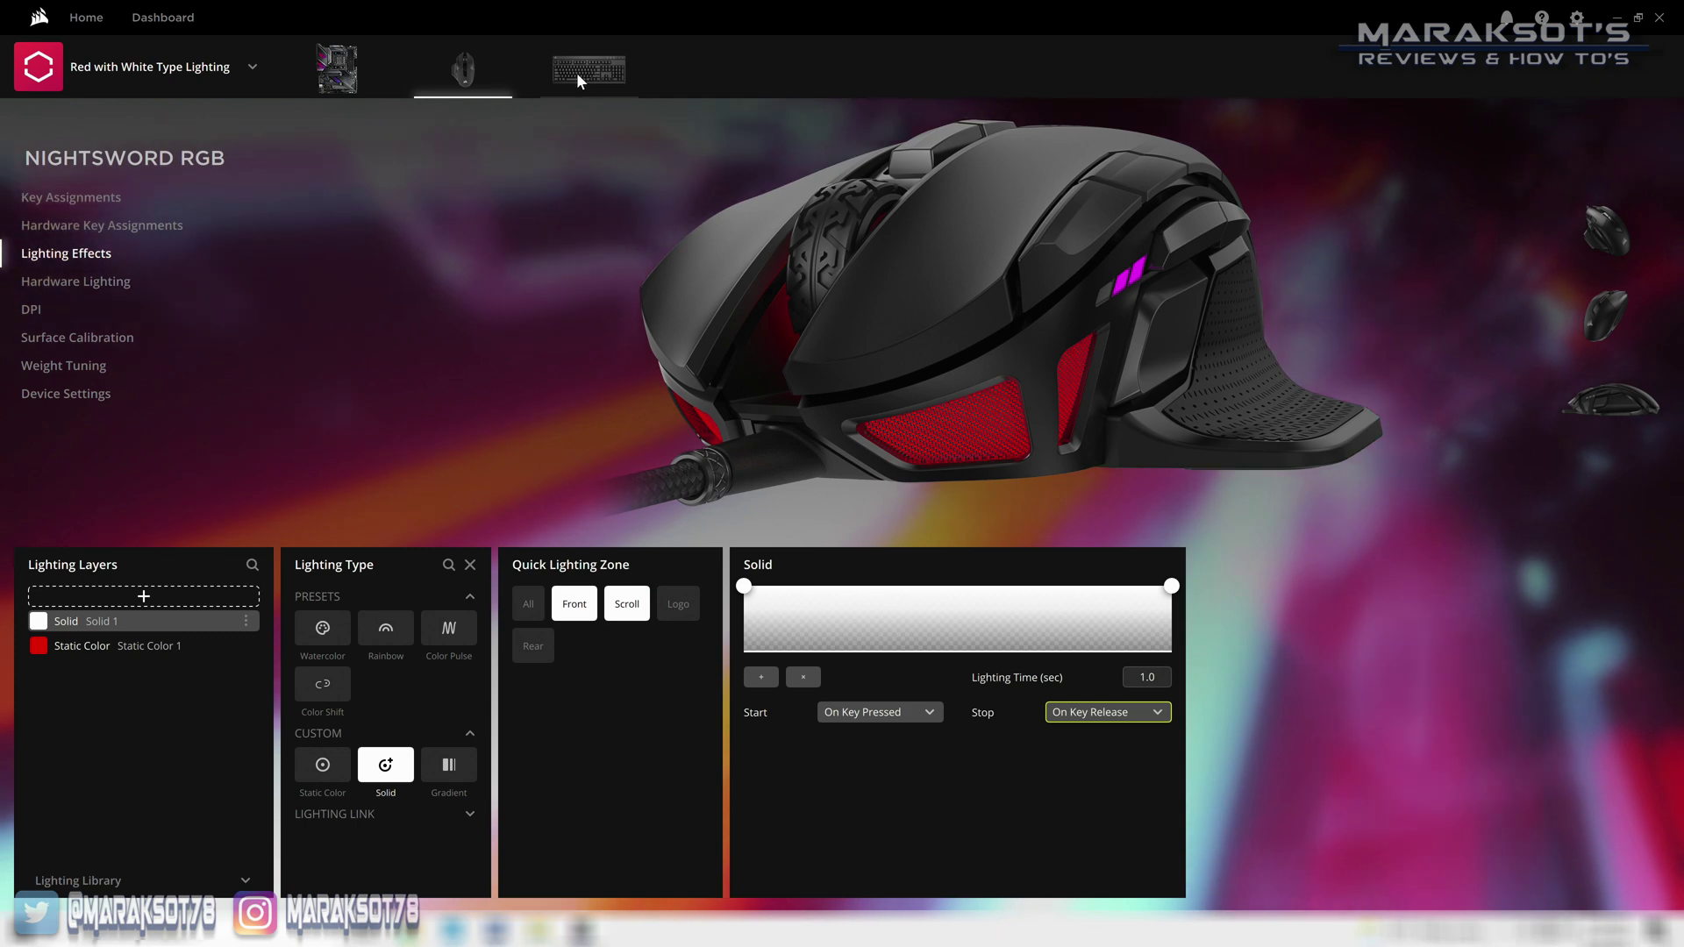
{"action": "left_click", "coordinate": [599, 70]}
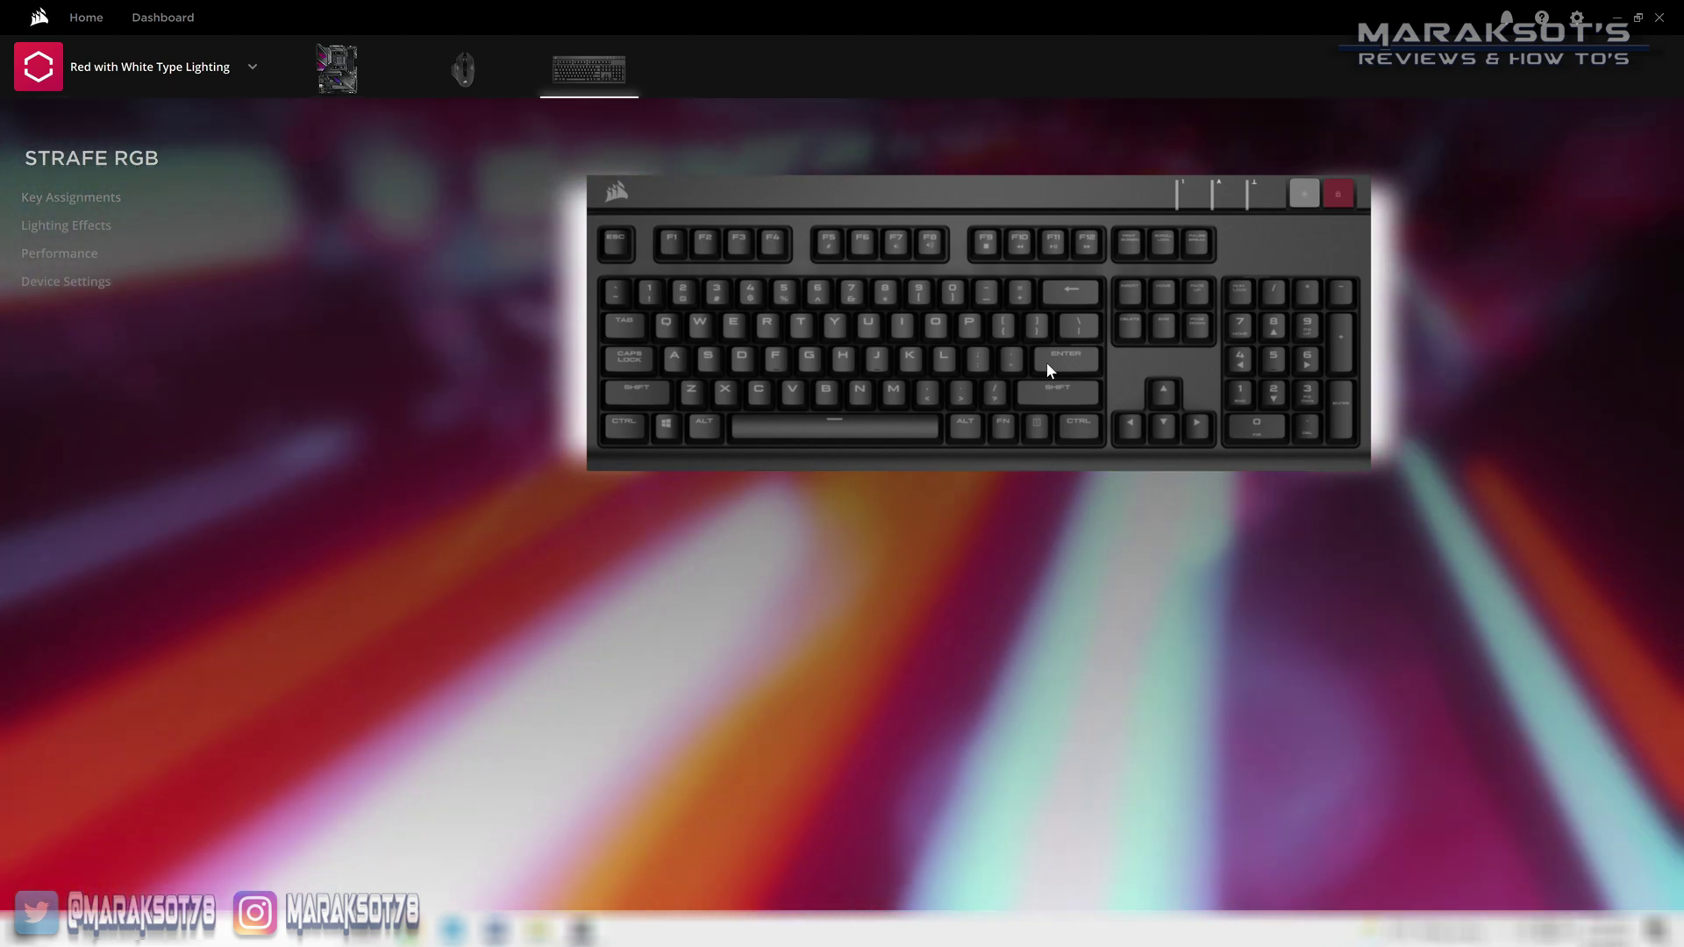
- Add a keyboard lighting layer, preview Rainbow Wave, Spiral Rainbow, Color Pulse and Color Wave, then reveal CUSTOM types
{"action": "left_click", "coordinate": [95, 226]}
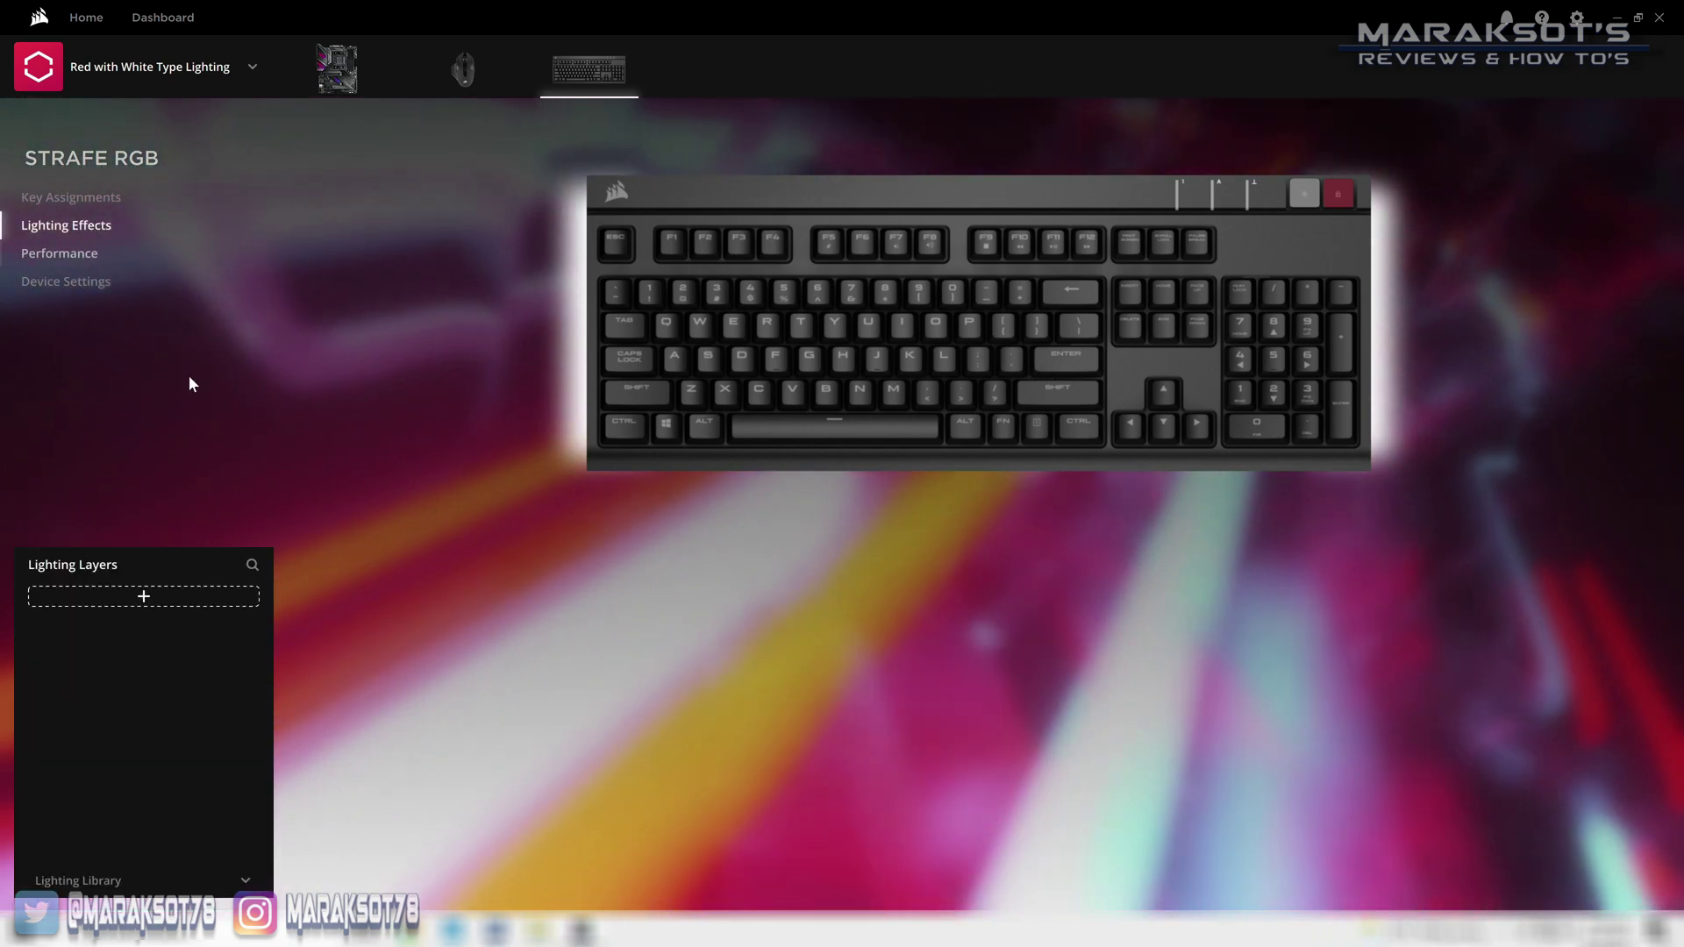
{"action": "left_click", "coordinate": [144, 599]}
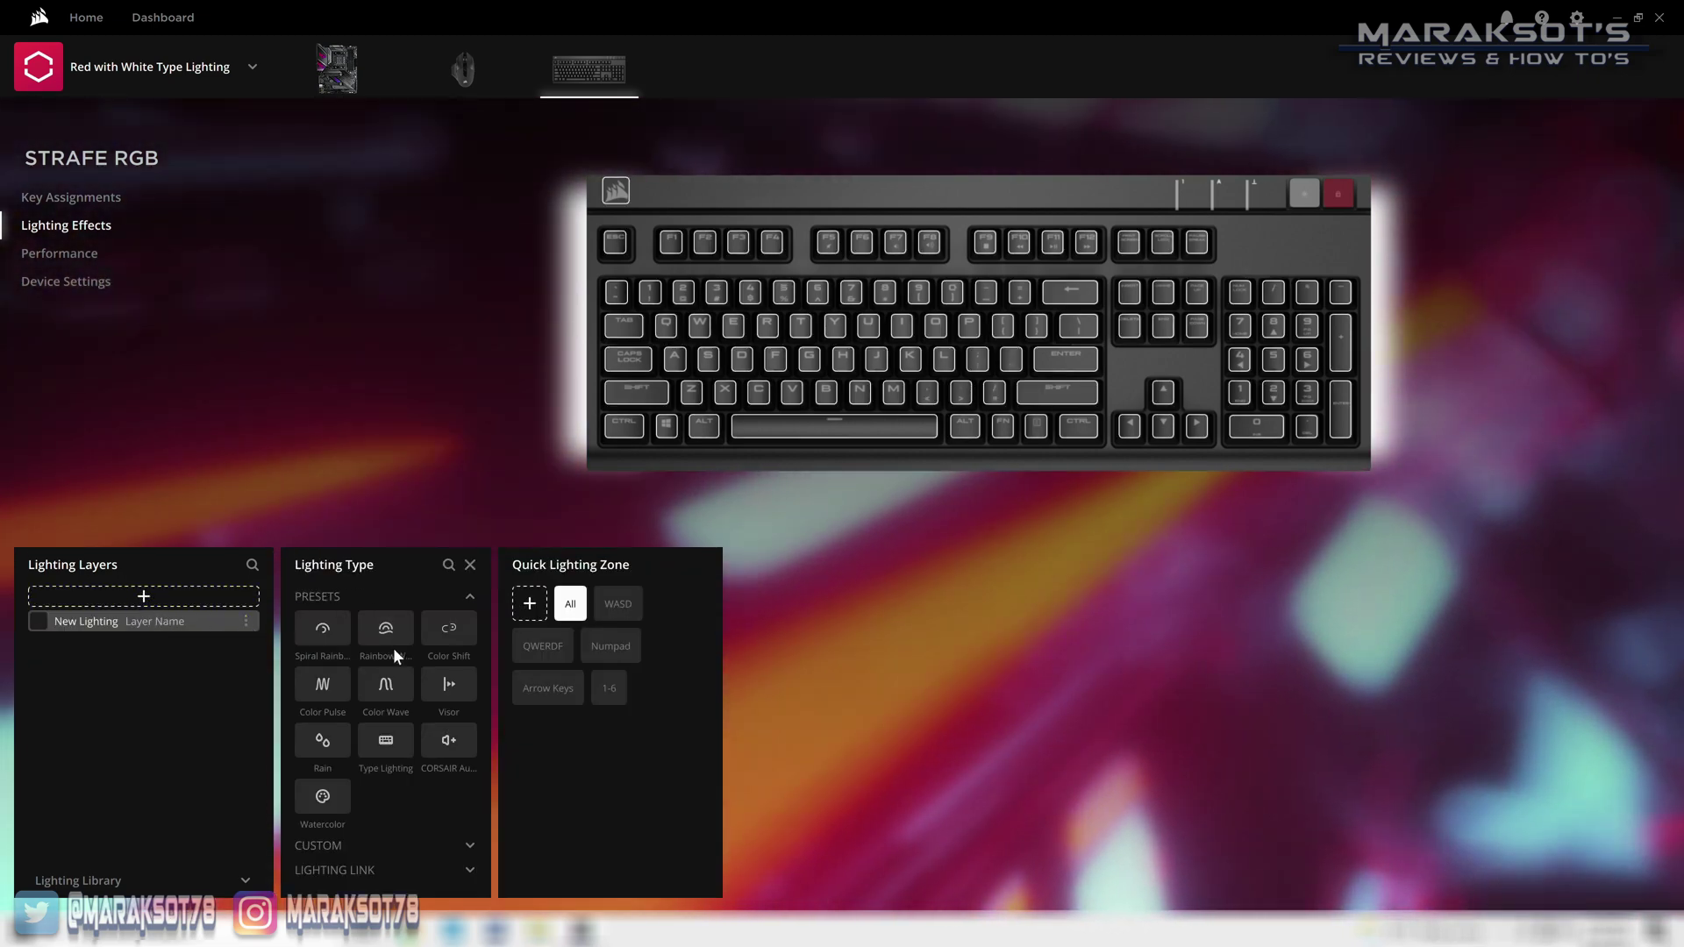
{"action": "left_click", "coordinate": [370, 647]}
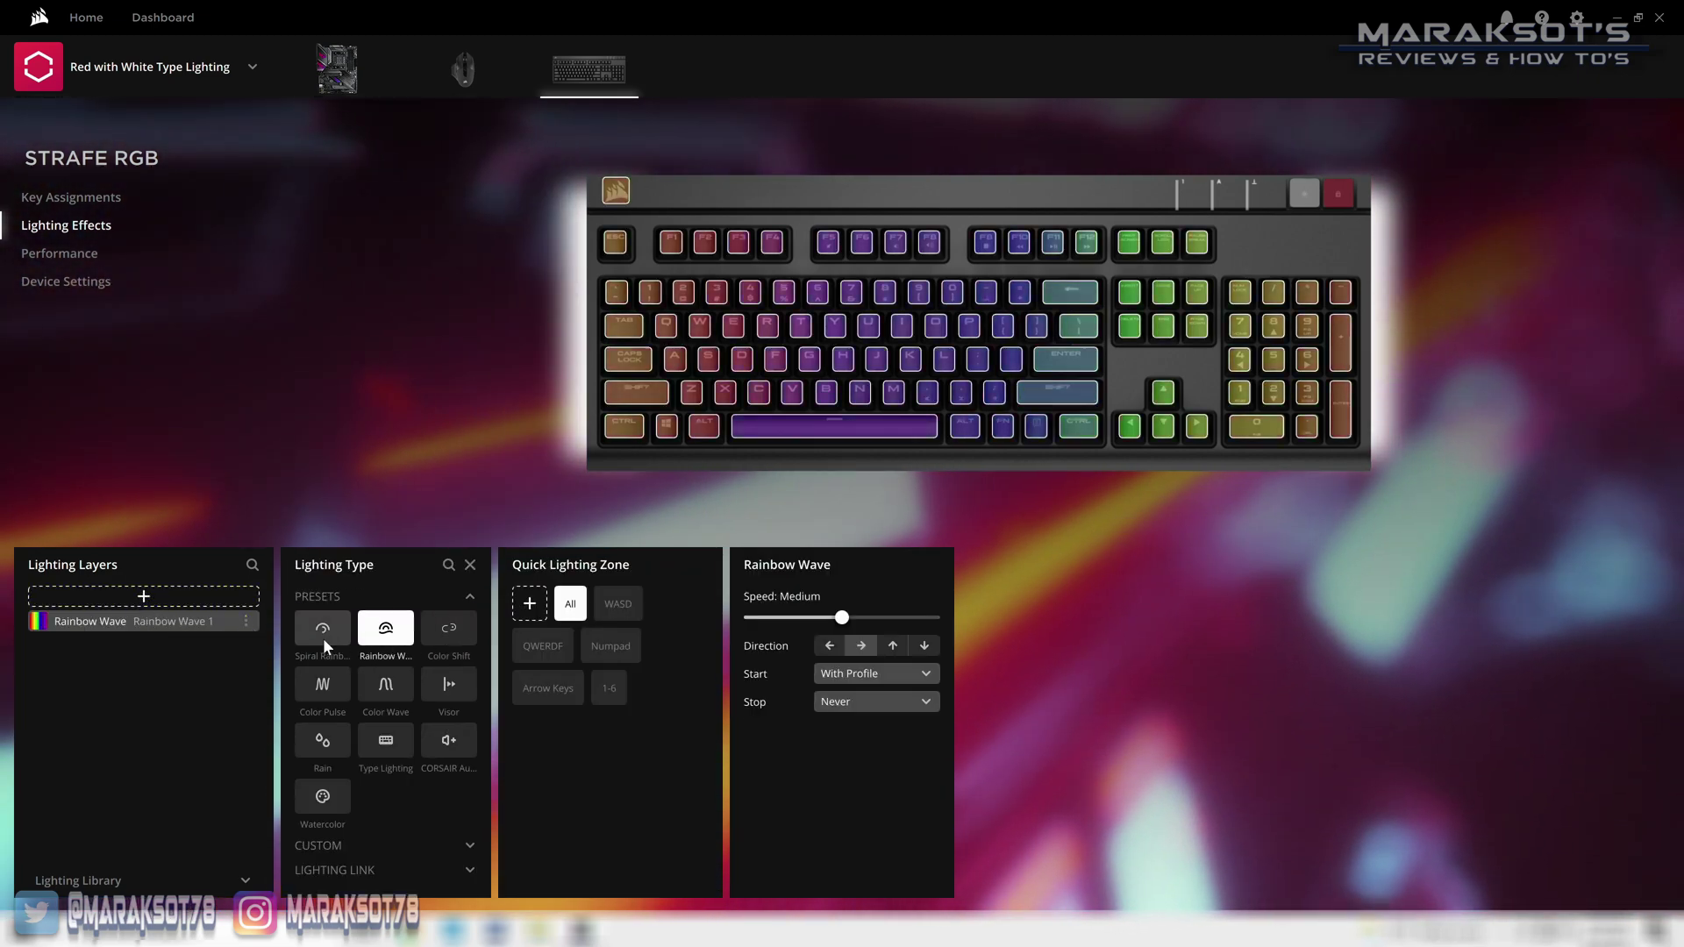
{"action": "left_click", "coordinate": [322, 635]}
{"action": "left_click", "coordinate": [321, 689]}
{"action": "left_click", "coordinate": [393, 694]}
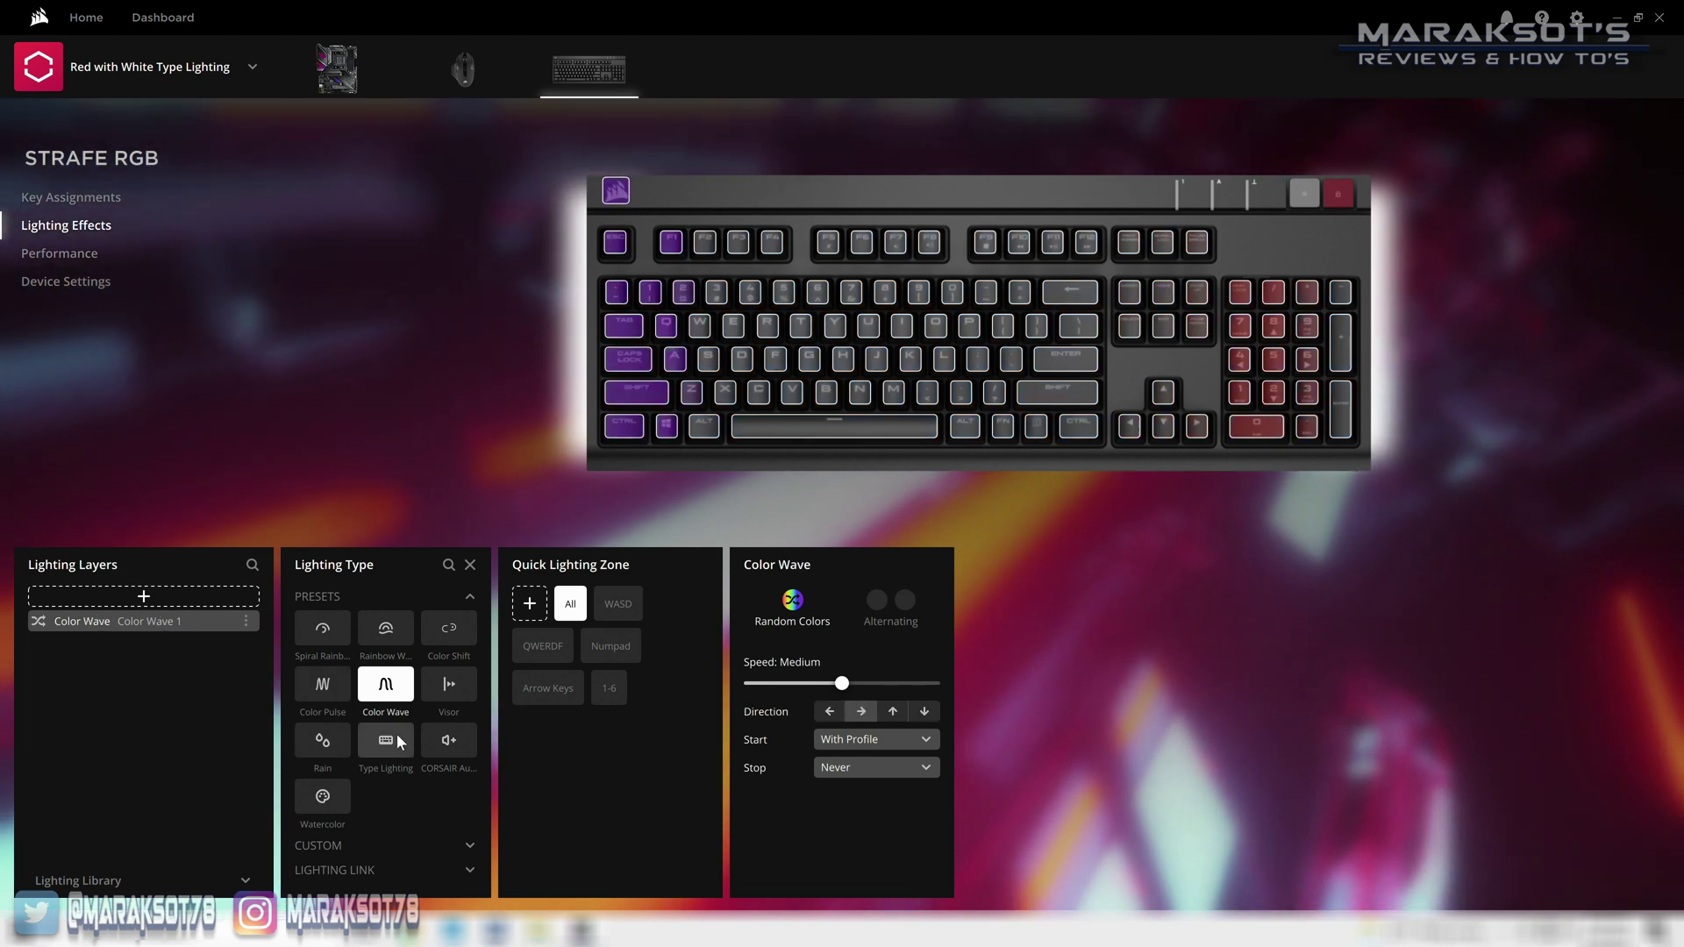
{"action": "left_click", "coordinate": [336, 847]}
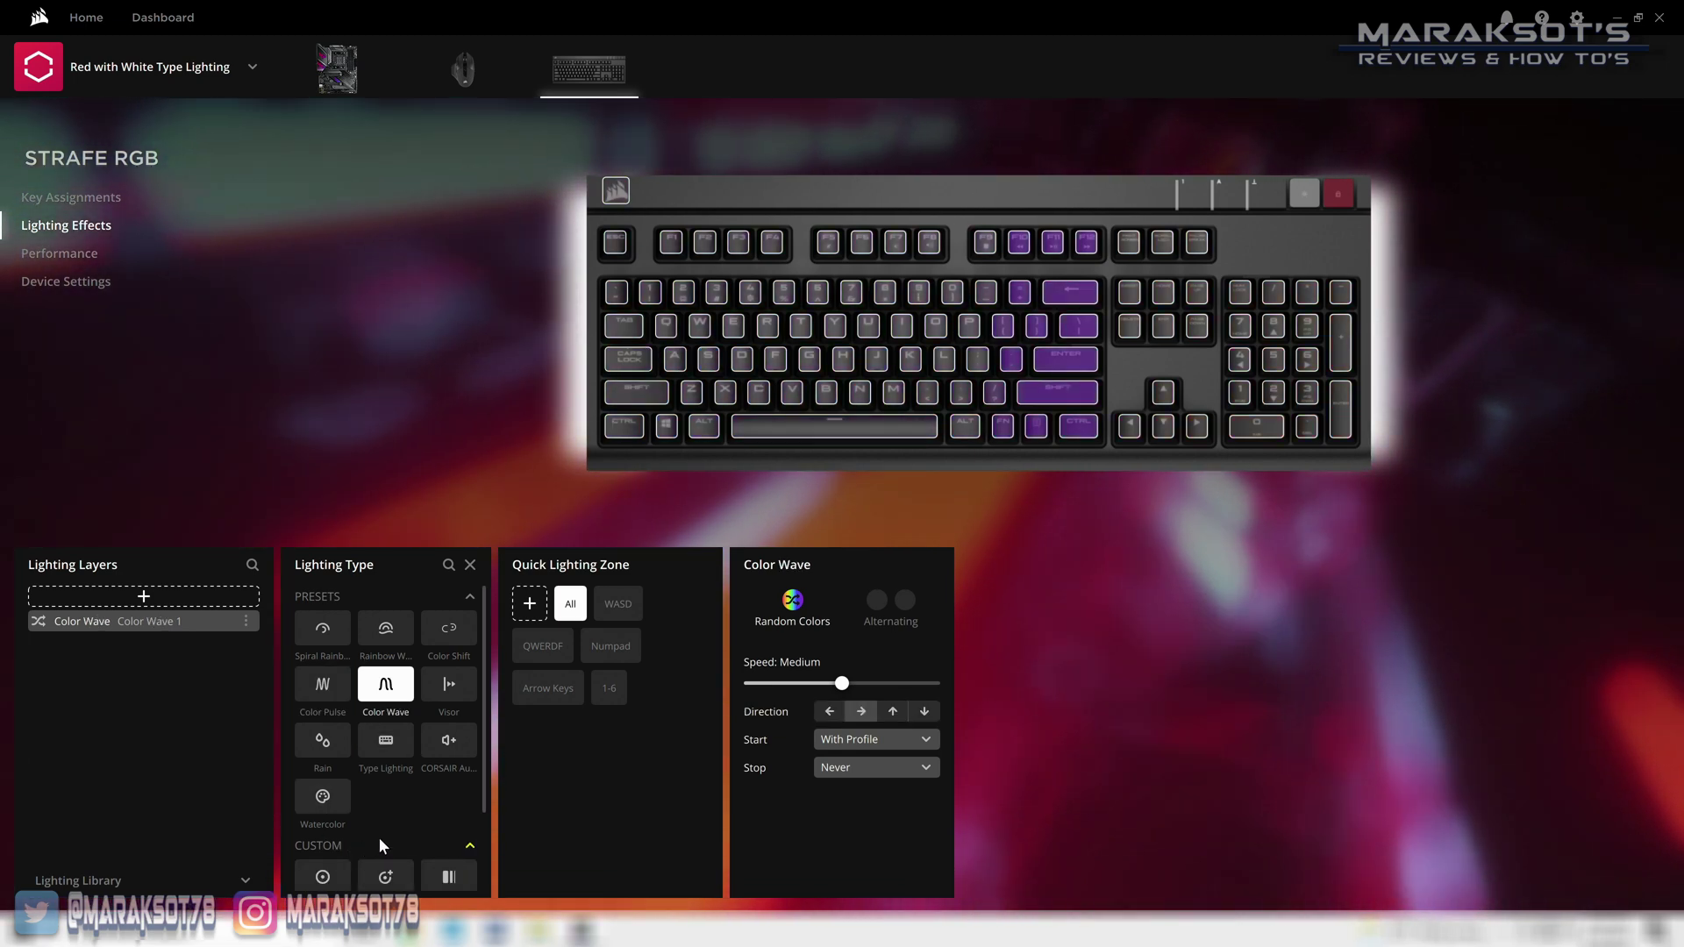
{"action": "scroll", "coordinate": [386, 829], "scroll_direction": "down", "scroll_amount": 2}
- Make the keyboard layer a Static Color on all keys, coloured red from the palette's custom swatch
{"action": "left_click", "coordinate": [325, 774]}
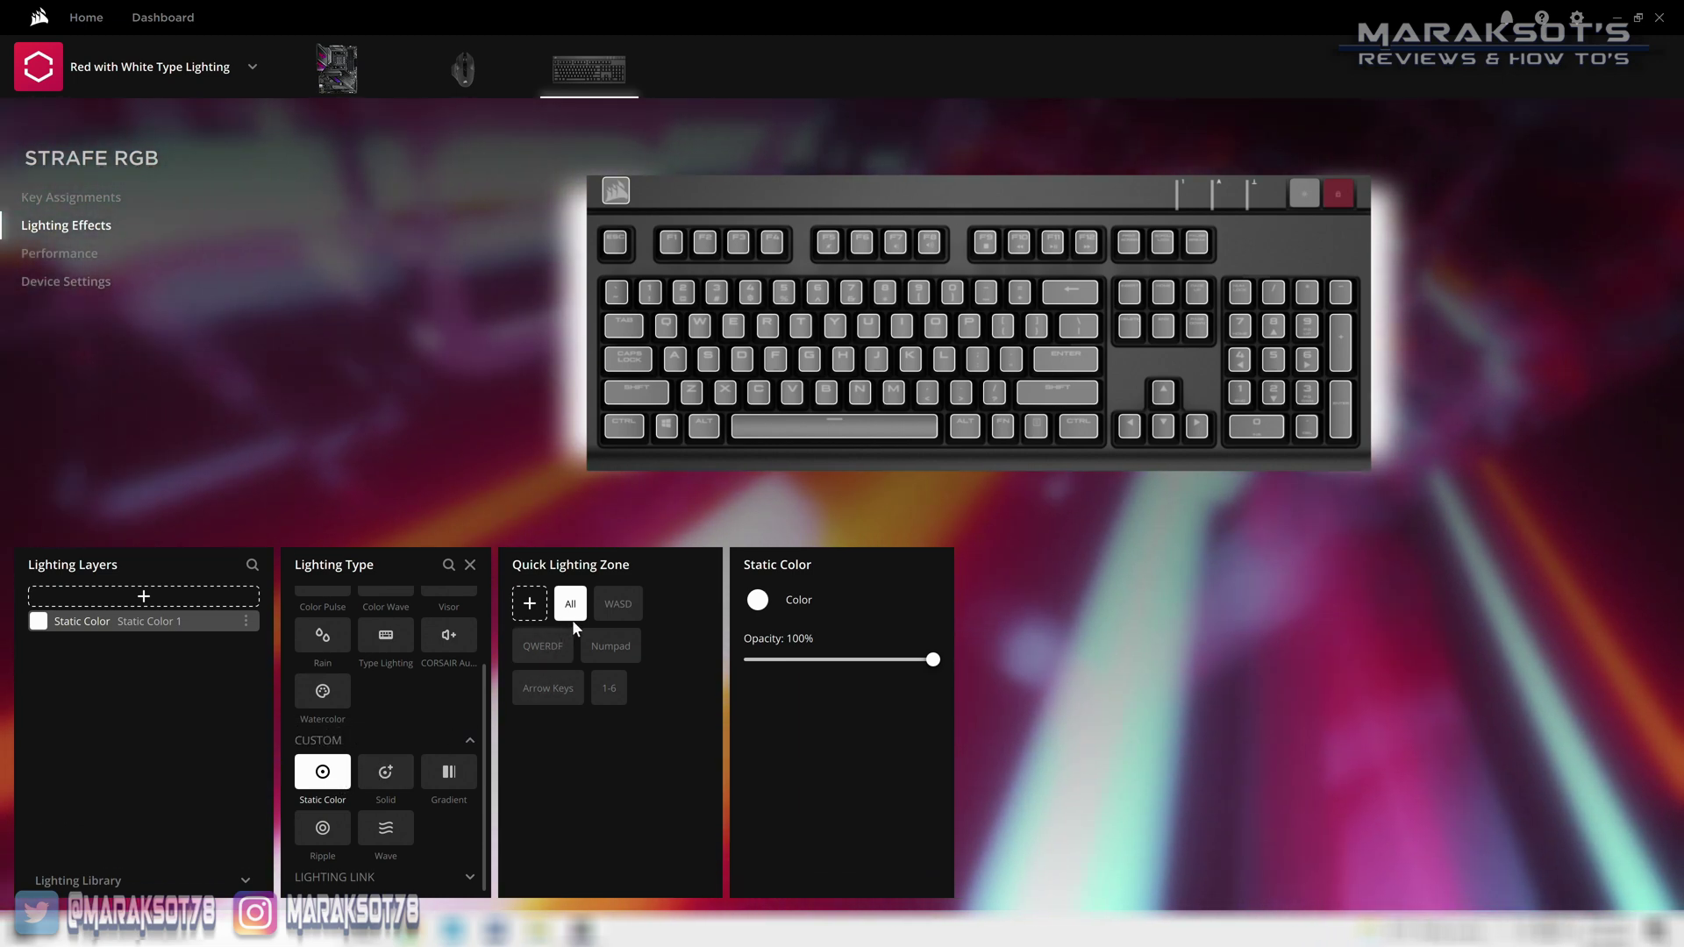
{"action": "left_click", "coordinate": [570, 603]}
{"action": "left_click", "coordinate": [570, 603]}
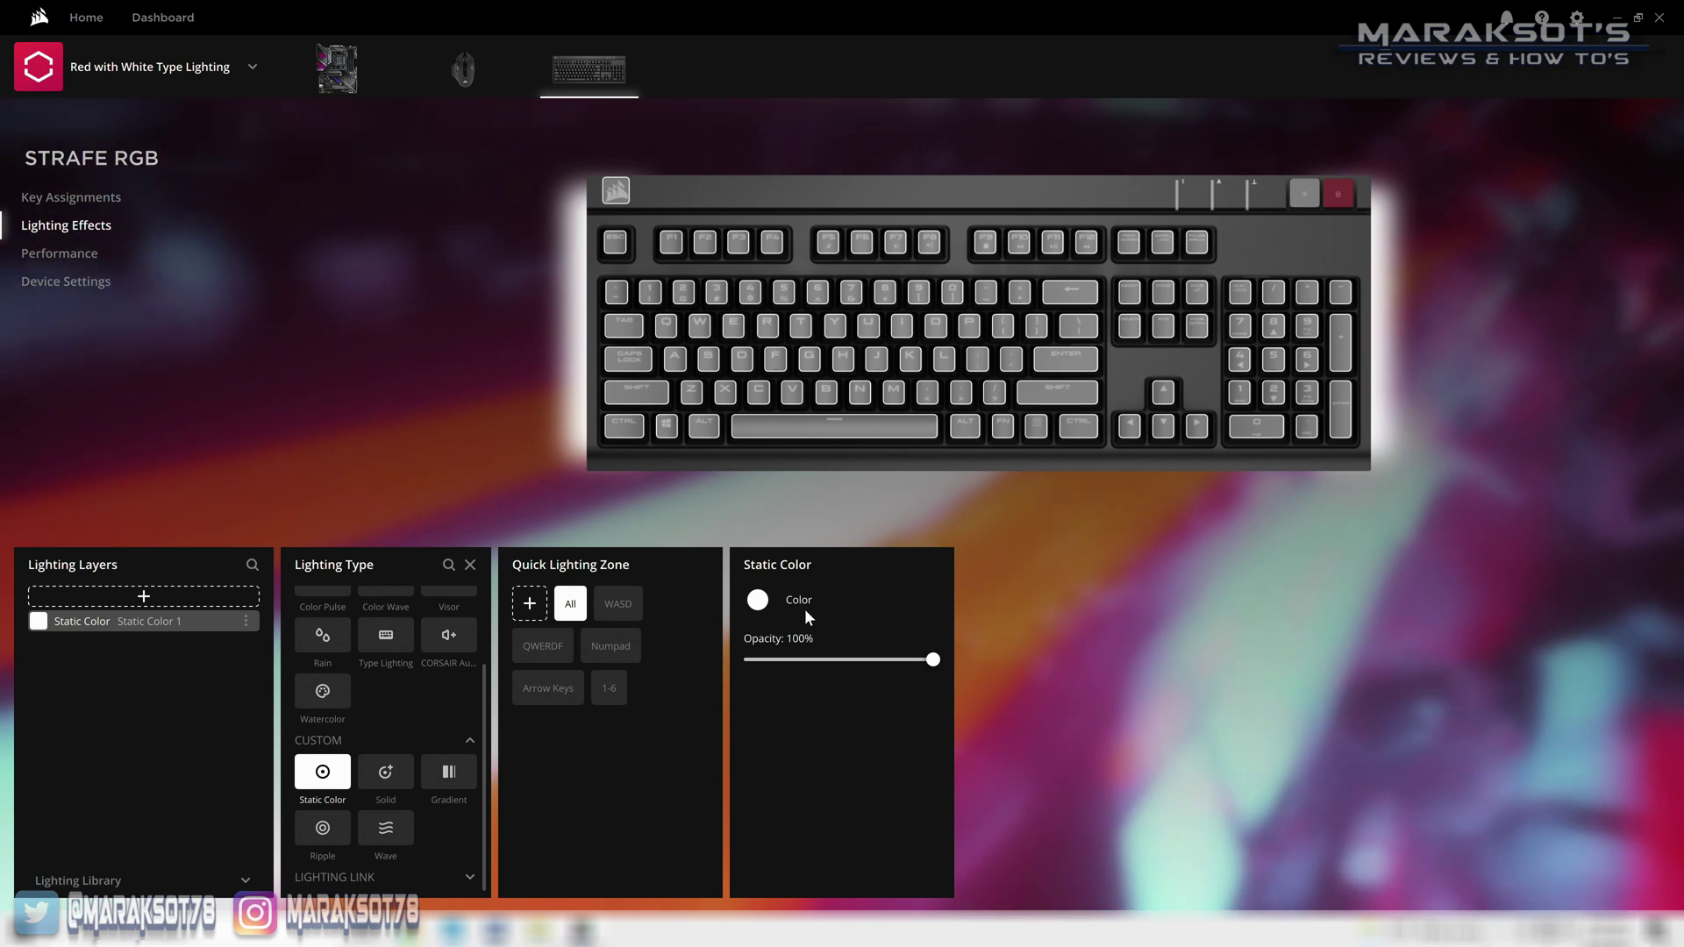
{"action": "left_click", "coordinate": [759, 601]}
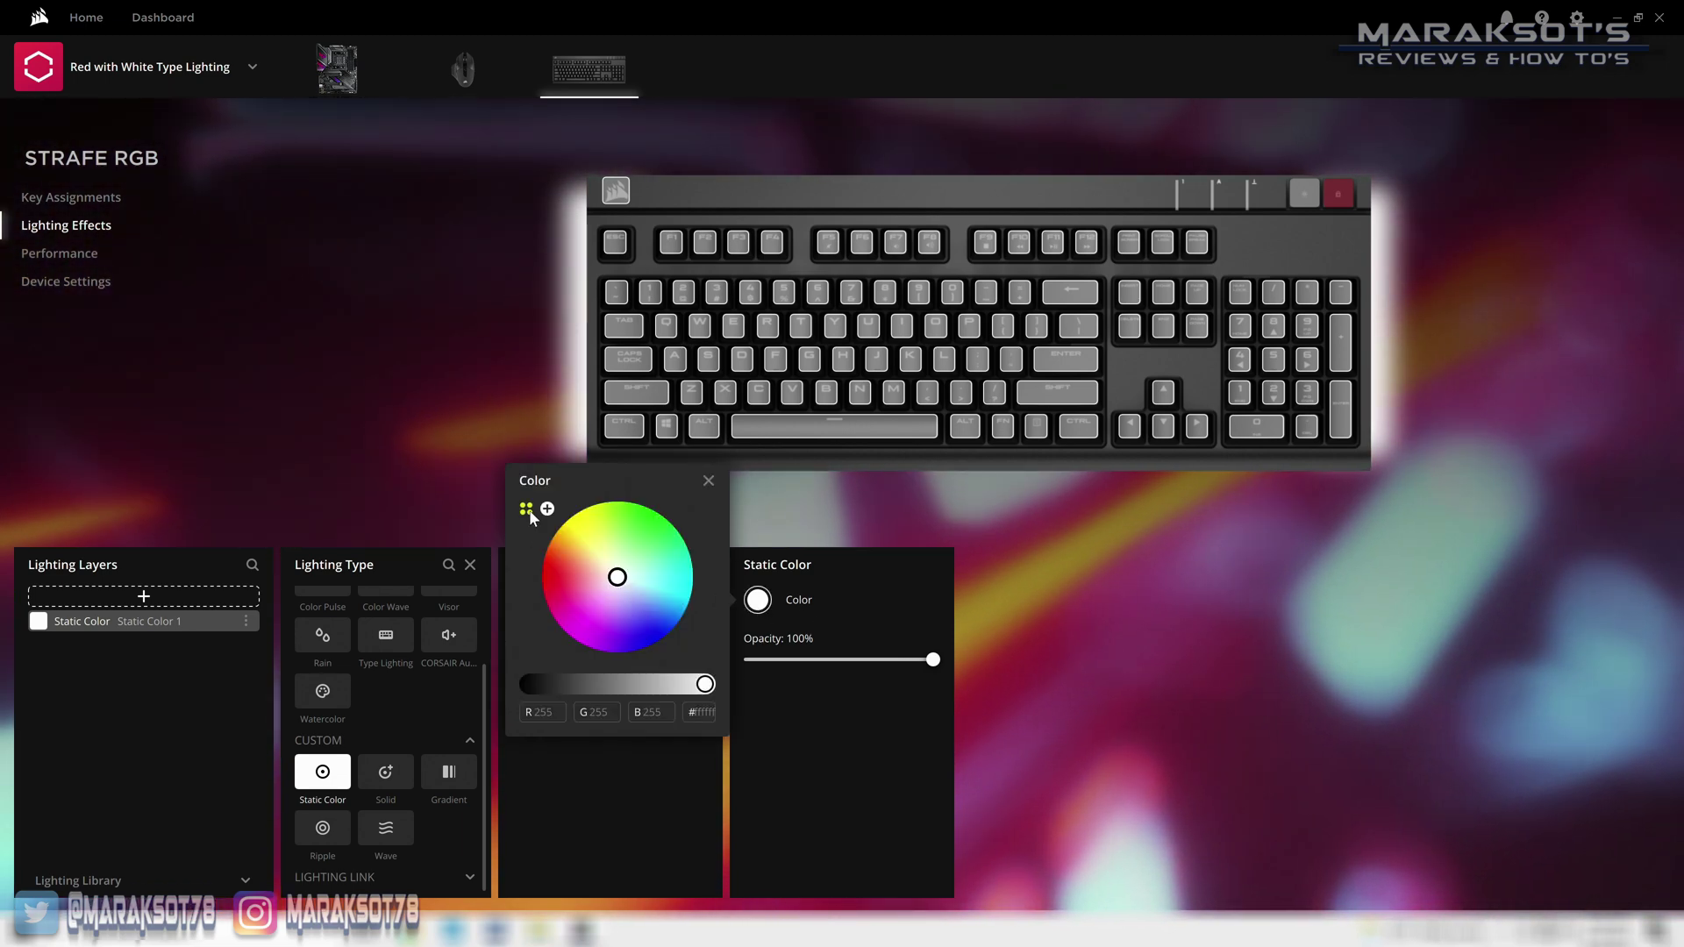
{"action": "left_click", "coordinate": [530, 510]}
{"action": "left_click", "coordinate": [561, 653]}
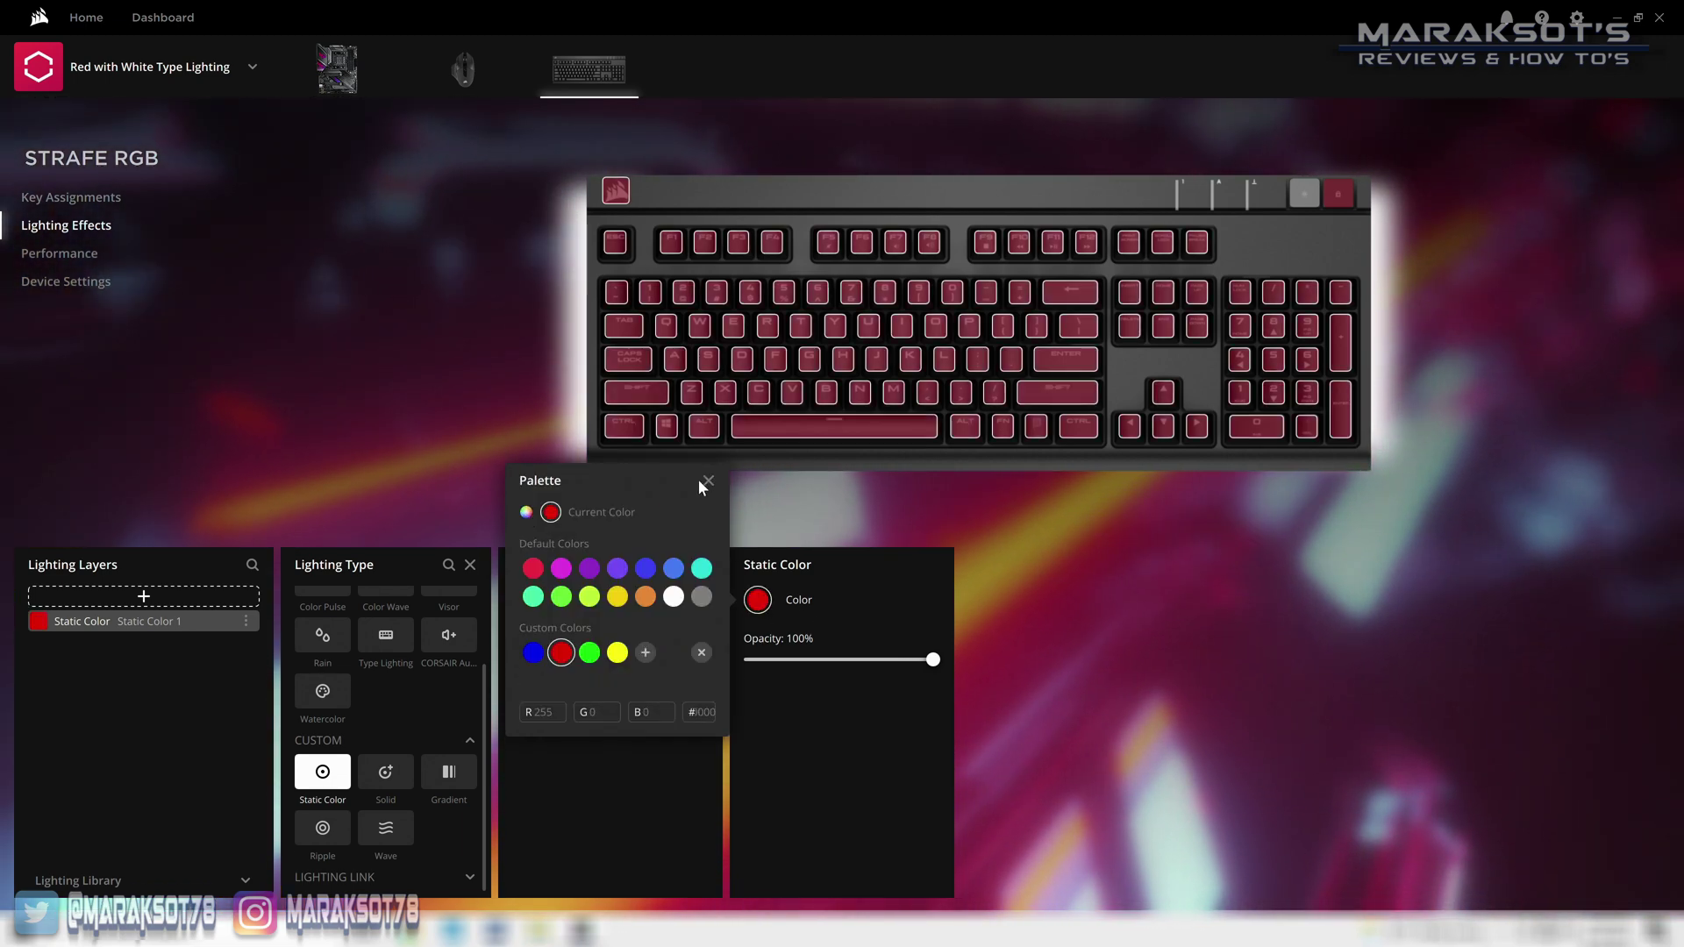
{"action": "left_click", "coordinate": [709, 481]}
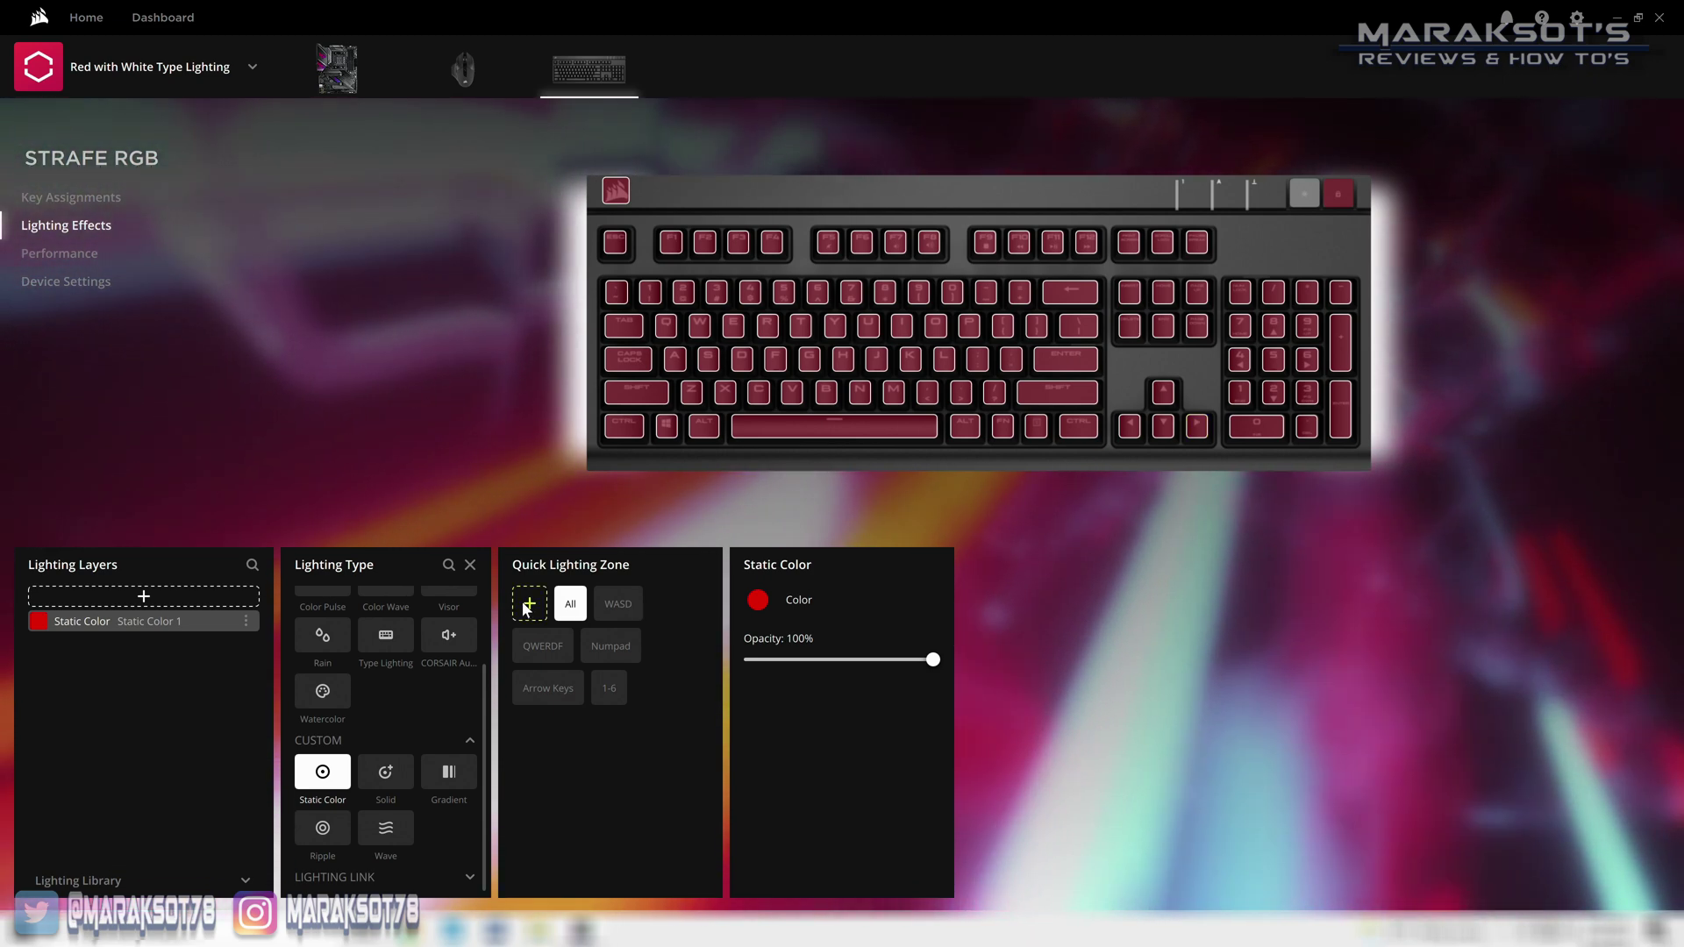
- Add a white Static Color layer above the red layer and try the WASD quick zone
{"action": "left_click", "coordinate": [144, 598]}
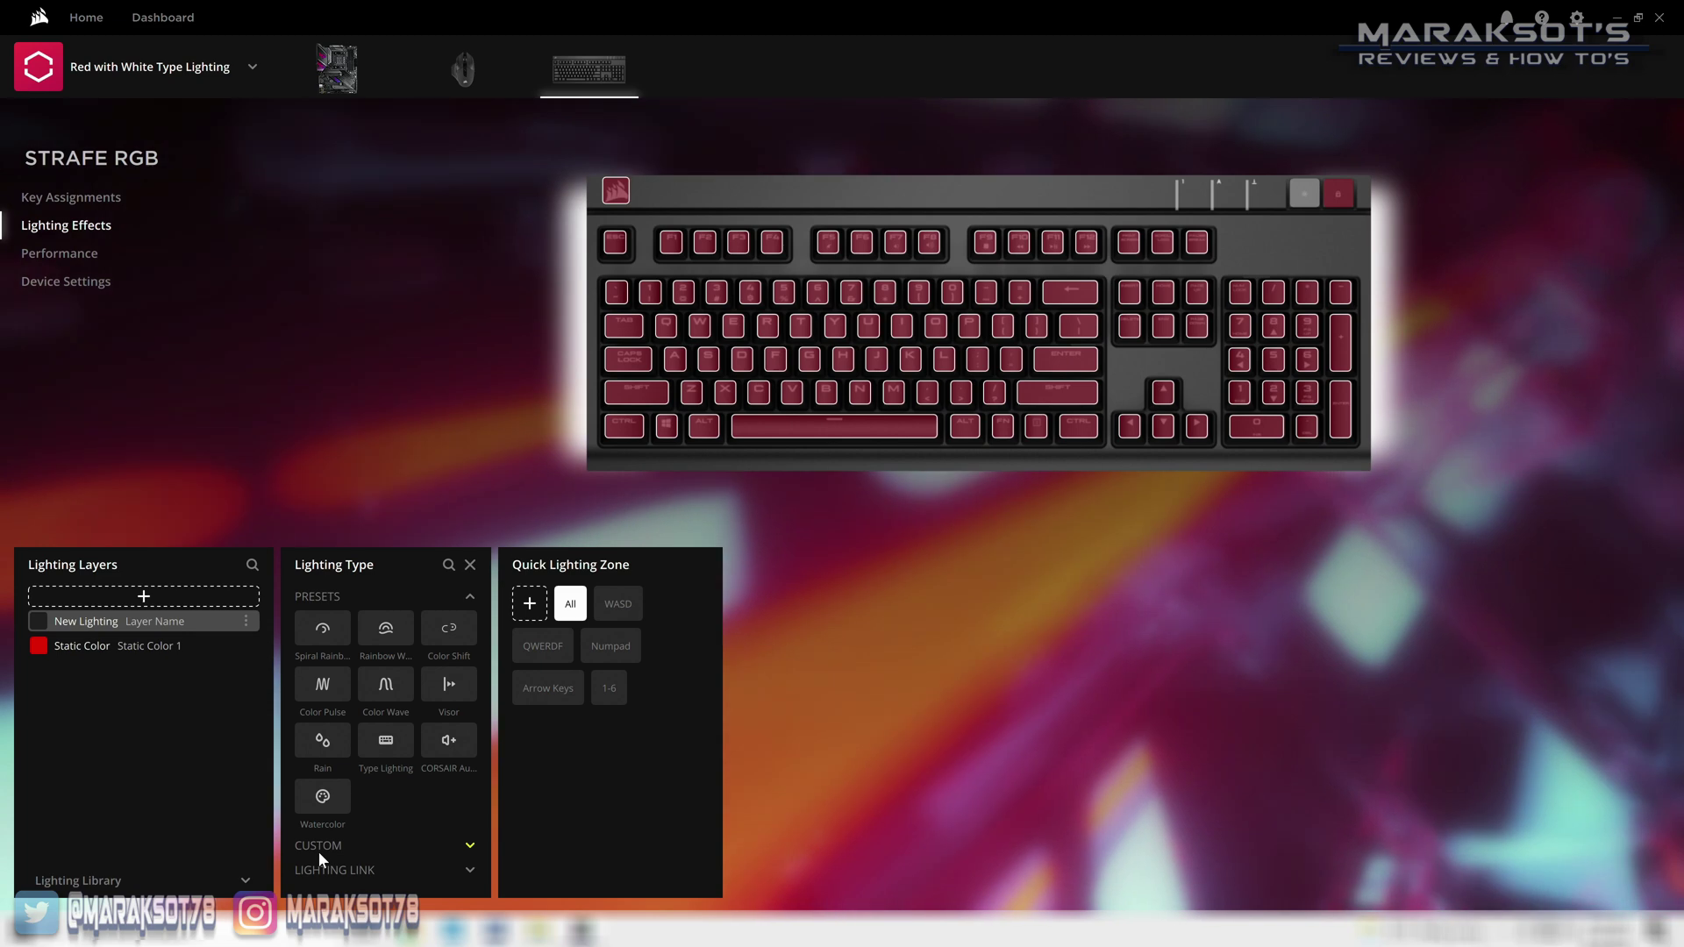
{"action": "left_click", "coordinate": [318, 847]}
{"action": "left_click", "coordinate": [335, 770]}
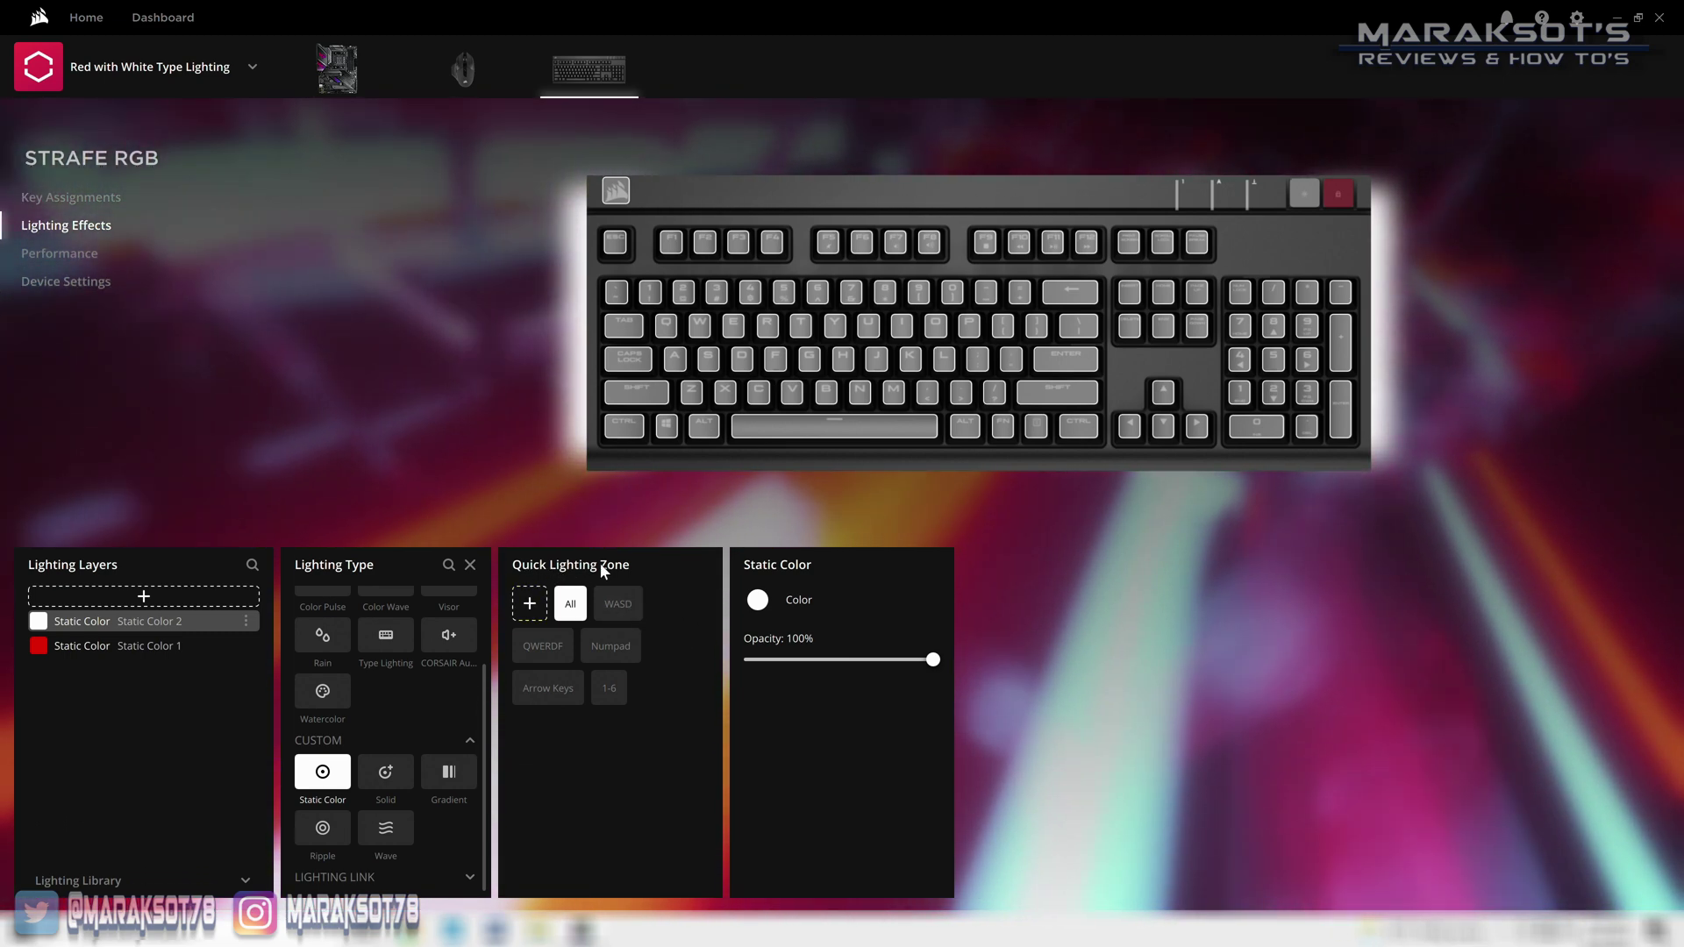
{"action": "left_click", "coordinate": [618, 604]}
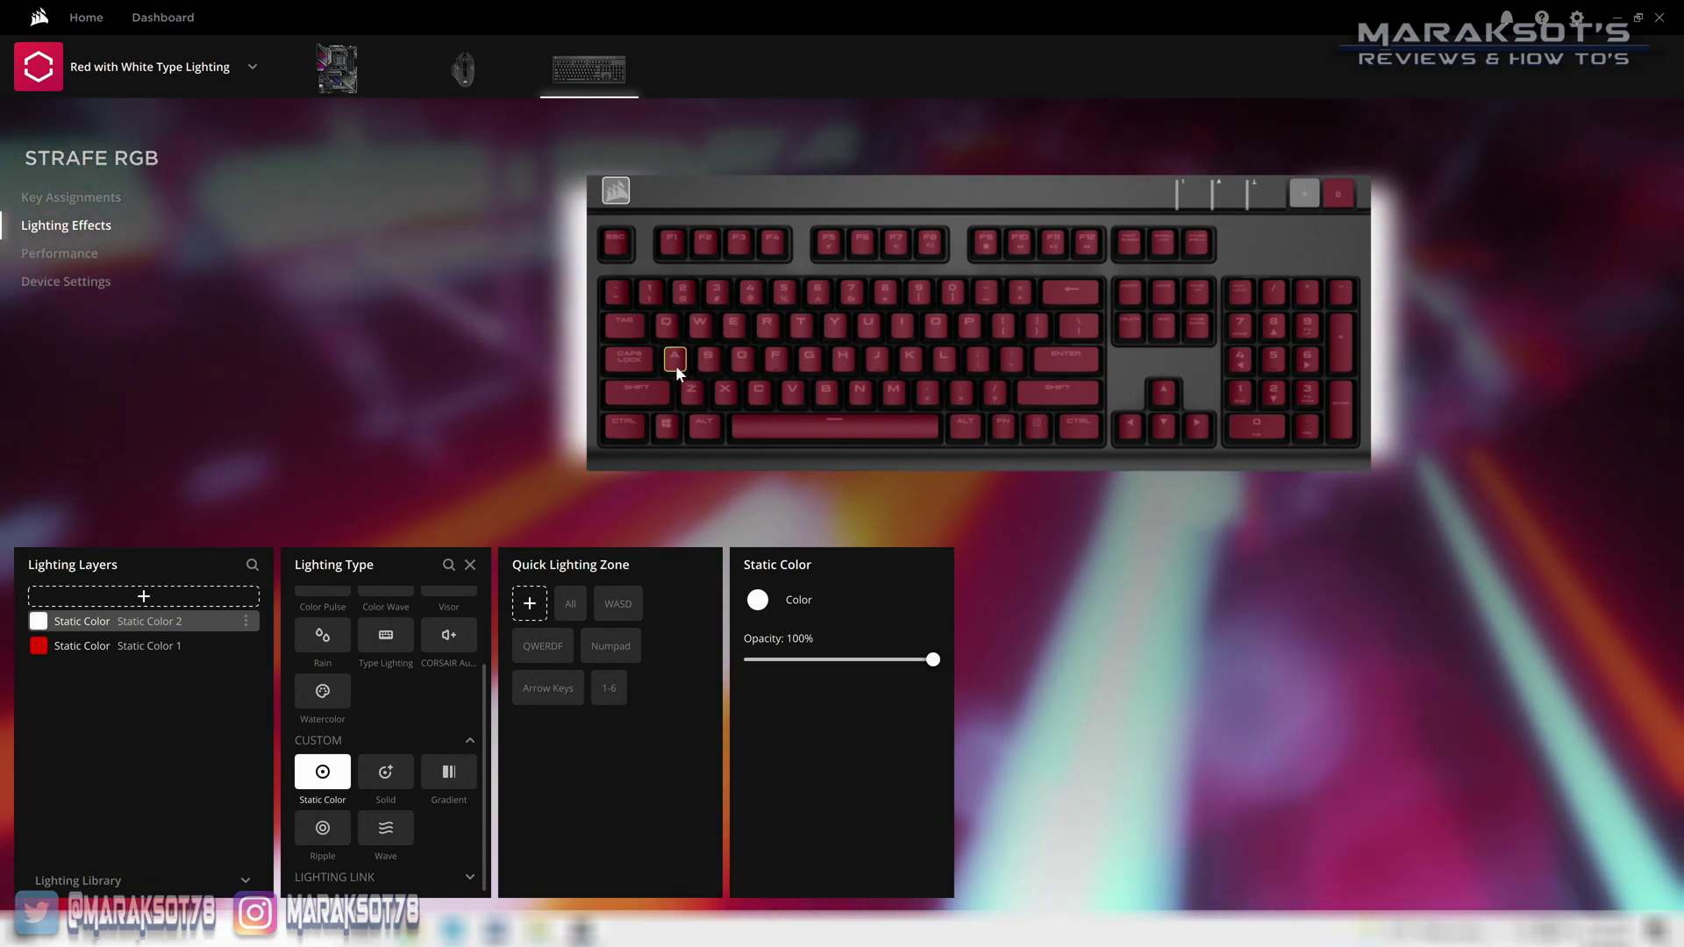
- Assign the W, A, S, D keys and the four arrow keys to the white layer
{"action": "left_click", "coordinate": [699, 327]}
{"action": "left_click", "coordinate": [672, 360]}
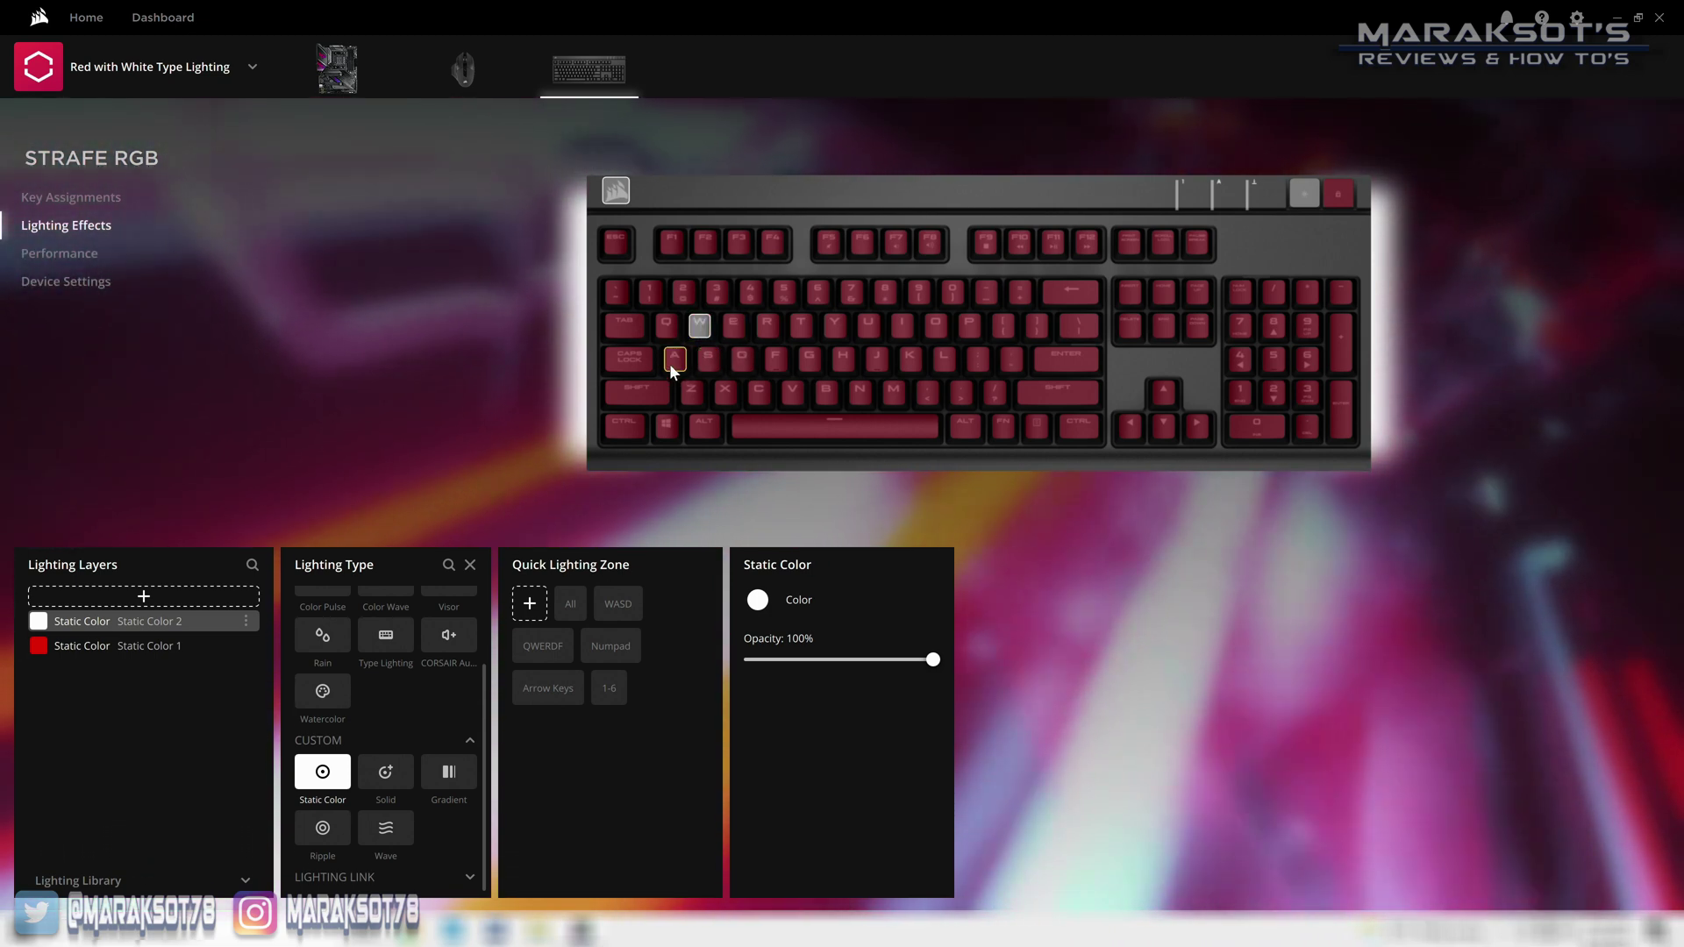
{"action": "left_click", "coordinate": [709, 360]}
{"action": "left_click", "coordinate": [741, 359]}
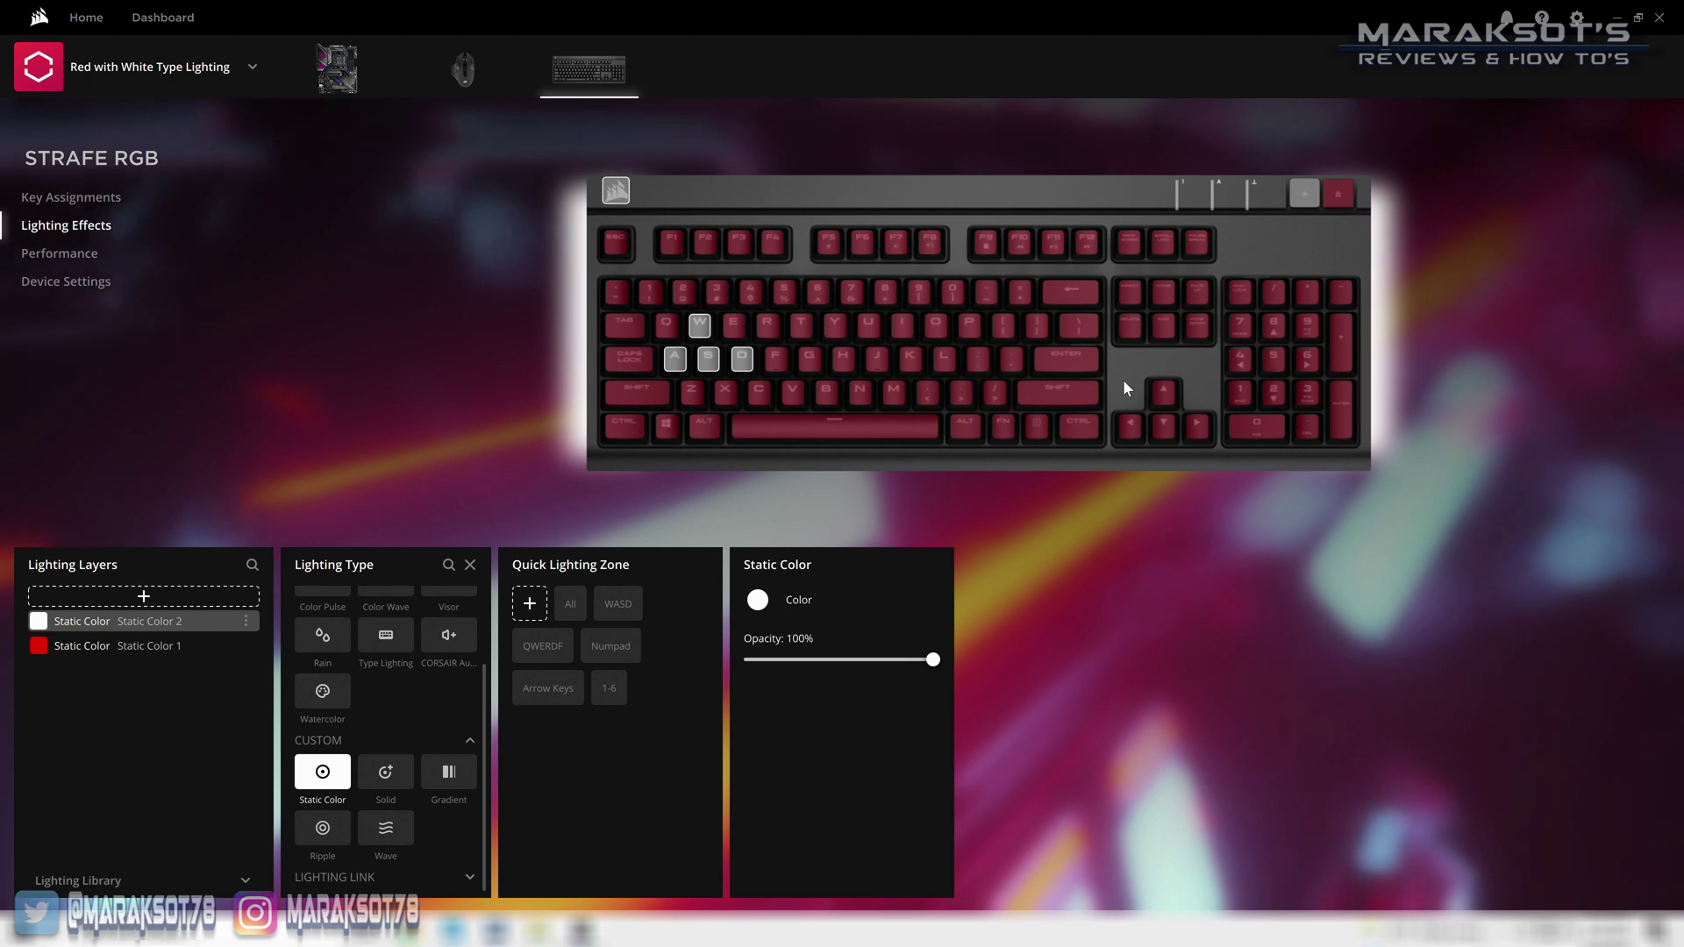
{"action": "left_click_drag", "start_coordinate": [1123, 380], "coordinate": [1209, 429]}
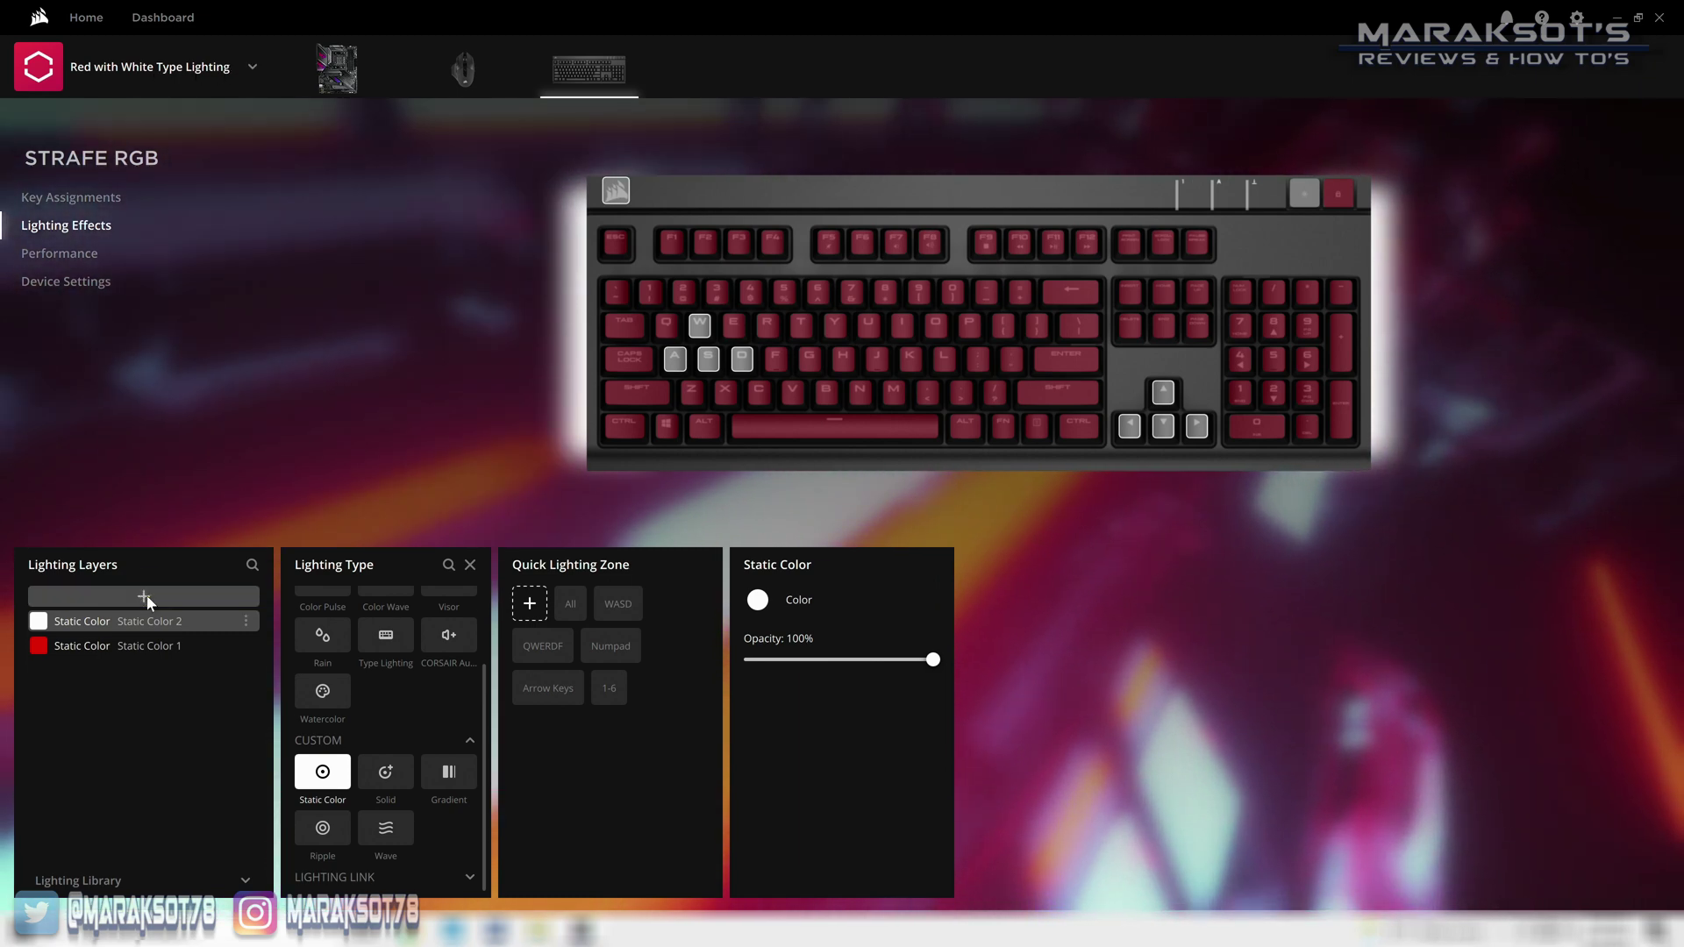
- Add a third lighting layer using the CUSTOM Gradient lighting type
{"action": "left_click", "coordinate": [144, 597]}
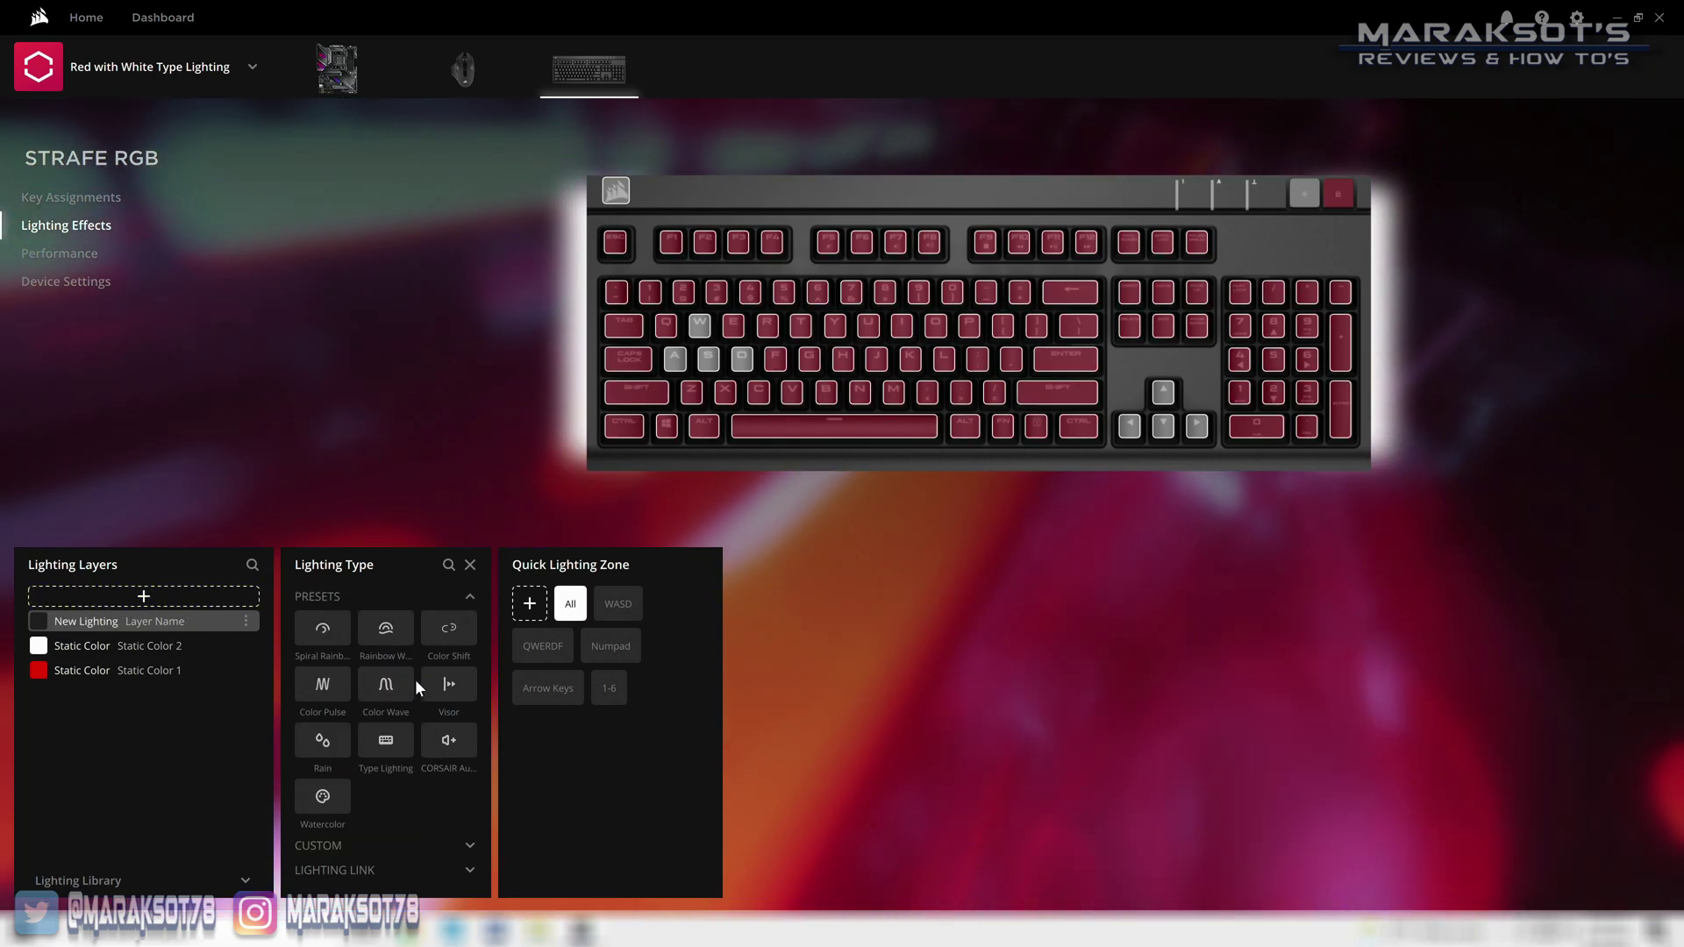
{"action": "left_click", "coordinate": [329, 847]}
{"action": "scroll", "coordinate": [370, 824], "scroll_direction": "down", "scroll_amount": 2}
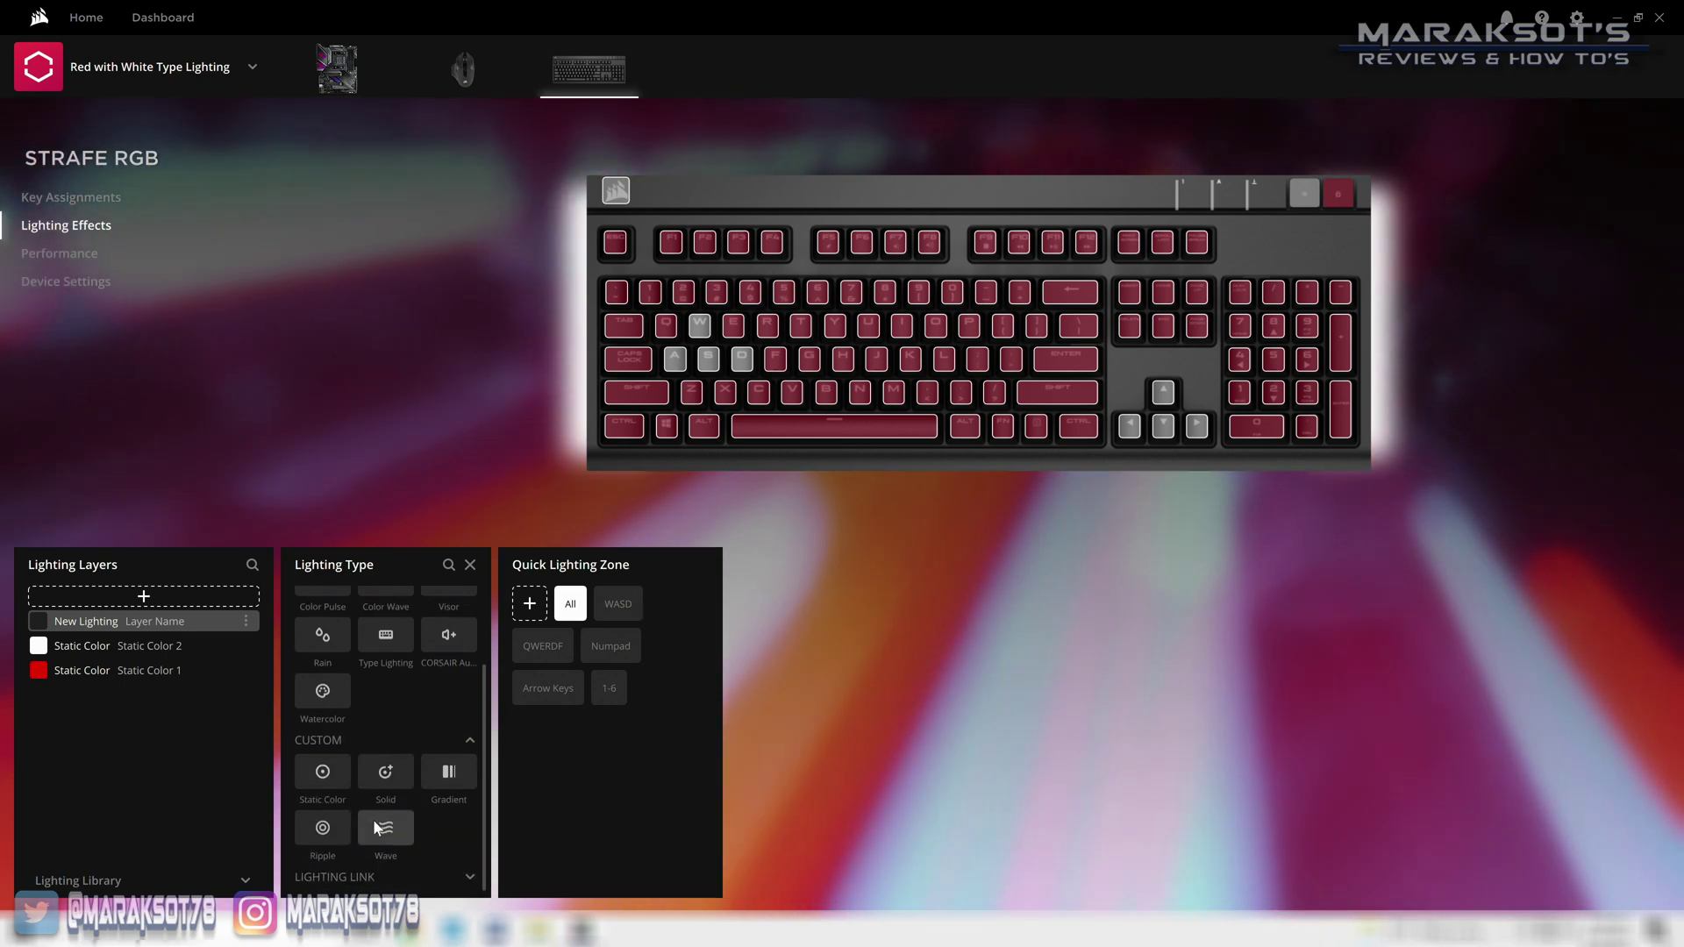
{"action": "left_click", "coordinate": [451, 776]}
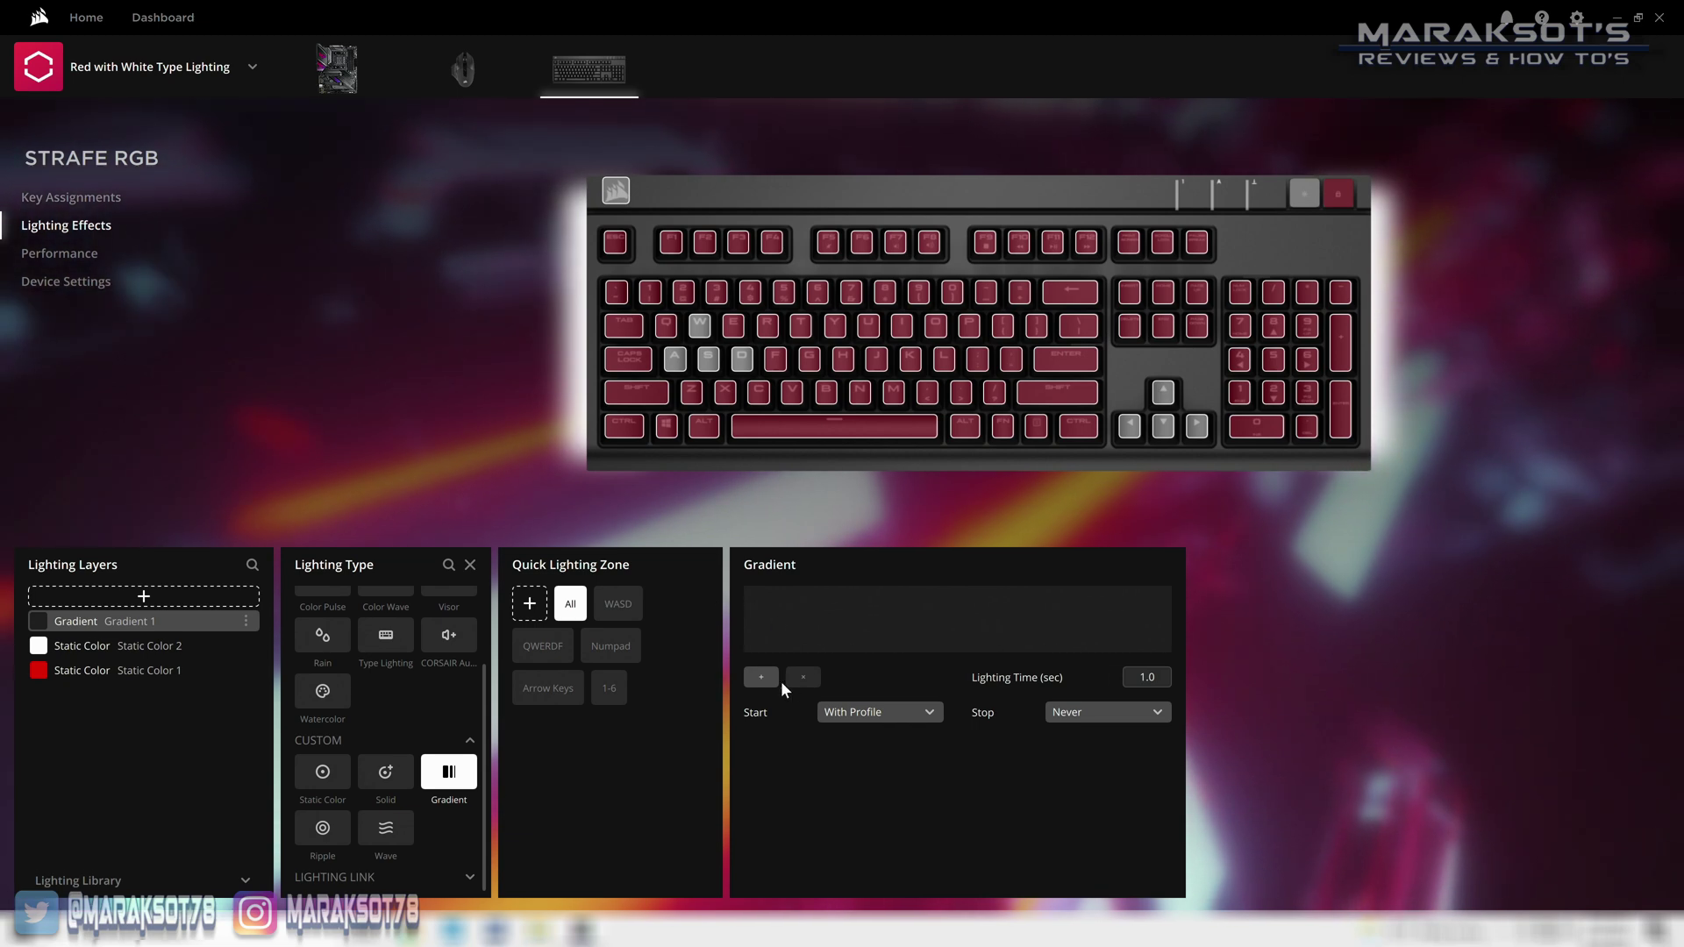
- Try a red end colour and two extra mid-gradient stops at lower brightness
{"action": "left_click", "coordinate": [762, 677]}
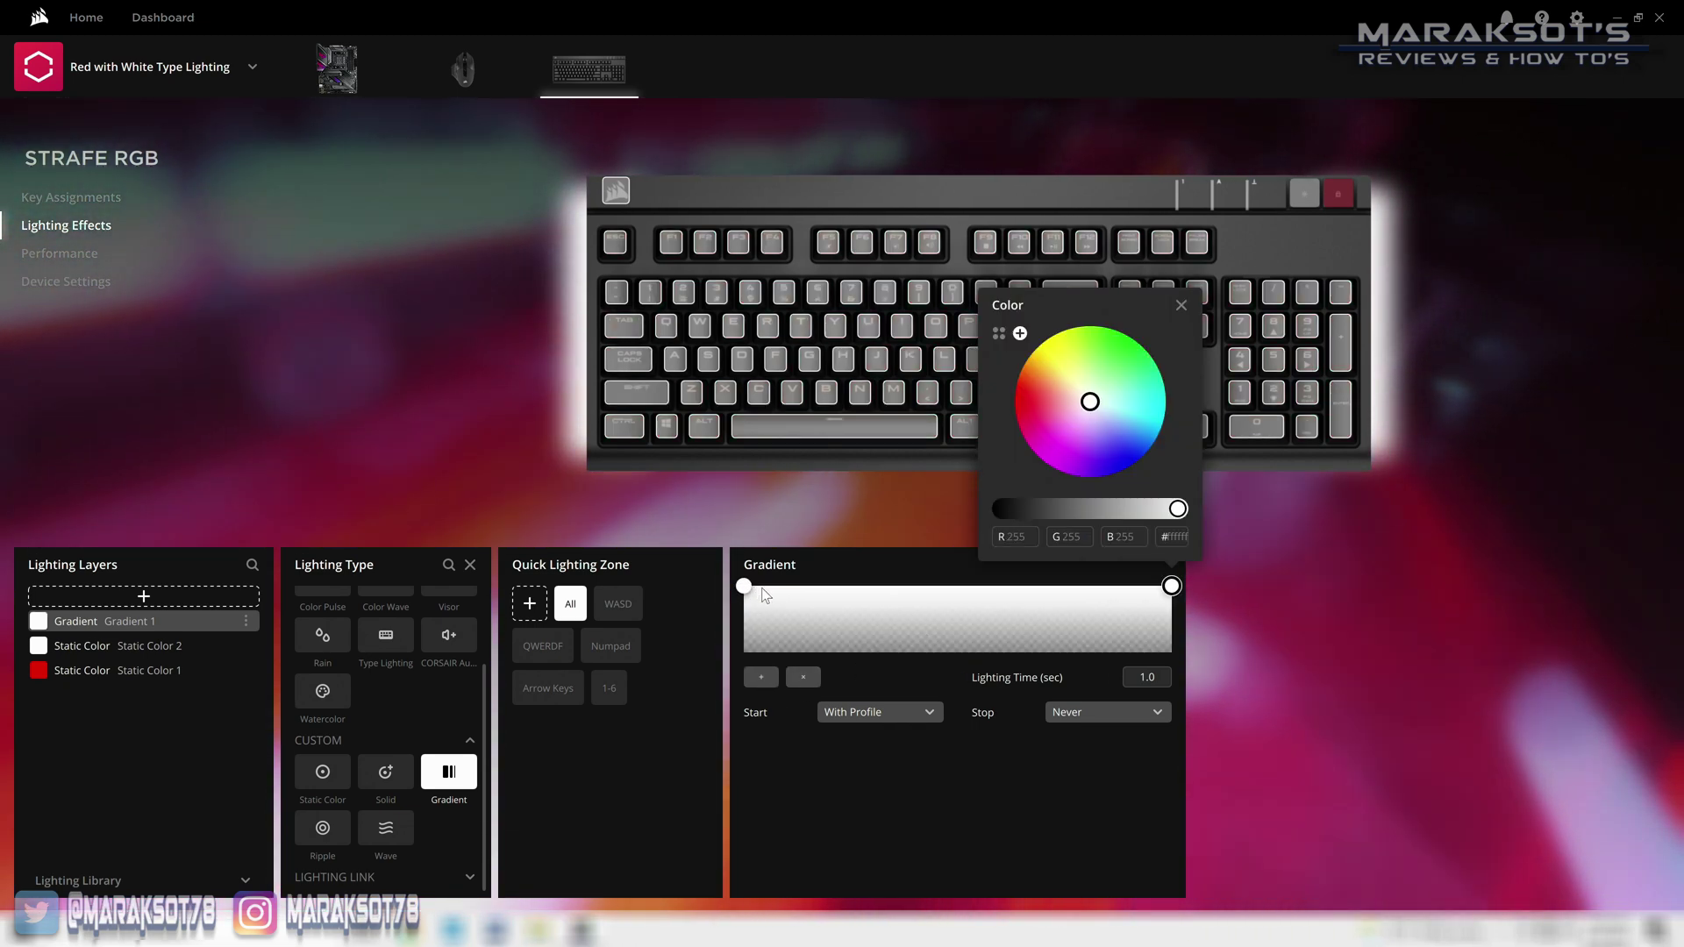
{"action": "left_click", "coordinate": [745, 587]}
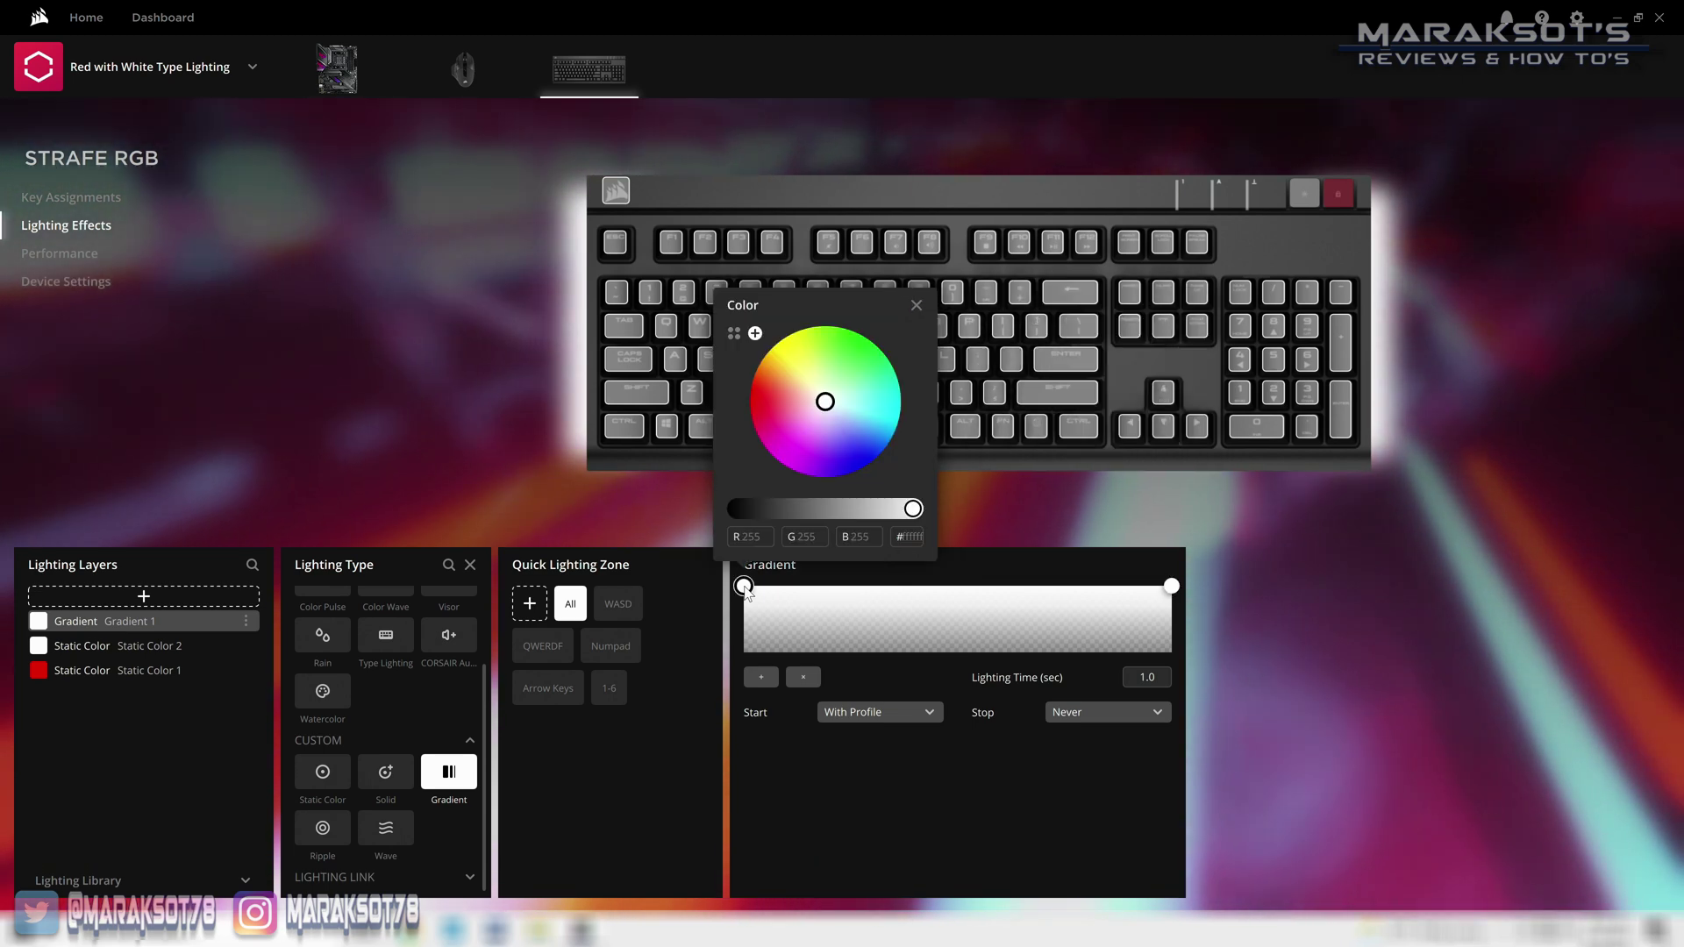
{"action": "left_click", "coordinate": [1169, 587]}
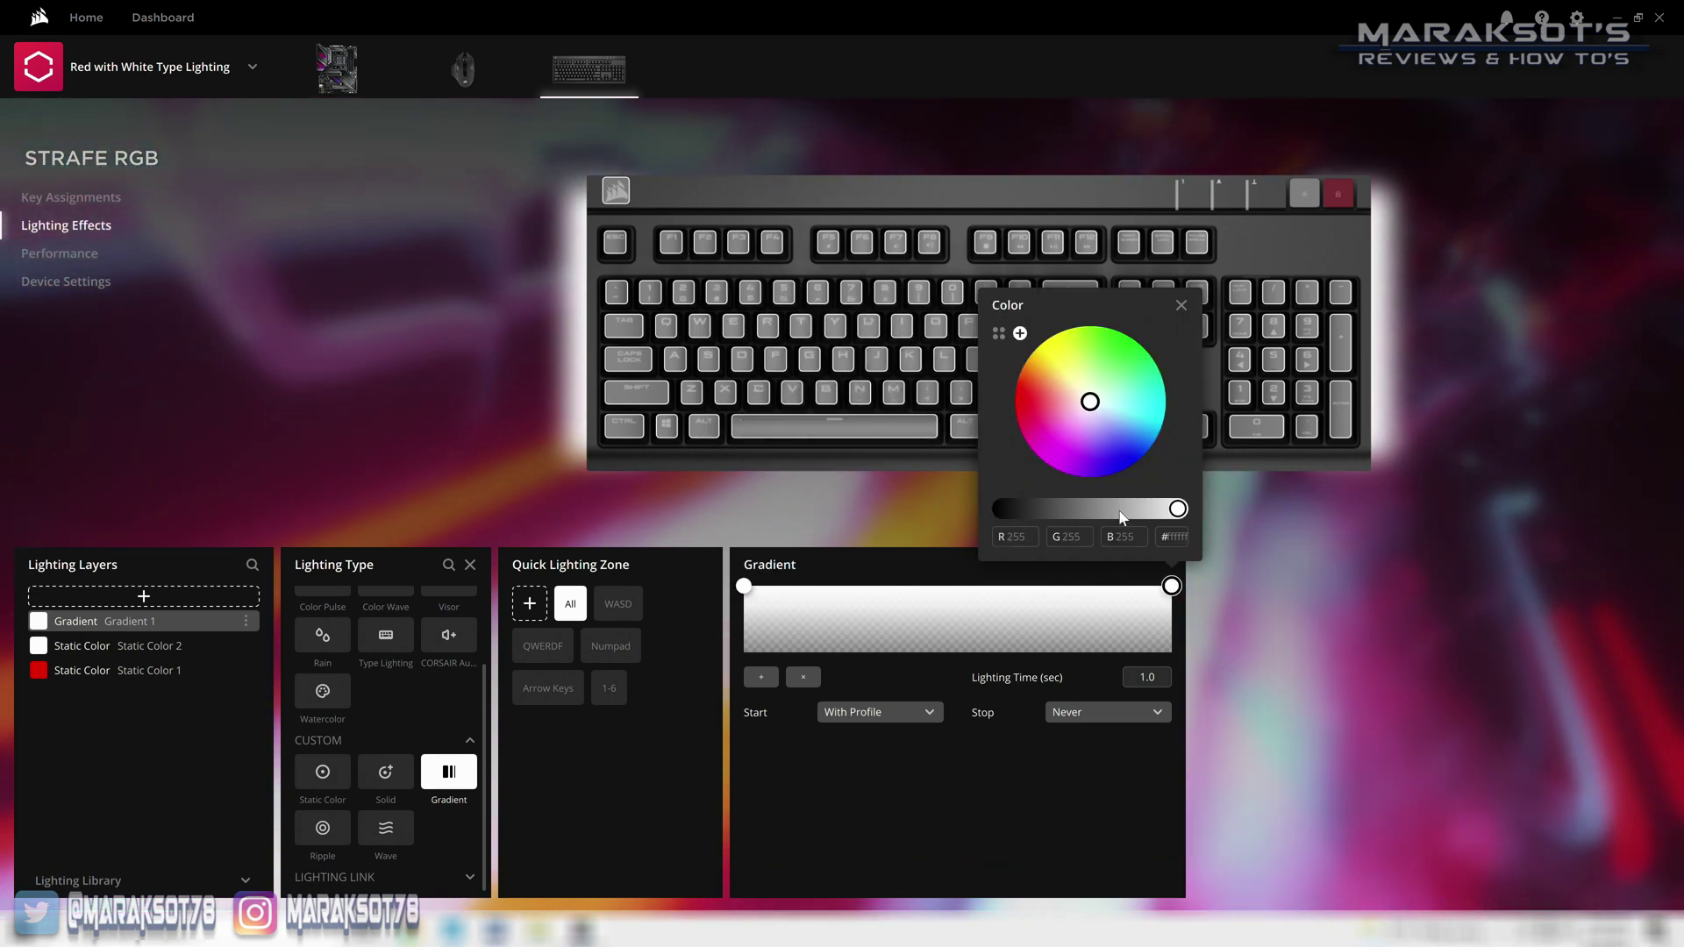
{"action": "left_click", "coordinate": [1024, 404]}
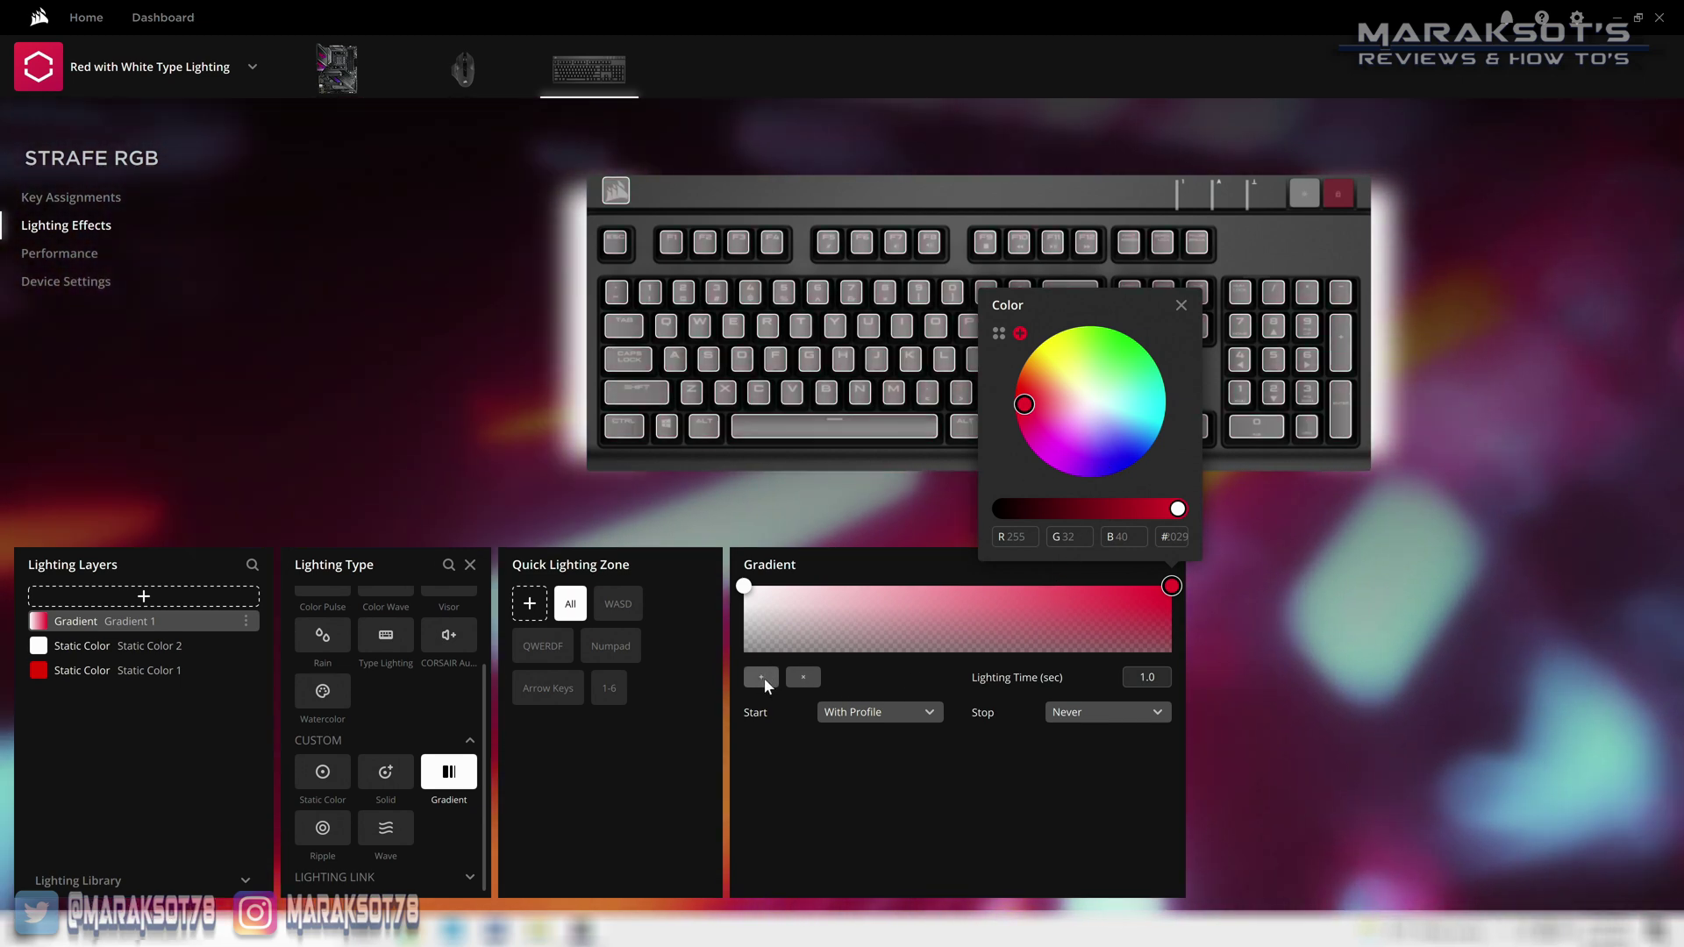
{"action": "left_click", "coordinate": [761, 677]}
{"action": "left_click", "coordinate": [761, 677]}
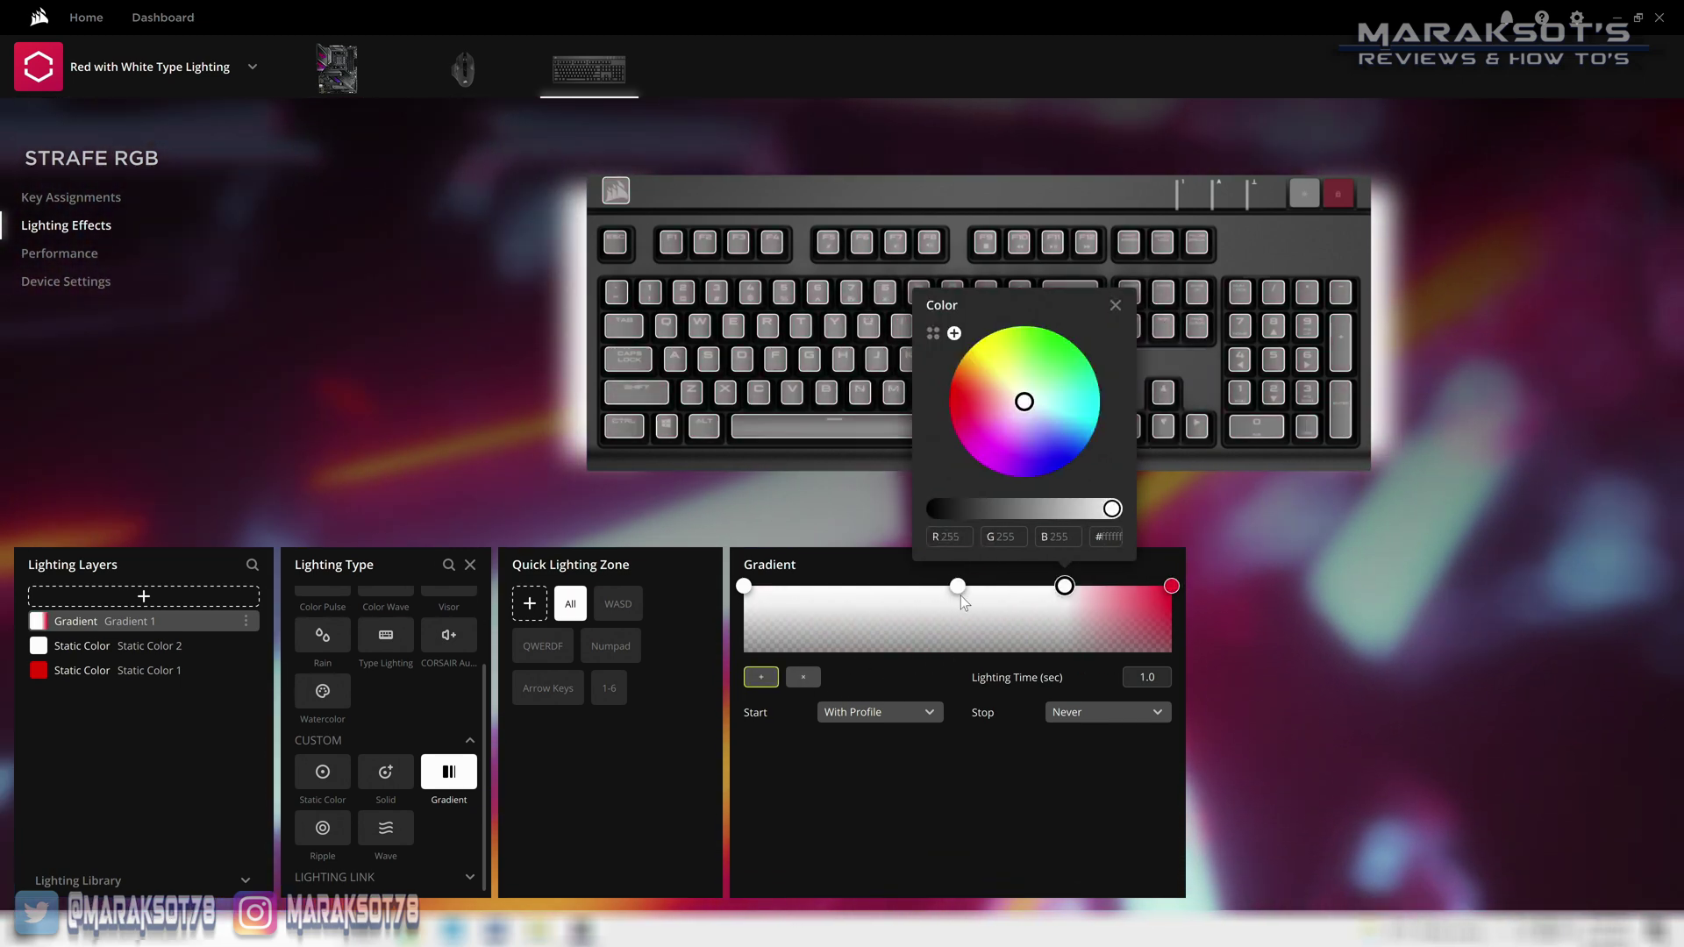
{"action": "left_click", "coordinate": [957, 586]}
{"action": "mouse_move", "coordinate": [960, 598]}
{"action": "left_mouse_down"}
{"action": "mouse_move", "coordinate": [955, 614]}
{"action": "mouse_move", "coordinate": [958, 598]}
{"action": "left_mouse_up"}
{"action": "left_click_drag", "start_coordinate": [1063, 588], "coordinate": [1060, 630]}
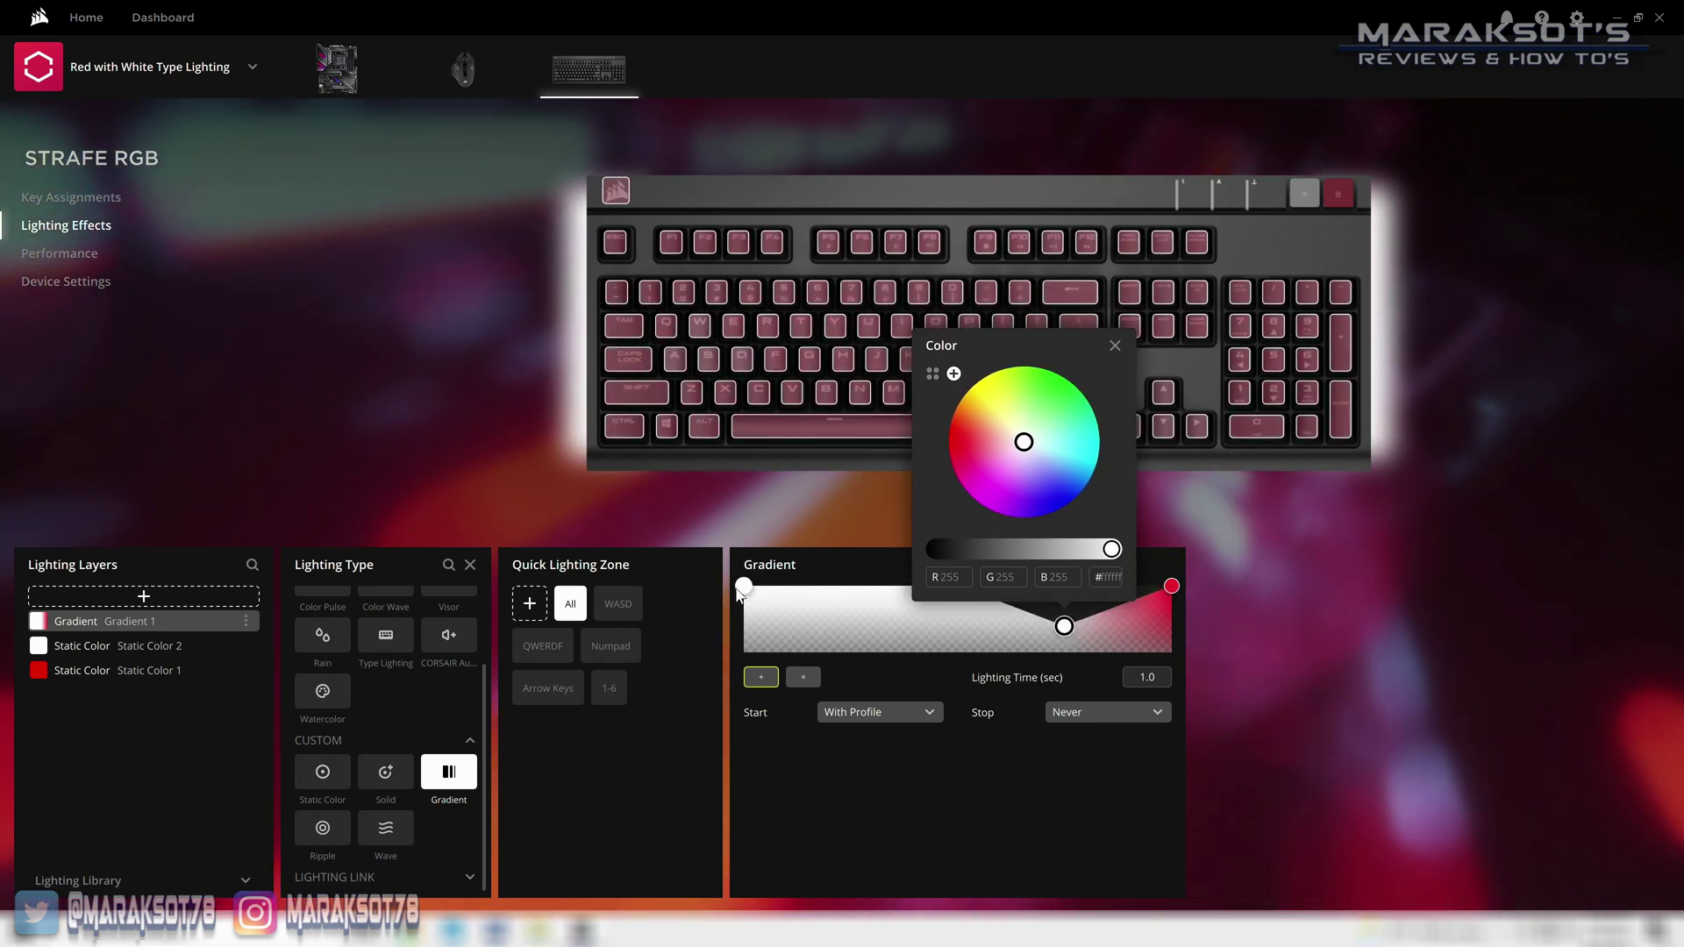
{"action": "left_click_drag", "start_coordinate": [956, 600], "coordinate": [950, 590]}
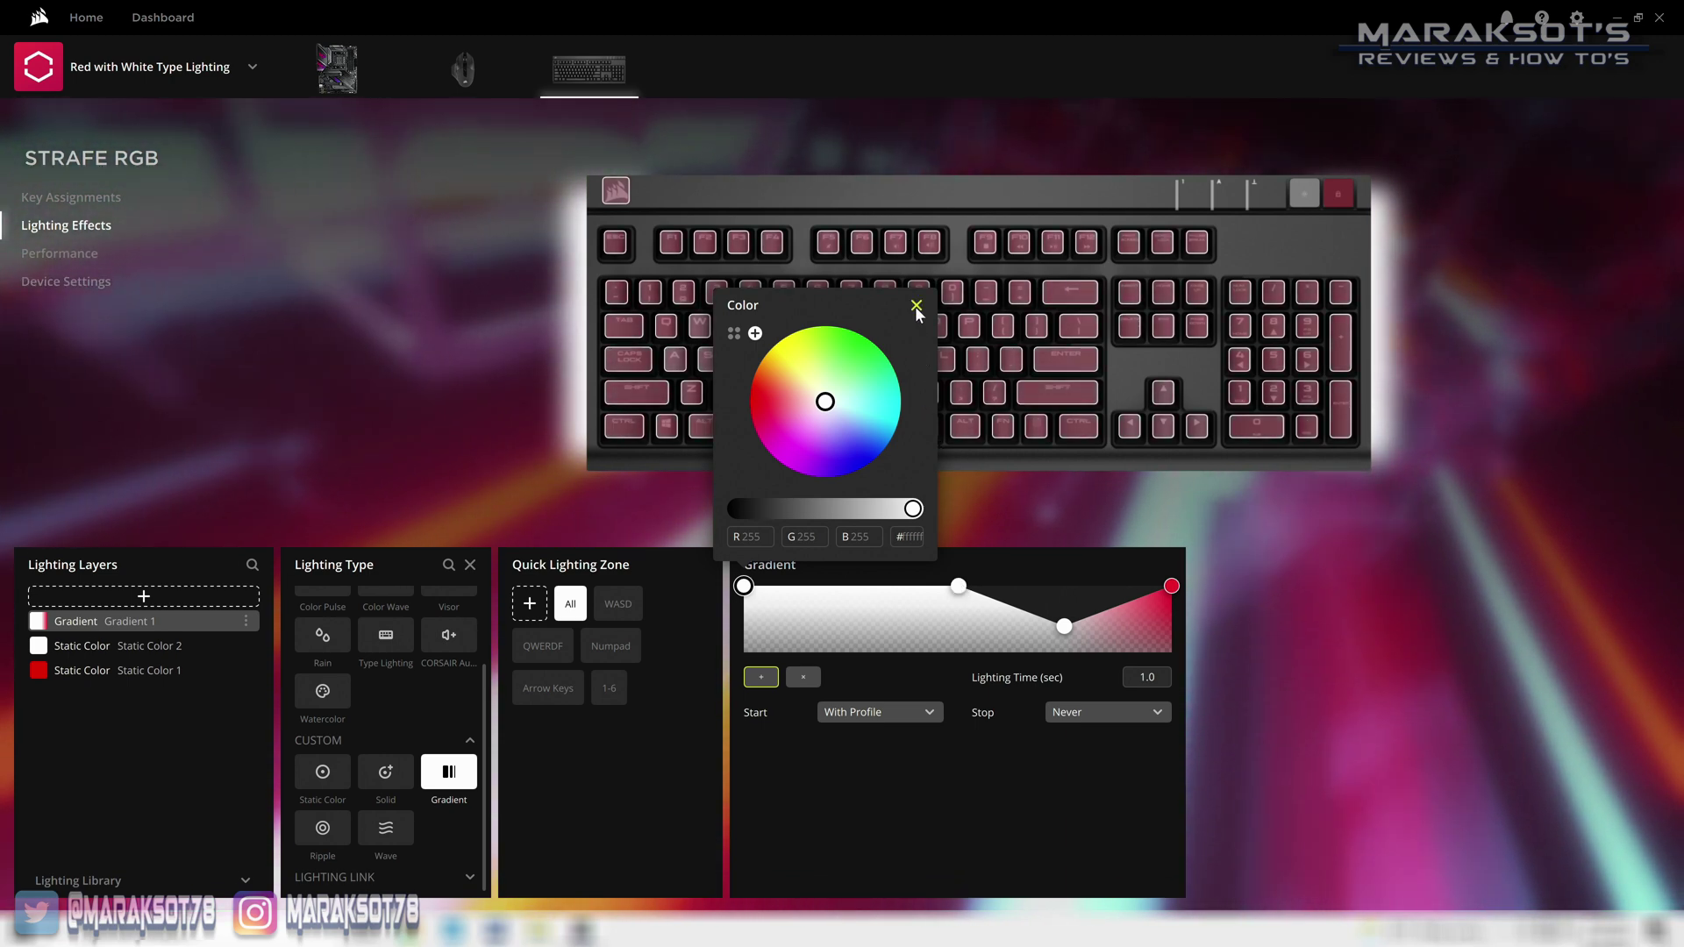
{"action": "left_click", "coordinate": [916, 306]}
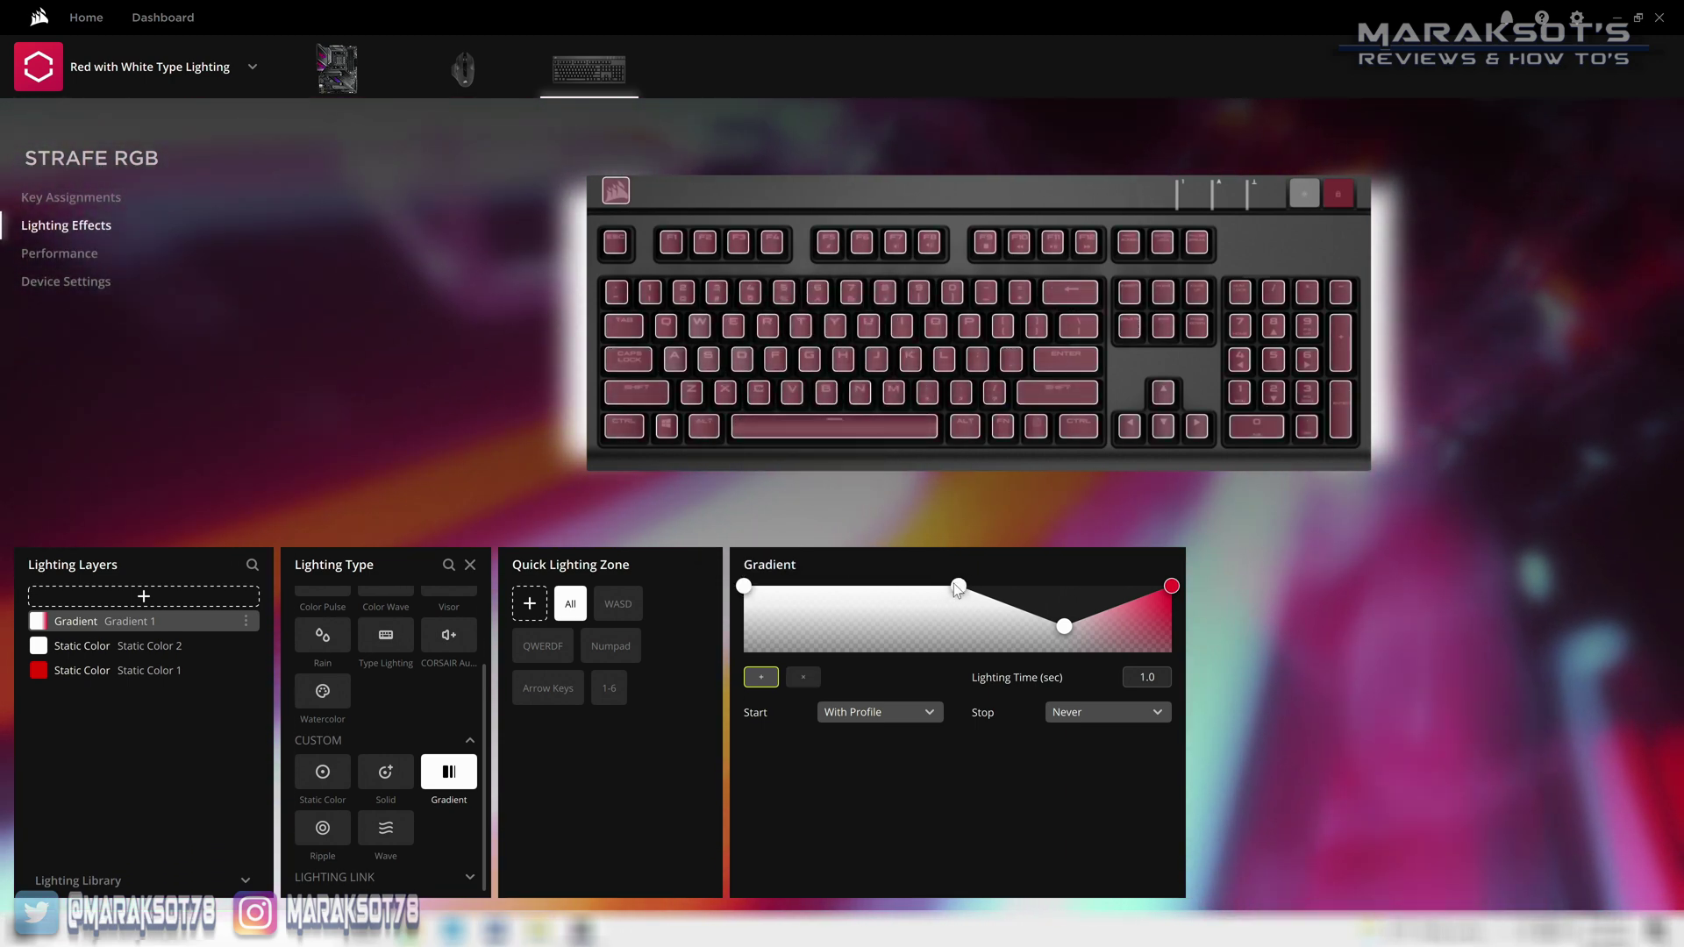
- Delete the two added middle stops from the gradient
{"action": "left_click", "coordinate": [956, 588]}
{"action": "left_click", "coordinate": [803, 677]}
{"action": "left_click", "coordinate": [1061, 626]}
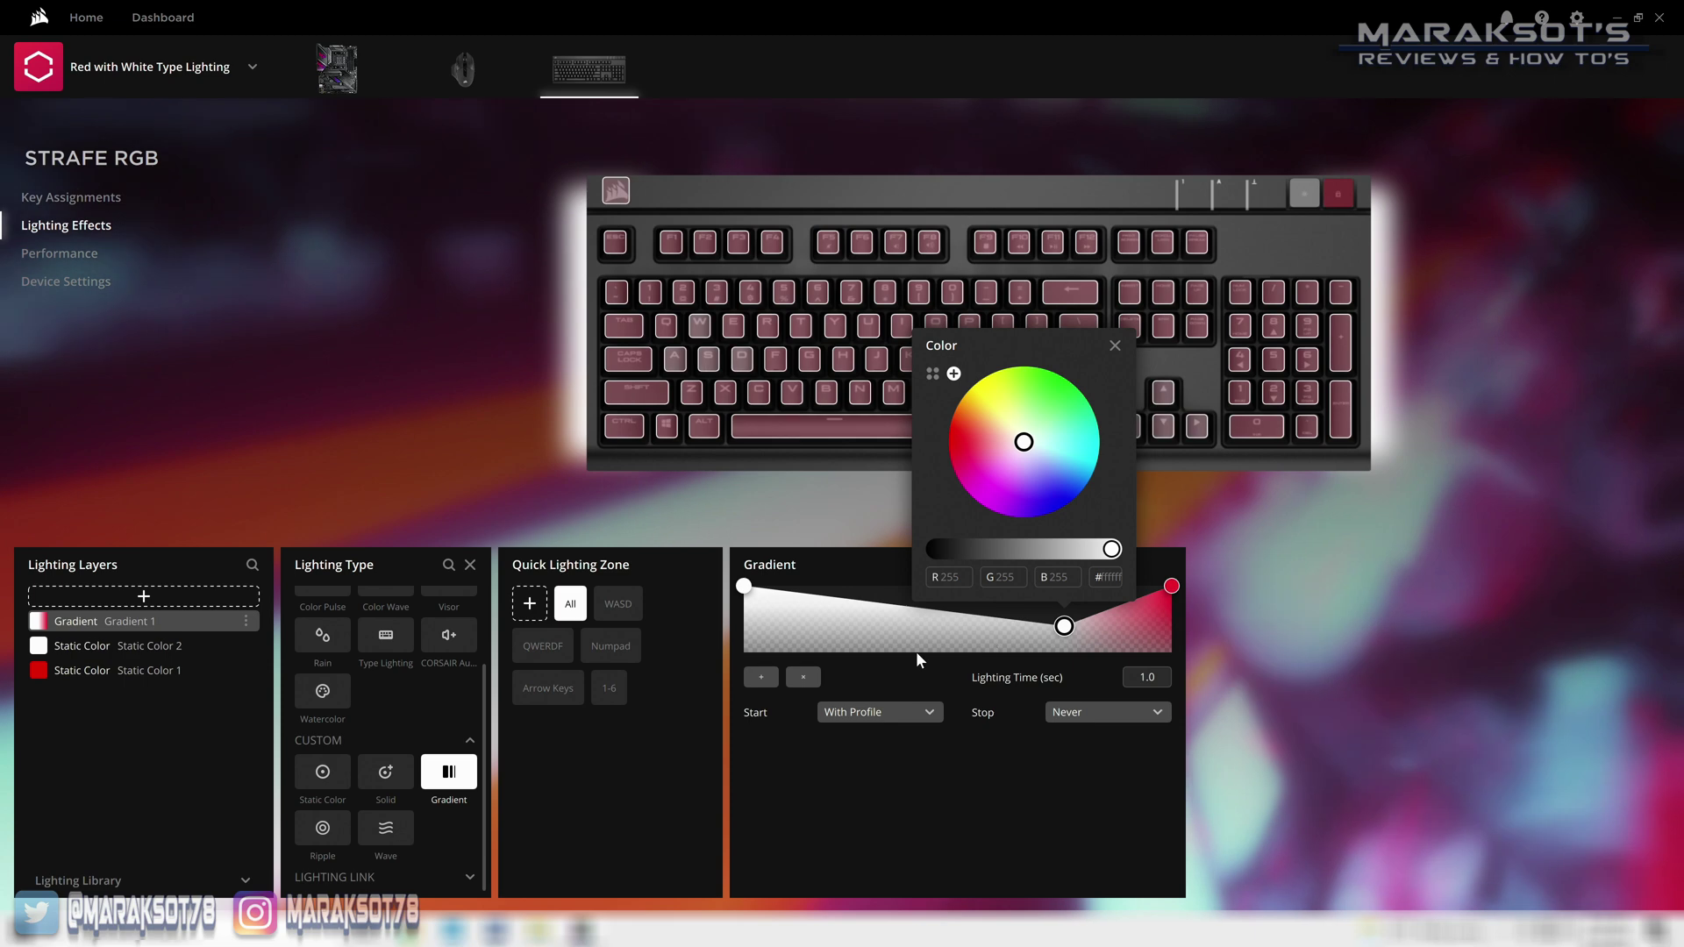
{"action": "left_click", "coordinate": [803, 677]}
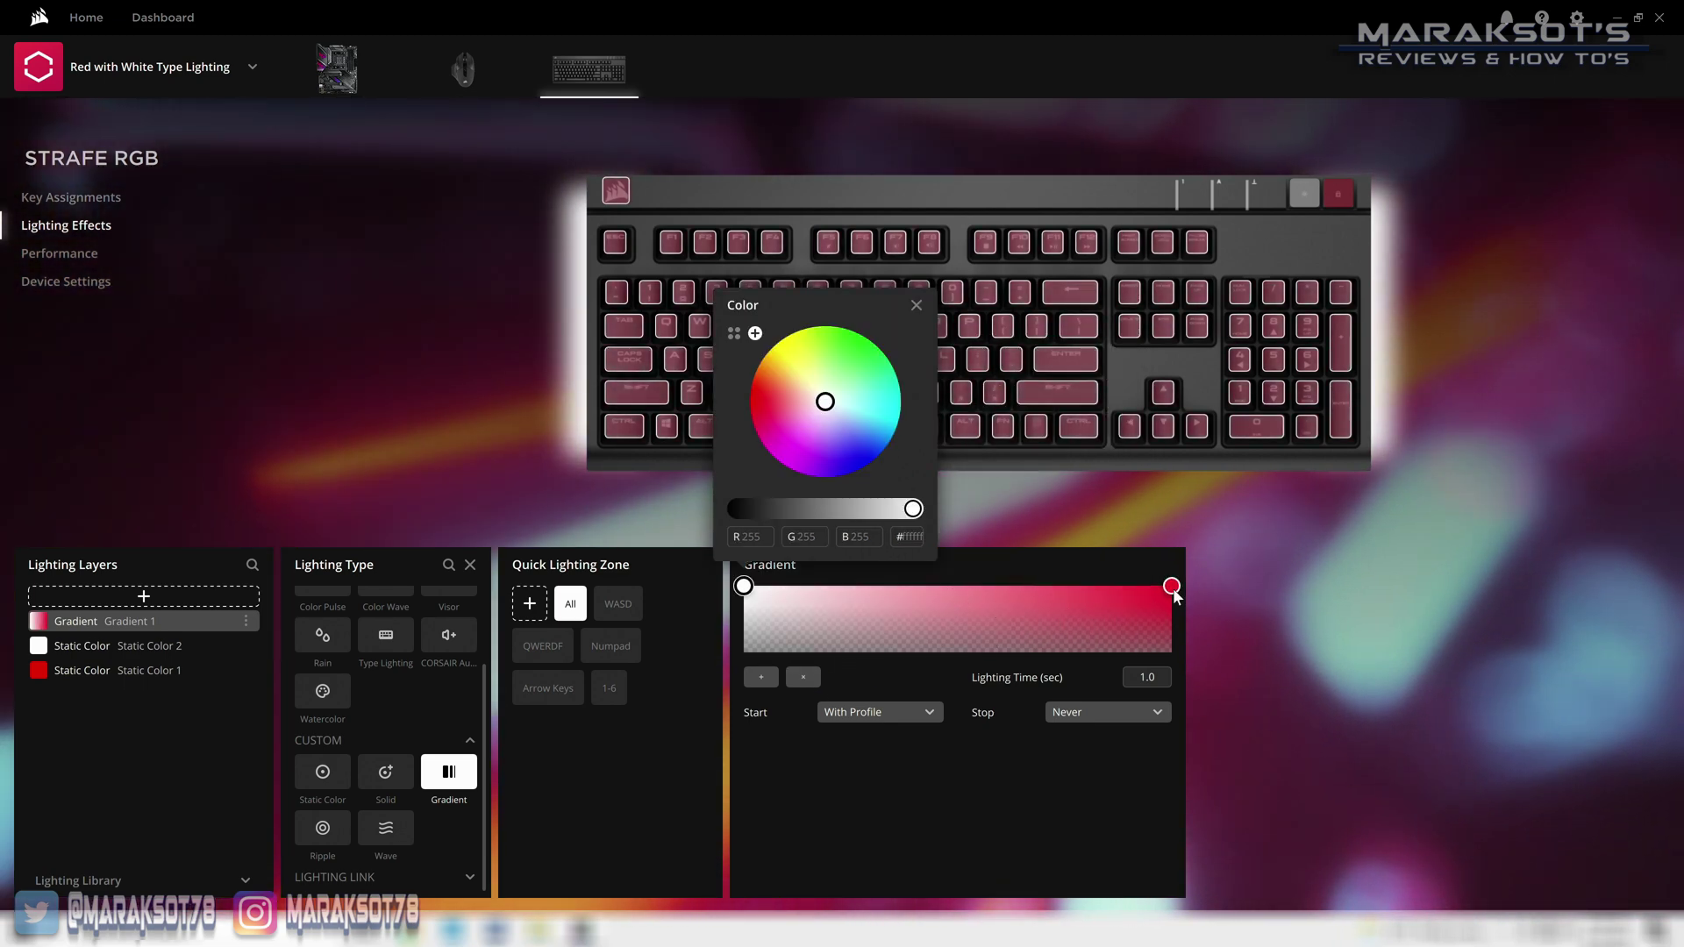
- Make the gradient stops white and fade the end stop down to 9%
{"action": "left_click", "coordinate": [1172, 587]}
{"action": "left_click", "coordinate": [999, 335]}
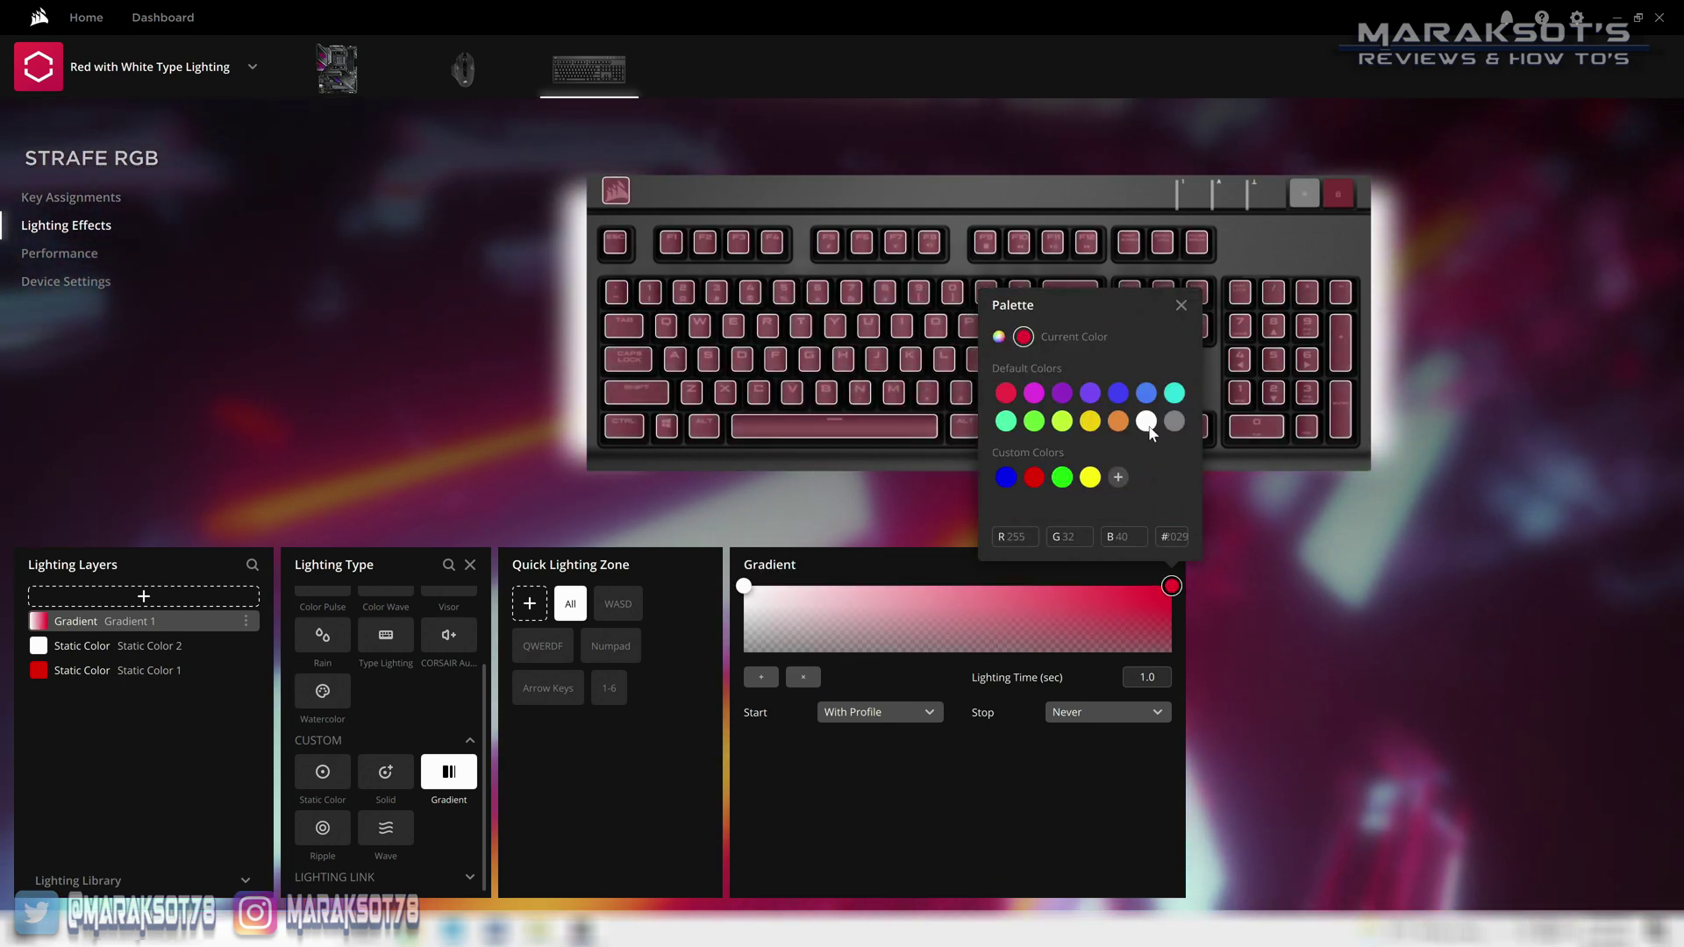
{"action": "left_click", "coordinate": [1146, 421]}
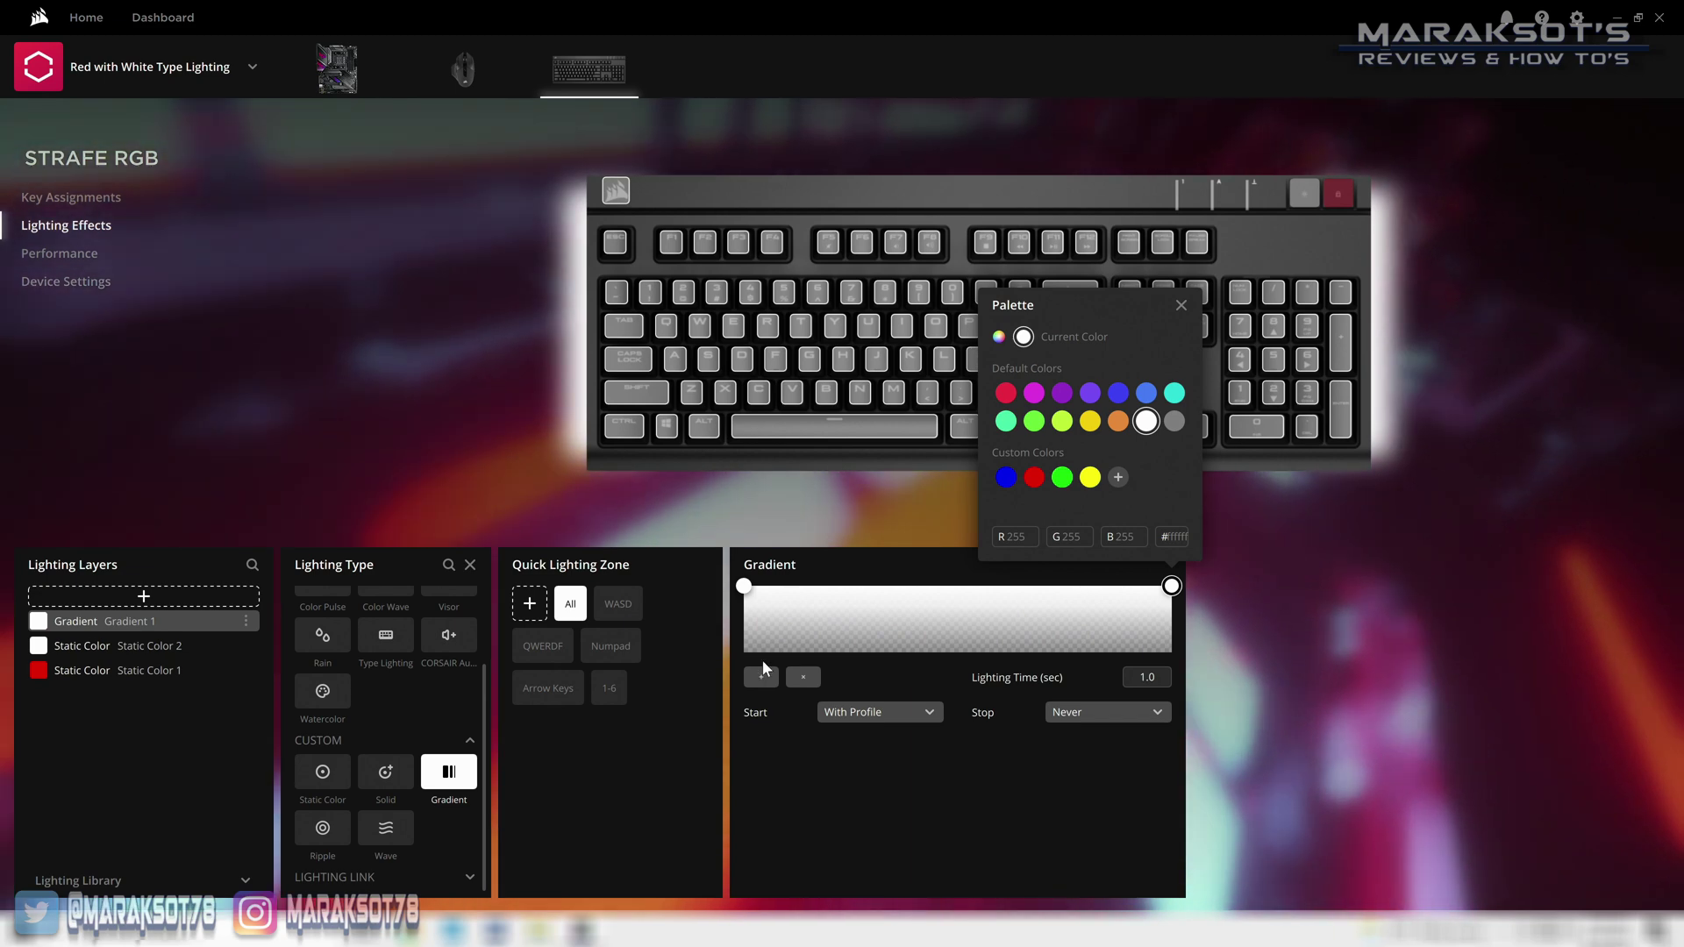
{"action": "left_click", "coordinate": [744, 586]}
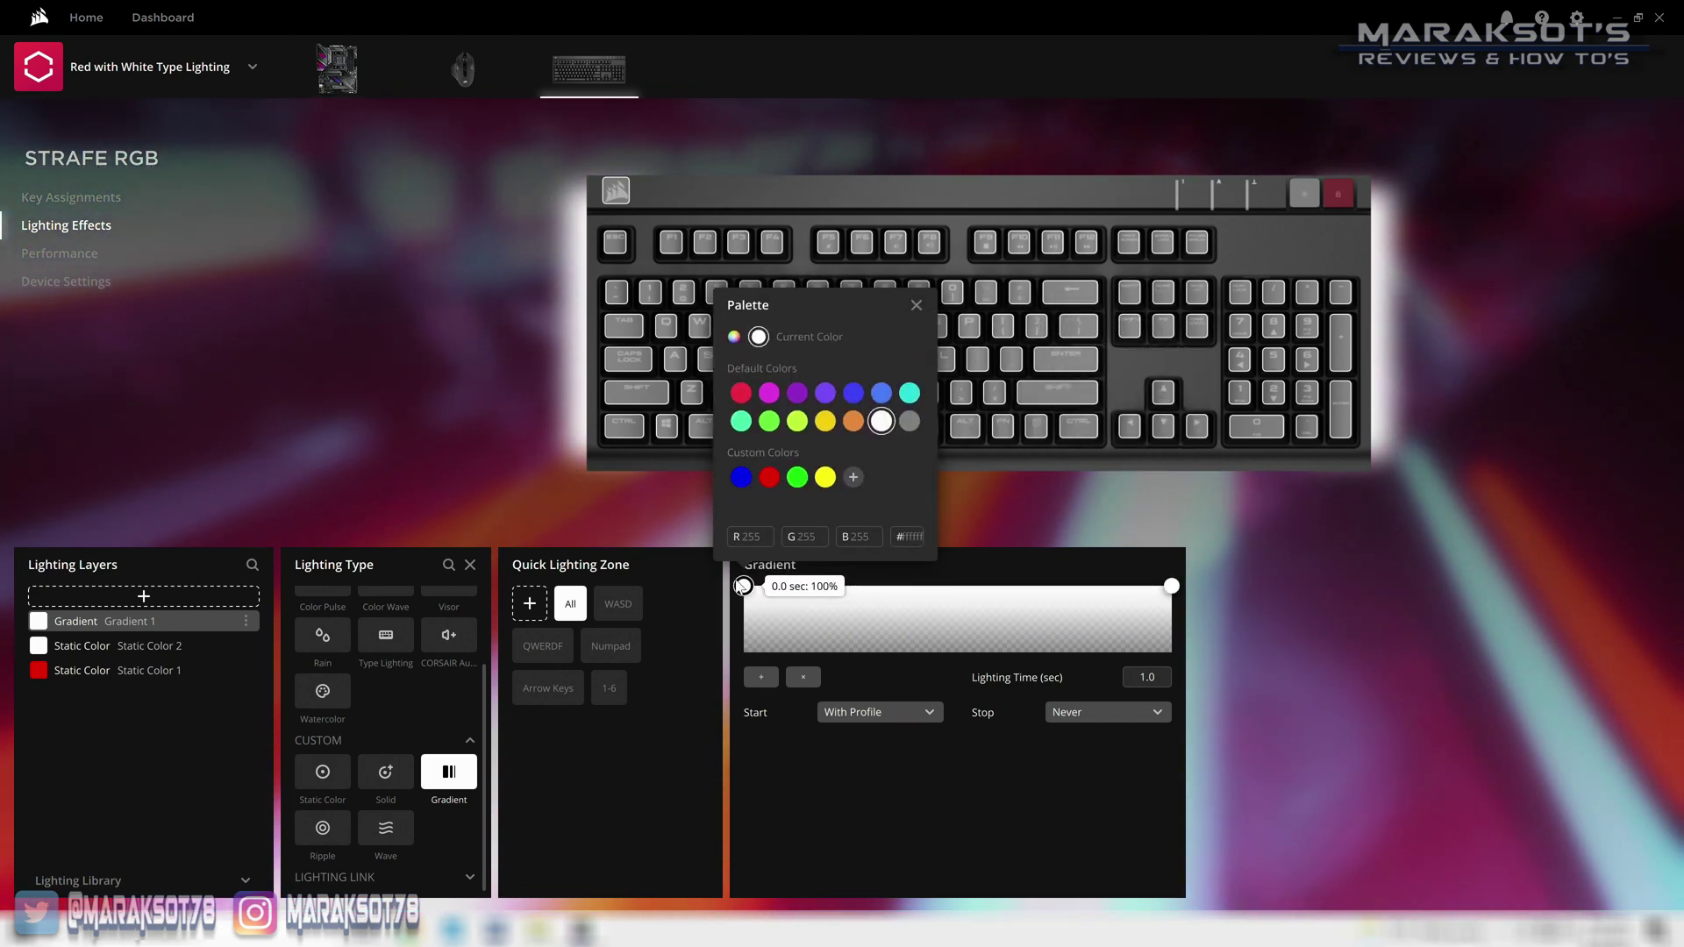
{"action": "left_click_drag", "start_coordinate": [1175, 593], "coordinate": [1182, 658]}
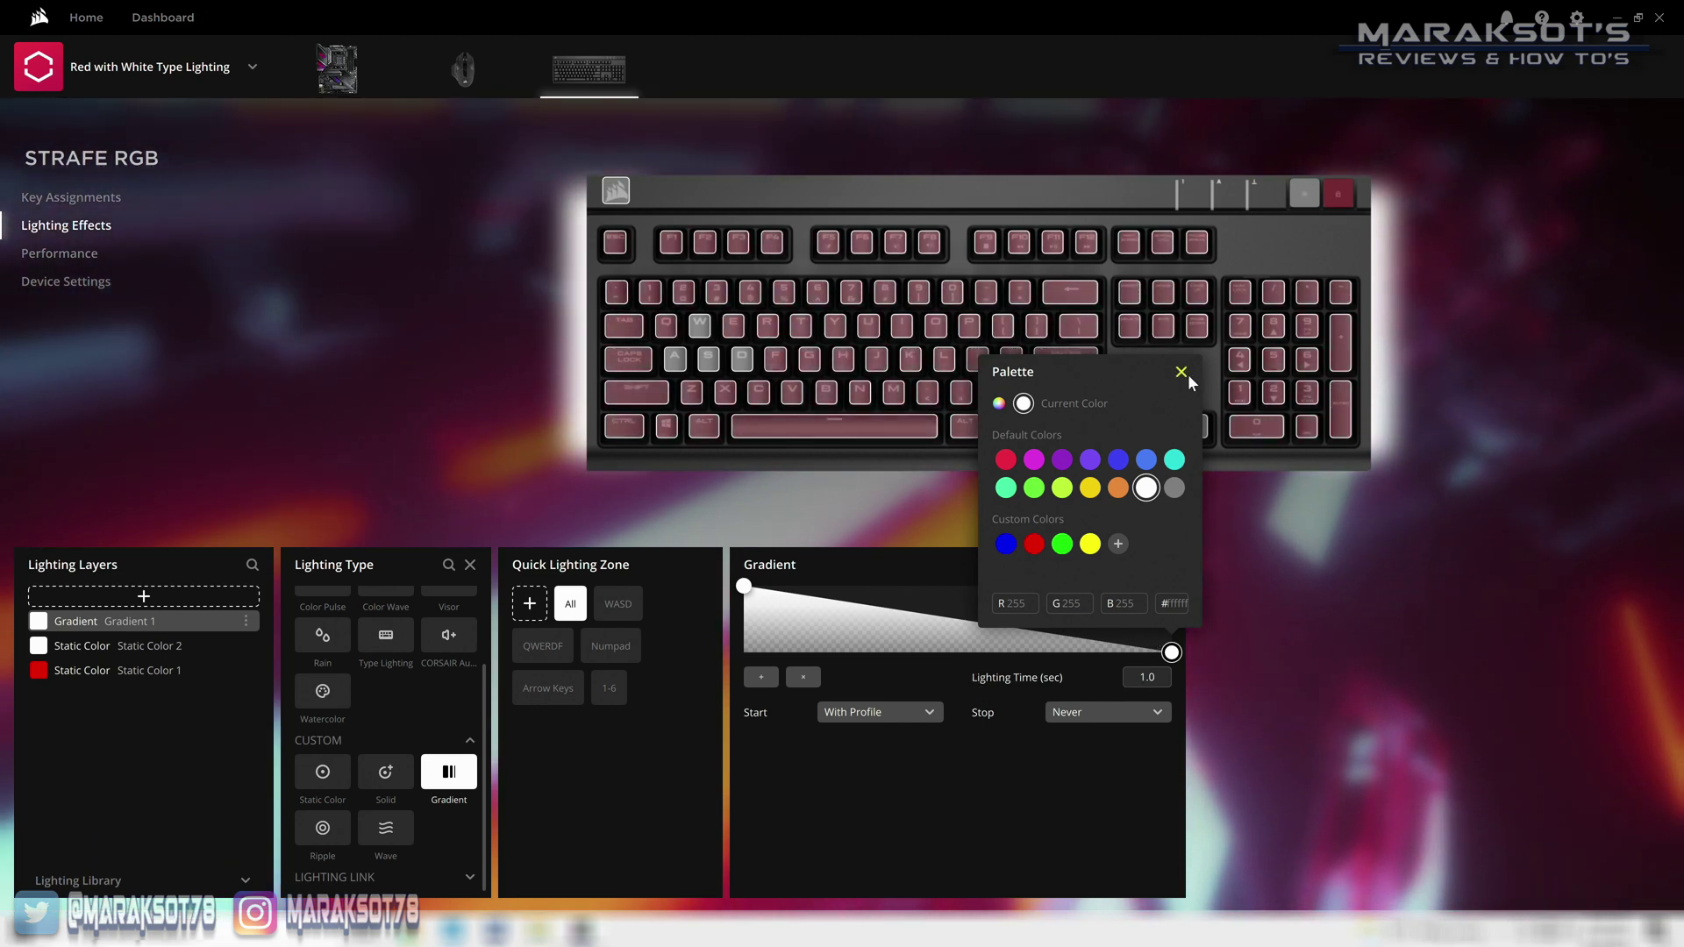
{"action": "left_click", "coordinate": [1182, 373]}
- Set the gradient's Lighting Time to 3.0 seconds
{"action": "left_click", "coordinate": [1148, 679]}
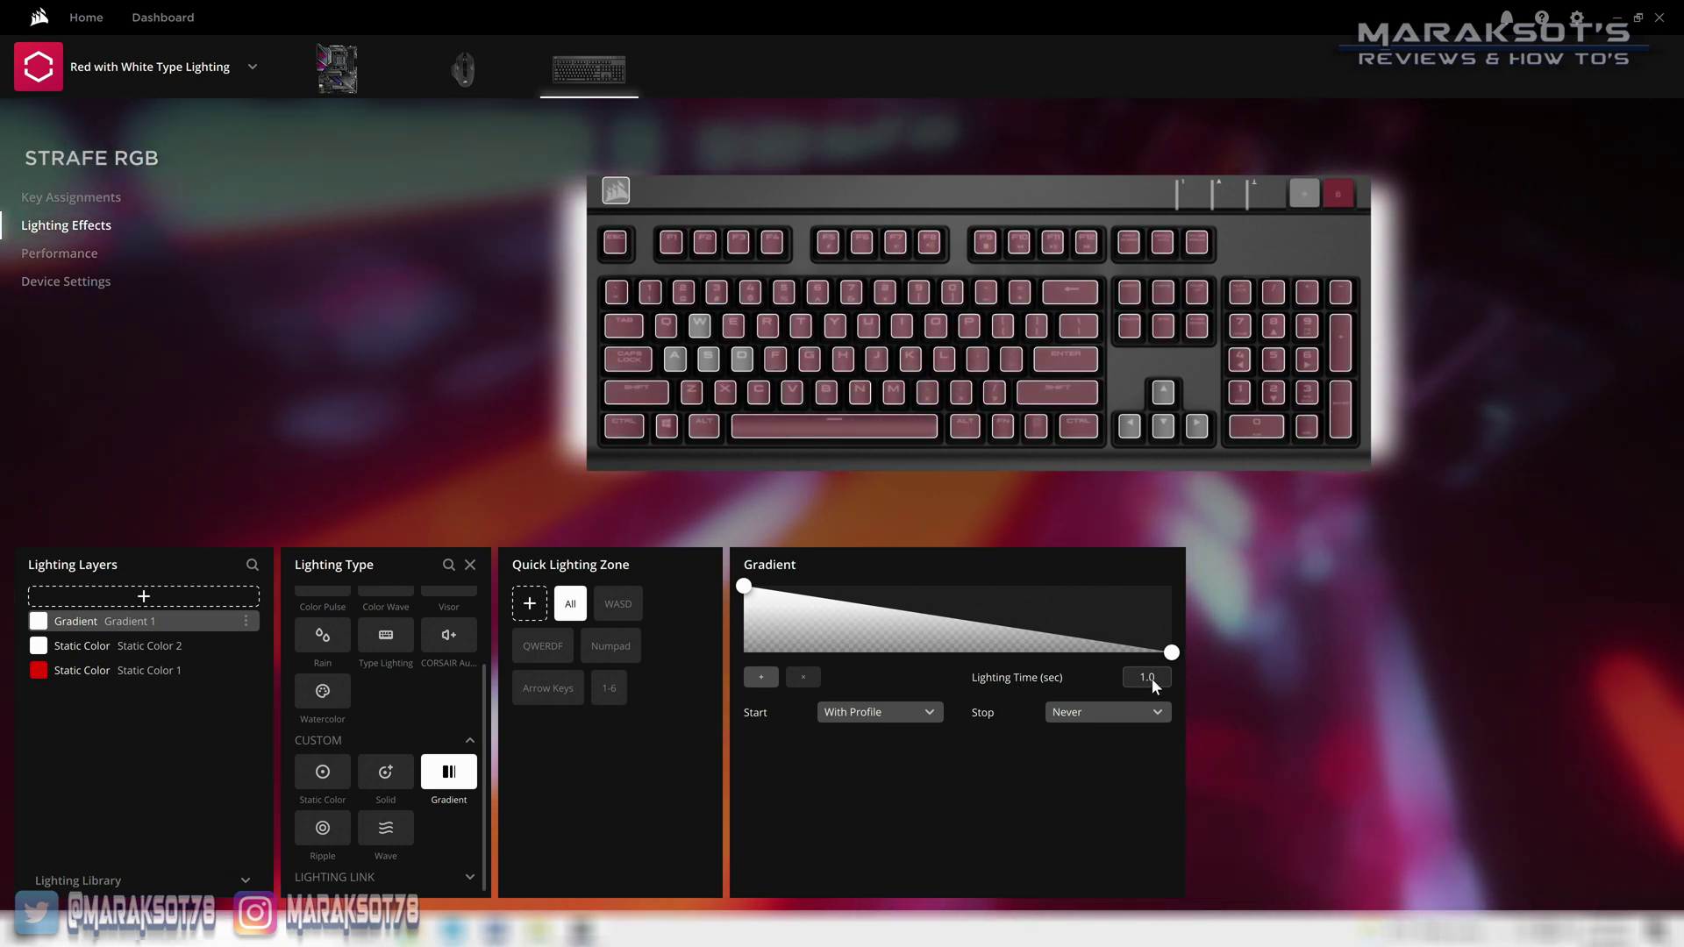
{"action": "type", "text": "3"}
{"action": "key", "text": "Return"}
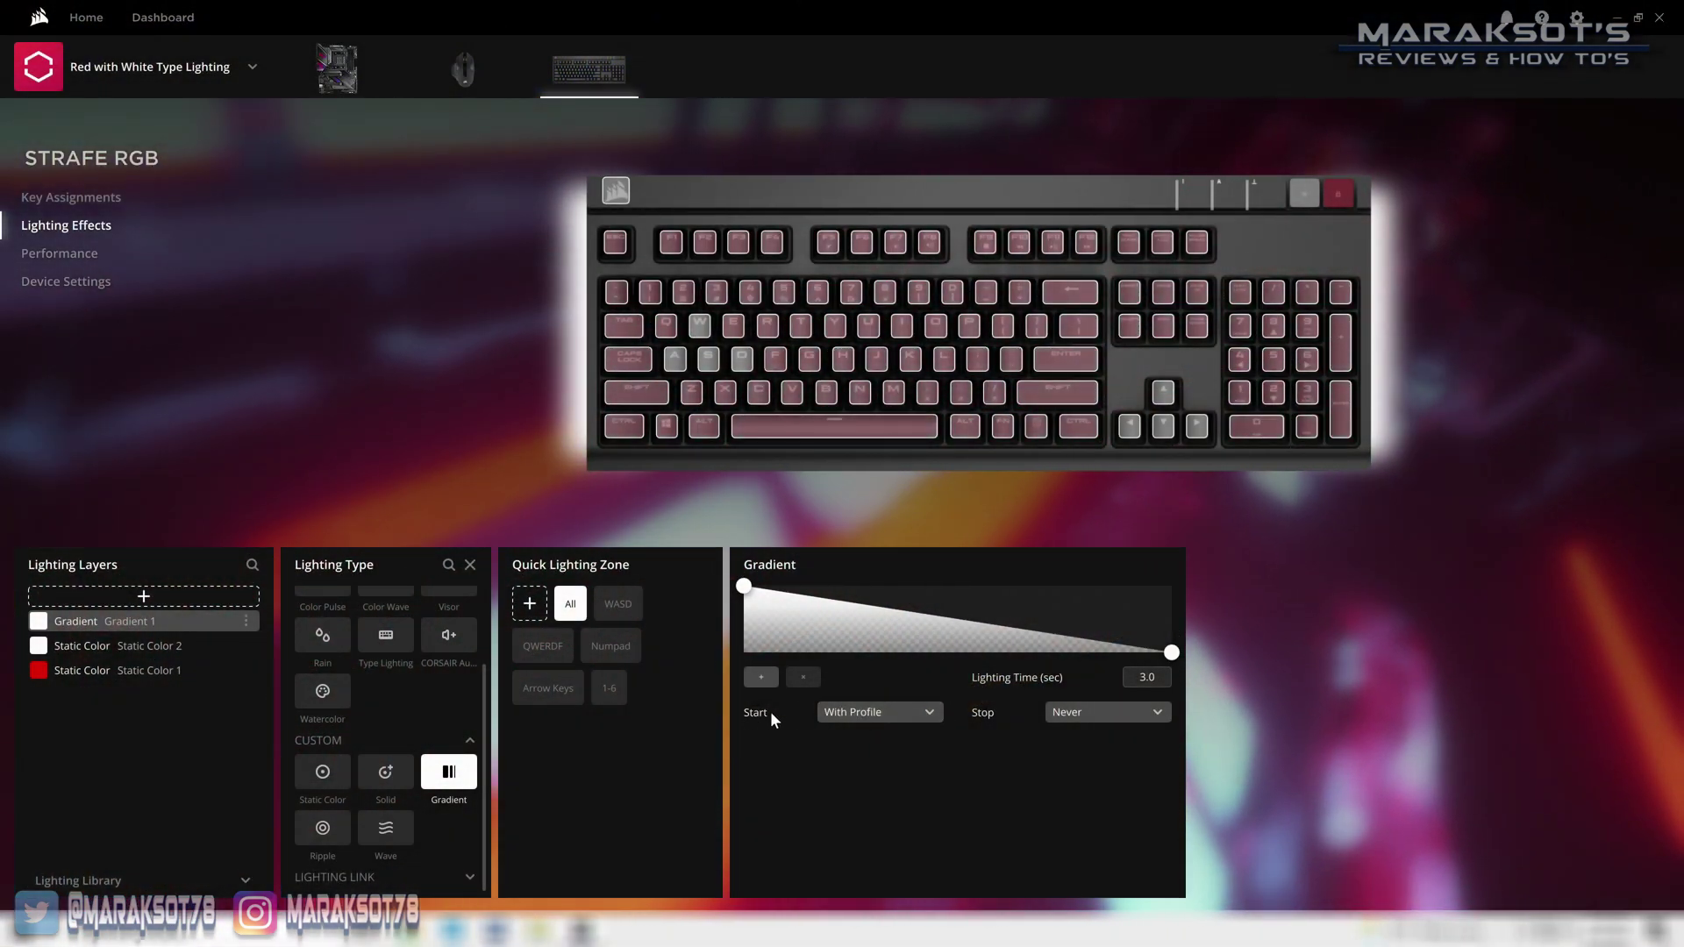
- Start the effect On Key Pressed, playing on the pressed key, and stop it After a count
{"action": "left_click", "coordinate": [857, 713]}
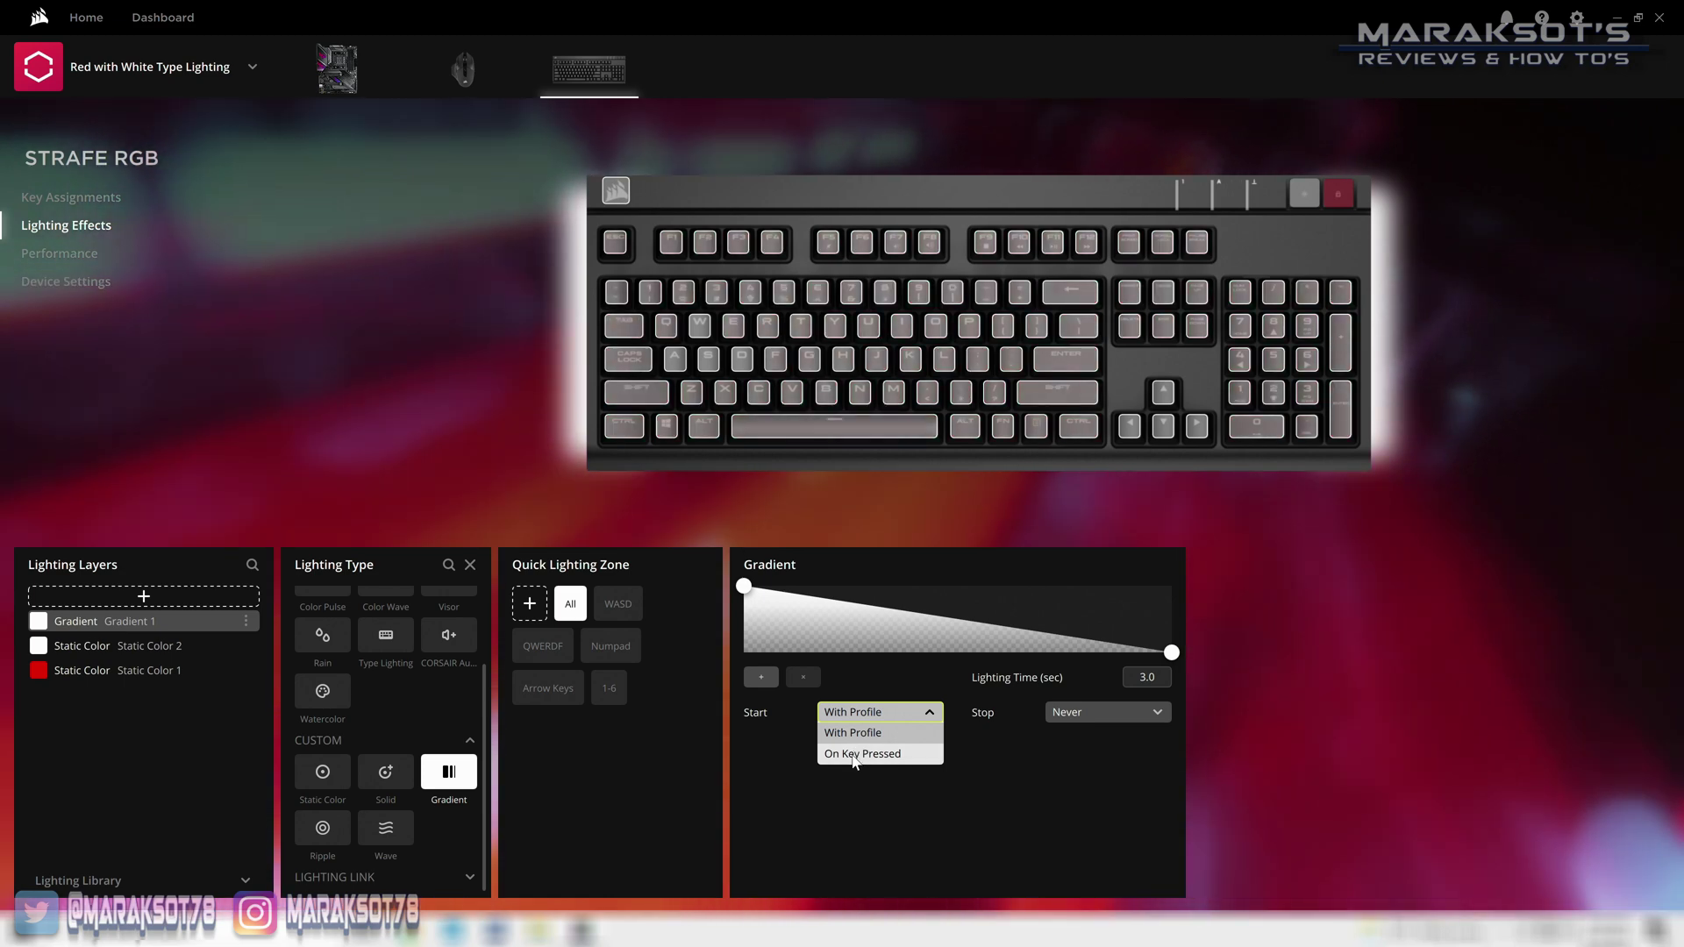
{"action": "left_click", "coordinate": [872, 754]}
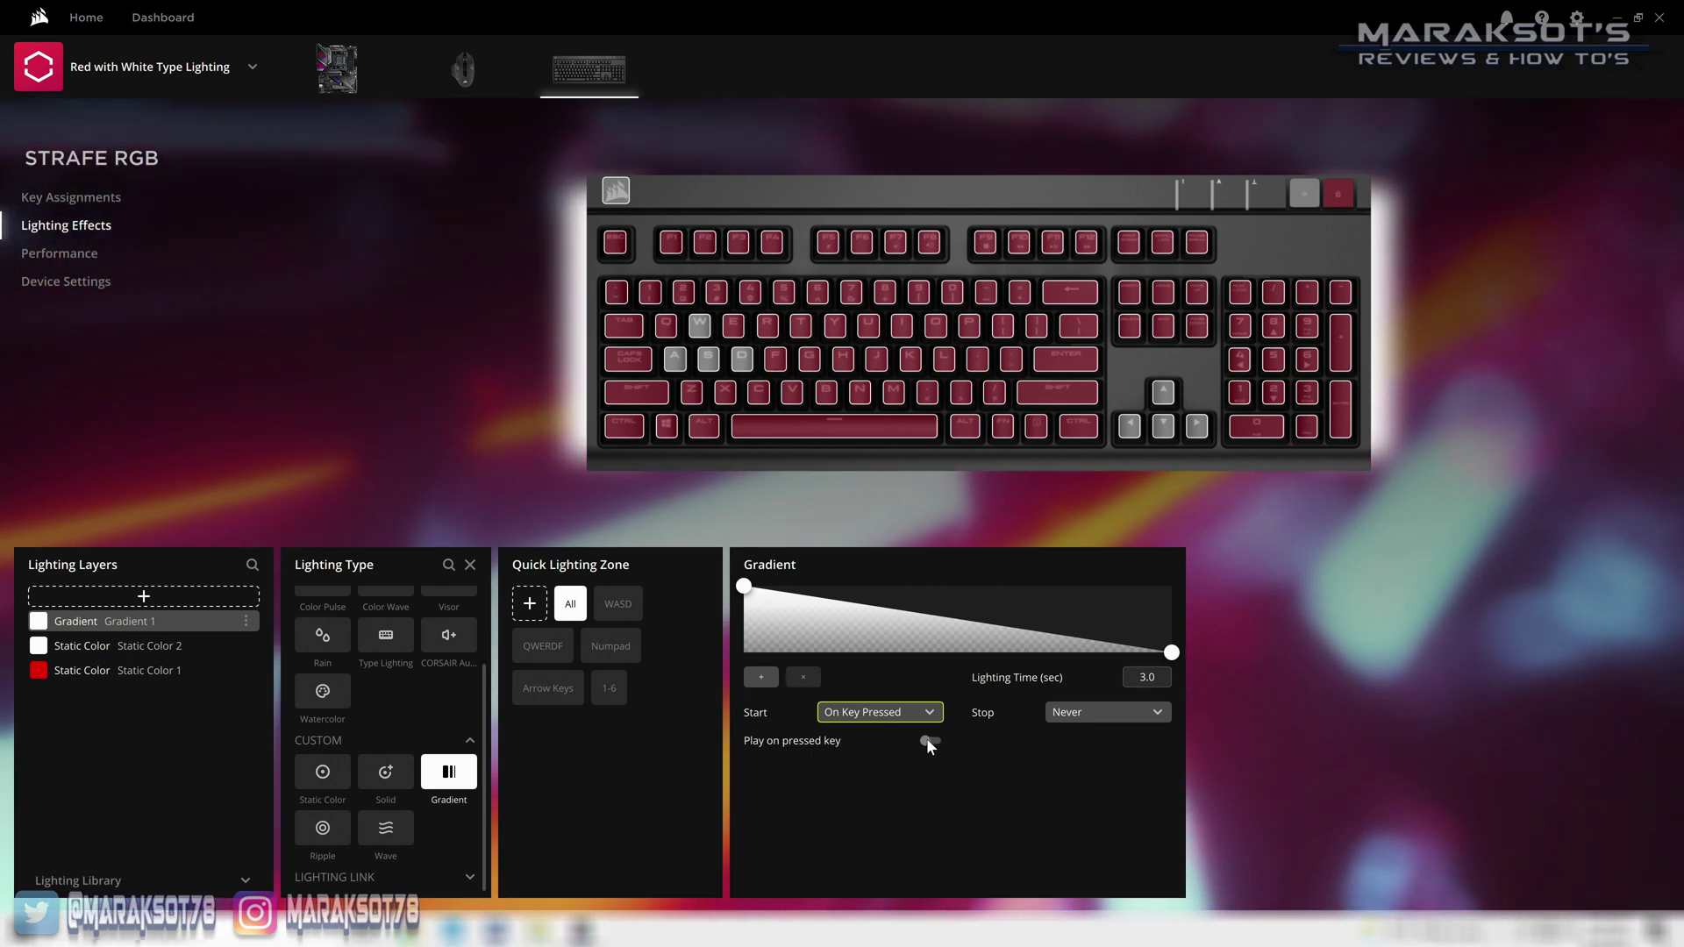
{"action": "left_click", "coordinate": [929, 741]}
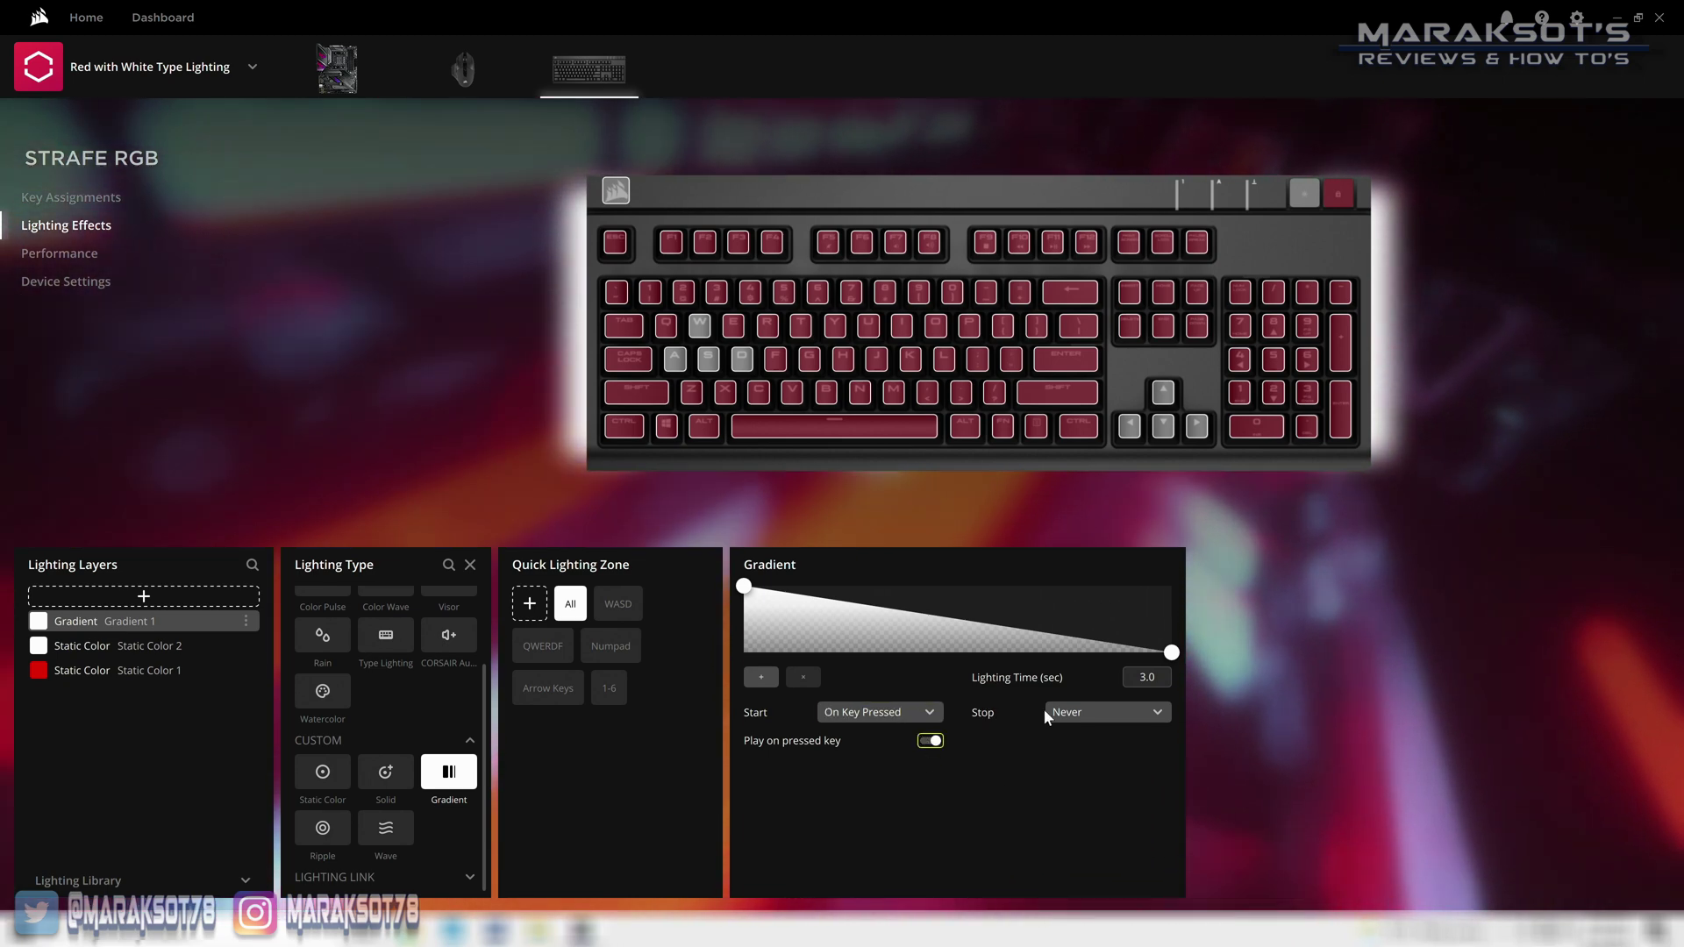
{"action": "left_click", "coordinate": [1161, 713]}
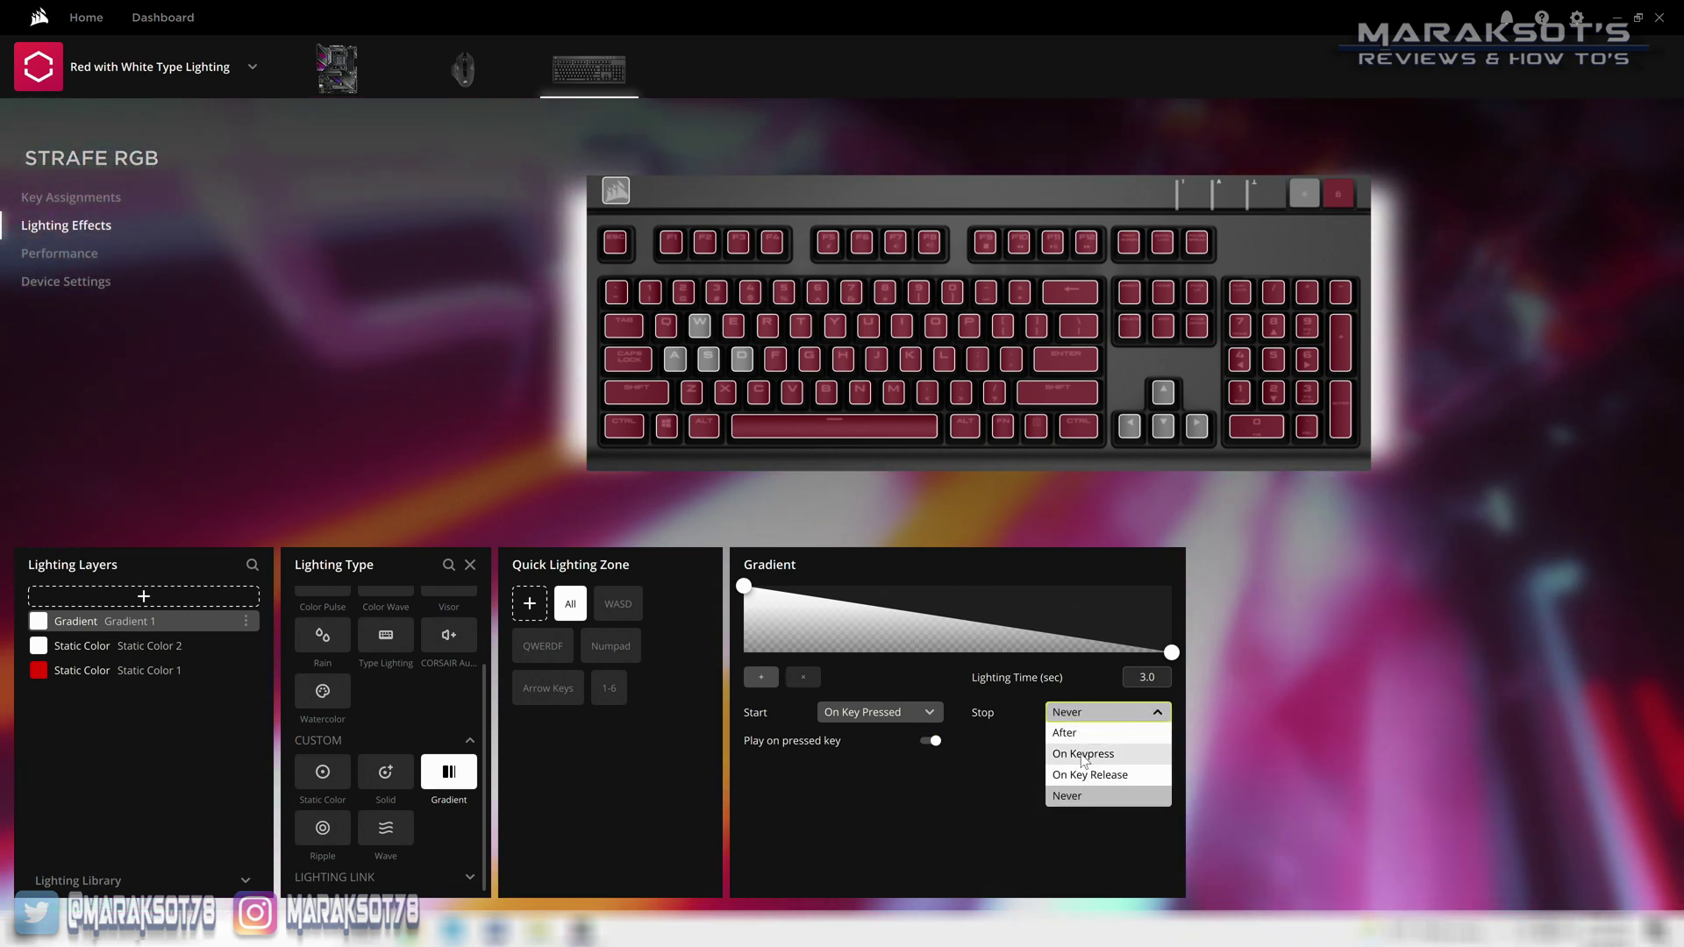
{"action": "left_click", "coordinate": [1071, 733]}
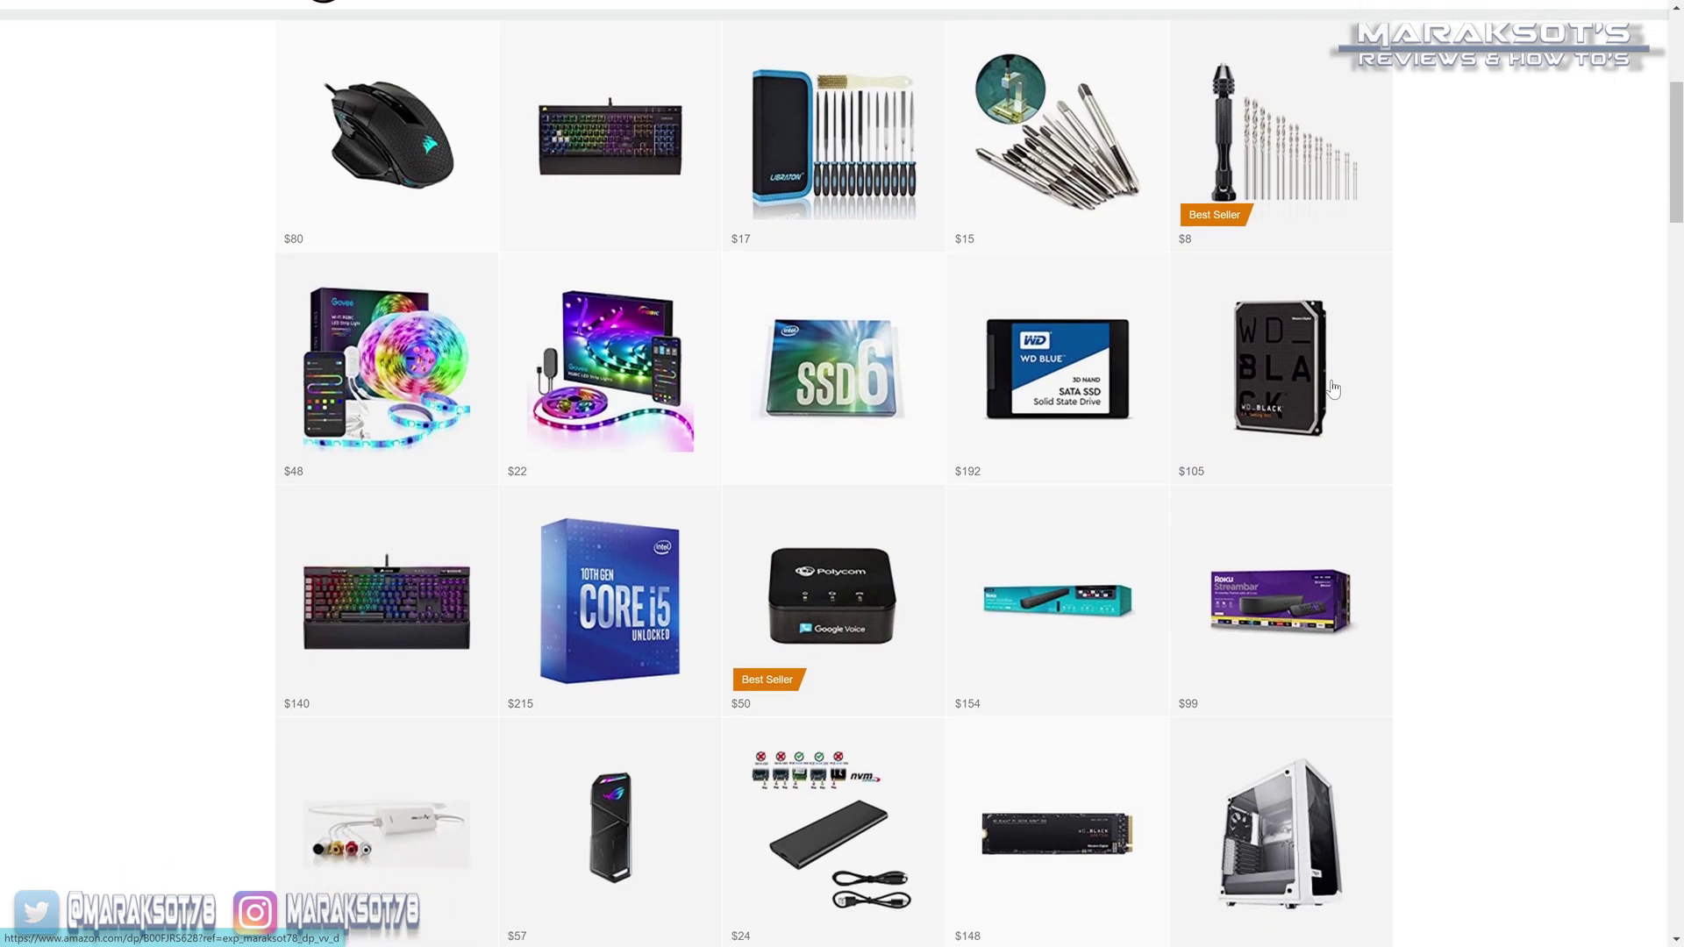
{"action": "scroll", "coordinate": [1332, 390], "scroll_direction": "down", "scroll_amount": 3}
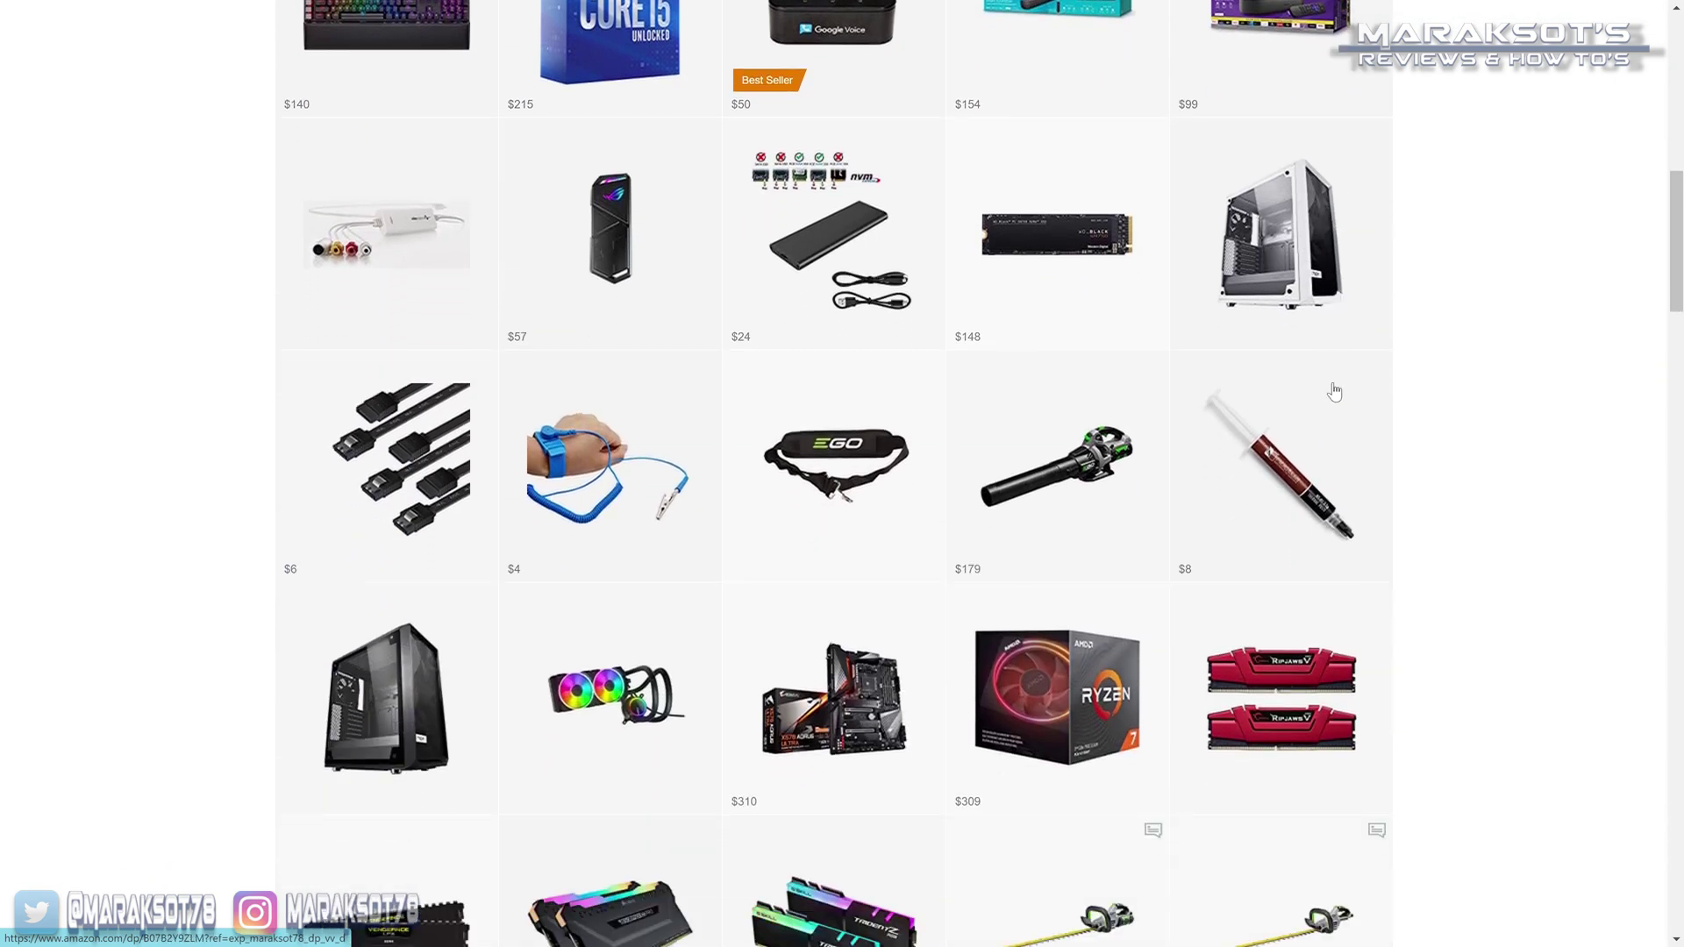
- Scroll down through the Amazon storefront's PC products and back to the top
{"action": "scroll", "coordinate": [1345, 396], "scroll_direction": "up", "scroll_amount": 12}
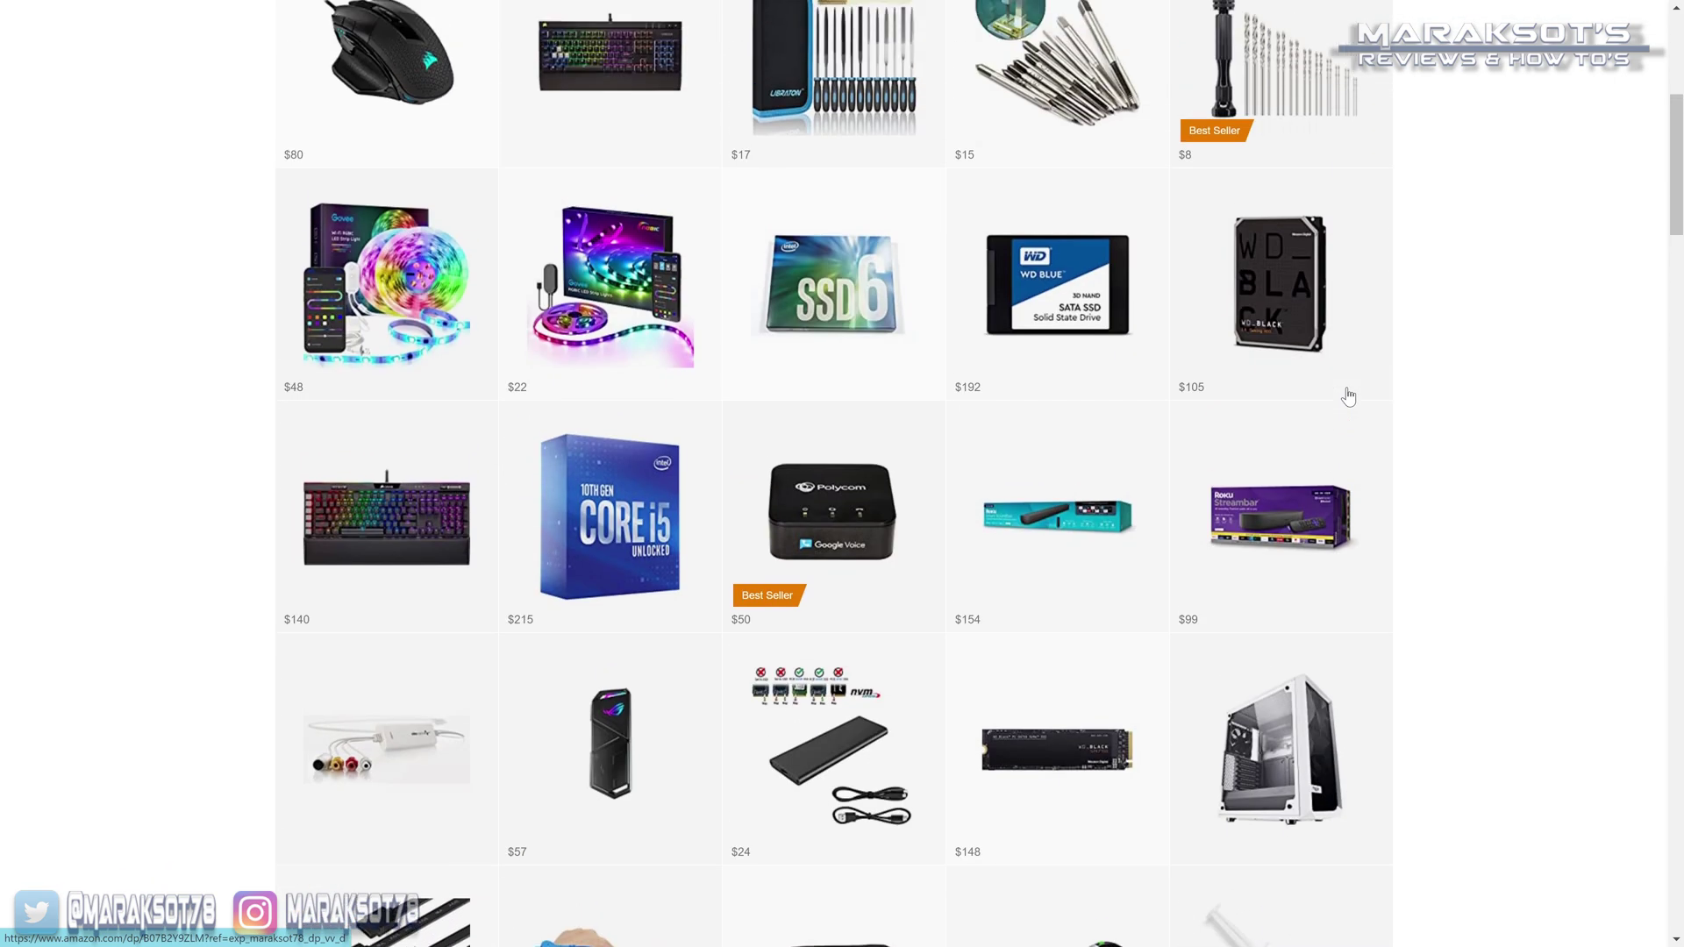